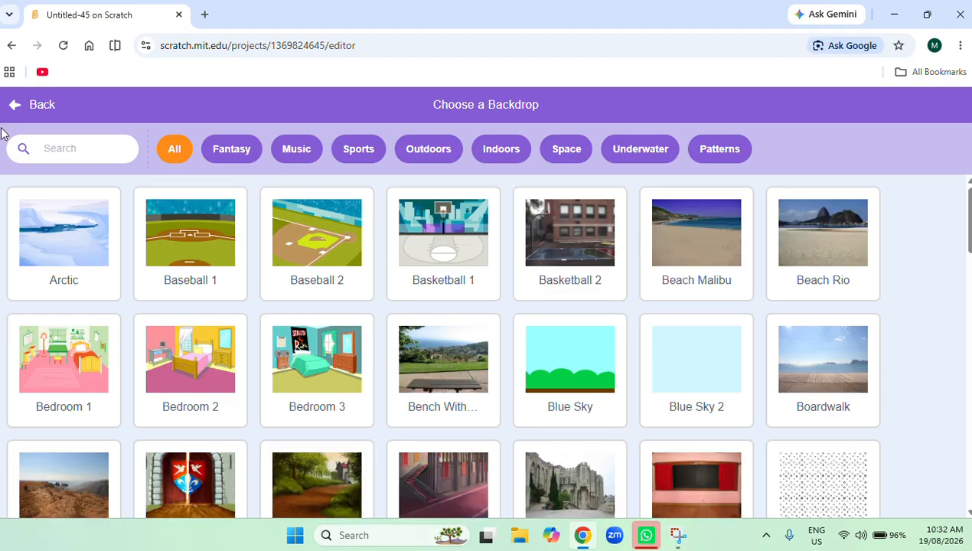
Search the backdrop library for "moun" and add the Mountain backdrop to the stage.
{"action": "left_click", "coordinate": [62, 150]}
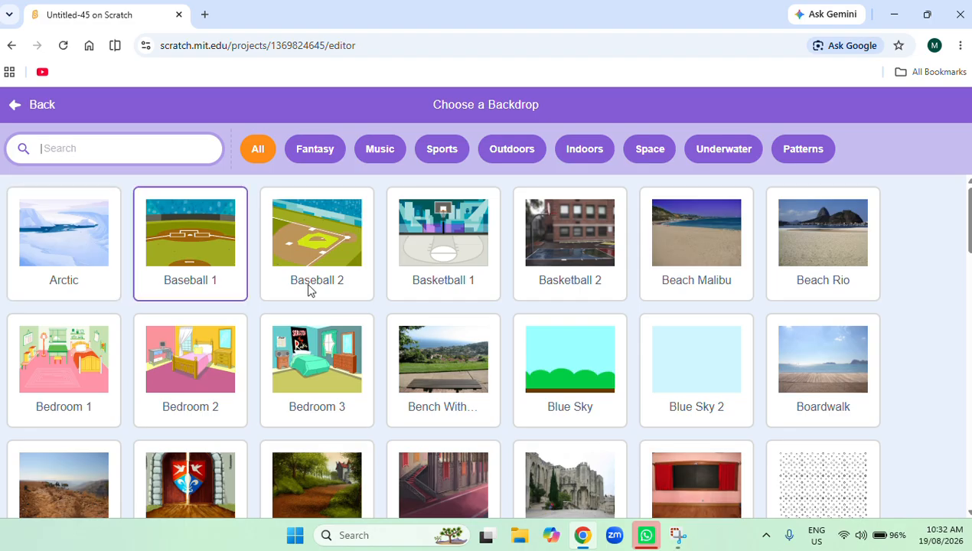
{"action": "type", "text": "moun"}
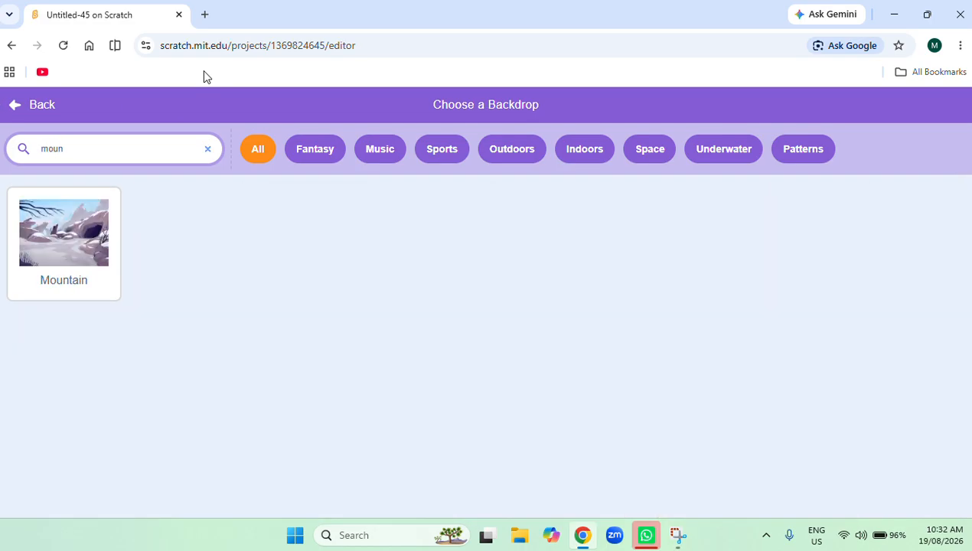
{"action": "left_click", "coordinate": [83, 297]}
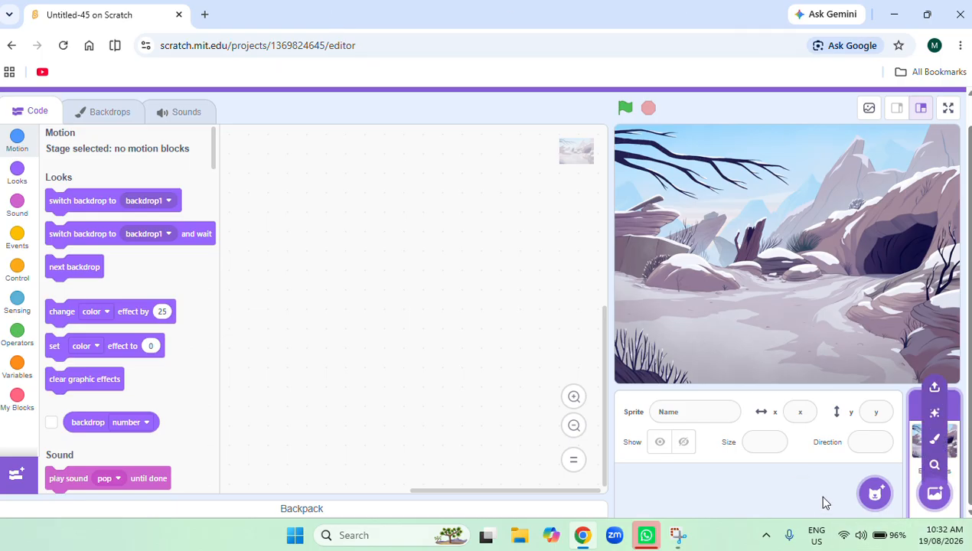
Create a new blank sprite for painting and set the fill to black with brightness 0.
{"action": "mouse_move", "coordinate": [875, 491]}
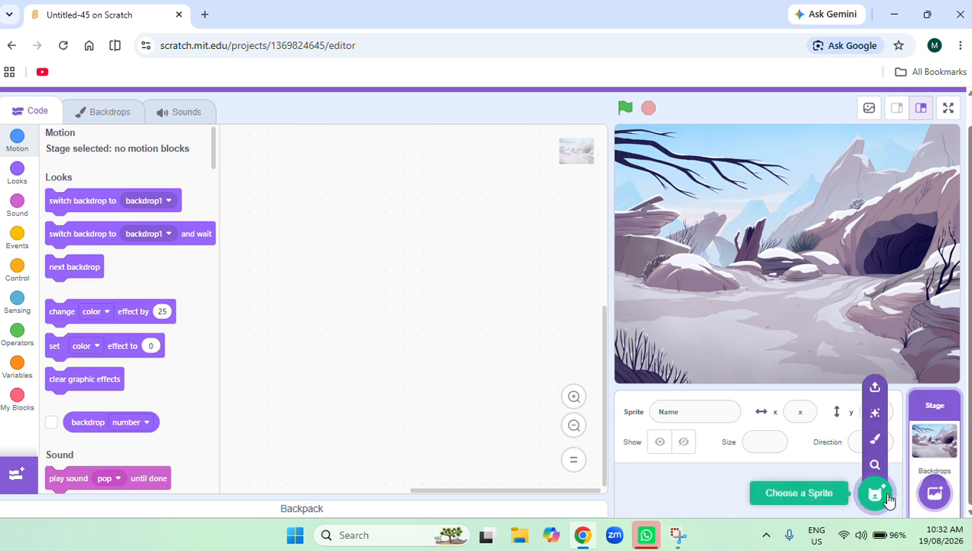
{"action": "left_click", "coordinate": [874, 439]}
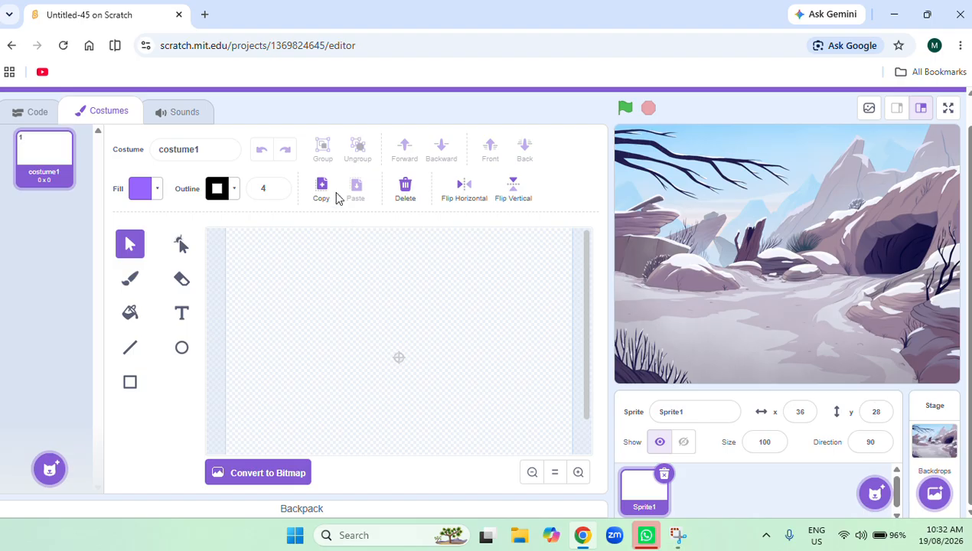
{"action": "left_click", "coordinate": [161, 190]}
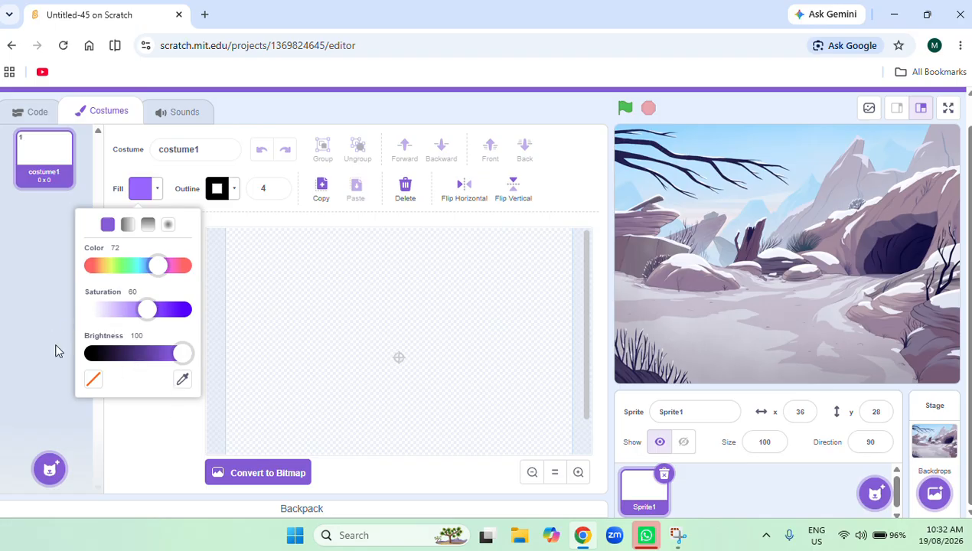
{"action": "left_click", "coordinate": [90, 355]}
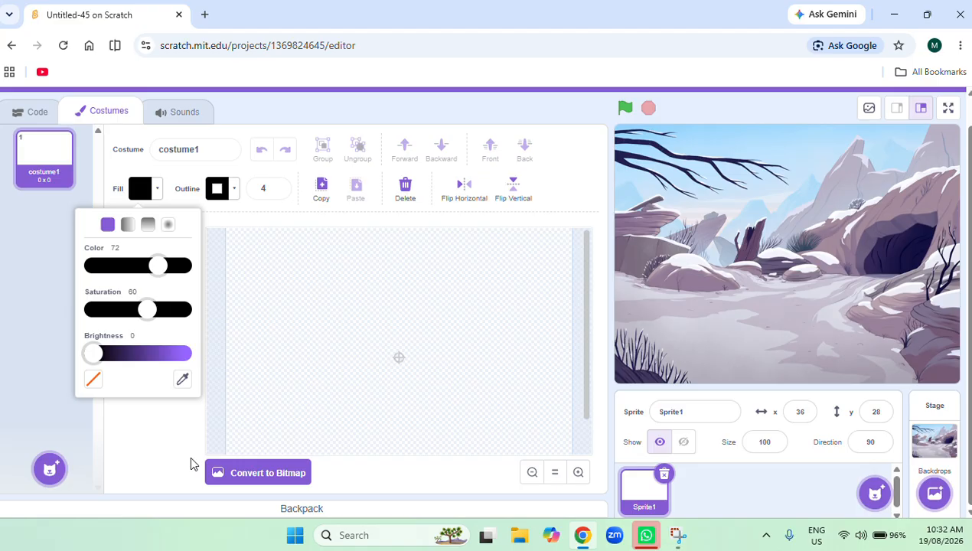
{"action": "left_click", "coordinate": [333, 320]}
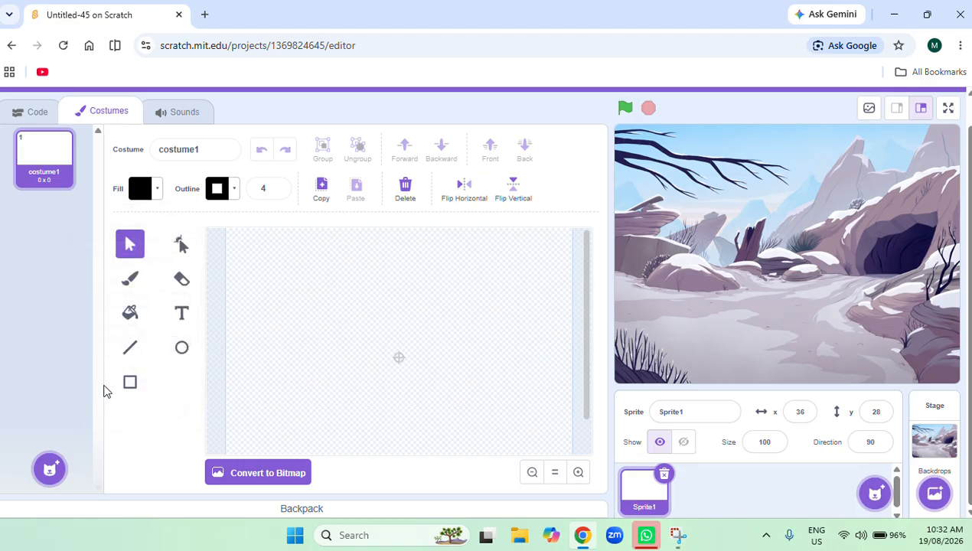
Paint a black rectangle about 261 x 113 in the costume and place the sprite at about x -10, y -11 on the stage.
{"action": "left_click", "coordinate": [130, 382]}
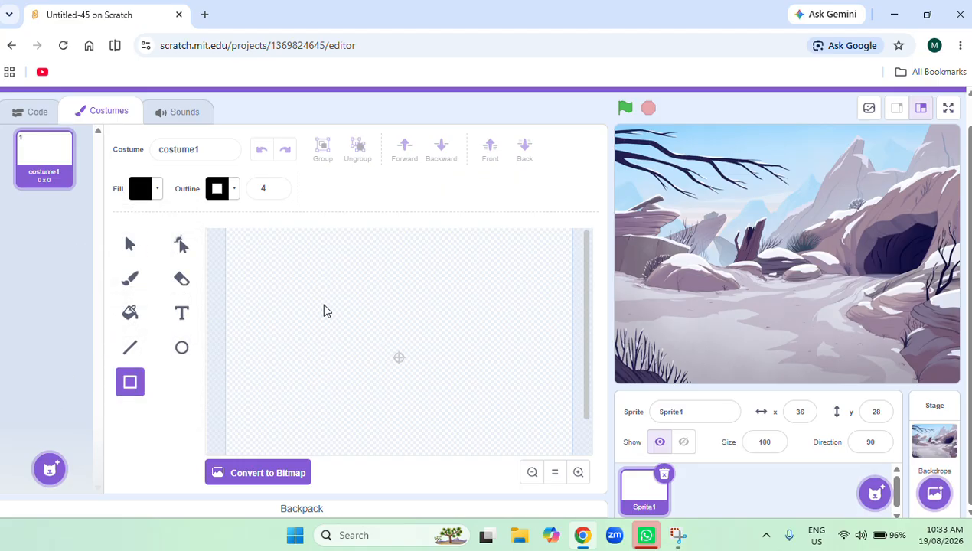
{"action": "mouse_move", "coordinate": [385, 373]}
{"action": "left_mouse_down"}
{"action": "mouse_move", "coordinate": [448, 372]}
{"action": "mouse_move", "coordinate": [489, 349]}
{"action": "mouse_move", "coordinate": [486, 369]}
{"action": "mouse_move", "coordinate": [510, 369]}
{"action": "left_mouse_up"}
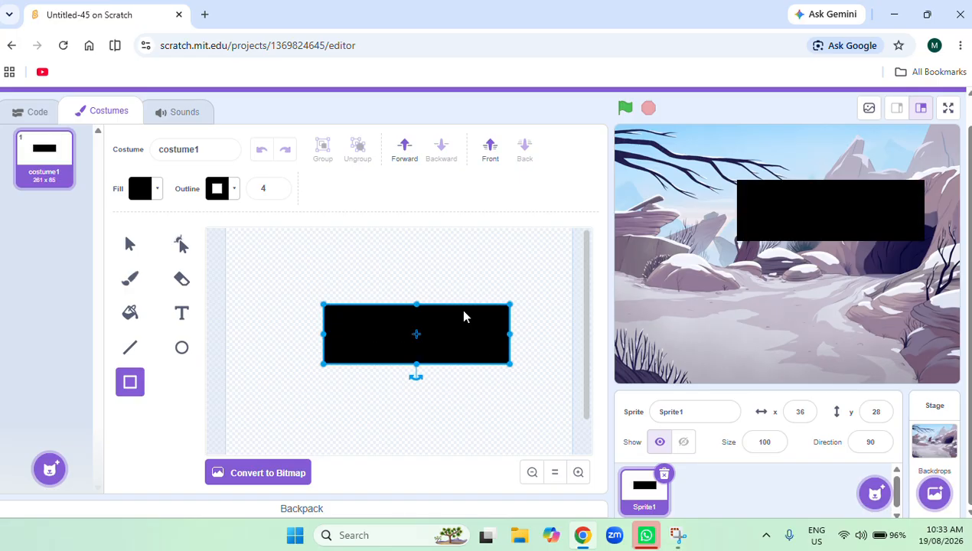
{"action": "mouse_move", "coordinate": [390, 347]}
{"action": "left_mouse_down"}
{"action": "mouse_move", "coordinate": [357, 342]}
{"action": "mouse_move", "coordinate": [377, 359]}
{"action": "left_mouse_up"}
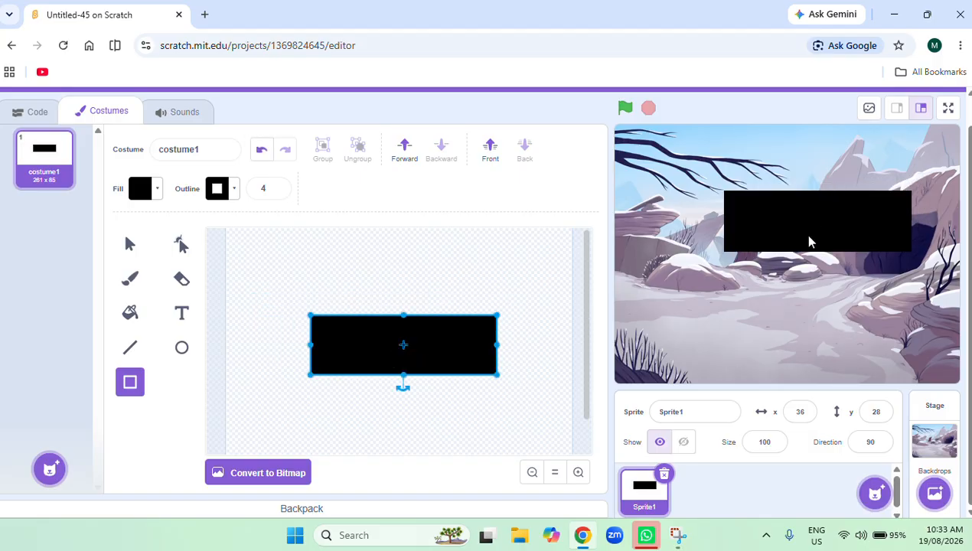
{"action": "left_click_drag", "start_coordinate": [810, 239], "coordinate": [775, 268]}
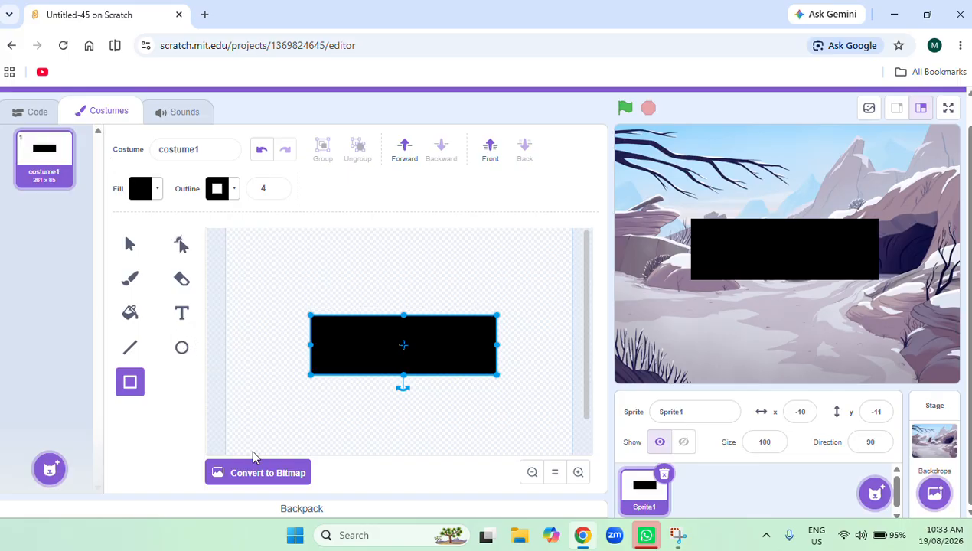
{"action": "left_click_drag", "start_coordinate": [404, 375], "coordinate": [405, 387]}
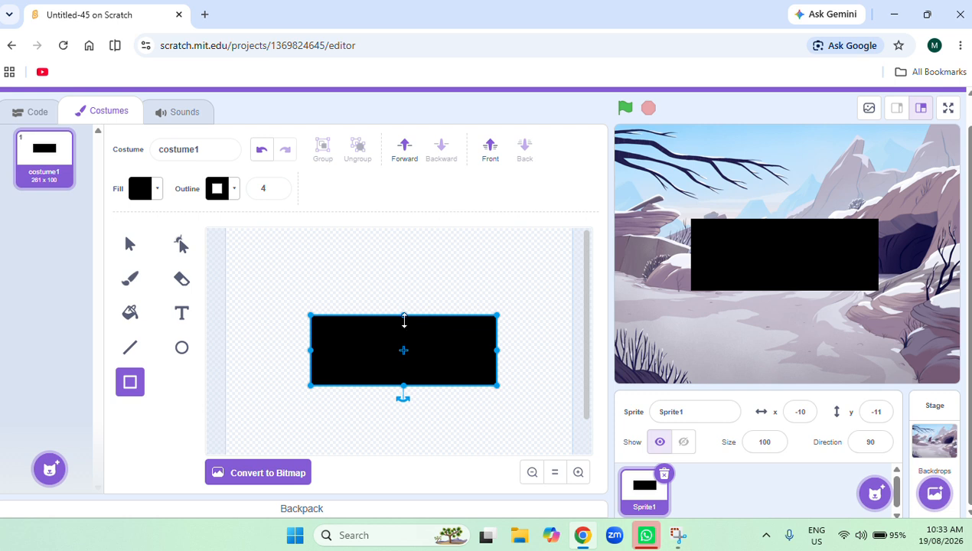
{"action": "left_click_drag", "start_coordinate": [404, 315], "coordinate": [399, 306]}
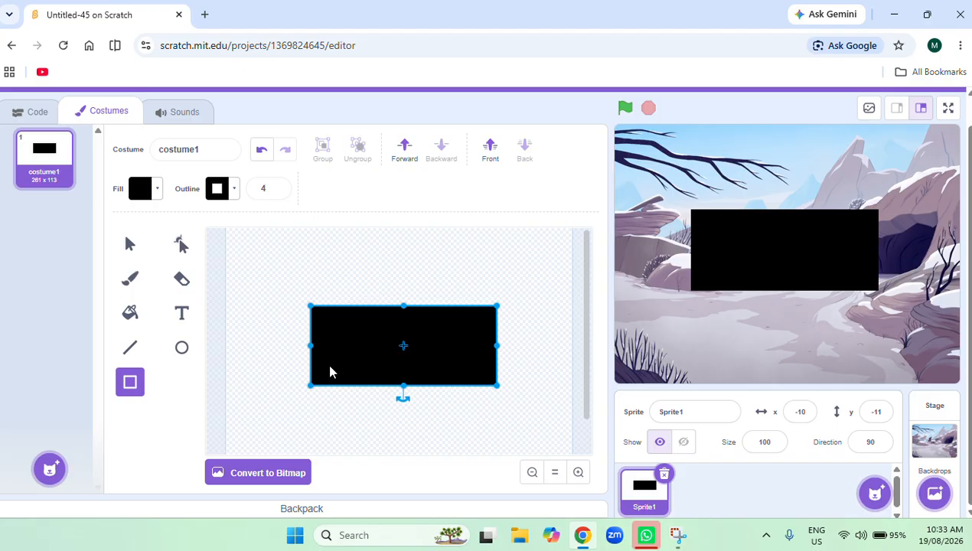
Set the rectangle's fill to red with color 2, saturation 100 and brightness 90.
{"action": "left_click", "coordinate": [157, 190]}
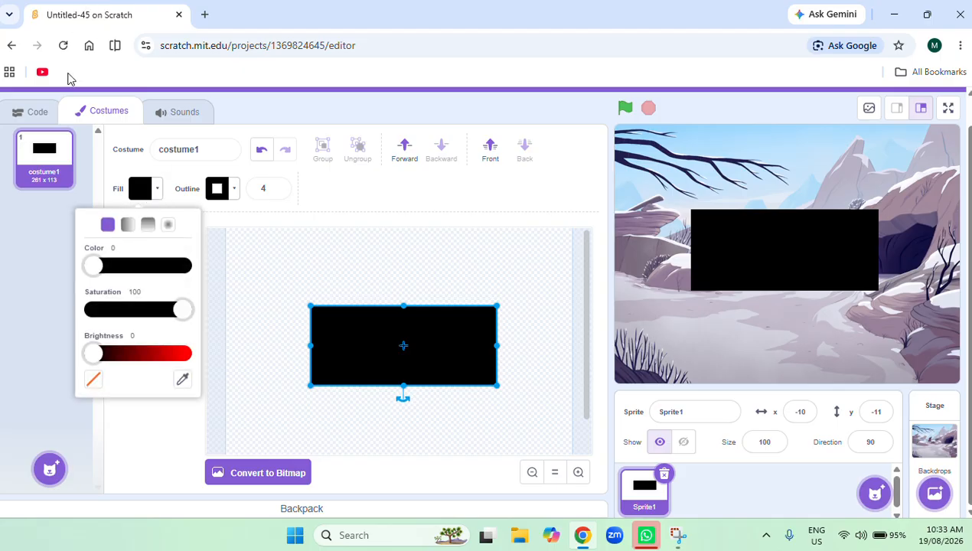
{"action": "left_click", "coordinate": [176, 358]}
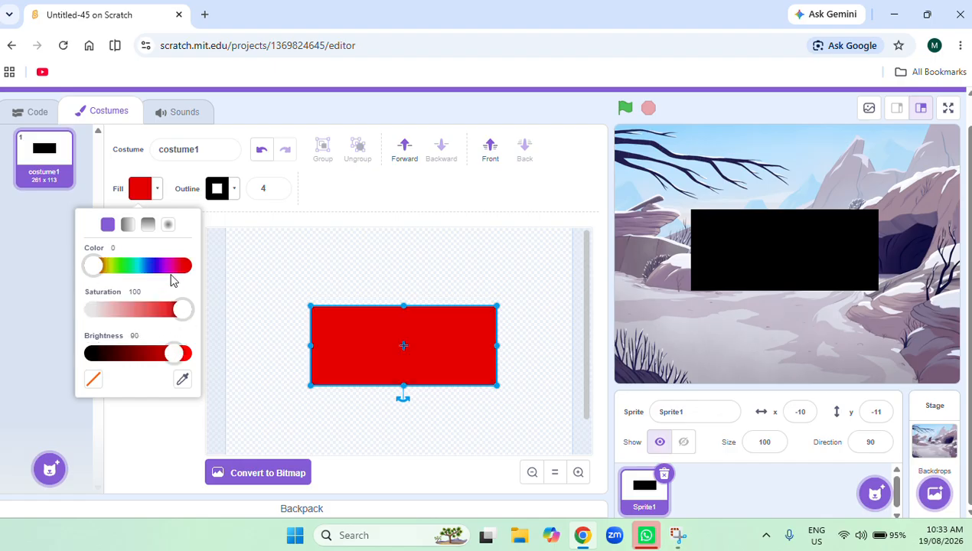
{"action": "left_click", "coordinate": [190, 266]}
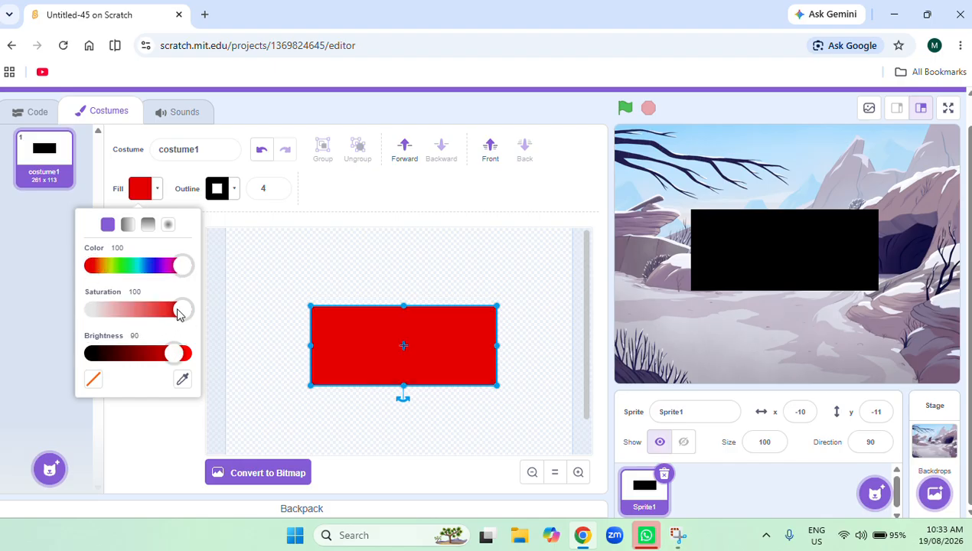
{"action": "left_click", "coordinate": [95, 266]}
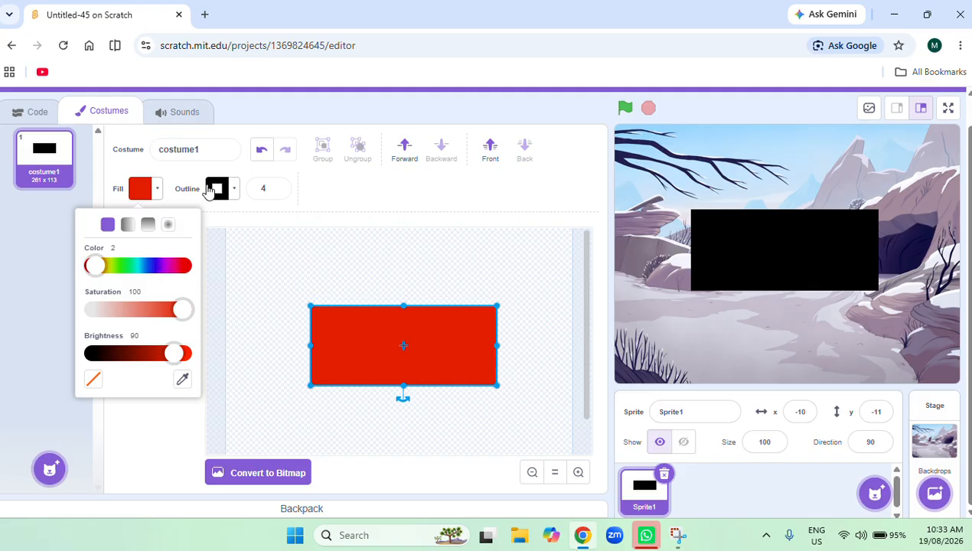
Set the rectangle's outline to blue with color 70, saturation 100 and brightness 100.
{"action": "left_click", "coordinate": [234, 193]}
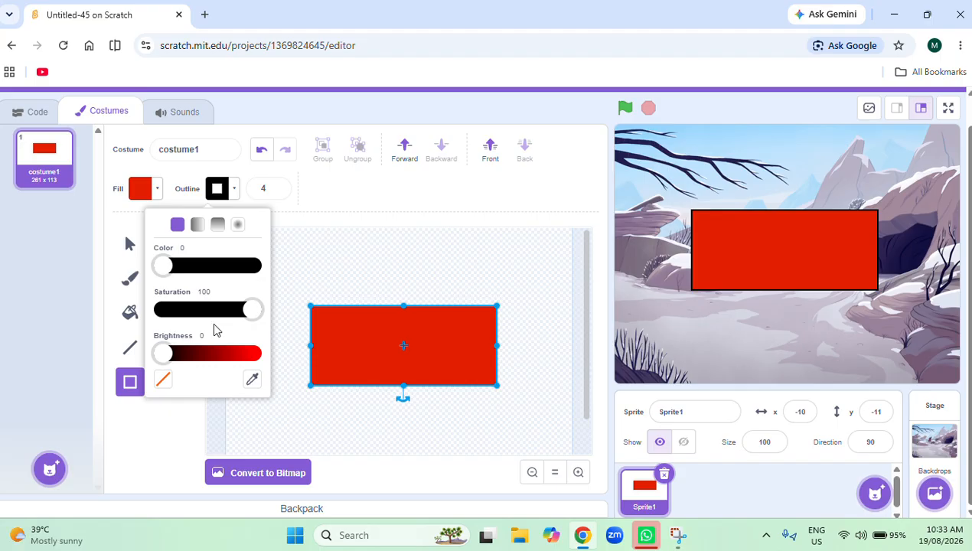
{"action": "left_click", "coordinate": [258, 360]}
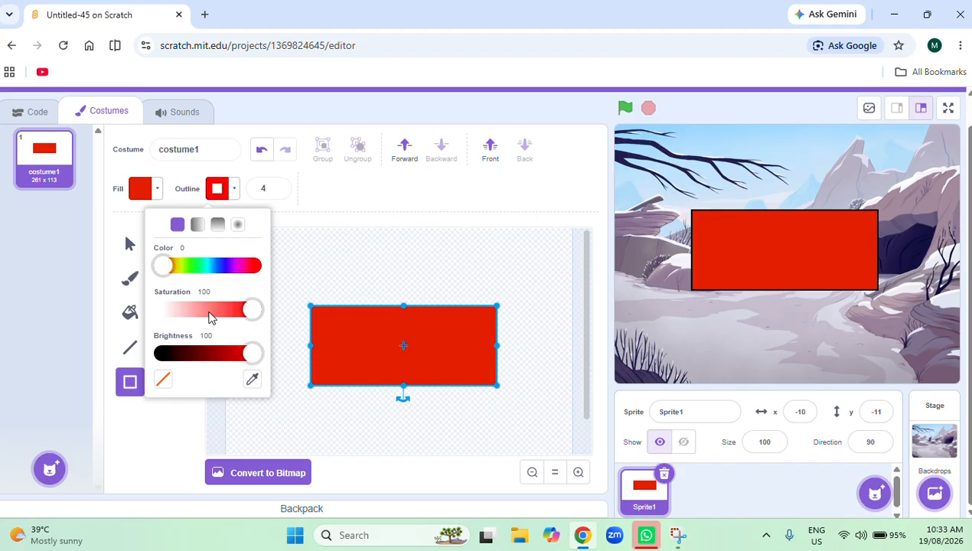
{"action": "left_click", "coordinate": [224, 267]}
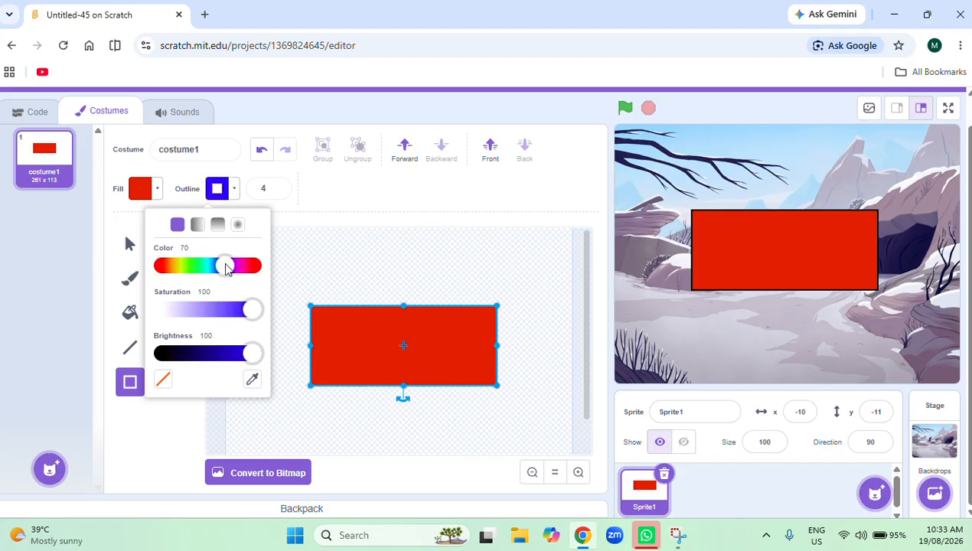
{"action": "left_click", "coordinate": [322, 486]}
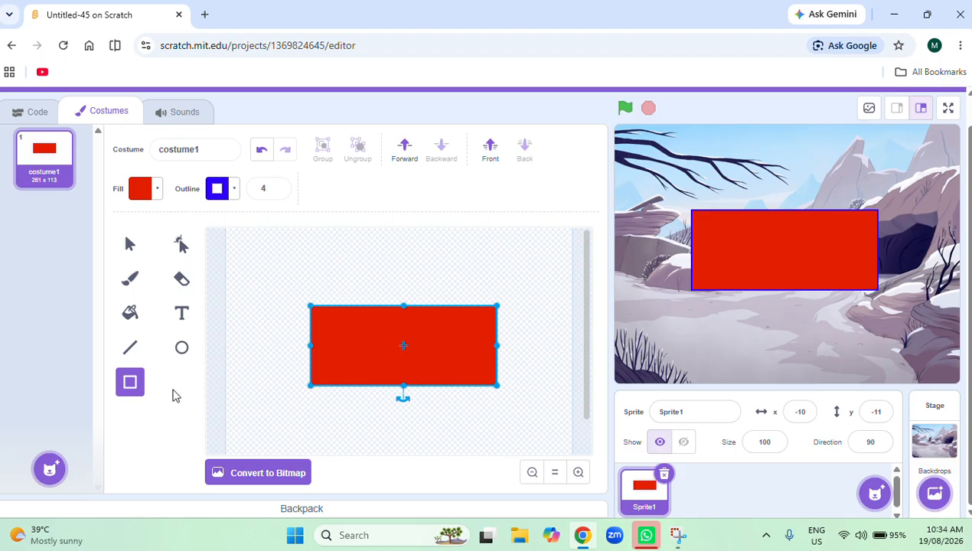
With no shape selected, set the fill to white using saturation 0 and brightness 100.
{"action": "left_click", "coordinate": [178, 350]}
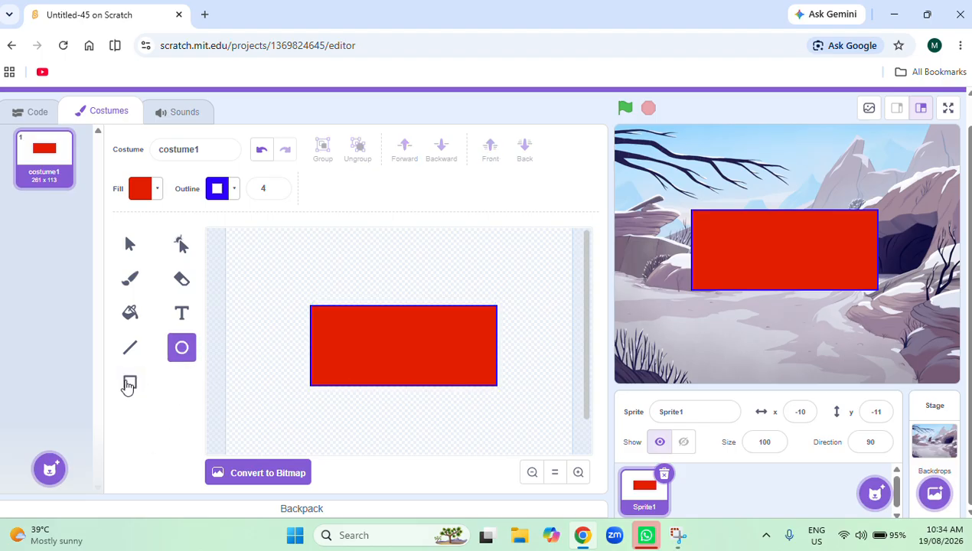
{"action": "left_click", "coordinate": [127, 382]}
{"action": "left_click", "coordinate": [155, 198]}
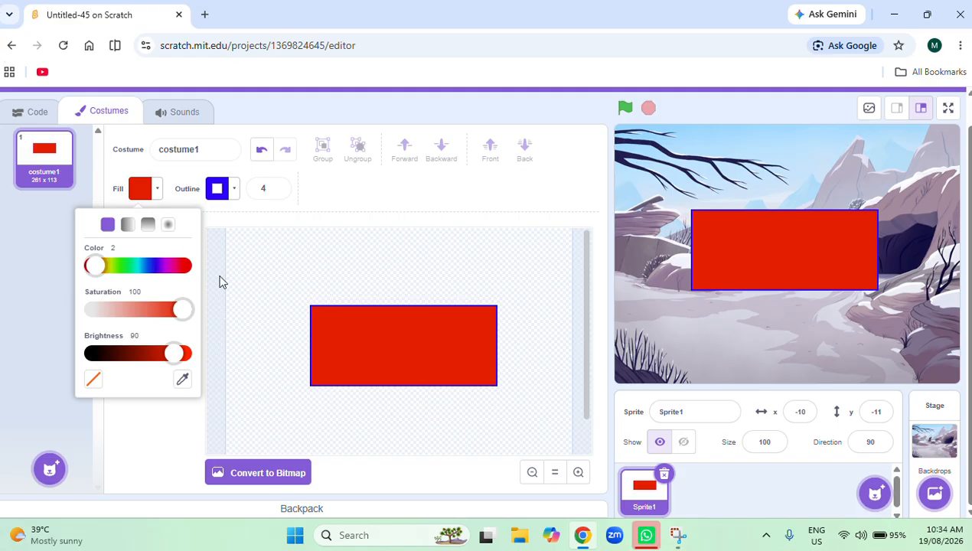
{"action": "left_click_drag", "start_coordinate": [170, 360], "coordinate": [198, 385]}
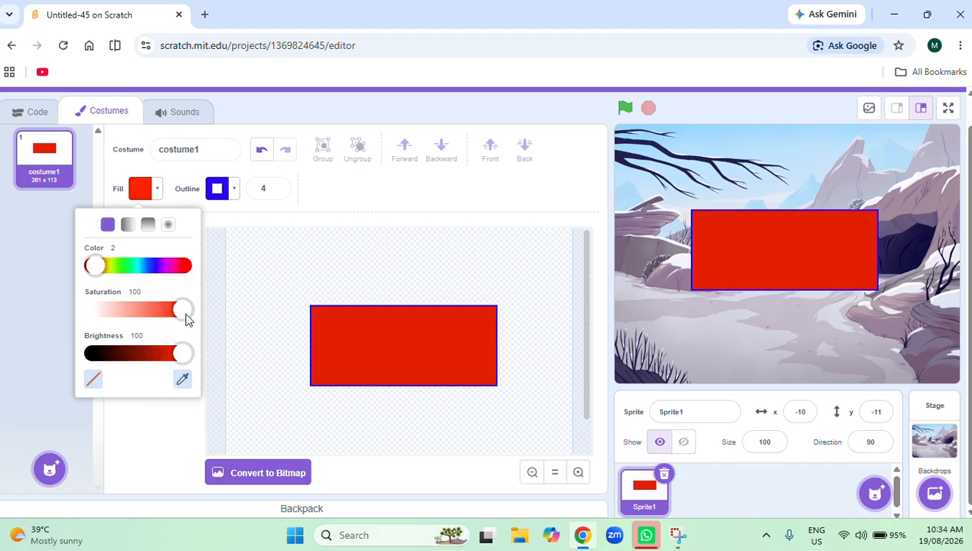
{"action": "left_click_drag", "start_coordinate": [184, 304], "coordinate": [72, 307]}
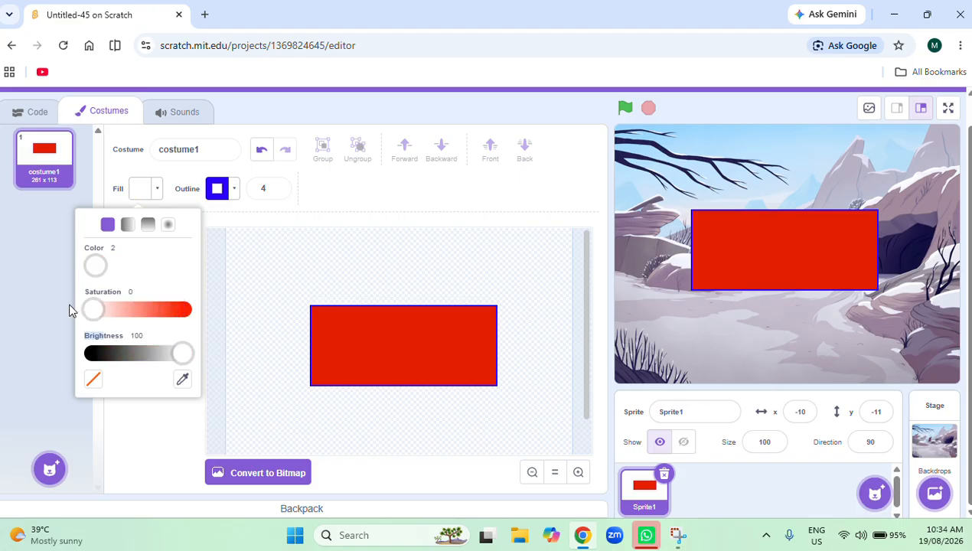
{"action": "left_click", "coordinate": [72, 307]}
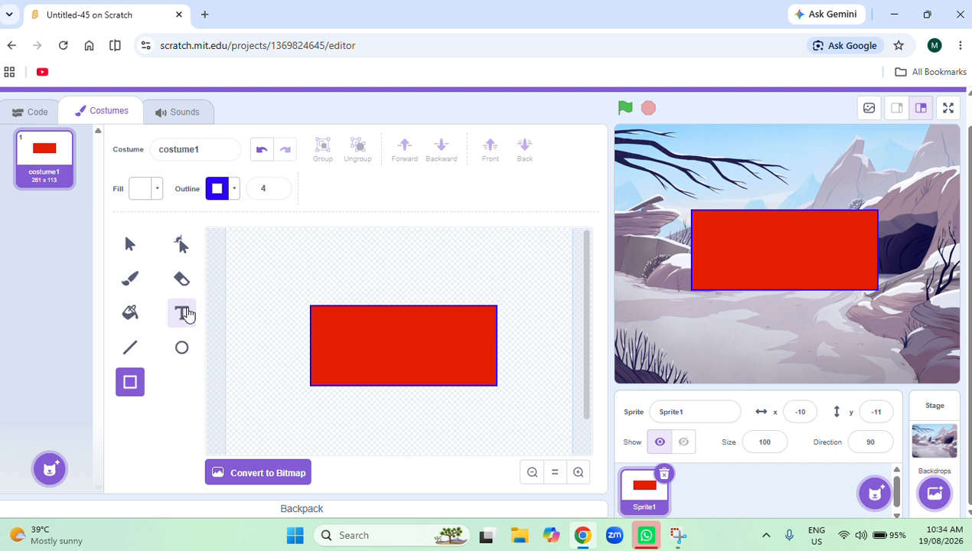
{"action": "left_click", "coordinate": [184, 314]}
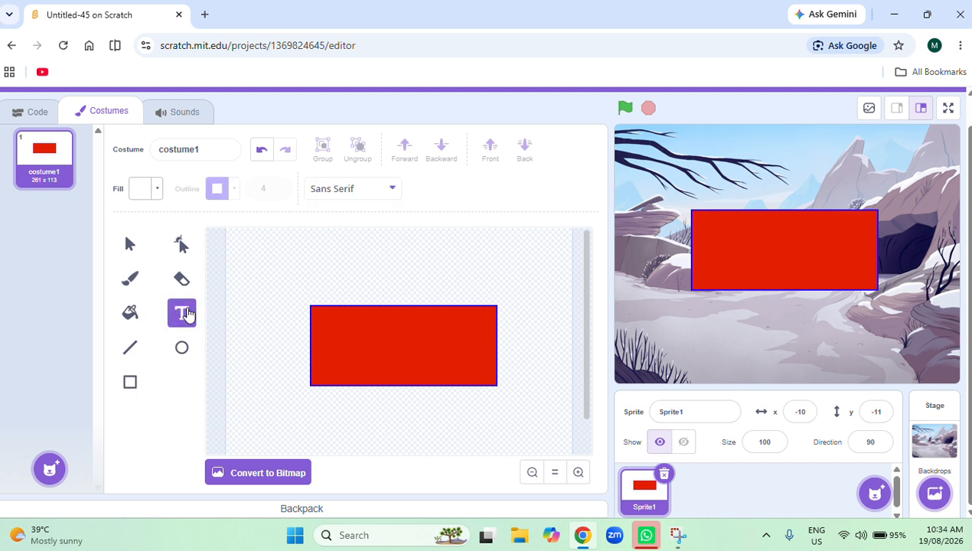
{"action": "left_click", "coordinate": [388, 192]}
{"action": "left_click", "coordinate": [389, 191]}
{"action": "left_click", "coordinate": [388, 193]}
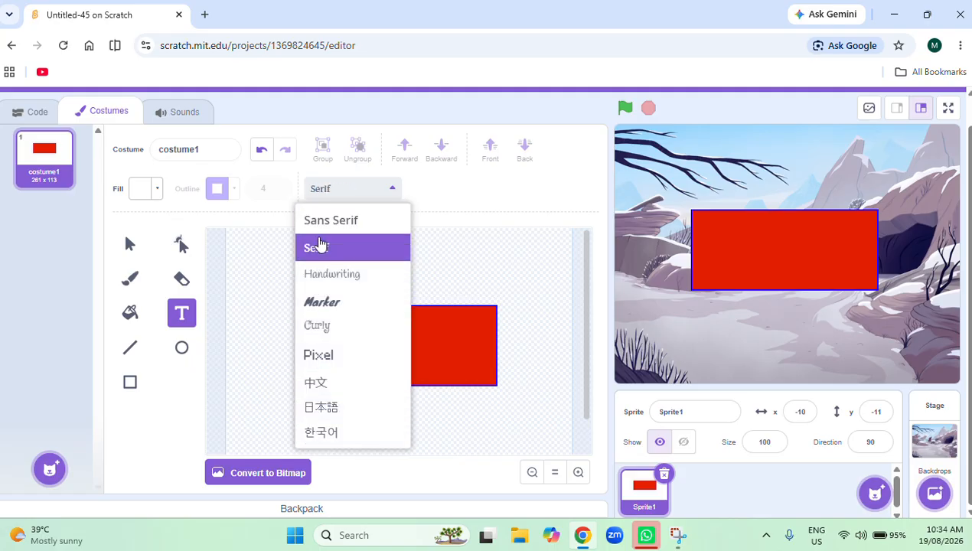
{"action": "left_click", "coordinate": [320, 222]}
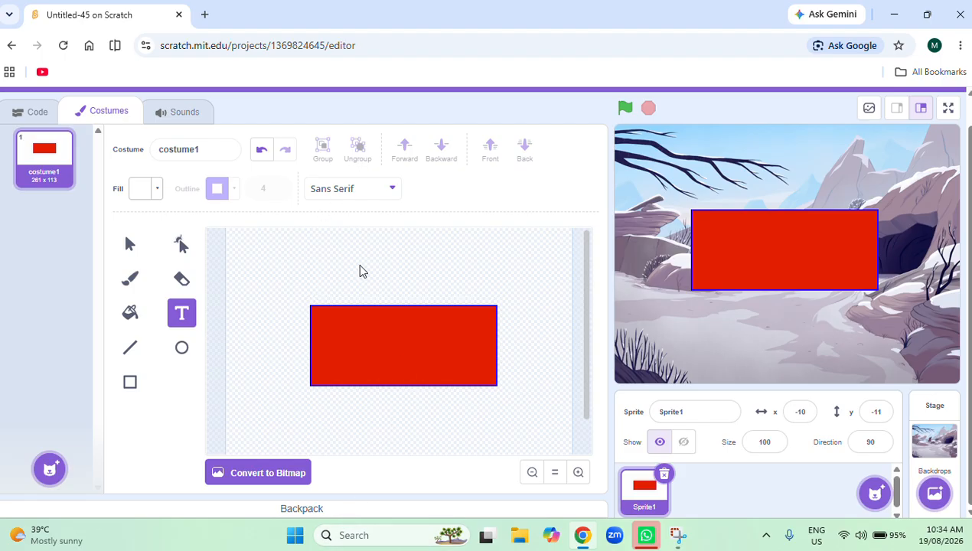
{"action": "scroll", "coordinate": [360, 268], "scroll_direction": "down", "scroll_amount": 1}
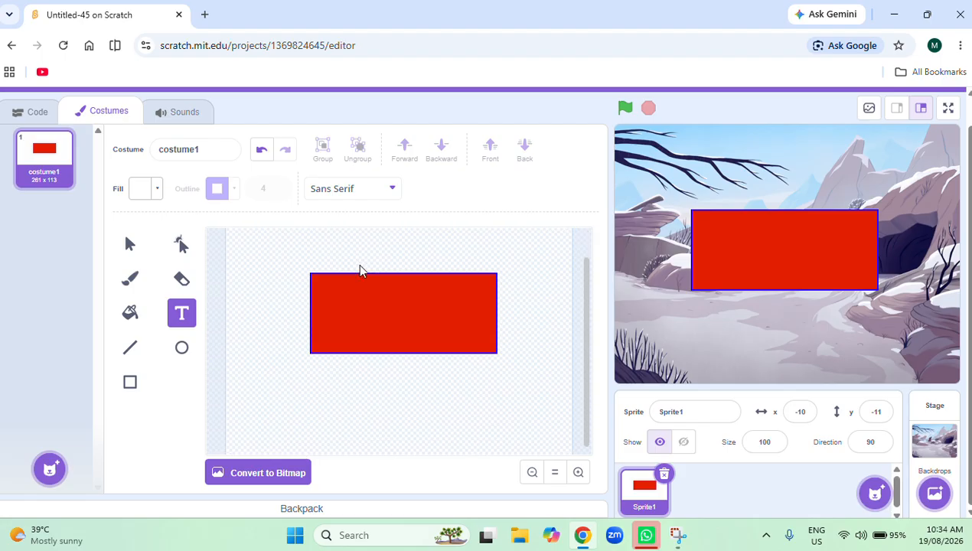
{"action": "left_click", "coordinate": [131, 382]}
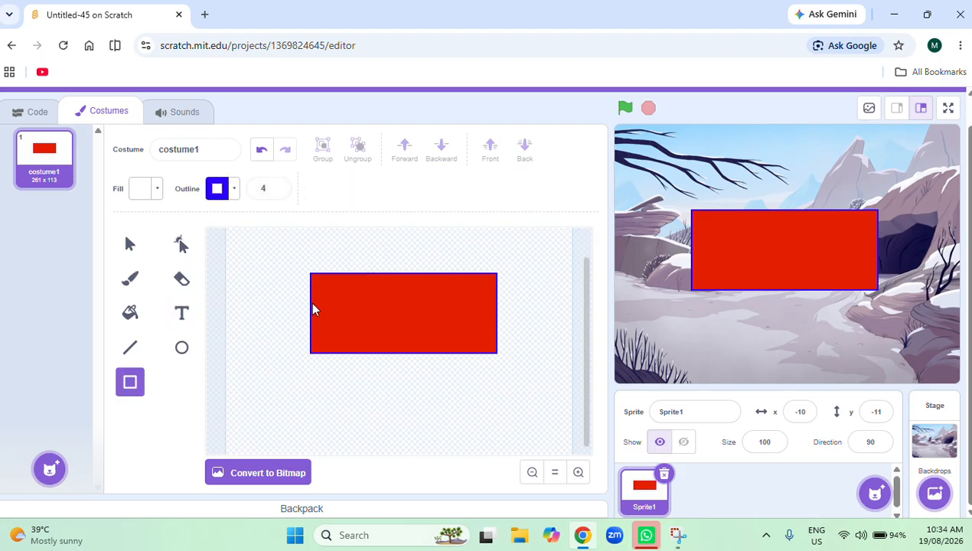
Select the red rectangle and widen it on both sides to about 330 x 113.
{"action": "left_click", "coordinate": [130, 244]}
{"action": "left_click", "coordinate": [431, 312]}
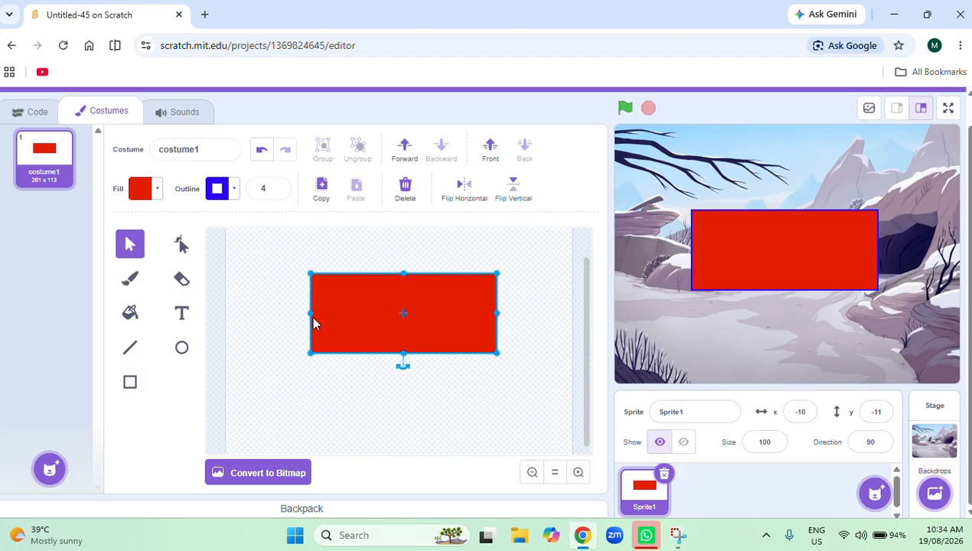
{"action": "left_click_drag", "start_coordinate": [312, 314], "coordinate": [278, 314]}
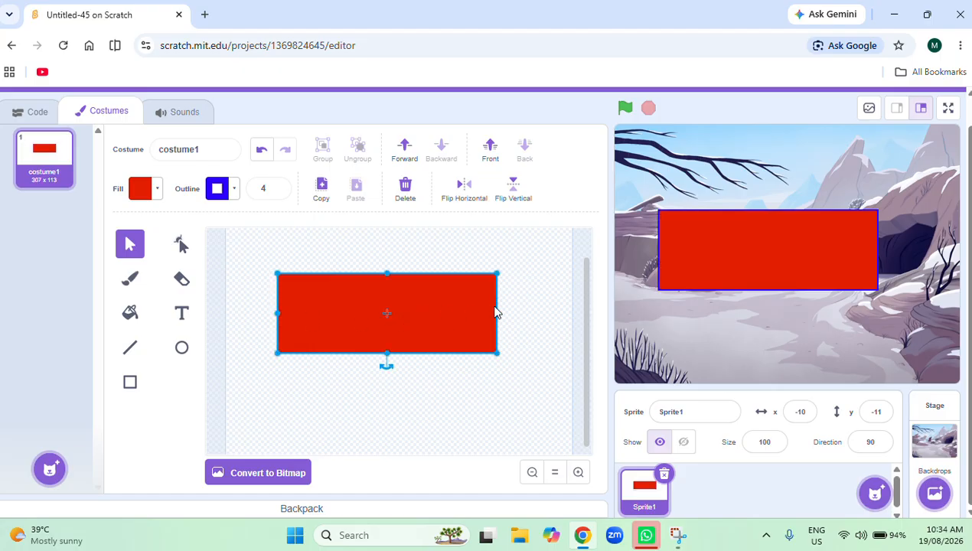
{"action": "left_click_drag", "start_coordinate": [496, 314], "coordinate": [516, 314]}
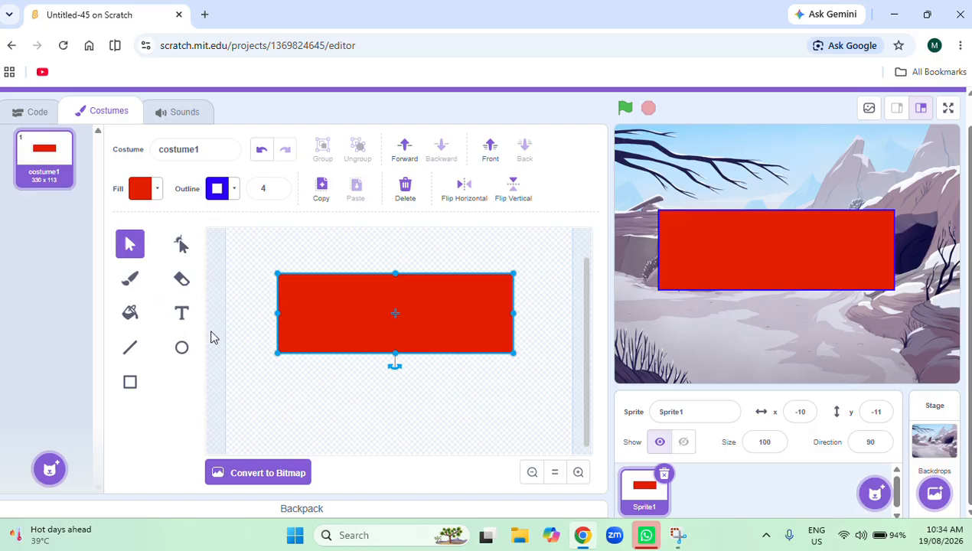
Choose the Text tool and set its fill to white with near-zero saturation and brightness 100.
{"action": "left_click", "coordinate": [182, 349]}
{"action": "left_click", "coordinate": [130, 382]}
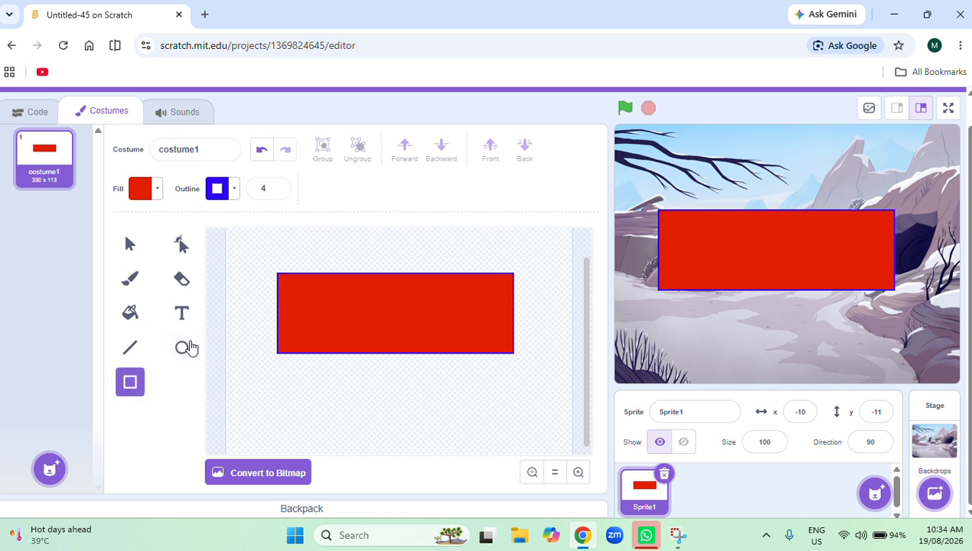
{"action": "left_click", "coordinate": [182, 315]}
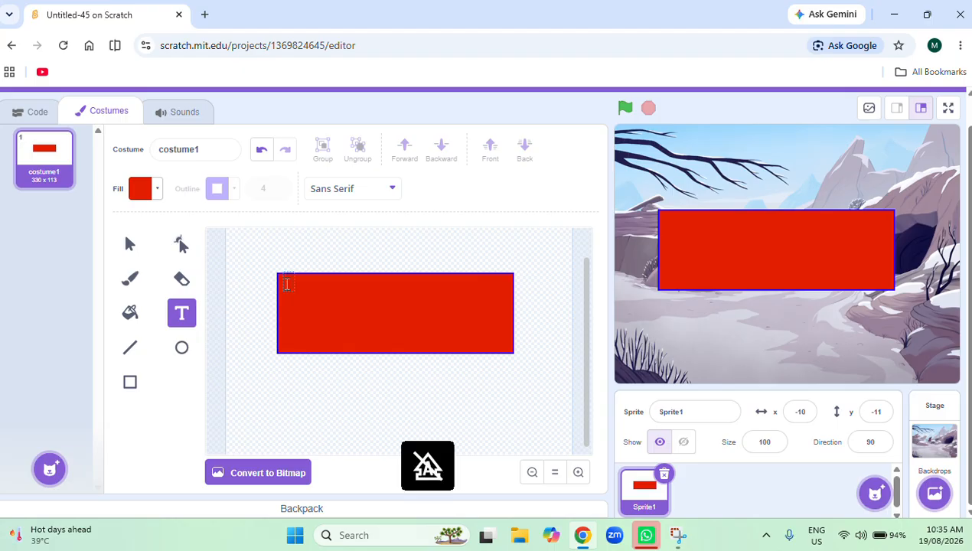
{"action": "type", "text": "e"}
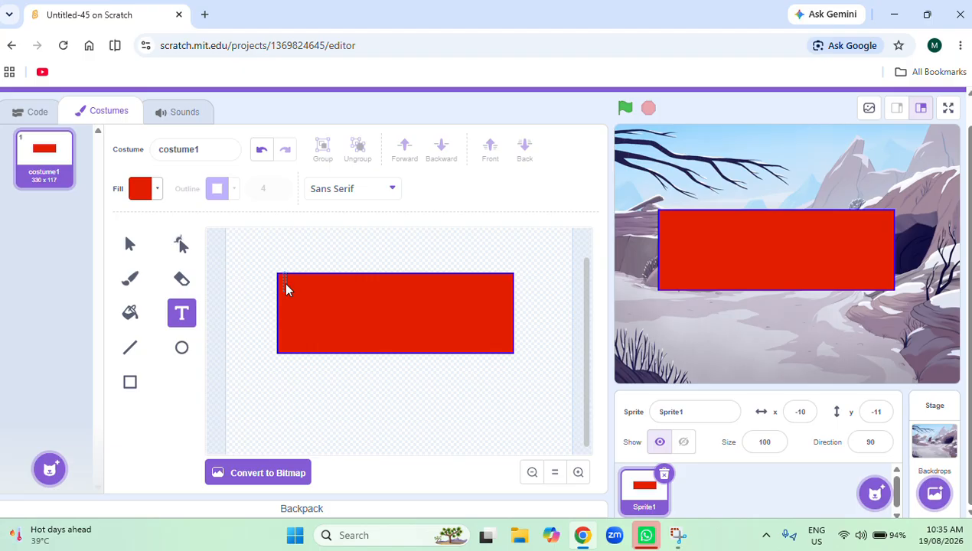
{"action": "left_click", "coordinate": [157, 192]}
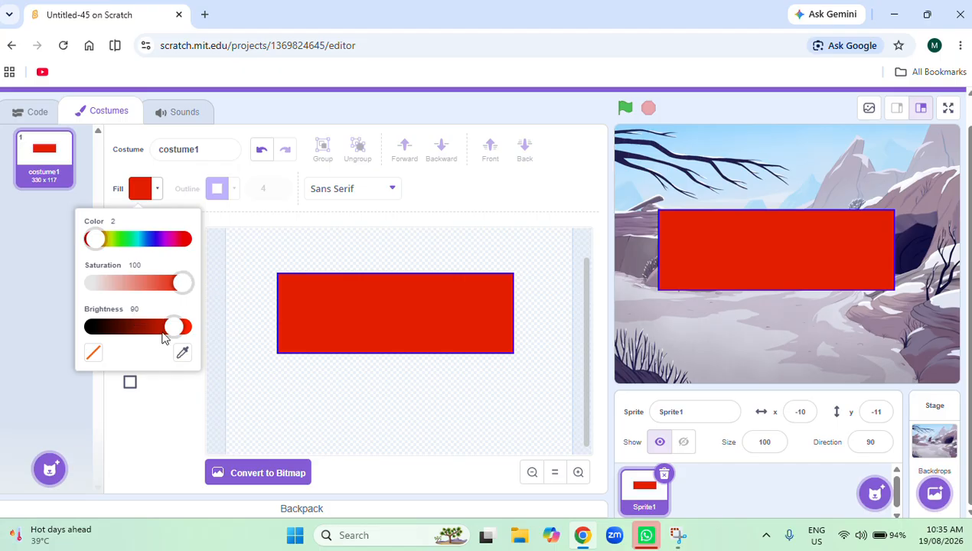
{"action": "left_click_drag", "start_coordinate": [173, 328], "coordinate": [187, 327]}
{"action": "left_click_drag", "start_coordinate": [185, 282], "coordinate": [62, 282]}
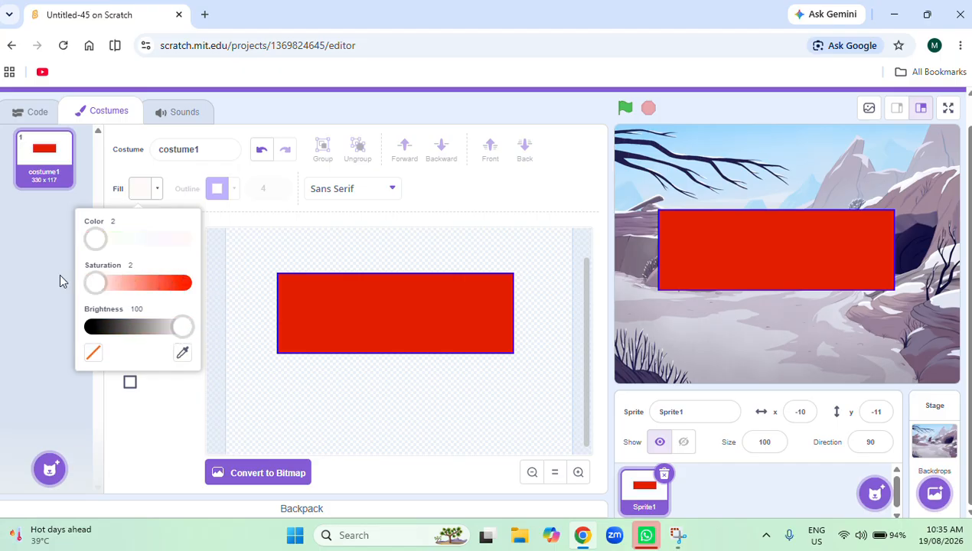
{"action": "left_click", "coordinate": [3, 366]}
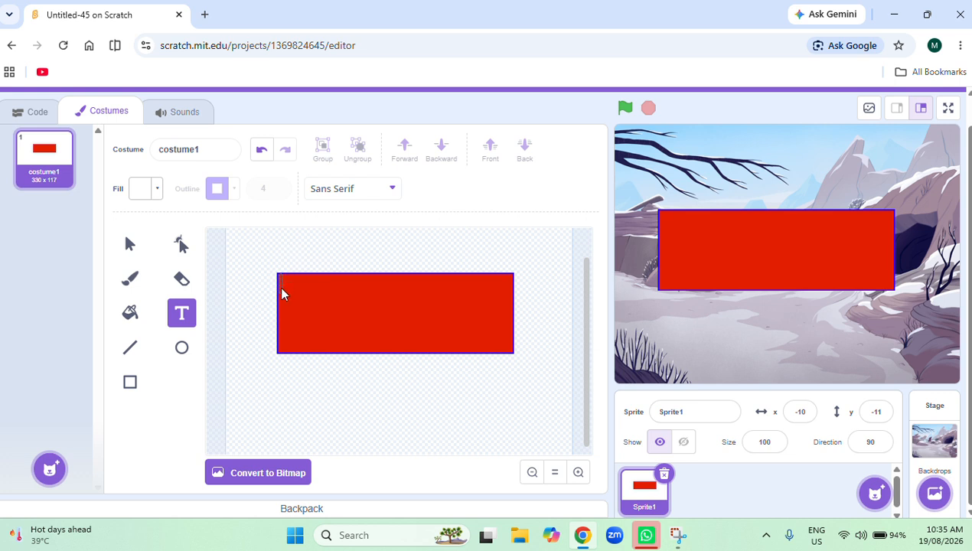
Start a white Sans Serif text line at the rectangle's upper-left corner reading "You are escaping".
{"action": "type", "text": "y"}
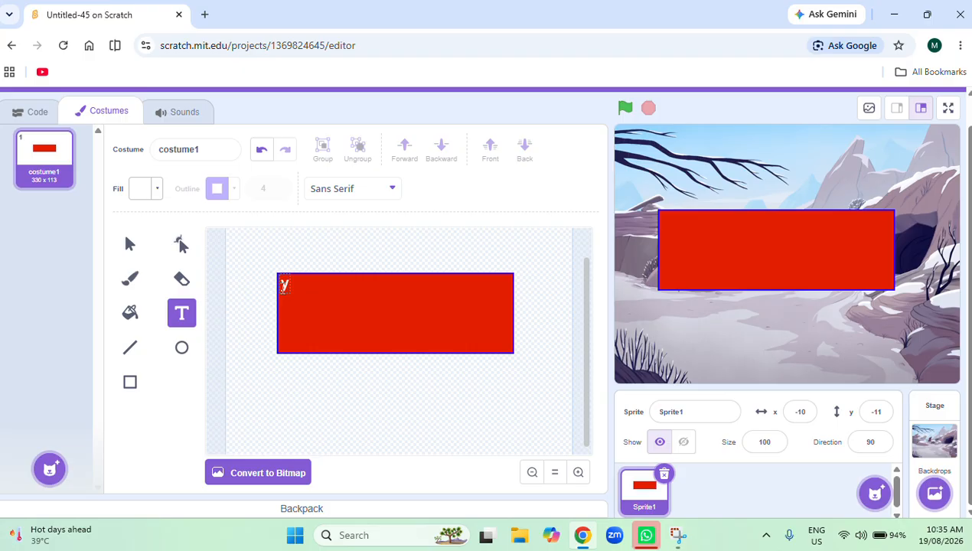
{"action": "key", "text": "Caps_Lock"}
{"action": "key", "text": "BackSpace"}
{"action": "type", "text": "Y"}
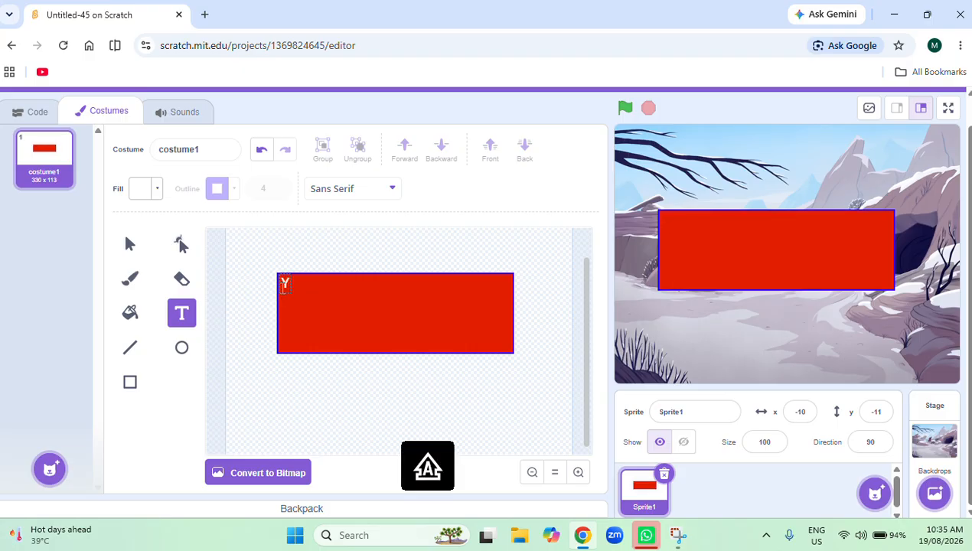
{"action": "key", "text": "Caps_Lock"}
{"action": "type", "text": "u"}
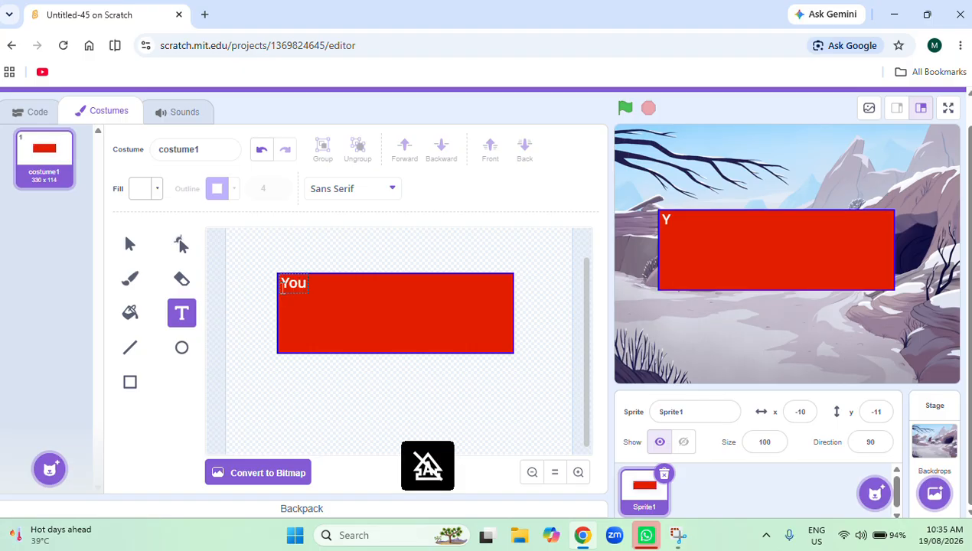
{"action": "type", "text": " are"}
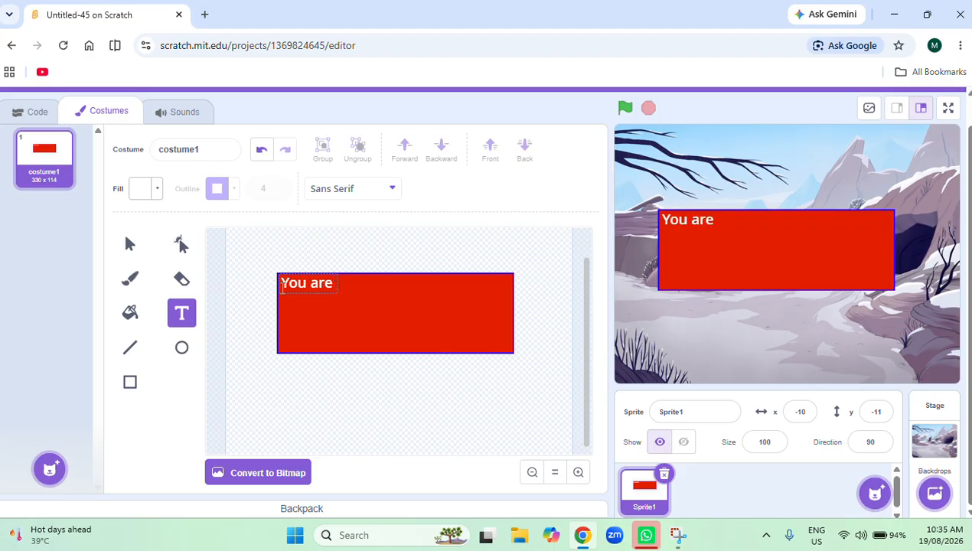
{"action": "type", "text": " escaping"}
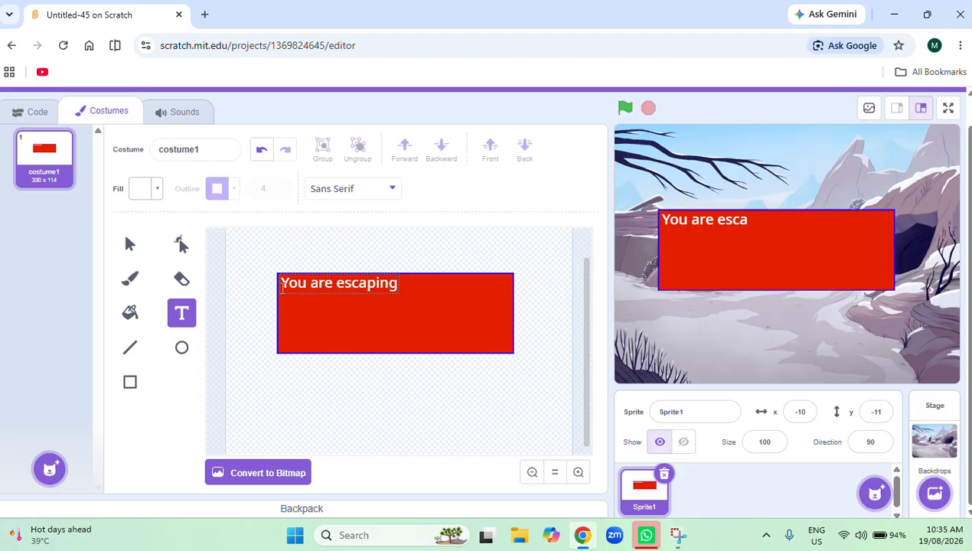
Continue the text line with "from a cave , and".
{"action": "type", "text": "fro"}
{"action": "key", "text": "BackSpace"}
{"action": "key", "text": "BackSpace"}
{"action": "key", "text": "BackSpace"}
{"action": "type", "text": "fro"}
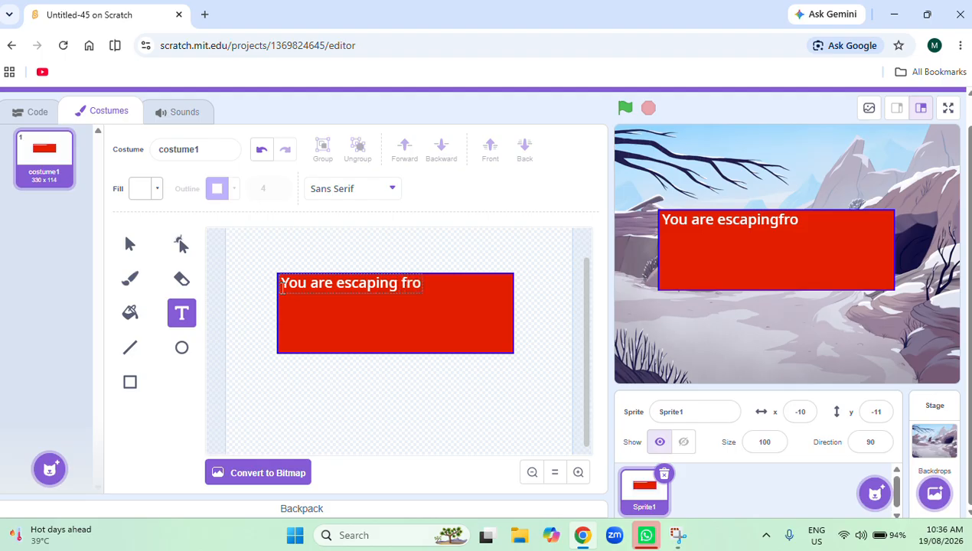
{"action": "type", "text": "m a cave"}
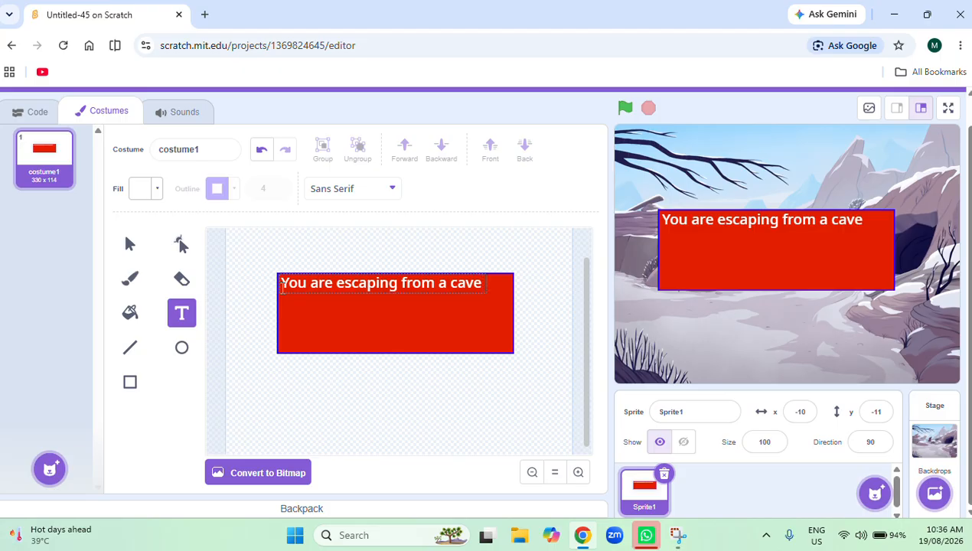
{"action": "type", "text": ",a"}
{"action": "key", "text": "BackSpace"}
{"action": "type", "text": "and"}
Enlarge the text line to about 362 wide and align it with the red rectangle's upper-left corner.
{"action": "left_click", "coordinate": [130, 245]}
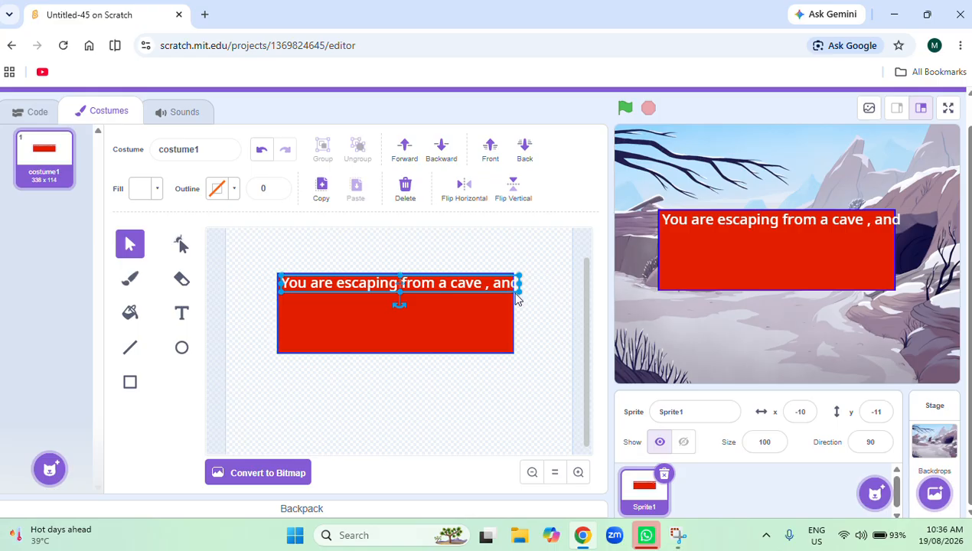
{"action": "left_click_drag", "start_coordinate": [519, 285], "coordinate": [570, 289]}
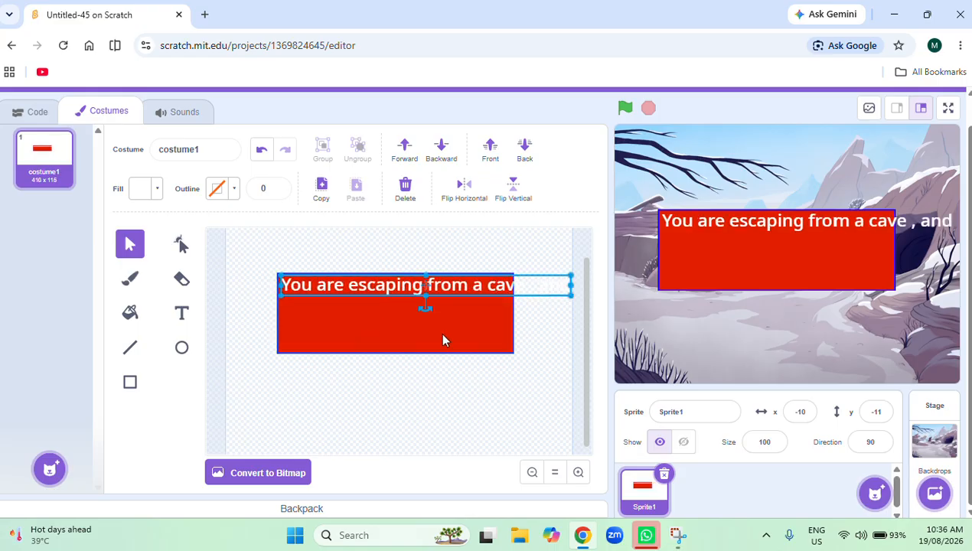
{"action": "double_click", "coordinate": [536, 293]}
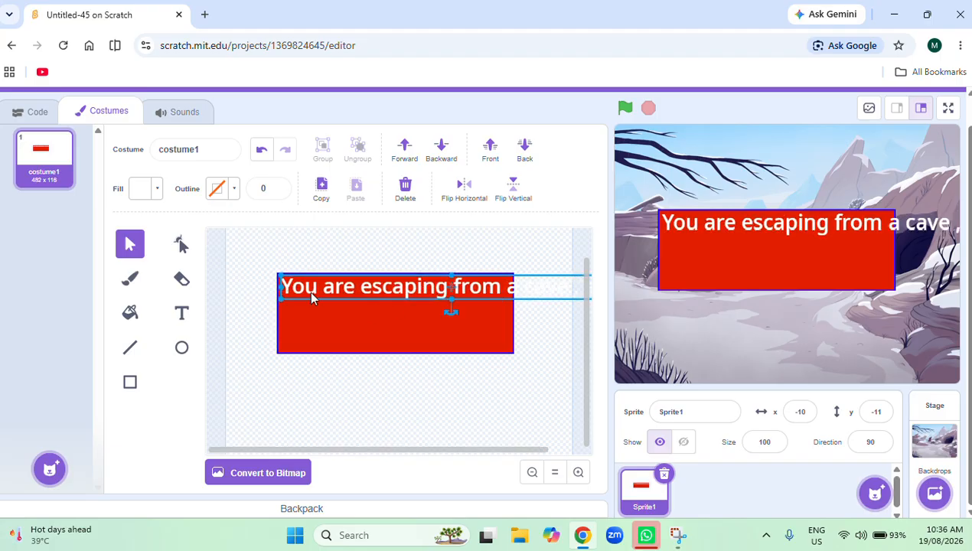
{"action": "left_click_drag", "start_coordinate": [349, 286], "coordinate": [282, 322]}
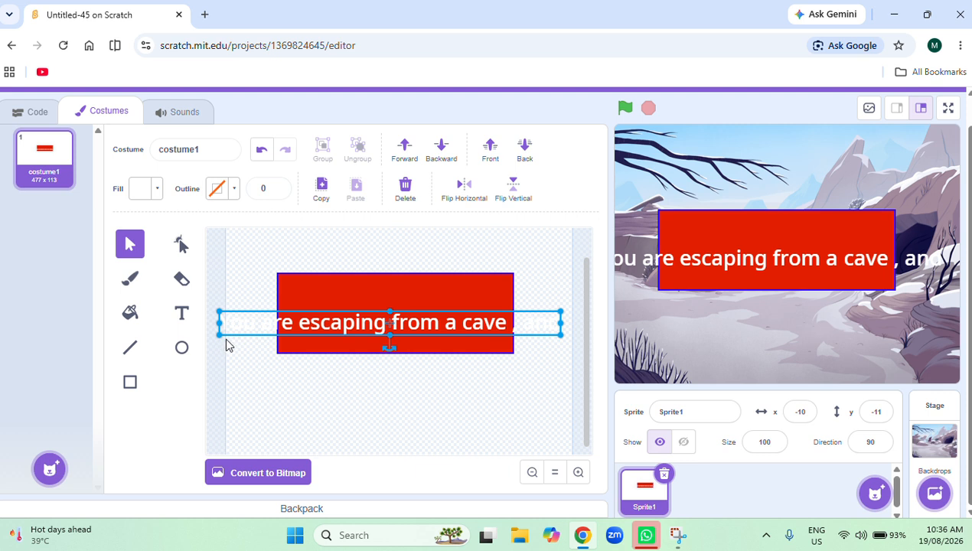
{"action": "left_click_drag", "start_coordinate": [218, 336], "coordinate": [433, 324]}
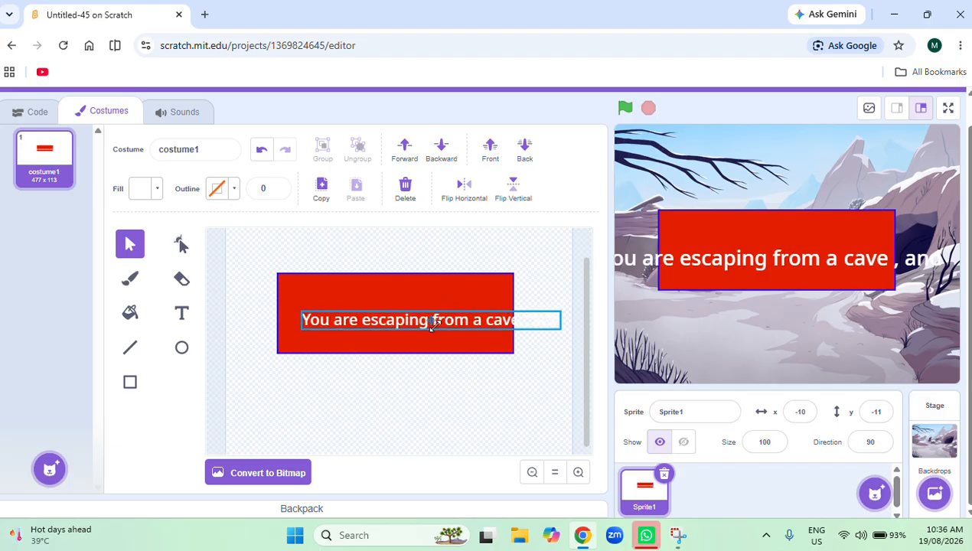
{"action": "left_click_drag", "start_coordinate": [495, 324], "coordinate": [469, 284]}
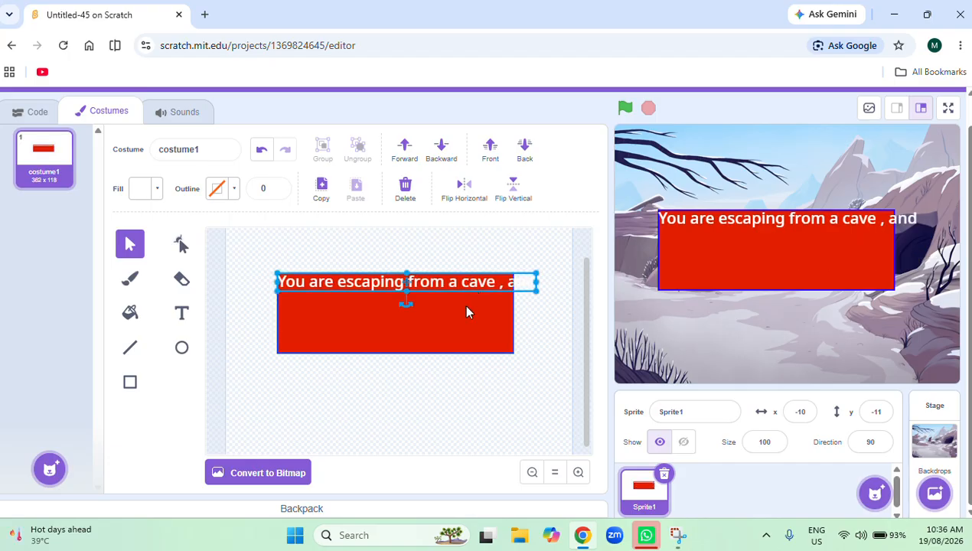
Select the red rectangle and widen it on both sides to about 387, so the text line fits inside.
{"action": "left_click", "coordinate": [459, 326]}
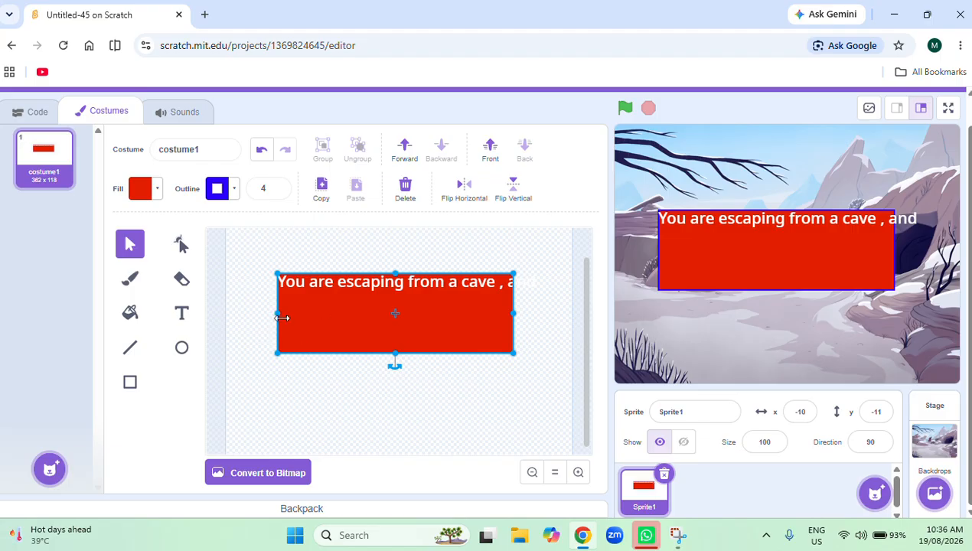
{"action": "left_click_drag", "start_coordinate": [513, 313], "coordinate": [549, 309]}
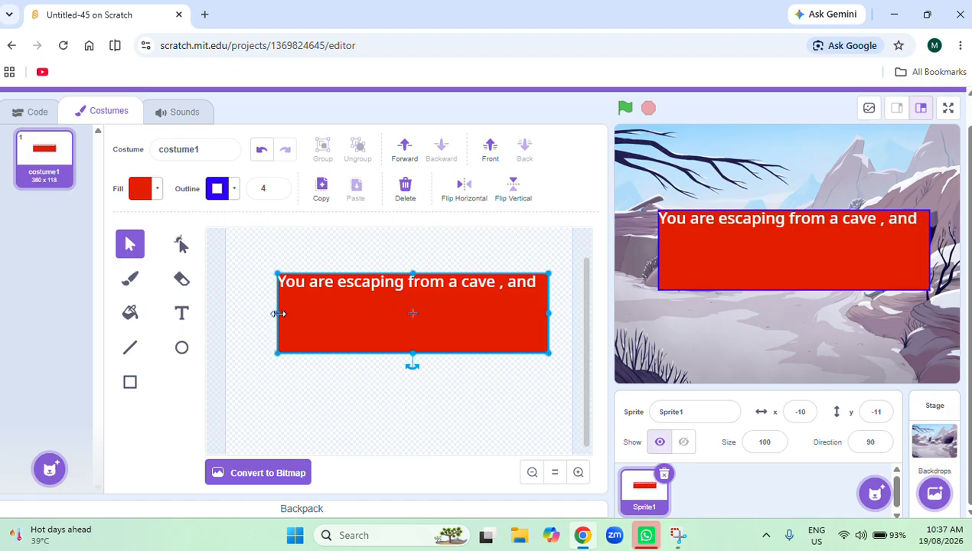
{"action": "mouse_move", "coordinate": [278, 313]}
{"action": "left_mouse_down"}
{"action": "mouse_move", "coordinate": [256, 314]}
{"action": "mouse_move", "coordinate": [273, 315]}
{"action": "left_mouse_up"}
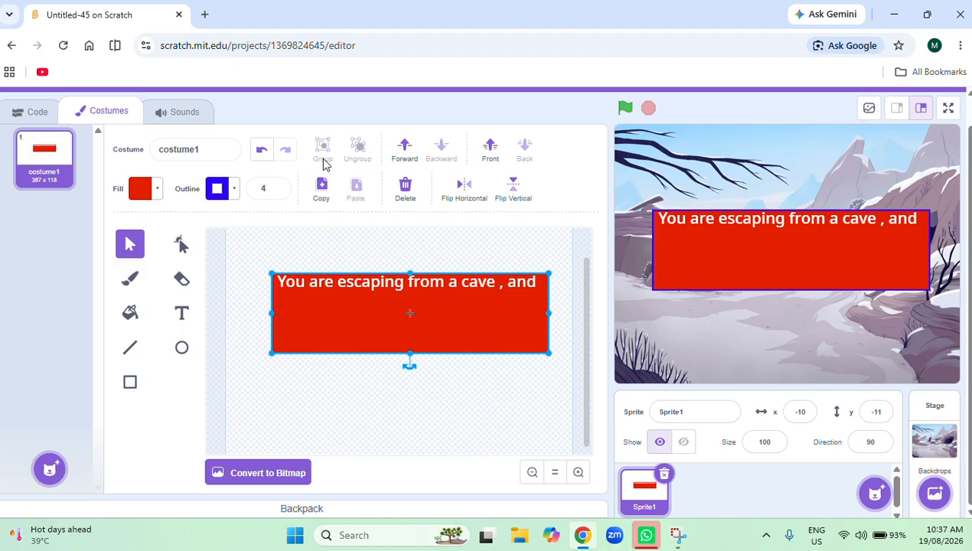
Return to the Text tool and set its fill to white with minimum saturation and brightness 100.
{"action": "left_click", "coordinate": [180, 313]}
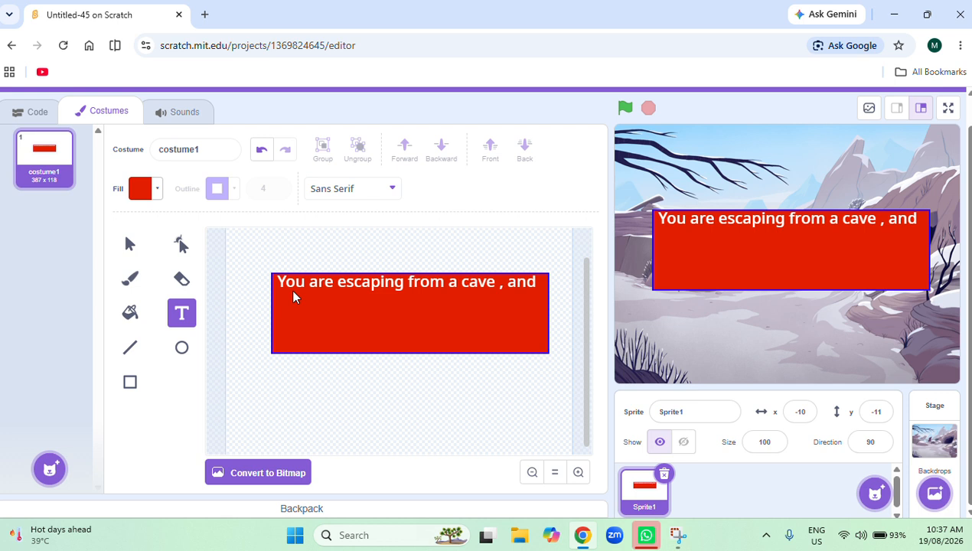
{"action": "left_click", "coordinate": [273, 311]}
{"action": "type", "text": "yo"}
{"action": "key", "text": "BackSpace"}
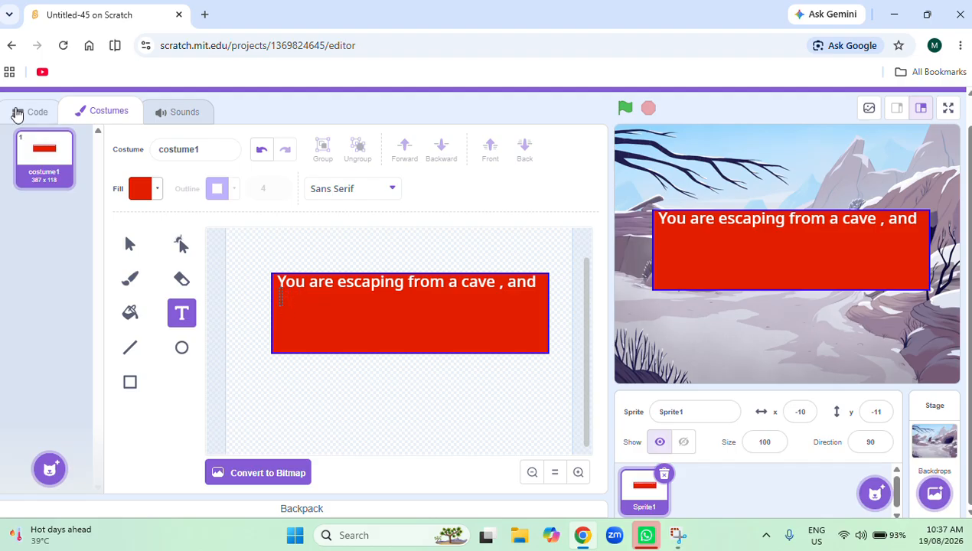
{"action": "left_click", "coordinate": [159, 187]}
{"action": "left_click", "coordinate": [158, 189]}
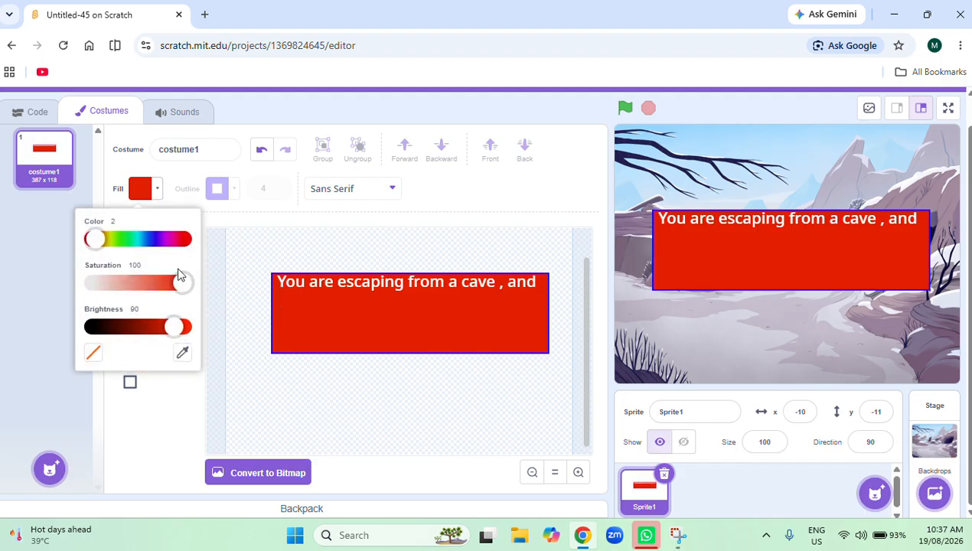
{"action": "left_click_drag", "start_coordinate": [176, 331], "coordinate": [245, 350]}
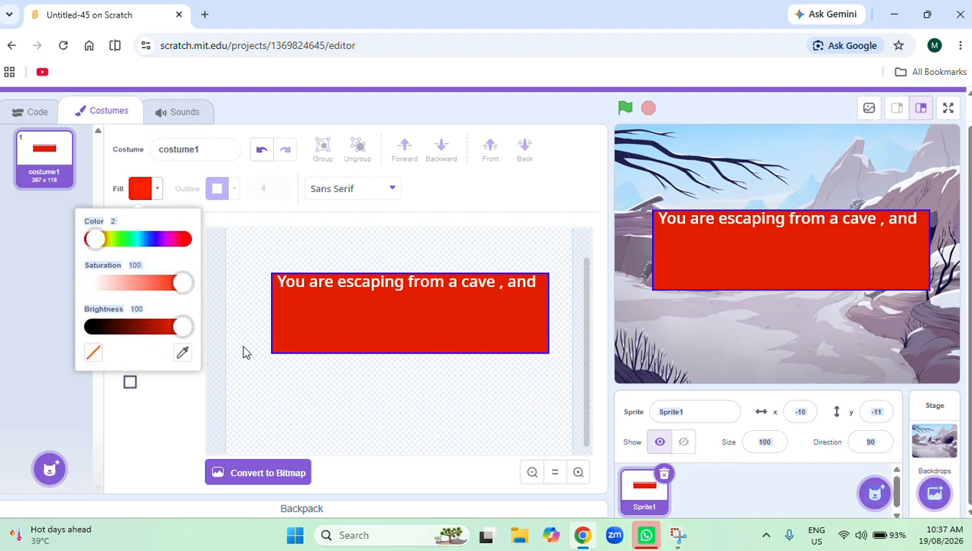
{"action": "left_click", "coordinate": [93, 284]}
{"action": "left_click", "coordinate": [162, 468]}
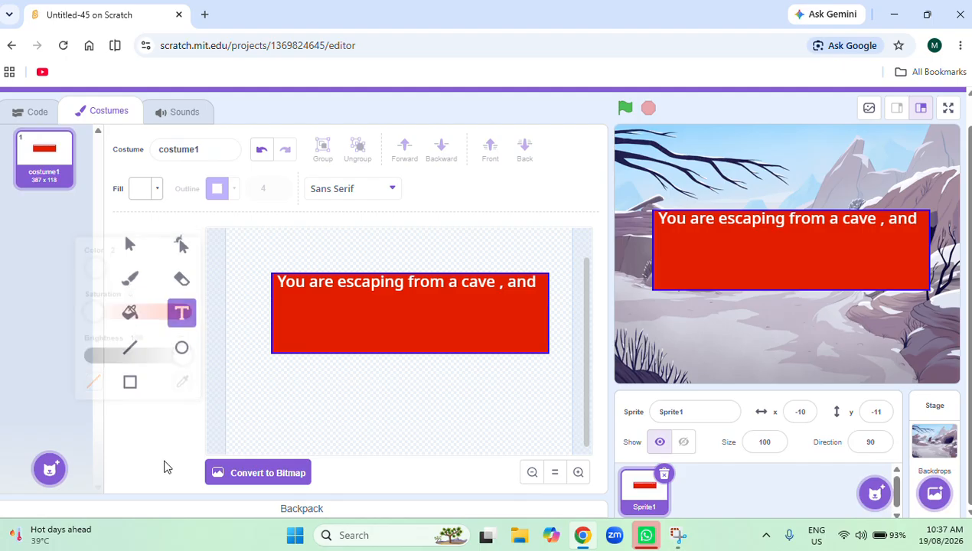
Add a second white text line beneath the first reading "arive at the crossroad".
{"action": "left_click", "coordinate": [279, 304]}
{"action": "type", "text": "arive at the cross"}
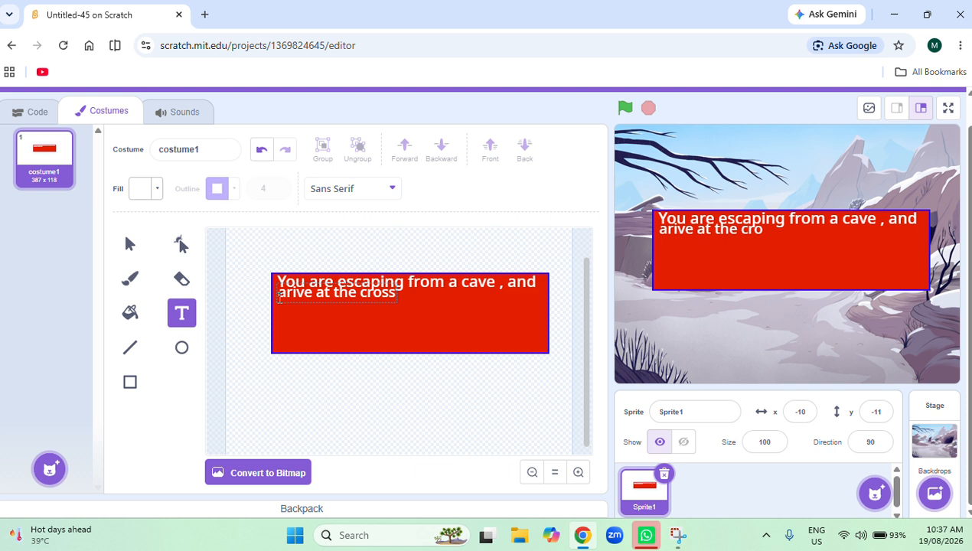
{"action": "type", "text": "roa"}
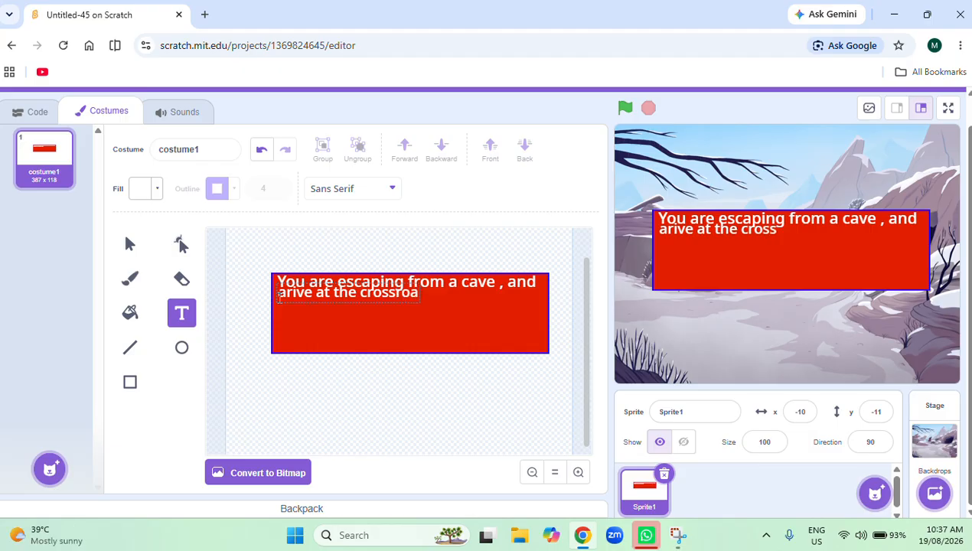
{"action": "type", "text": "d"}
{"action": "left_click", "coordinate": [401, 398]}
Shift the "arive at the crossroad" line slightly down so it clears the first line, and deselect it.
{"action": "left_click", "coordinate": [358, 306]}
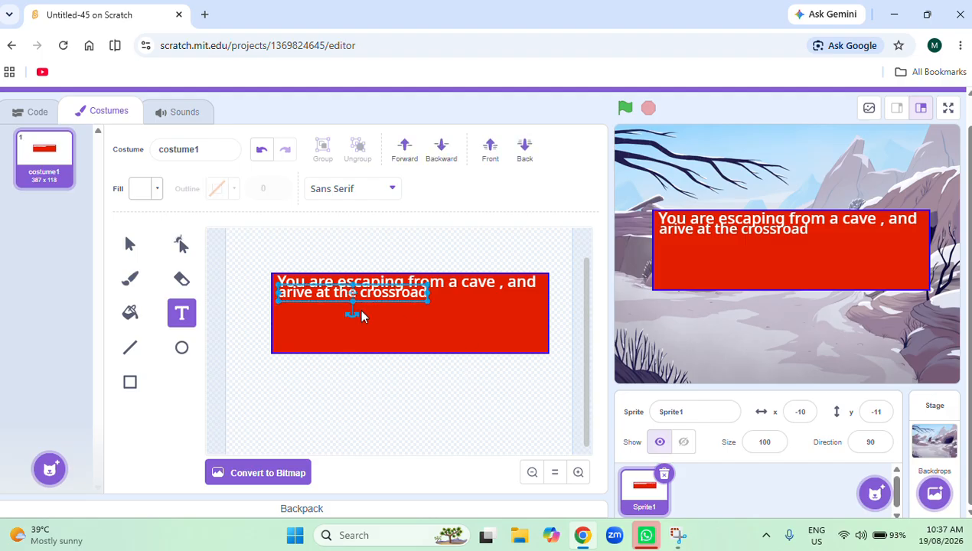
{"action": "left_click_drag", "start_coordinate": [361, 300], "coordinate": [360, 301]}
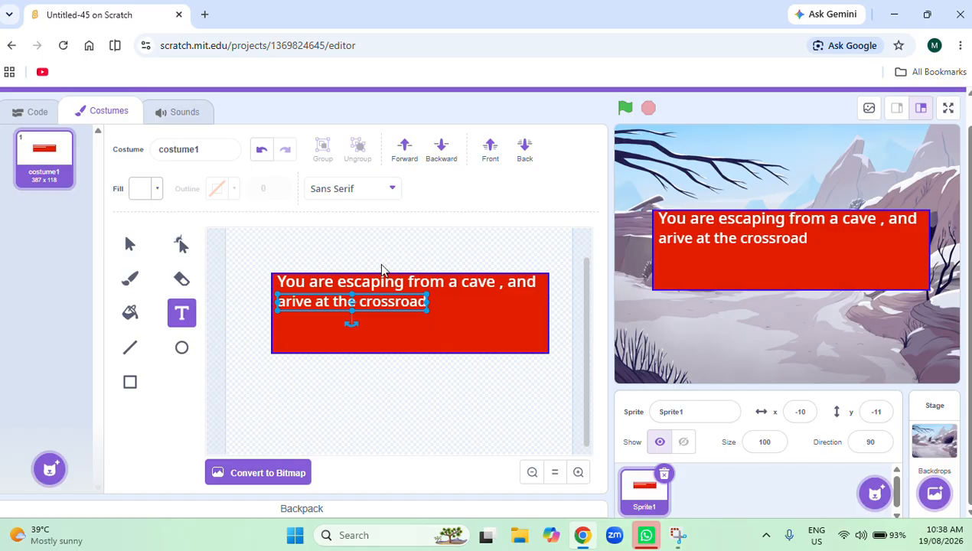
{"action": "left_click", "coordinate": [389, 386]}
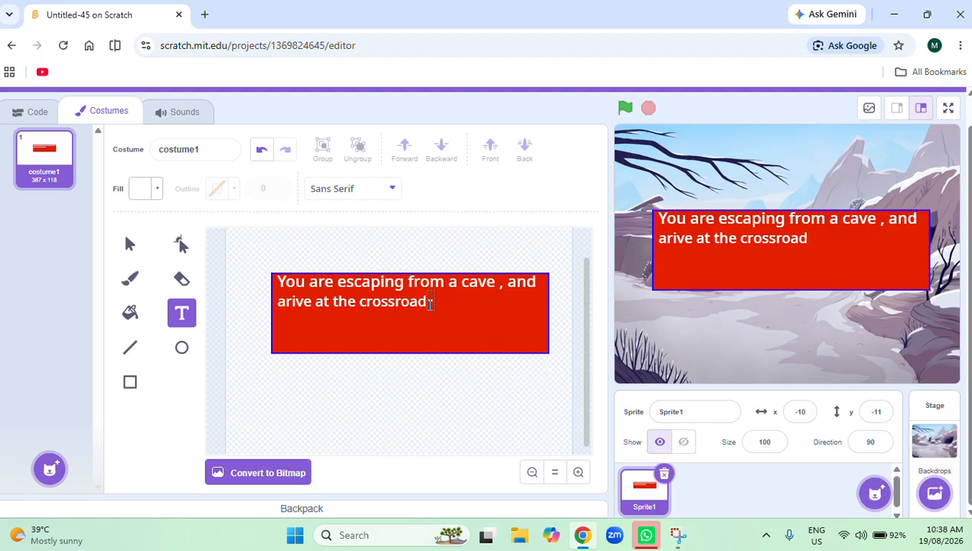
Add the text "-one way leads to" directly after "crossroad" on the second line.
{"action": "type", "text": "one wa"}
{"action": "type", "text": "y"}
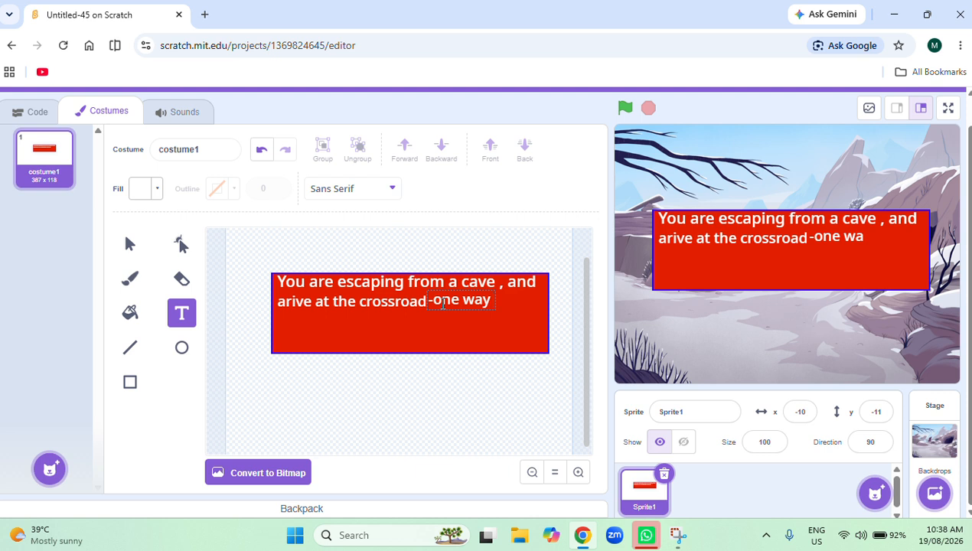
{"action": "type", "text": " leads to"}
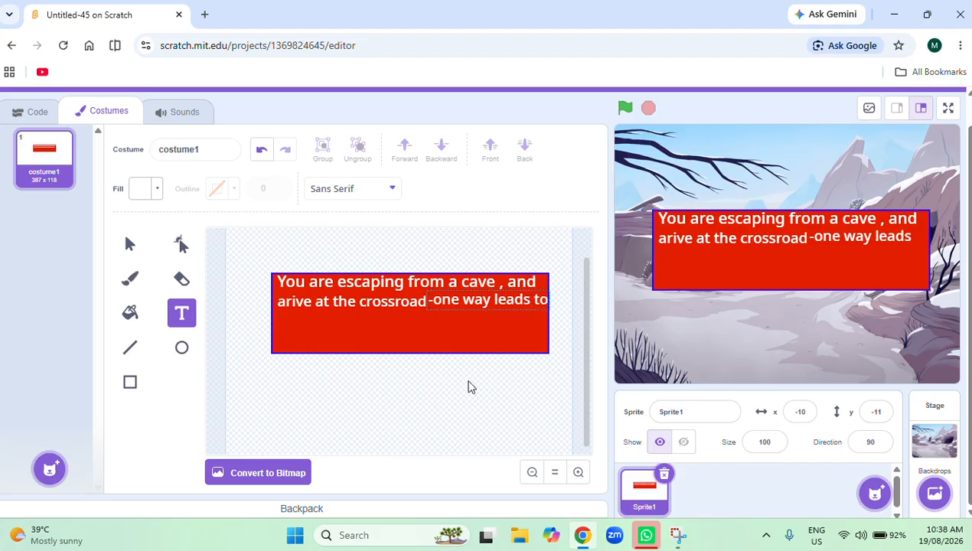
{"action": "left_click", "coordinate": [274, 319]}
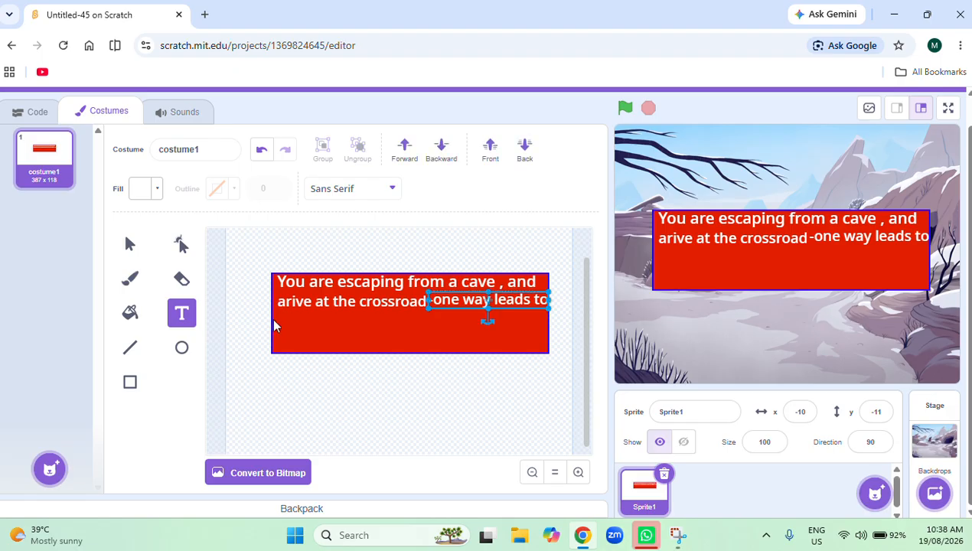
Add a third white text line beneath the second reading "the woods, the other to a town.".
{"action": "left_click", "coordinate": [275, 314]}
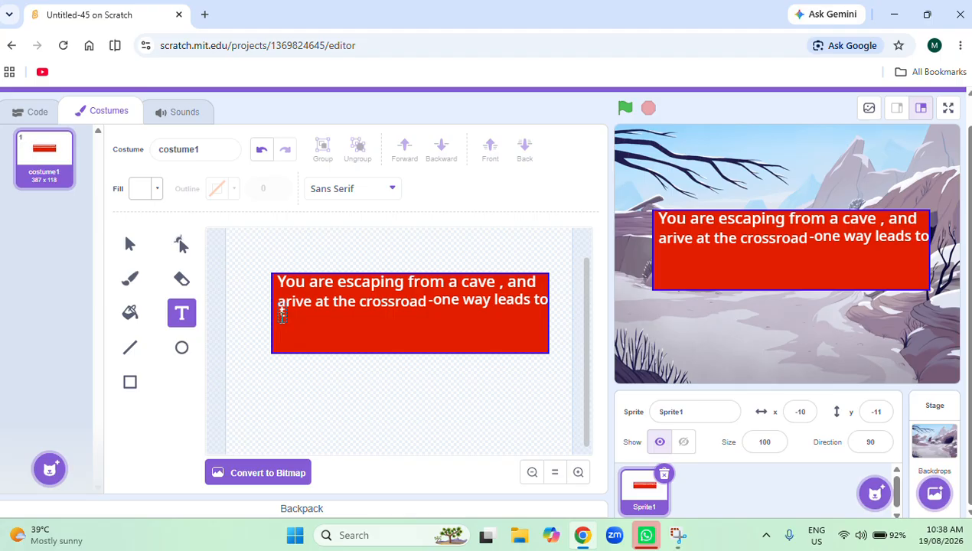
{"action": "type", "text": "the woods"}
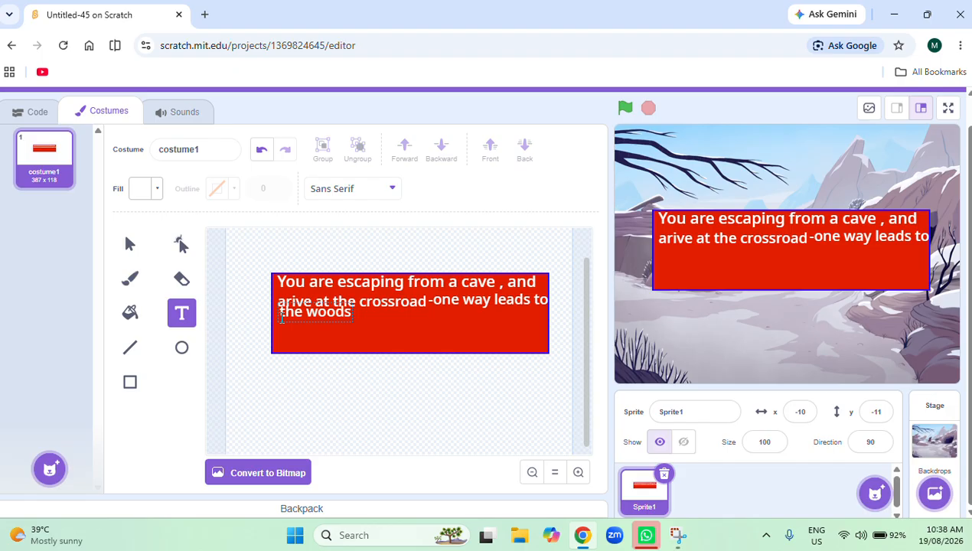
{"action": "type", "text": "/"}
{"action": "key", "text": "BackSpace"}
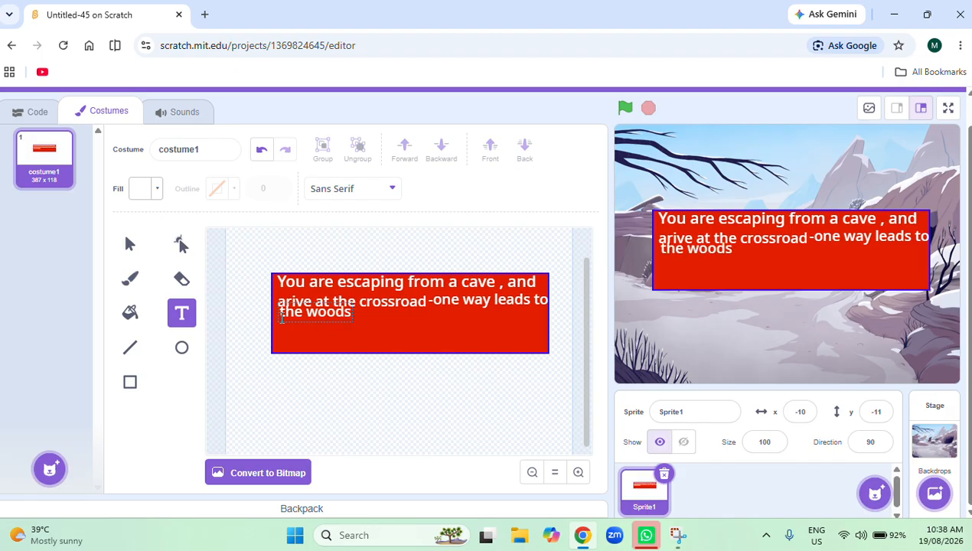
{"action": "type", "text": ", the ot"}
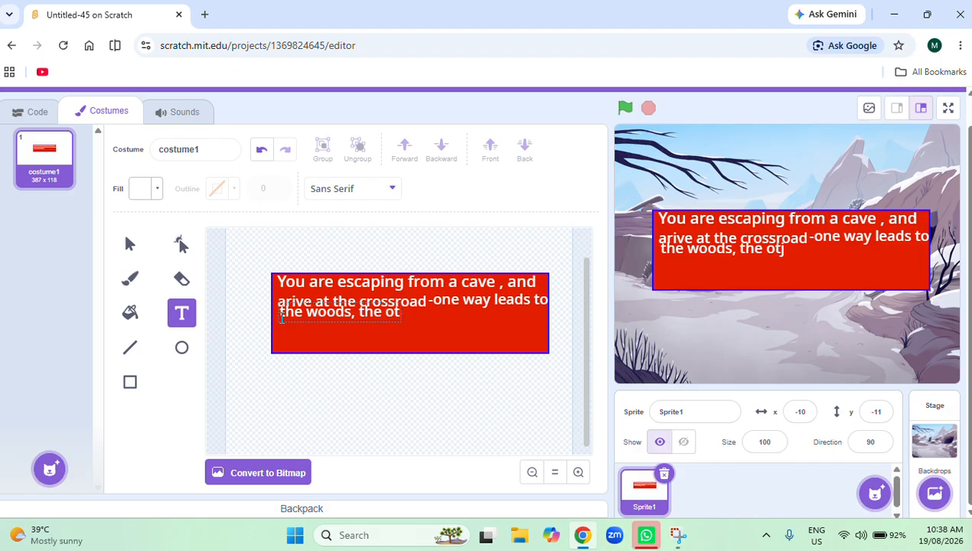
{"action": "type", "text": "her"}
{"action": "type", "text": "to a"}
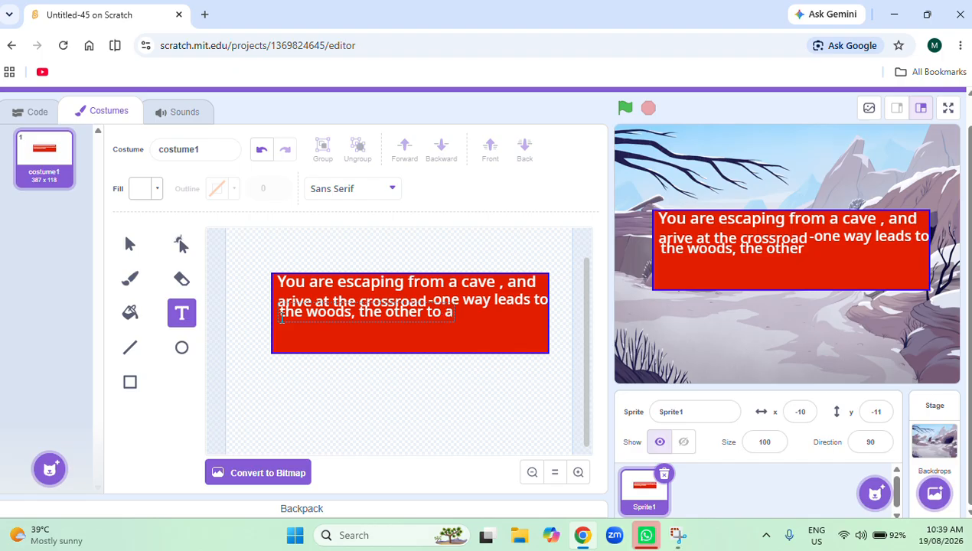
{"action": "type", "text": " town."}
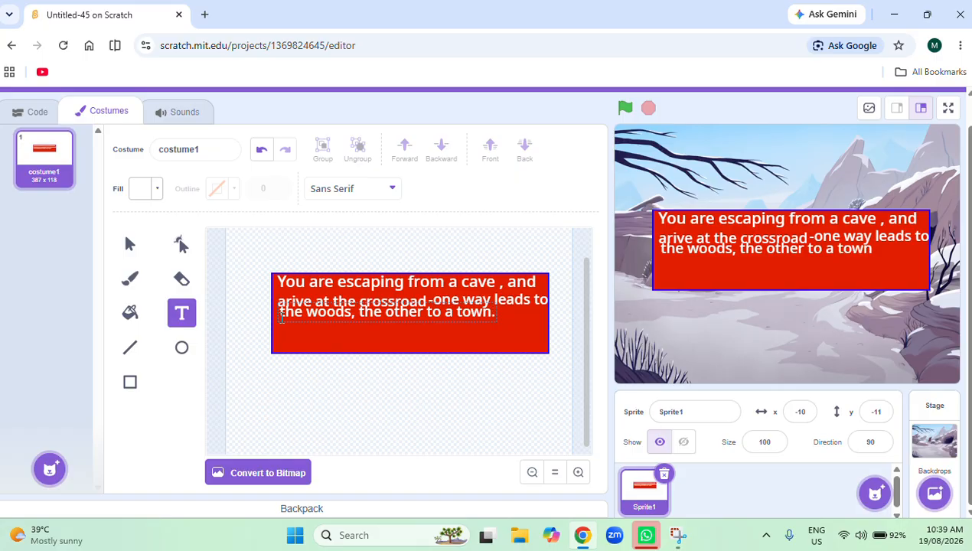
{"action": "type", "text": " which"}
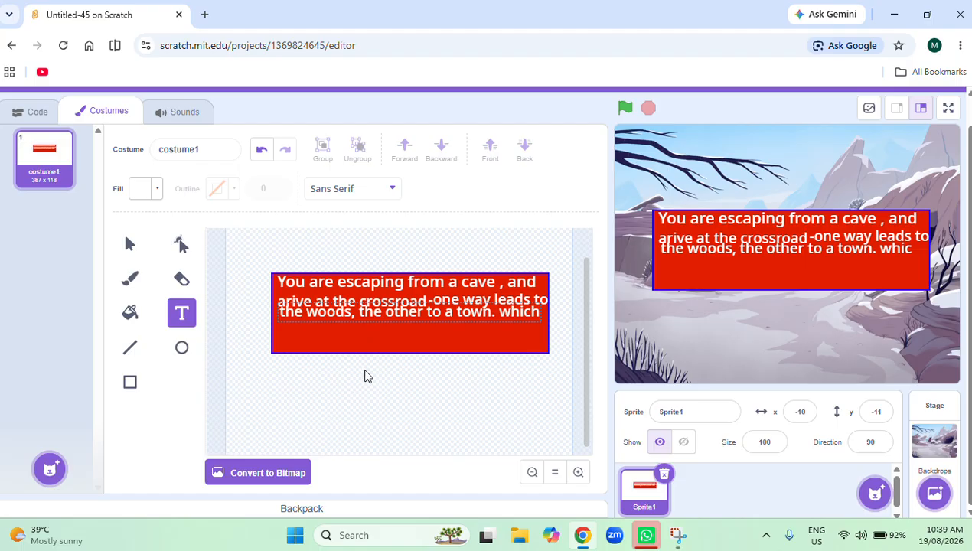
Append "which" to the third text line and shift the line slightly down so it clears the second line.
{"action": "left_click", "coordinate": [357, 340]}
{"action": "mouse_move", "coordinate": [364, 312]}
{"action": "left_mouse_down"}
{"action": "mouse_move", "coordinate": [355, 317]}
{"action": "mouse_move", "coordinate": [363, 319]}
{"action": "left_mouse_up"}
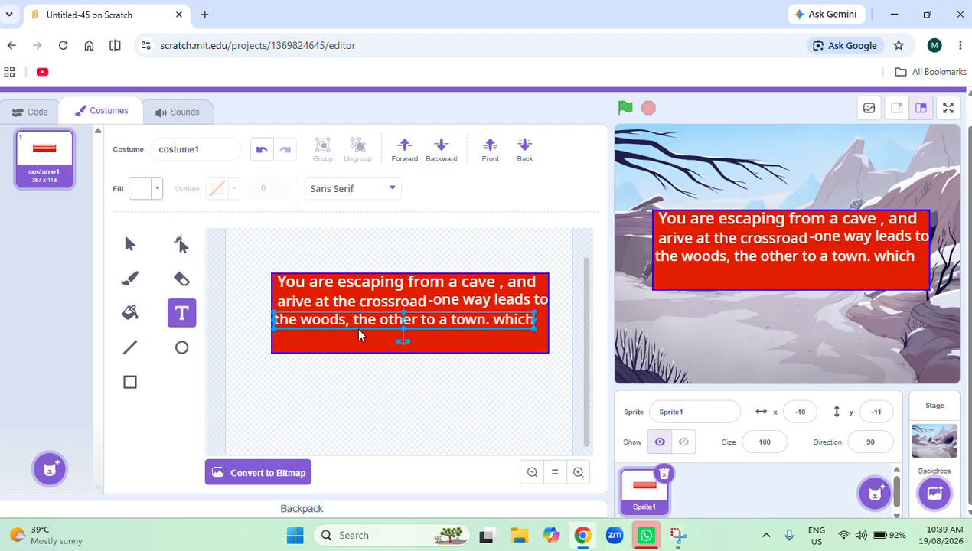
Add a fourth white text line beneath the third reading "way do you go.".
{"action": "left_click", "coordinate": [280, 342]}
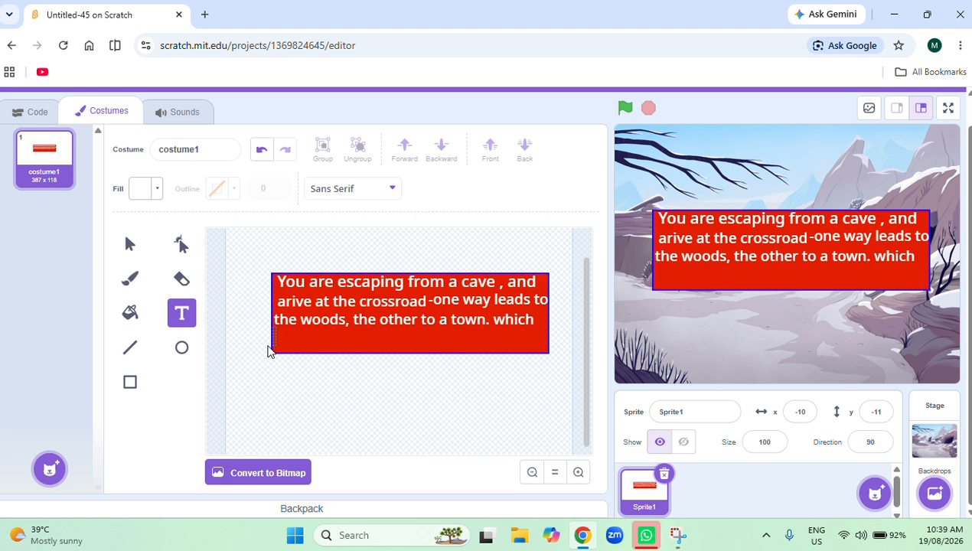
{"action": "type", "text": "way do t"}
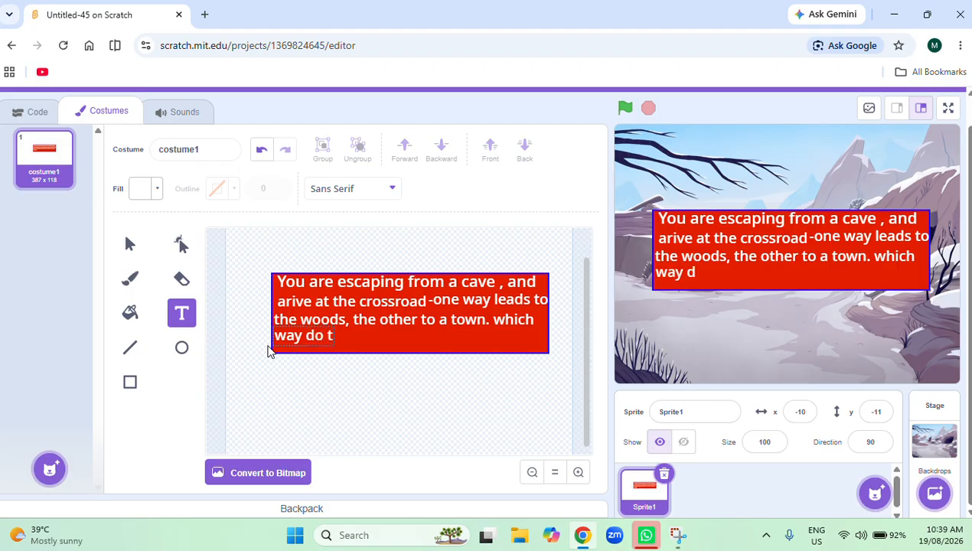
{"action": "key", "text": "BackSpace"}
{"action": "type", "text": "you go"}
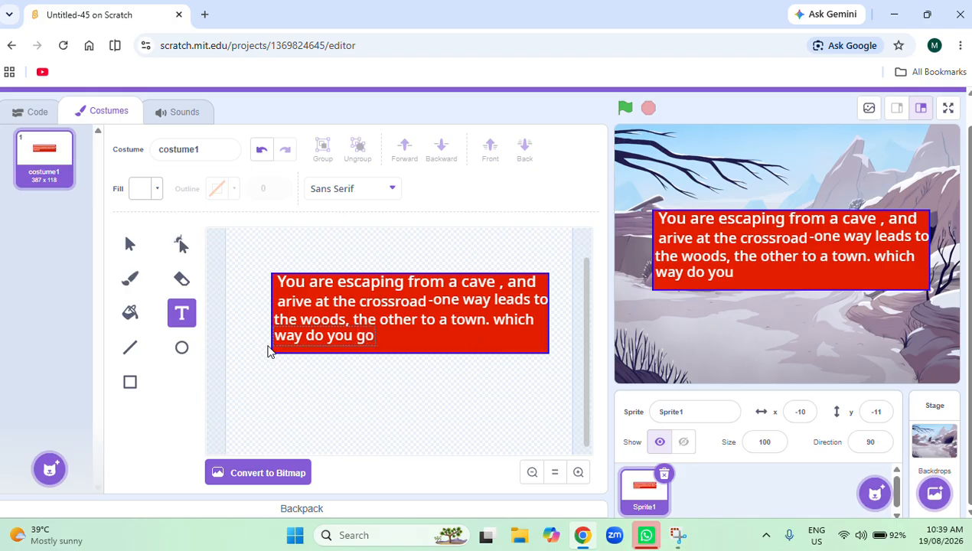
{"action": "type", "text": "."}
{"action": "left_click", "coordinate": [437, 407]}
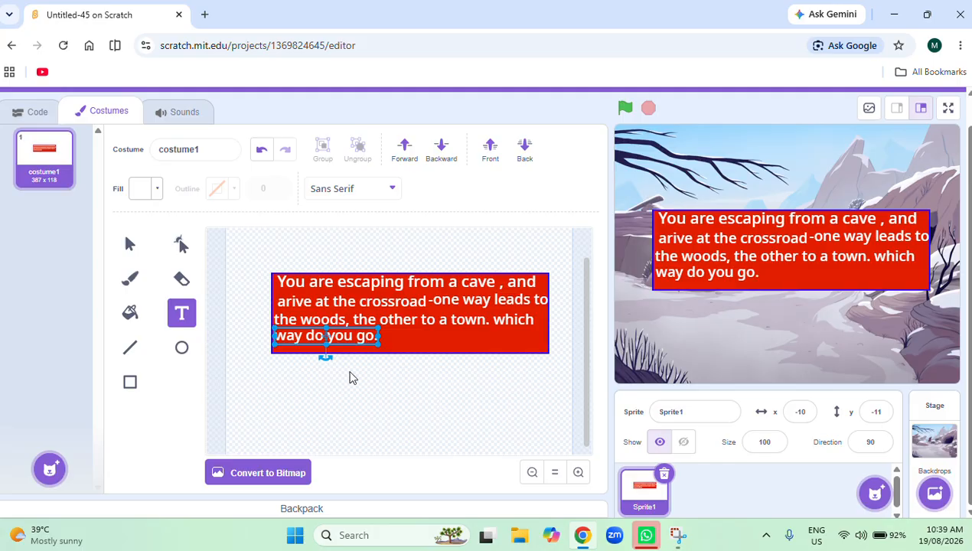
Shift the "way do you go." line slightly down within the red box and deselect it.
{"action": "left_click", "coordinate": [356, 341]}
{"action": "left_click_drag", "start_coordinate": [357, 340], "coordinate": [357, 341]}
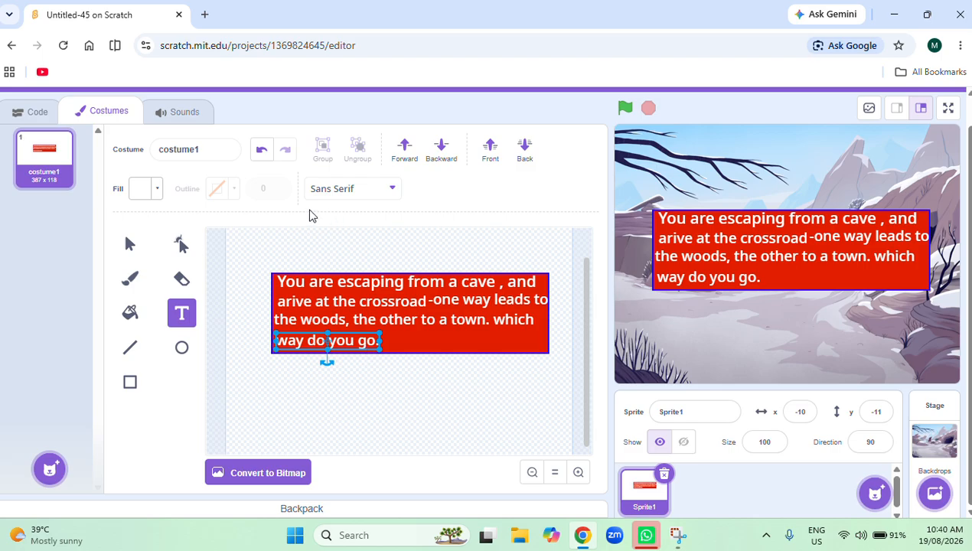
{"action": "left_click", "coordinate": [388, 431]}
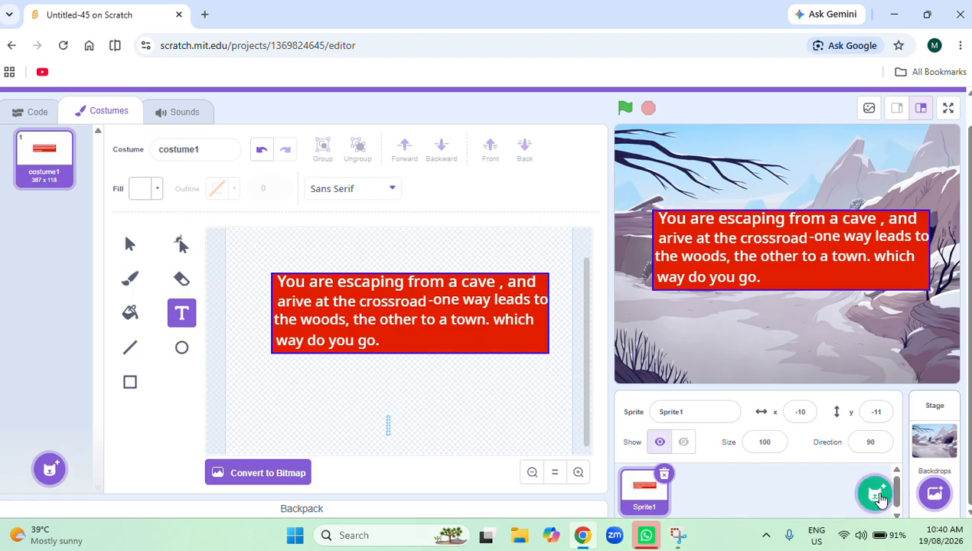
Create a new painted sprite and set the Rectangle tool's fill to pale green with color 40, saturation 28 and brightness 100.
{"action": "mouse_move", "coordinate": [869, 506]}
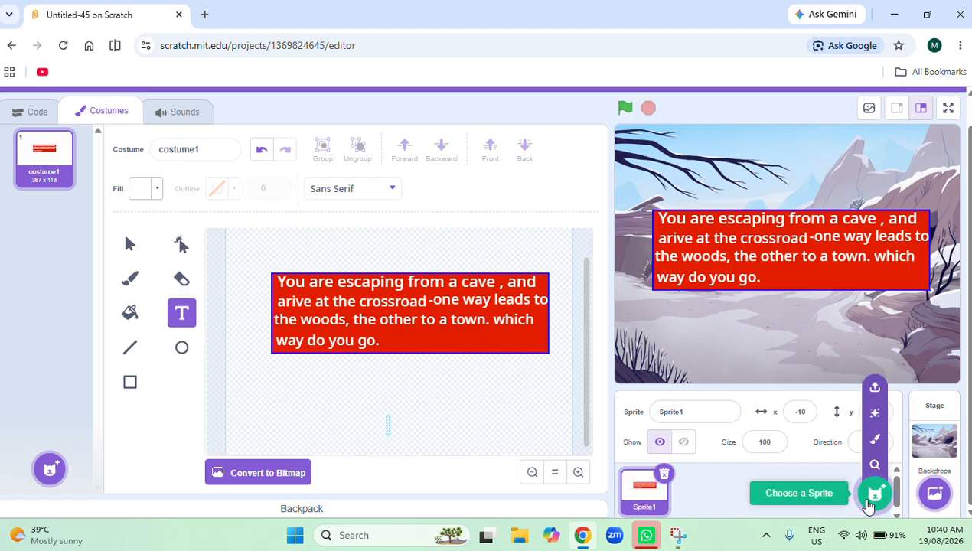
{"action": "left_click", "coordinate": [875, 443]}
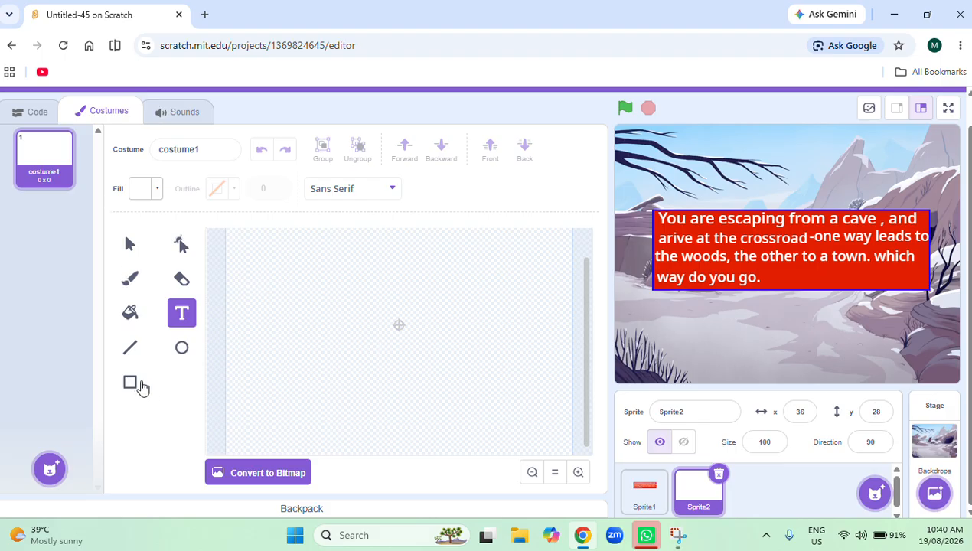
{"action": "left_click", "coordinate": [132, 384]}
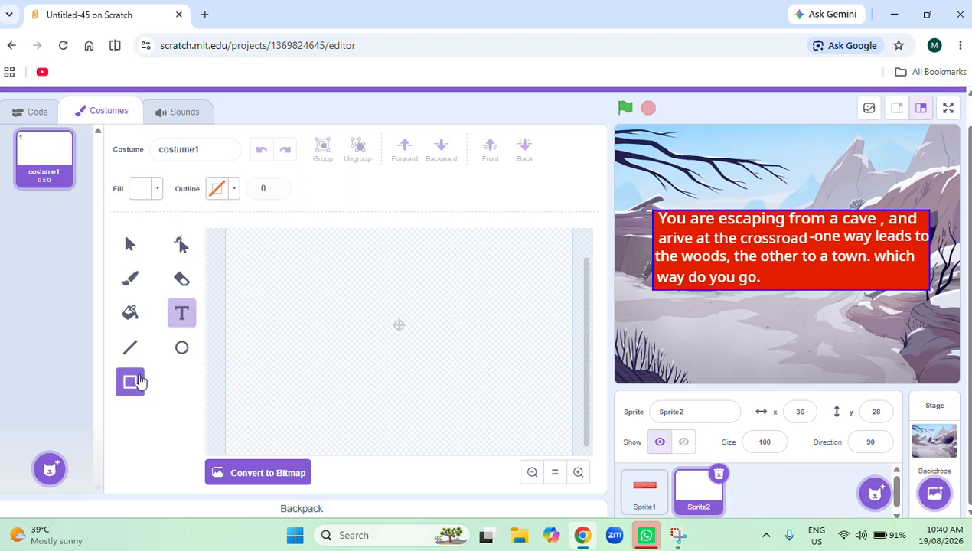
{"action": "left_click", "coordinate": [155, 193]}
{"action": "left_click", "coordinate": [181, 311]}
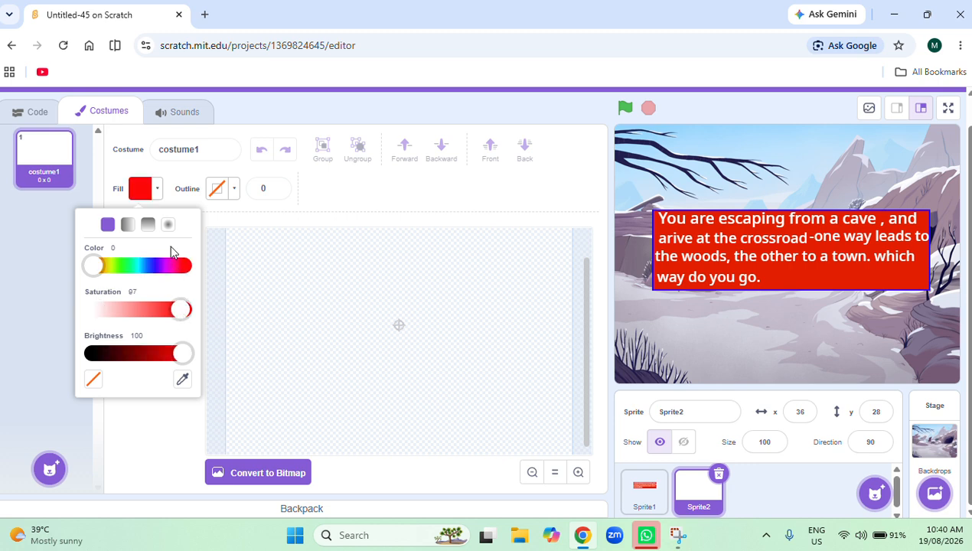
{"action": "left_click_drag", "start_coordinate": [99, 265], "coordinate": [130, 265]}
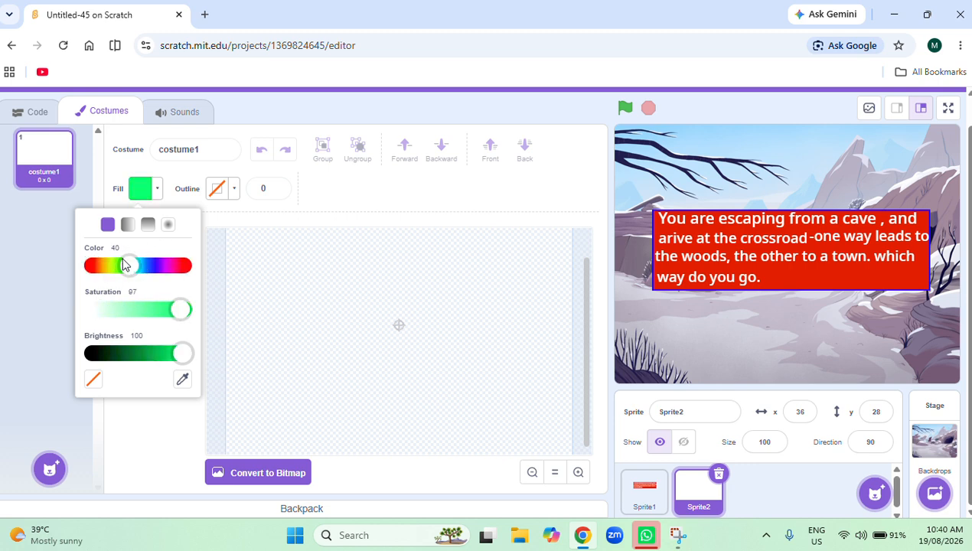
{"action": "left_click", "coordinate": [121, 310]}
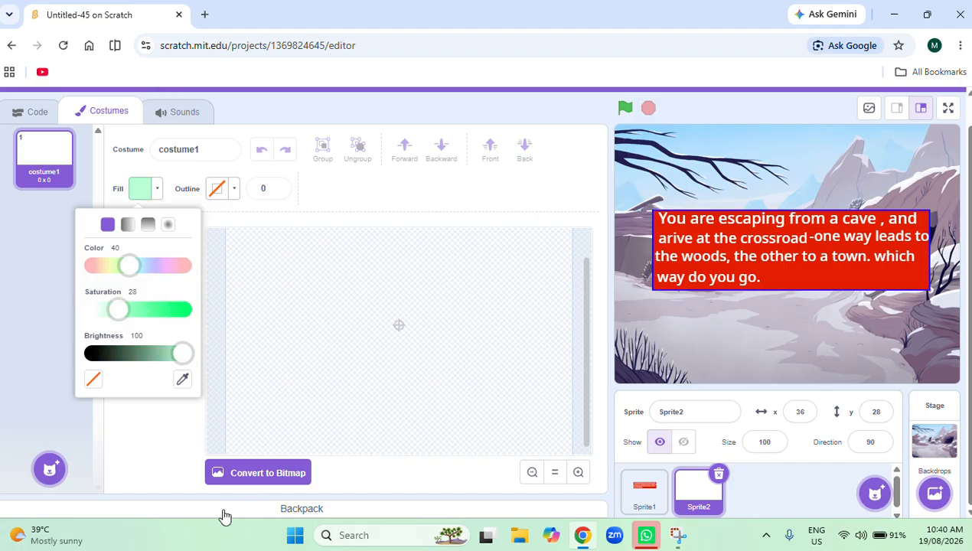
{"action": "left_click", "coordinate": [130, 448]}
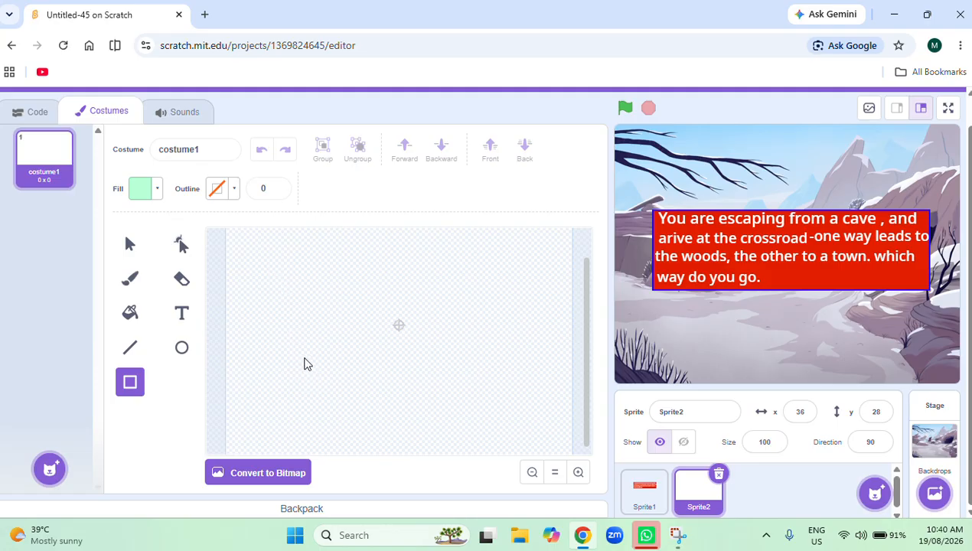
Draw a pale green rectangle about 226 x 67 and place the sprite beneath the red text box at about x -4, y -19.
{"action": "mouse_move", "coordinate": [304, 357]}
{"action": "left_mouse_down"}
{"action": "mouse_move", "coordinate": [364, 384]}
{"action": "mouse_move", "coordinate": [468, 407]}
{"action": "left_mouse_up"}
{"action": "mouse_move", "coordinate": [332, 373]}
{"action": "left_mouse_down"}
{"action": "mouse_move", "coordinate": [365, 377]}
{"action": "mouse_move", "coordinate": [353, 369]}
{"action": "left_mouse_up"}
{"action": "left_click_drag", "start_coordinate": [802, 291], "coordinate": [773, 324]}
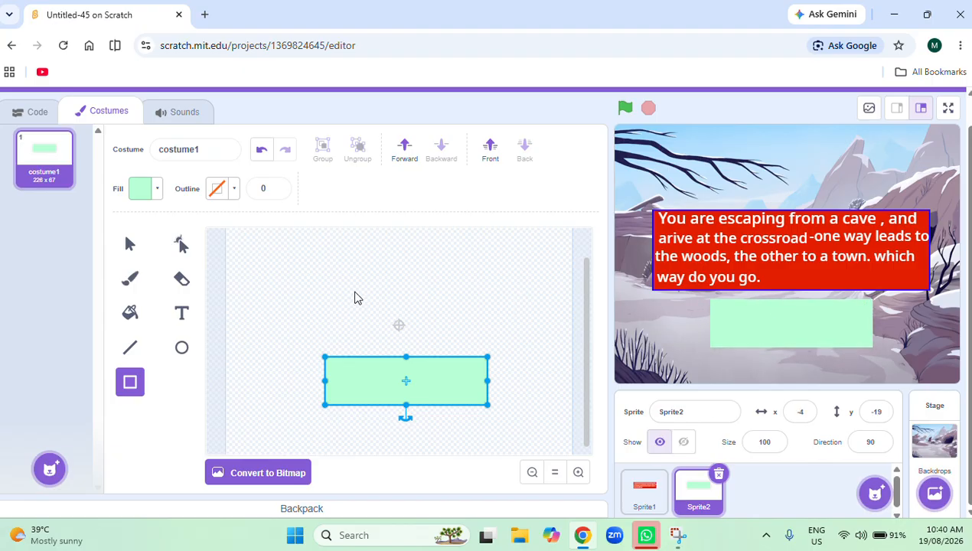
{"action": "left_click", "coordinate": [304, 294]}
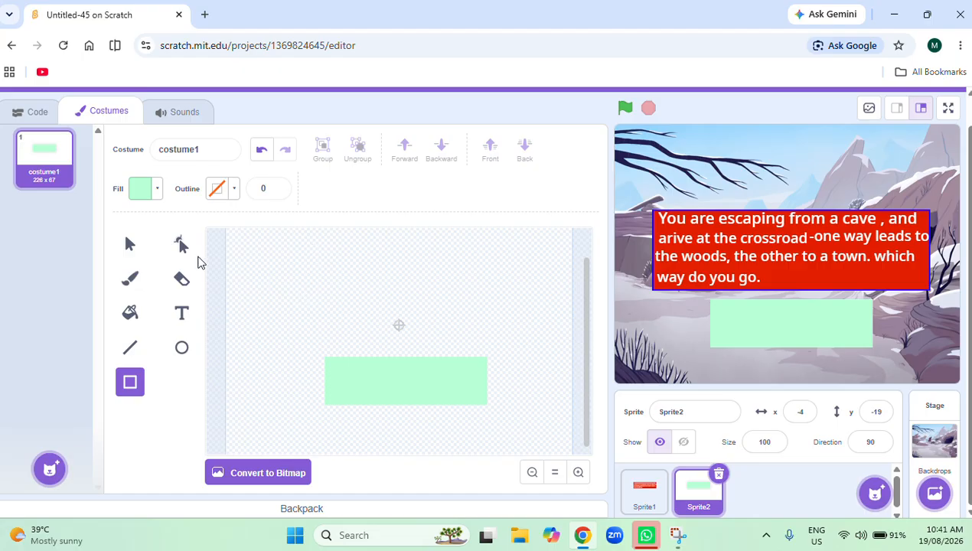
Reduce the green rectangle's height to about 55 by raising its lower edge, and deselect it.
{"action": "left_click", "coordinate": [129, 244]}
{"action": "left_click", "coordinate": [406, 383]}
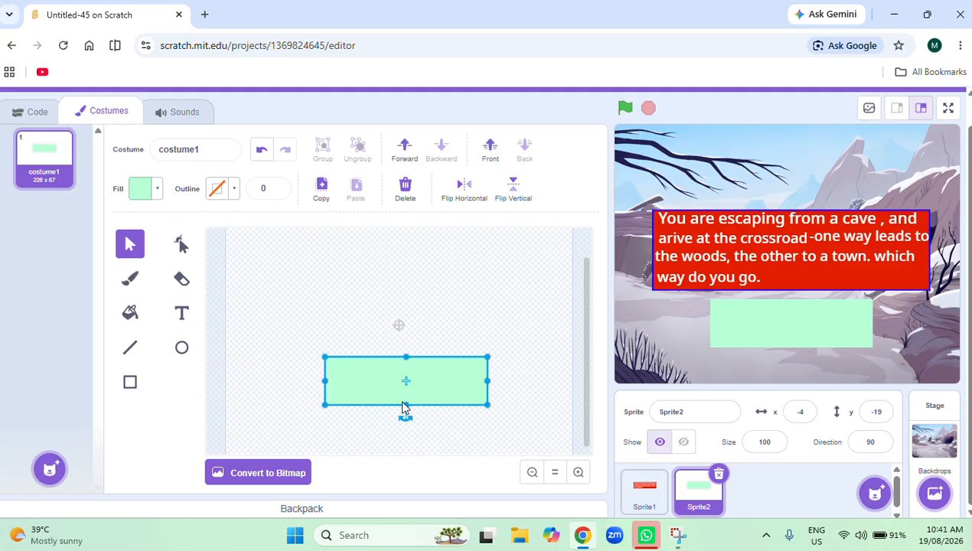
{"action": "left_click_drag", "start_coordinate": [403, 405], "coordinate": [404, 396]}
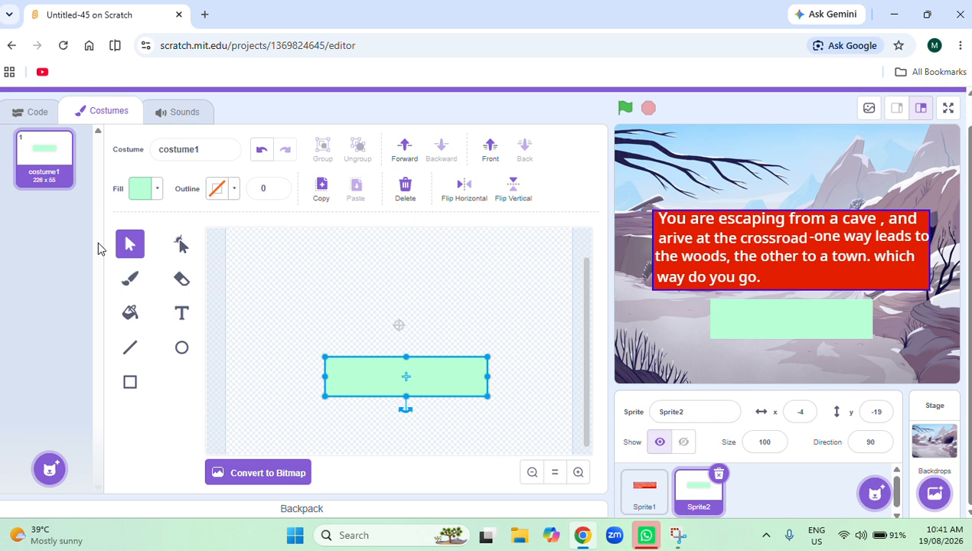
{"action": "left_click", "coordinate": [272, 267]}
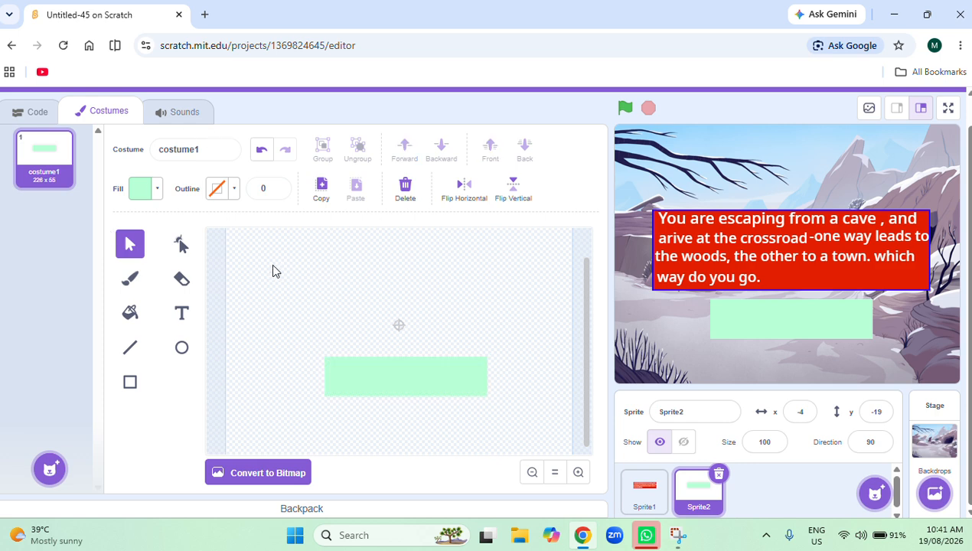
{"action": "left_click", "coordinate": [232, 195]}
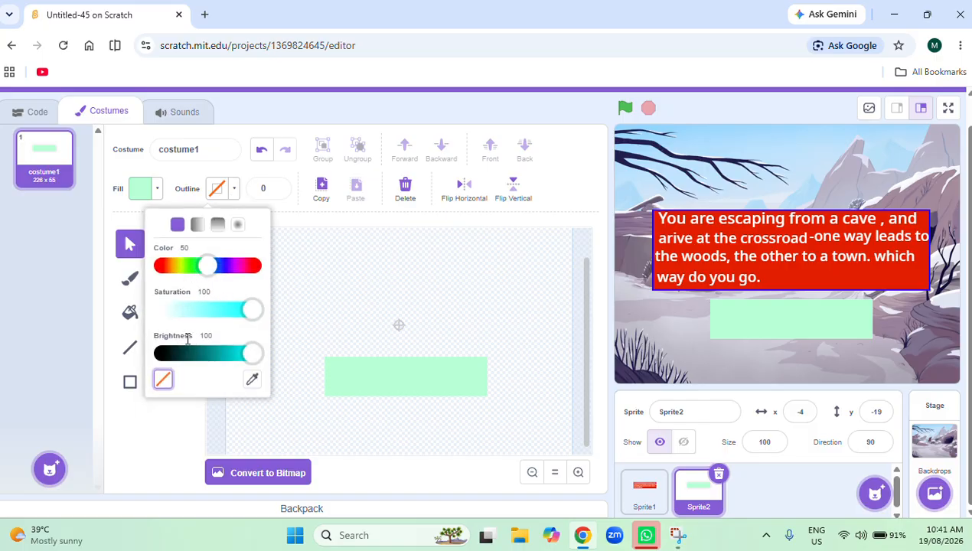
{"action": "left_click", "coordinate": [215, 352]}
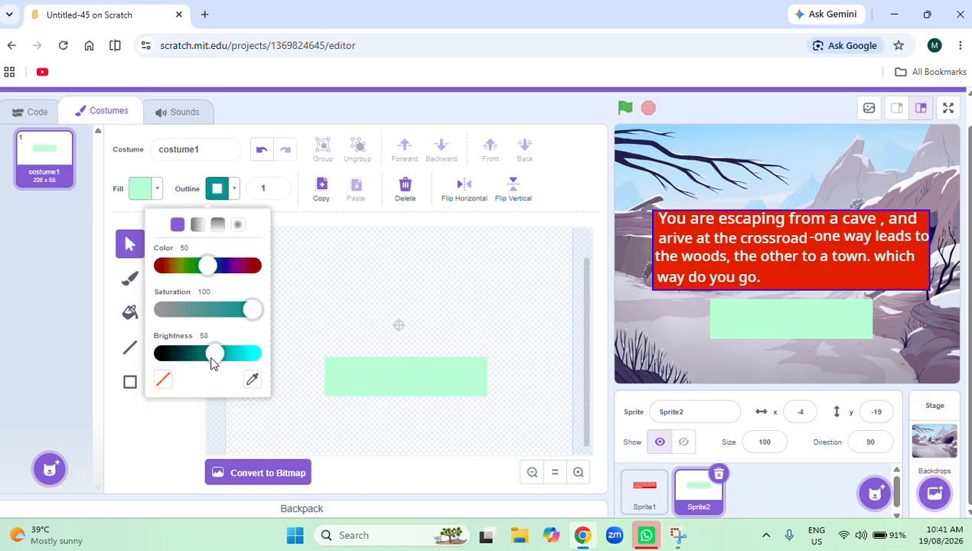
{"action": "left_click", "coordinate": [353, 390]}
{"action": "left_click", "coordinate": [324, 434]}
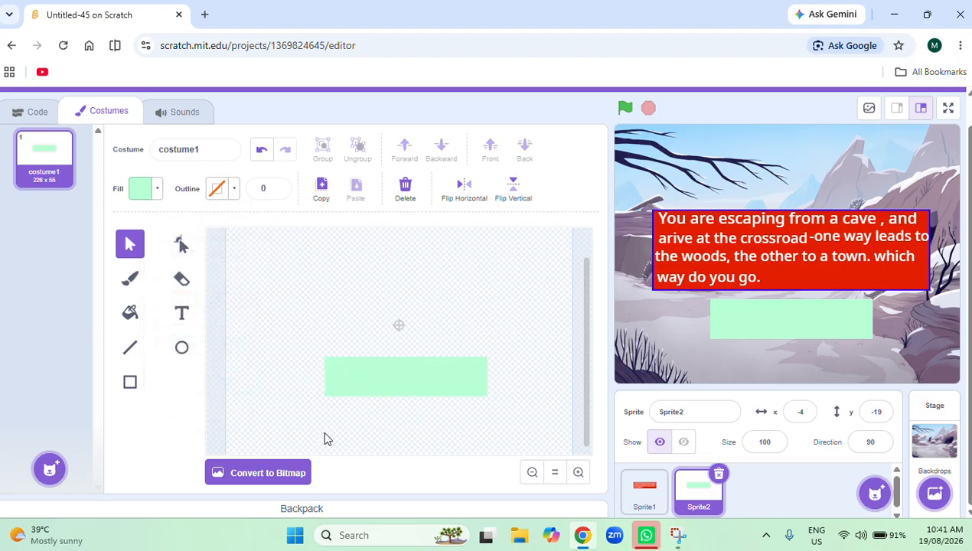
Give the green rectangle a teal outline with color 50, saturation 100 and brightness 62.
{"action": "left_click", "coordinate": [429, 361]}
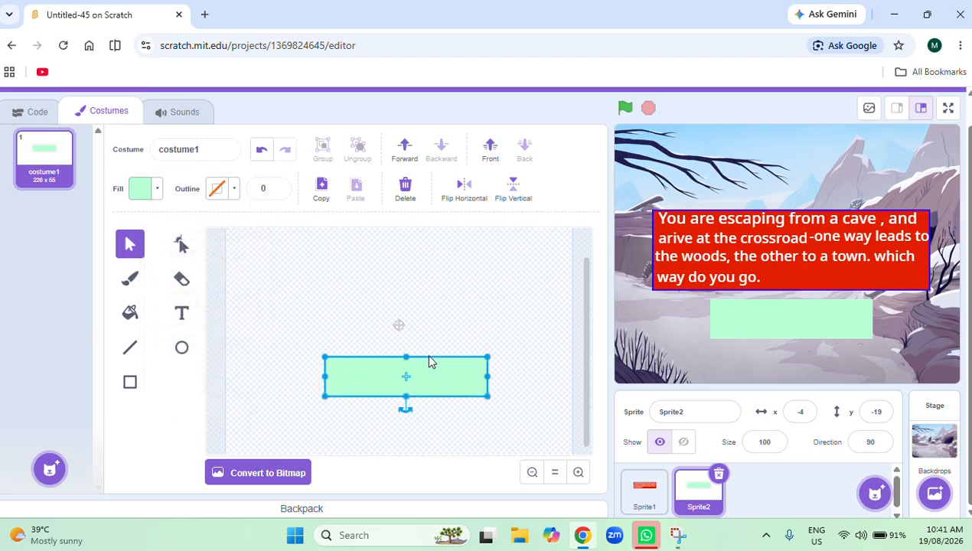
{"action": "left_click", "coordinate": [235, 193]}
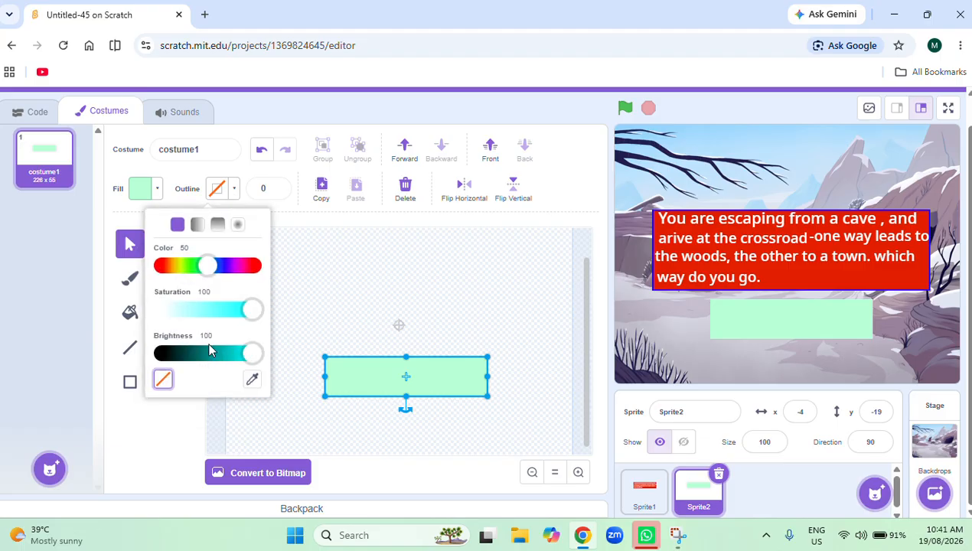
{"action": "left_click", "coordinate": [252, 353]}
{"action": "left_click_drag", "start_coordinate": [252, 352], "coordinate": [215, 352]}
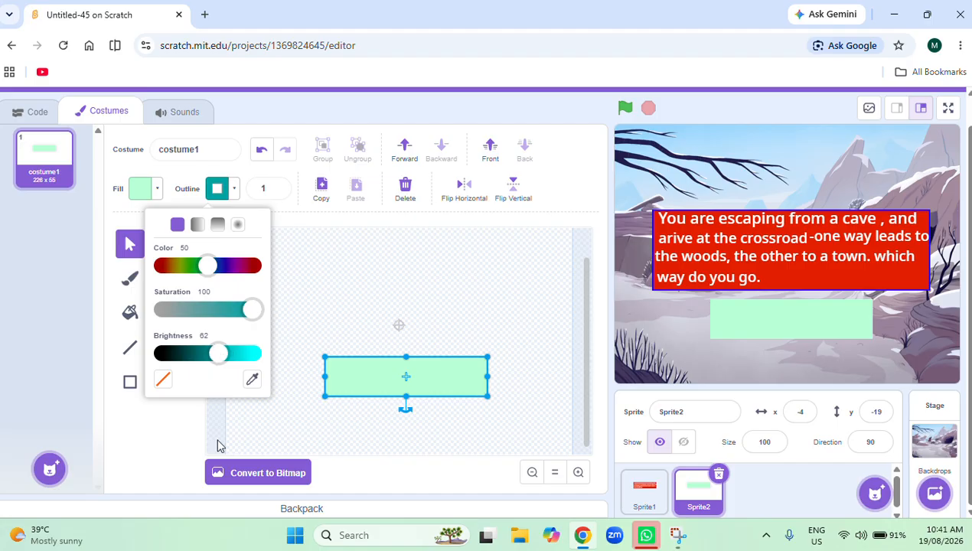
Shift the outlined rectangle slightly within the costume and reposition its sprite just below the red text box at about x -1, y -31.
{"action": "left_click", "coordinate": [346, 363]}
{"action": "mouse_move", "coordinate": [346, 362]}
{"action": "left_mouse_down"}
{"action": "mouse_move", "coordinate": [330, 310]}
{"action": "mouse_move", "coordinate": [345, 374]}
{"action": "left_mouse_up"}
{"action": "left_click", "coordinate": [305, 433]}
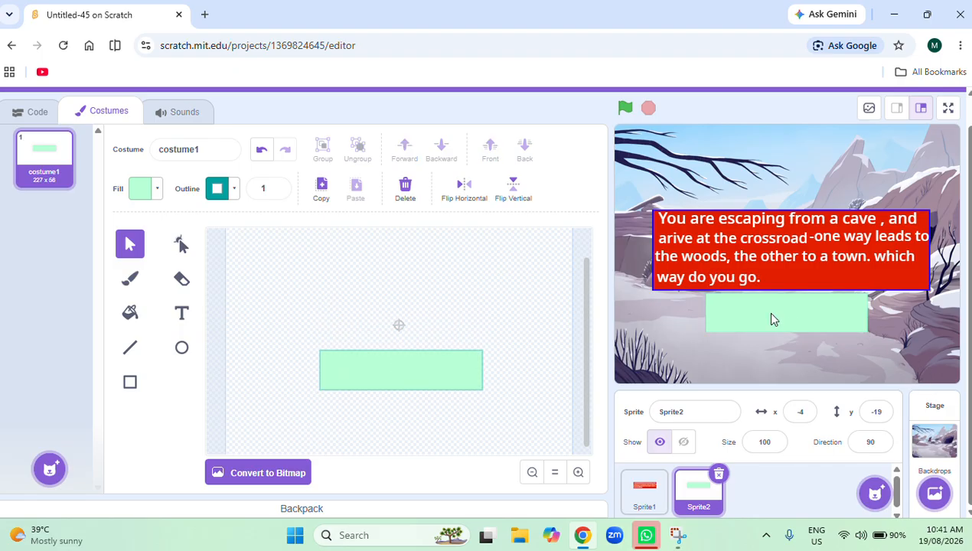
{"action": "left_click_drag", "start_coordinate": [772, 317], "coordinate": [774, 325]}
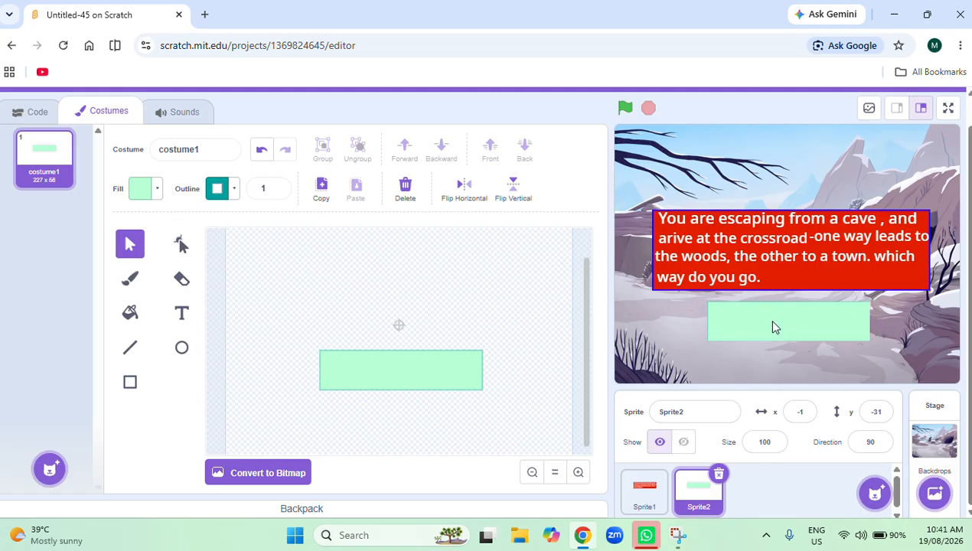
Try to set the outline width of the green rectangle to 7.
{"action": "left_click", "coordinate": [268, 192]}
{"action": "key", "text": "BackSpace"}
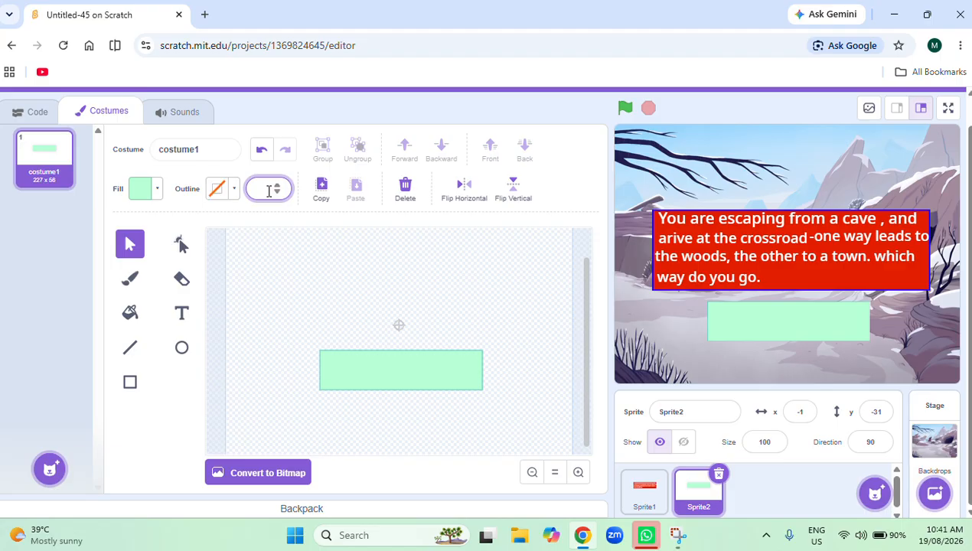
{"action": "type", "text": "7"}
{"action": "left_click", "coordinate": [291, 256]}
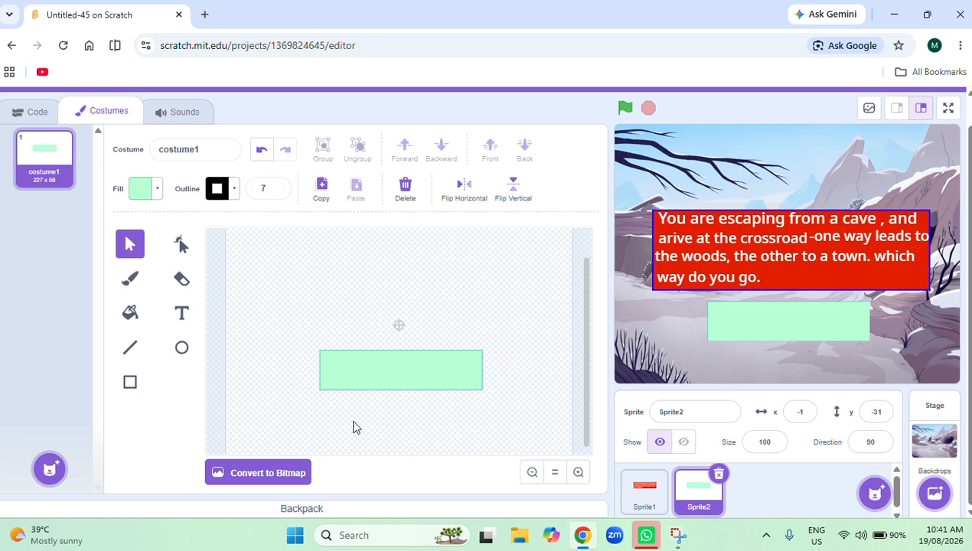
{"action": "left_click", "coordinate": [343, 380]}
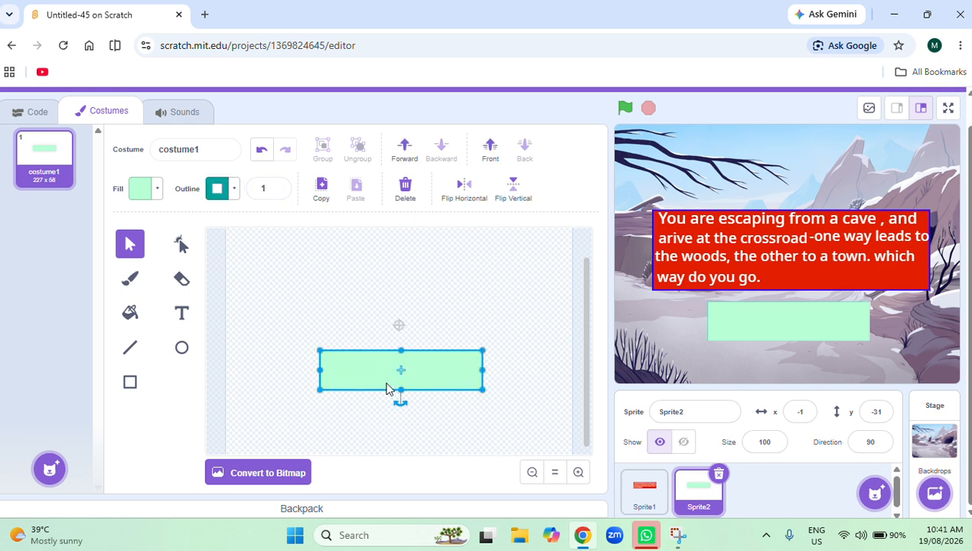
{"action": "left_click", "coordinate": [268, 340]}
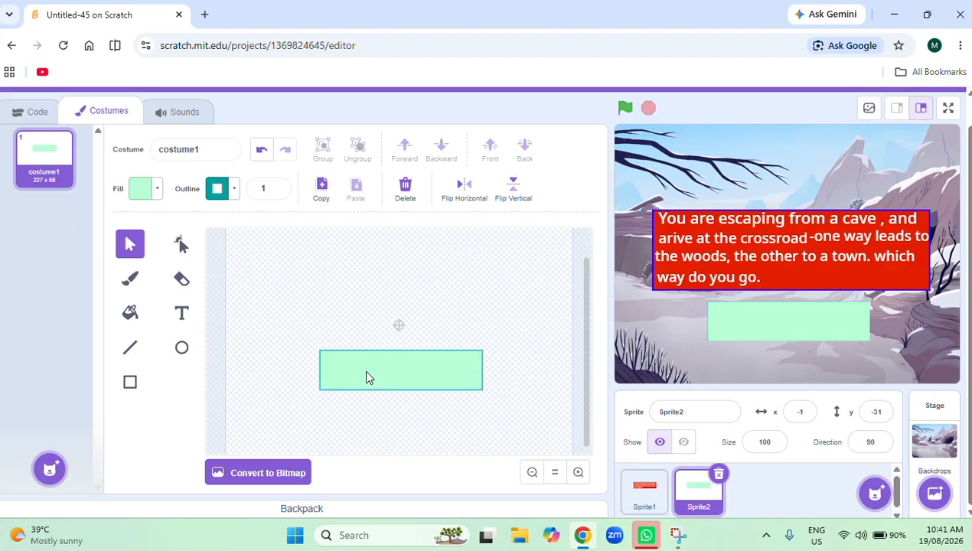
Set the Text tool's fill to black with color 14, saturation 13 and brightness 0.
{"action": "left_click", "coordinate": [182, 314]}
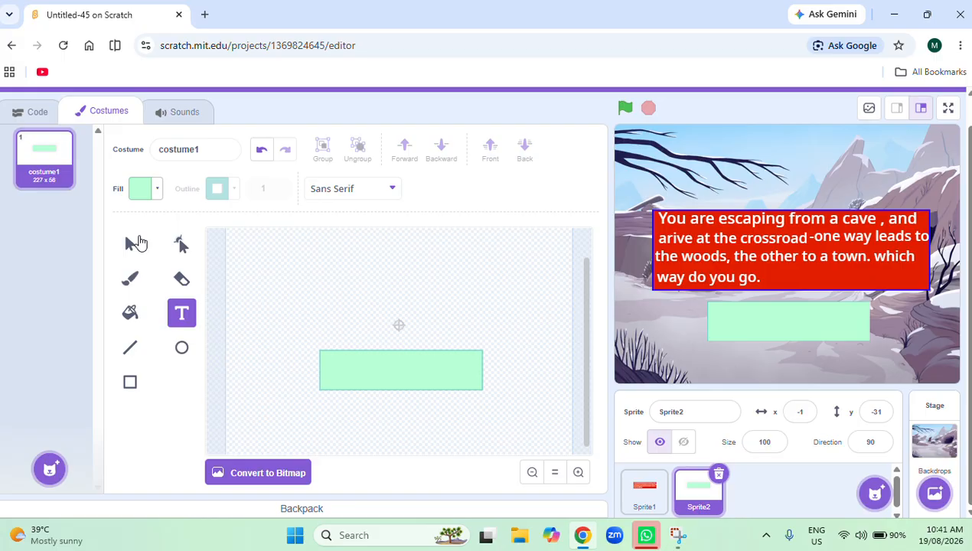
{"action": "left_click", "coordinate": [157, 190]}
{"action": "left_click", "coordinate": [184, 285]}
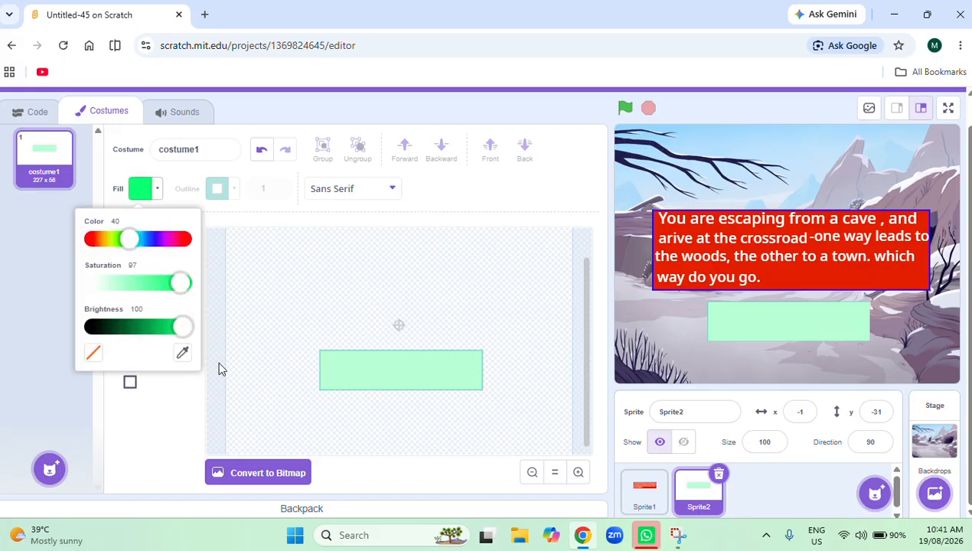
{"action": "left_click", "coordinate": [181, 398]}
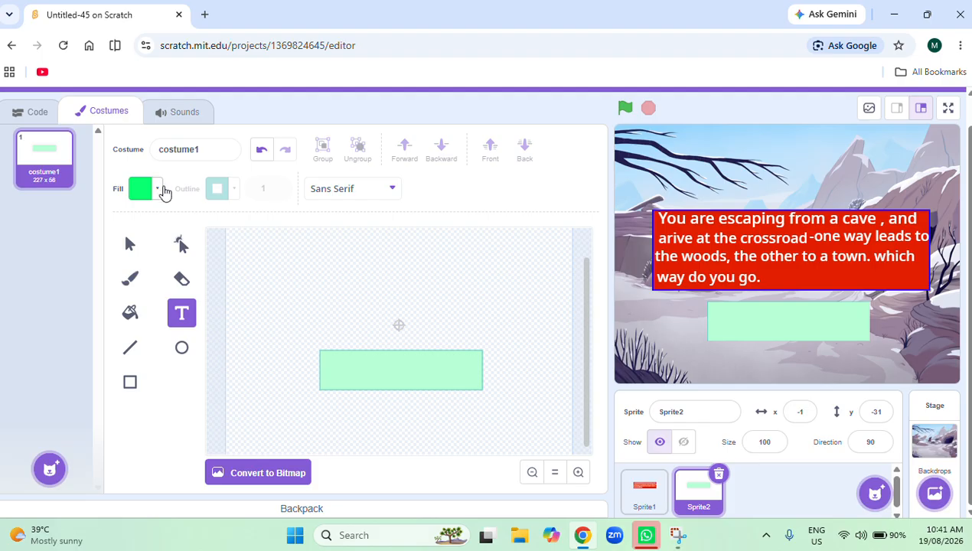
{"action": "left_click", "coordinate": [150, 195]}
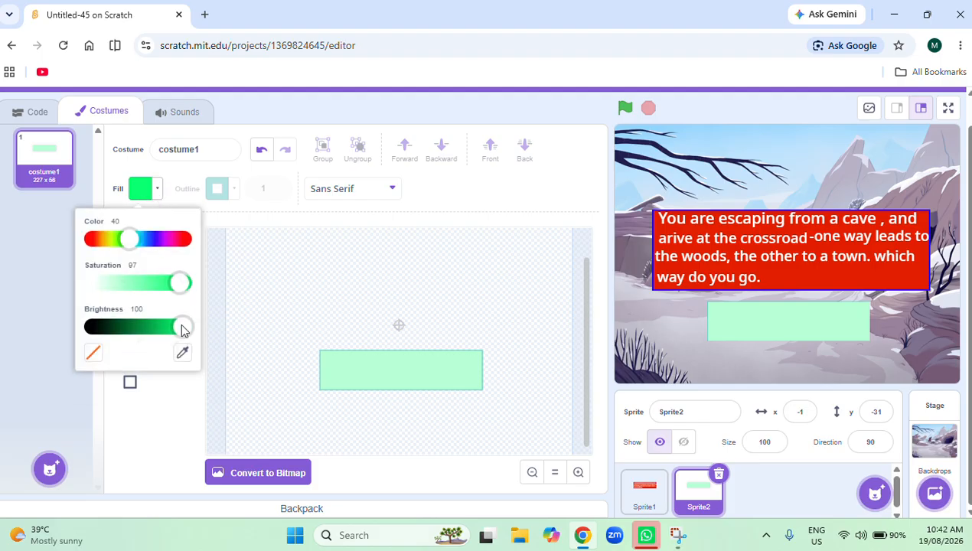
{"action": "left_click_drag", "start_coordinate": [182, 328], "coordinate": [152, 341]}
{"action": "left_click", "coordinate": [157, 429]}
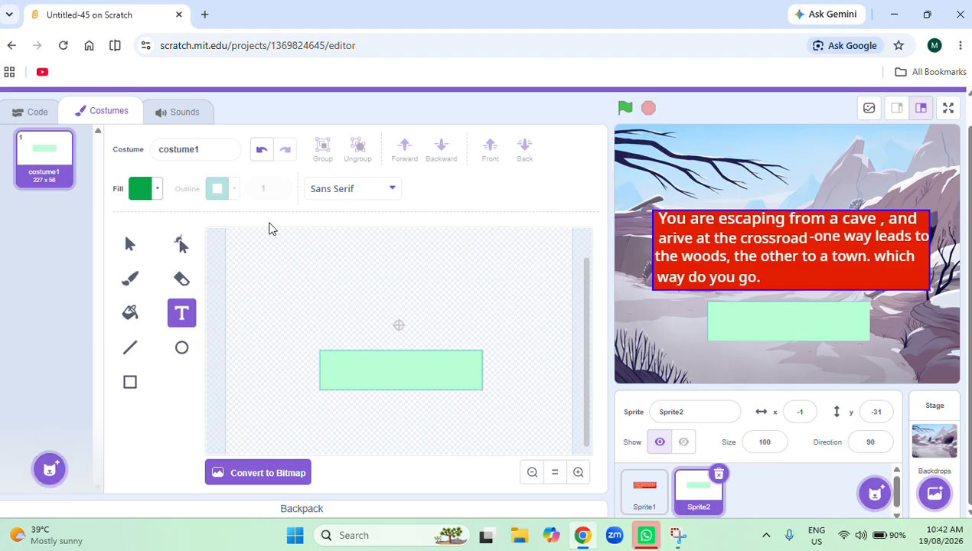
{"action": "left_click", "coordinate": [156, 189]}
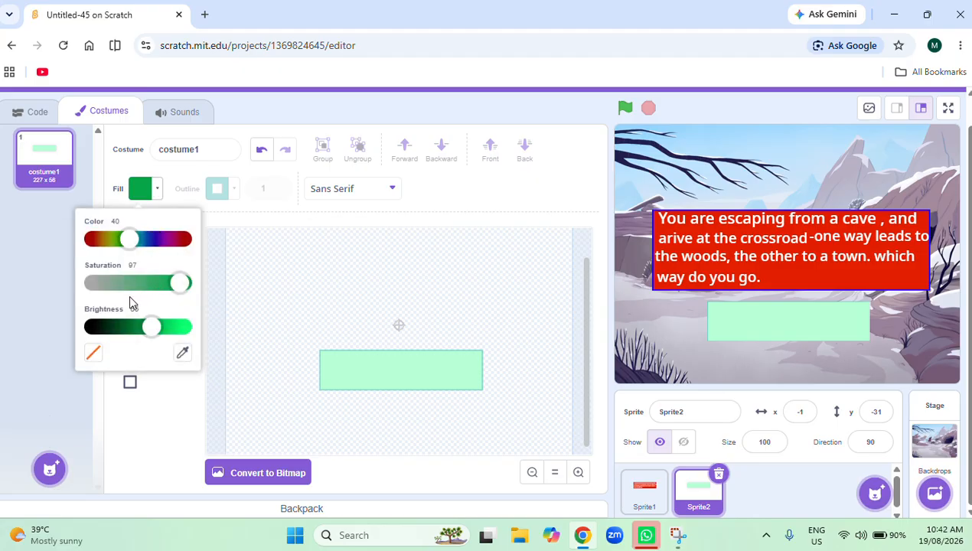
{"action": "left_click_drag", "start_coordinate": [193, 323], "coordinate": [158, 300]}
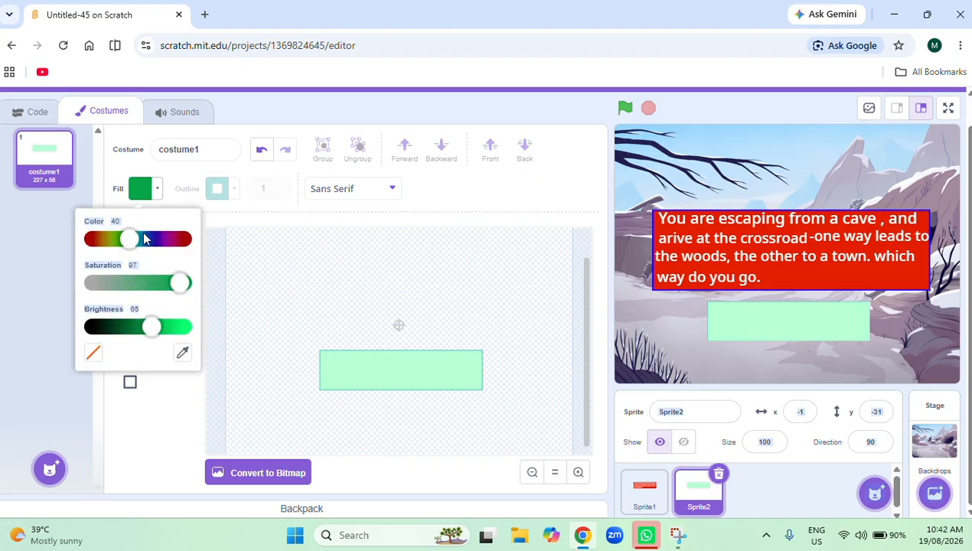
{"action": "left_click_drag", "start_coordinate": [131, 239], "coordinate": [104, 273]}
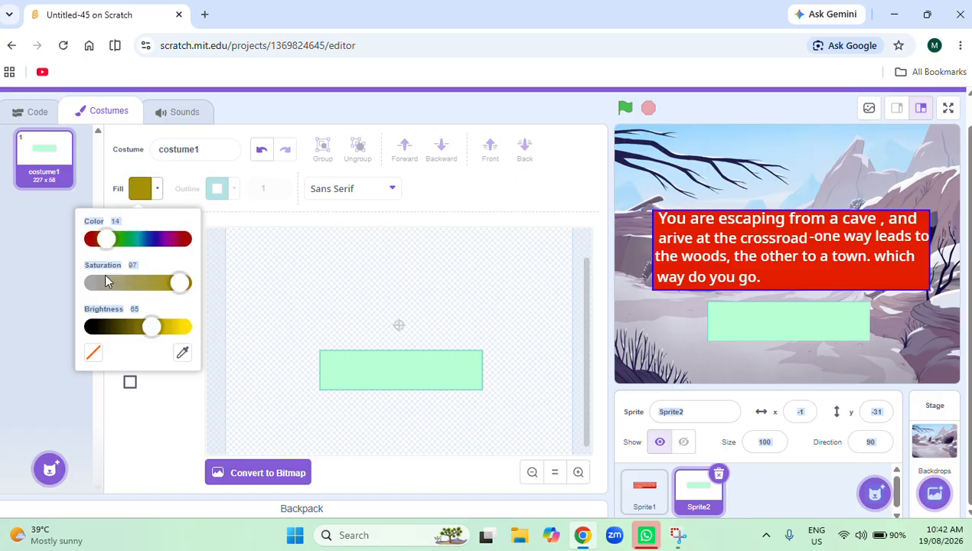
{"action": "left_click", "coordinate": [104, 276]}
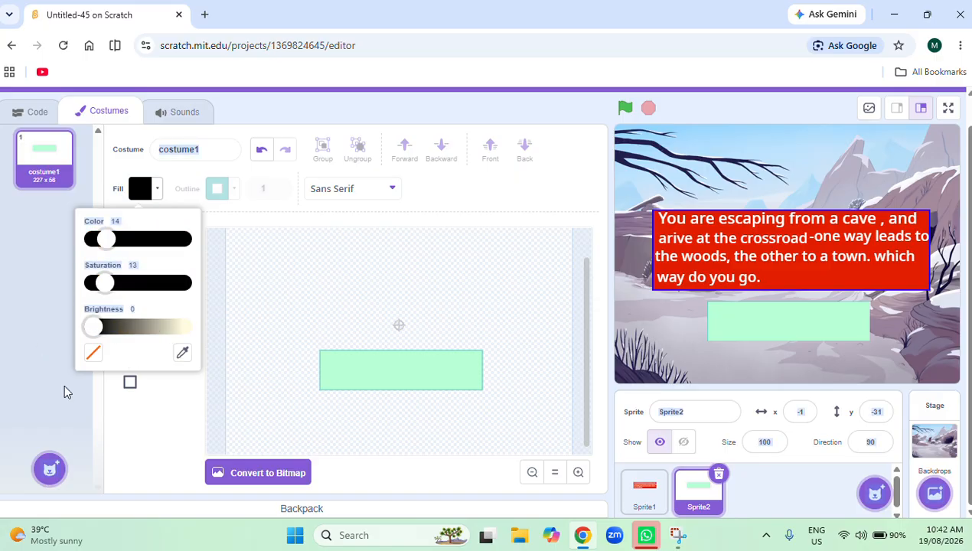
{"action": "left_click", "coordinate": [12, 353]}
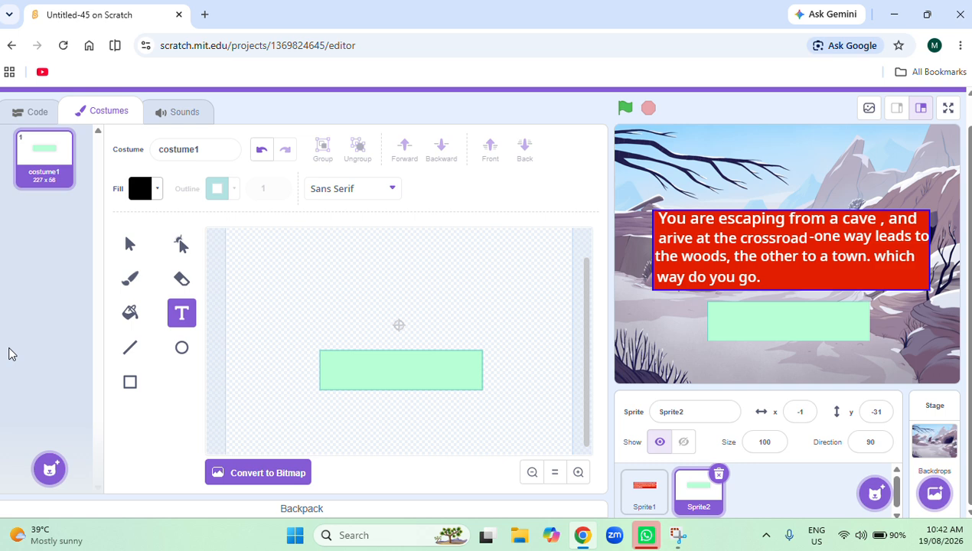
Add the text "The woods" inside the green rectangle.
{"action": "left_click", "coordinate": [341, 374]}
{"action": "key", "text": "Caps_Lock"}
{"action": "type", "text": "T"}
{"action": "key", "text": "Caps_Lock"}
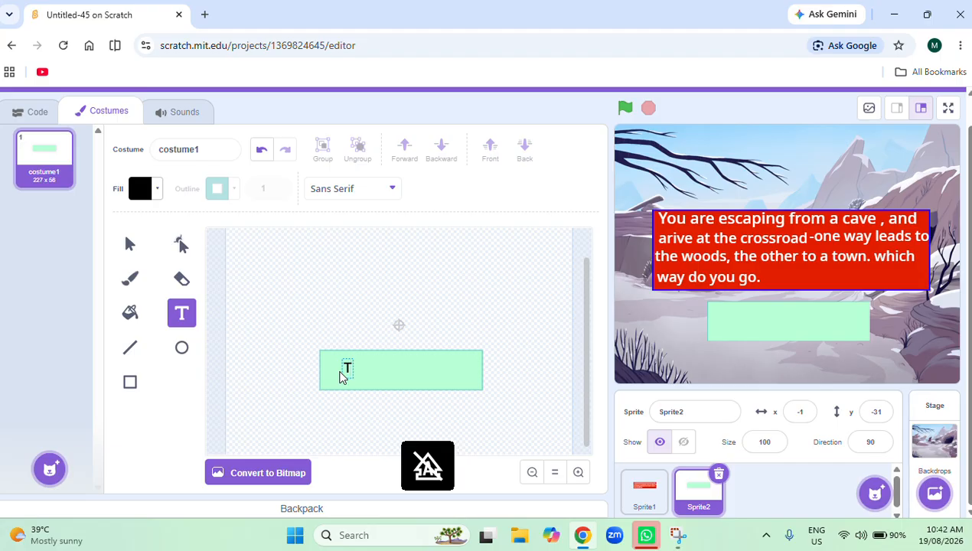
{"action": "type", "text": "he wo"}
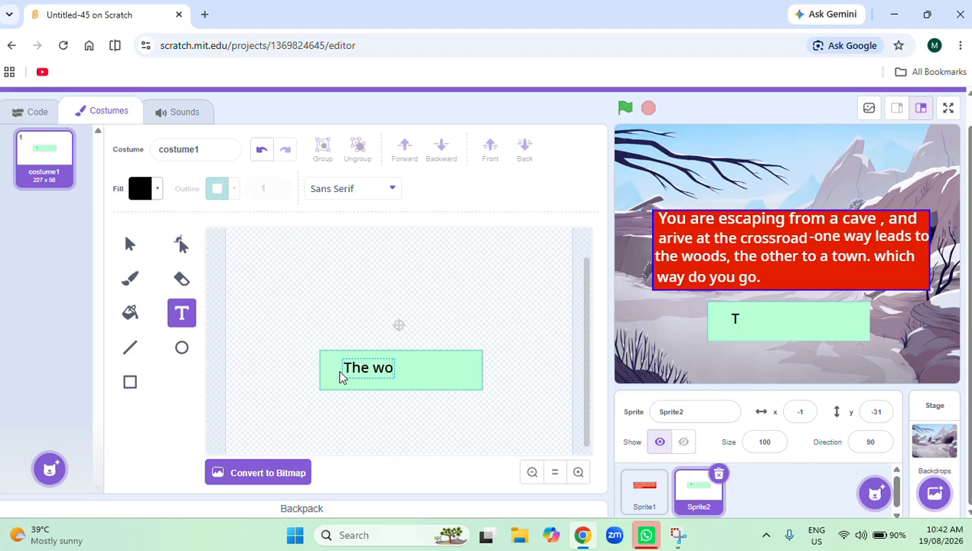
{"action": "type", "text": "ods"}
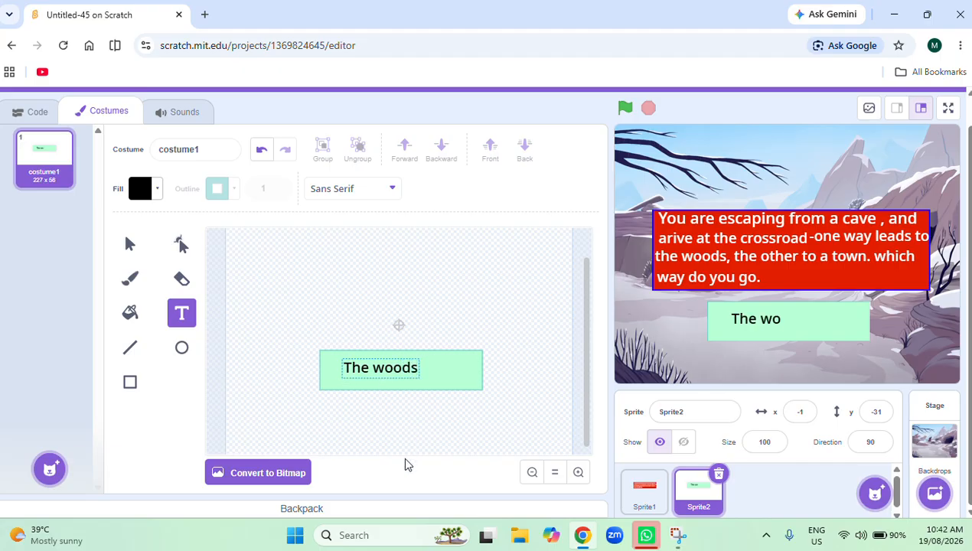
{"action": "left_click", "coordinate": [364, 412]}
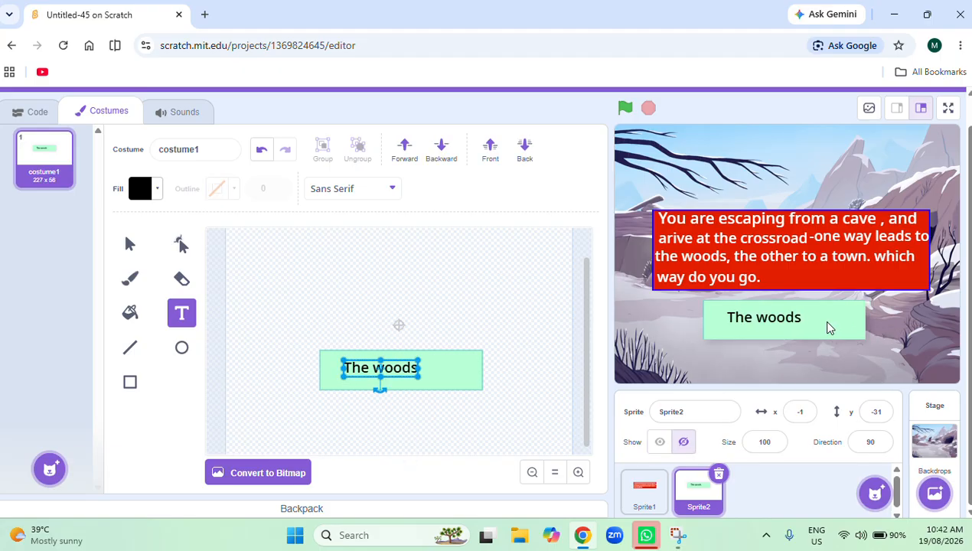
Duplicate the "The woods" sprite, then raise the red text box and stack both green buttons beneath it, the copy at about x 2, y -5.
{"action": "right_click", "coordinate": [704, 503]}
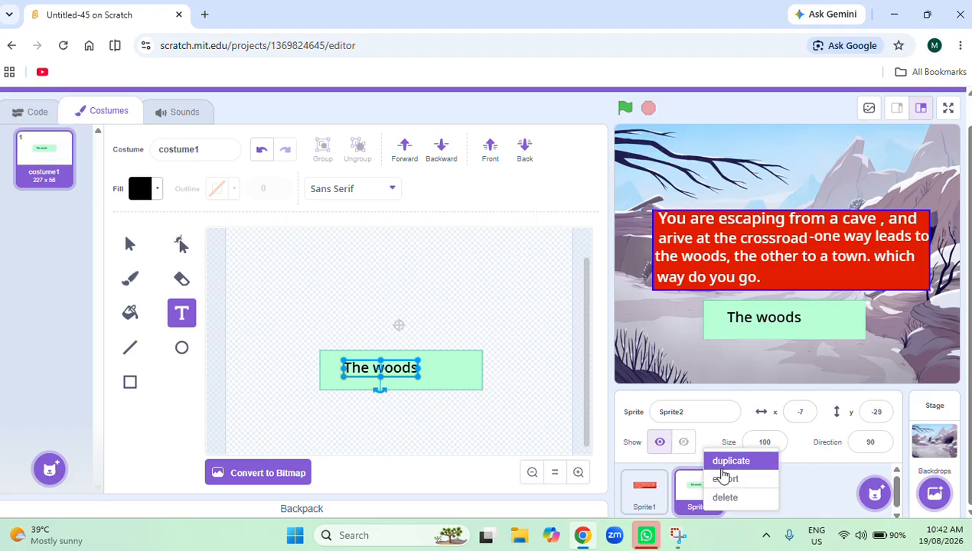
{"action": "left_click", "coordinate": [721, 466]}
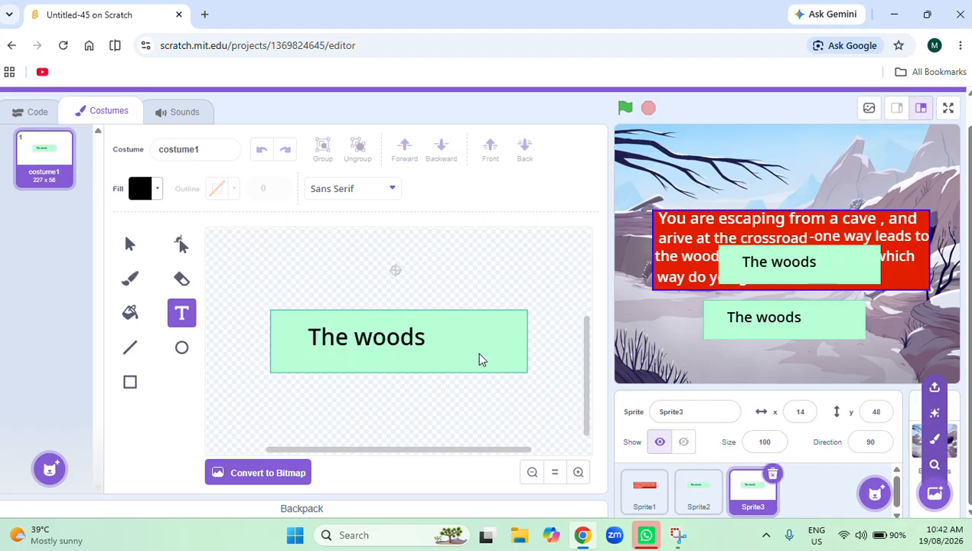
{"action": "left_click_drag", "start_coordinate": [779, 326], "coordinate": [788, 367]}
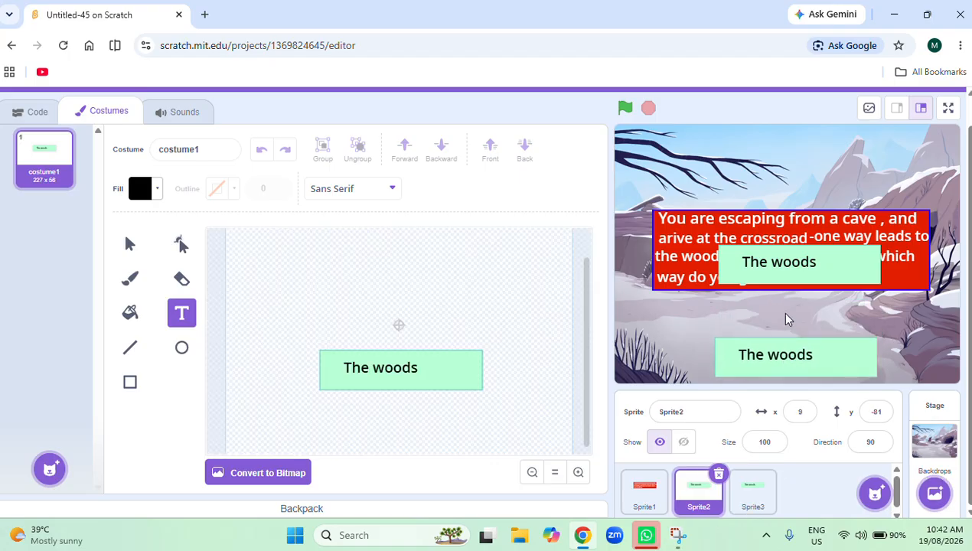
{"action": "left_click_drag", "start_coordinate": [777, 274], "coordinate": [790, 254]}
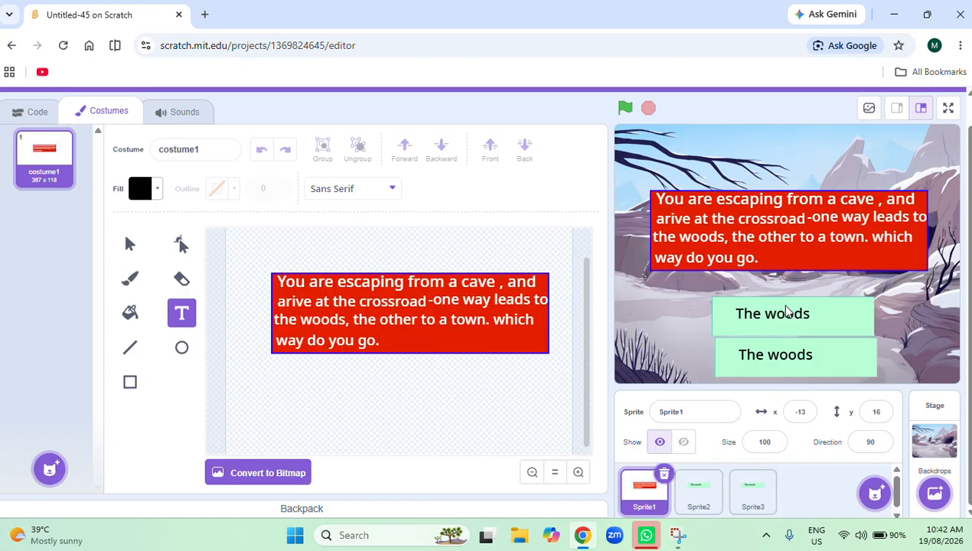
{"action": "left_click_drag", "start_coordinate": [785, 310], "coordinate": [783, 297]}
{"action": "left_click_drag", "start_coordinate": [780, 356], "coordinate": [774, 350]}
Delete the "The woods" text from the duplicated button's costume, keeping its green rectangle.
{"action": "left_click", "coordinate": [756, 489]}
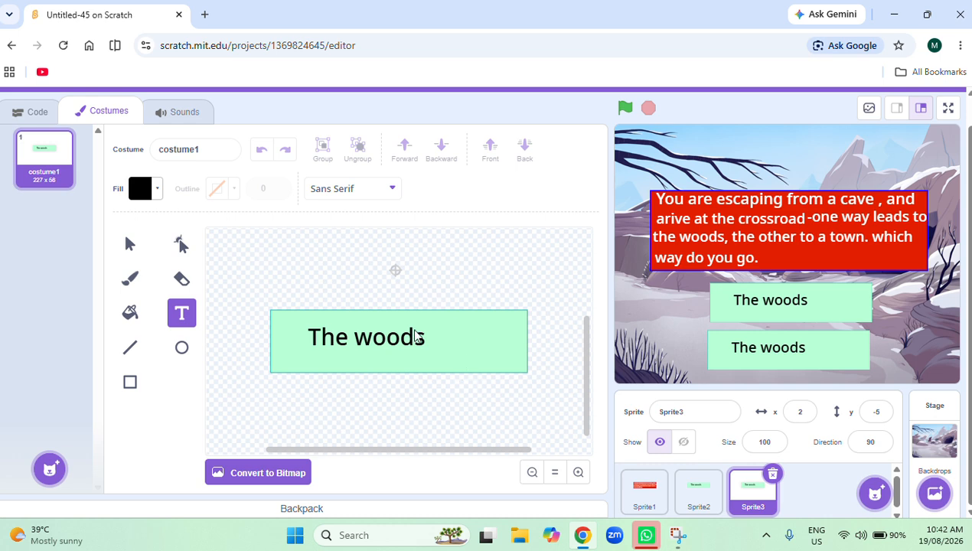
{"action": "left_click", "coordinate": [428, 340]}
{"action": "left_click", "coordinate": [182, 278]}
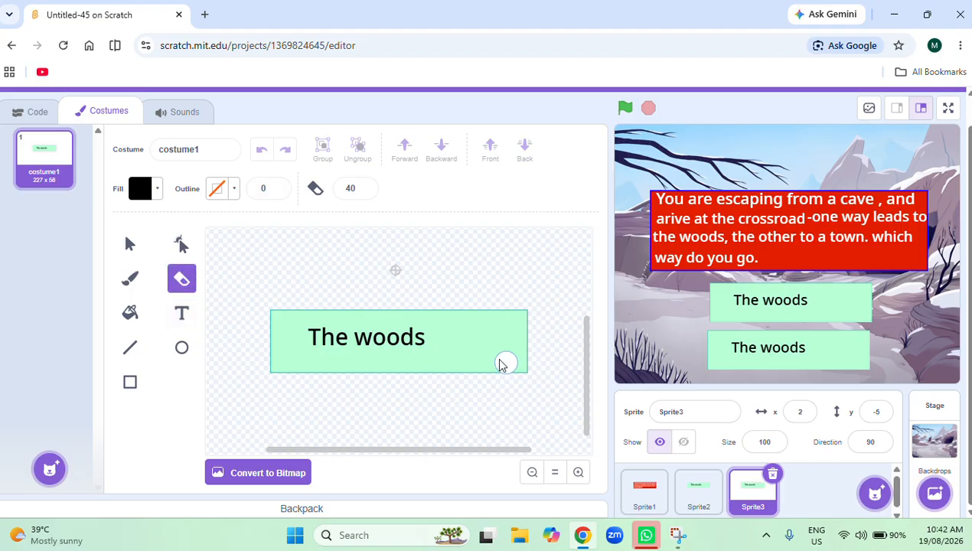
{"action": "left_click", "coordinate": [132, 245]}
{"action": "left_click", "coordinate": [358, 341]}
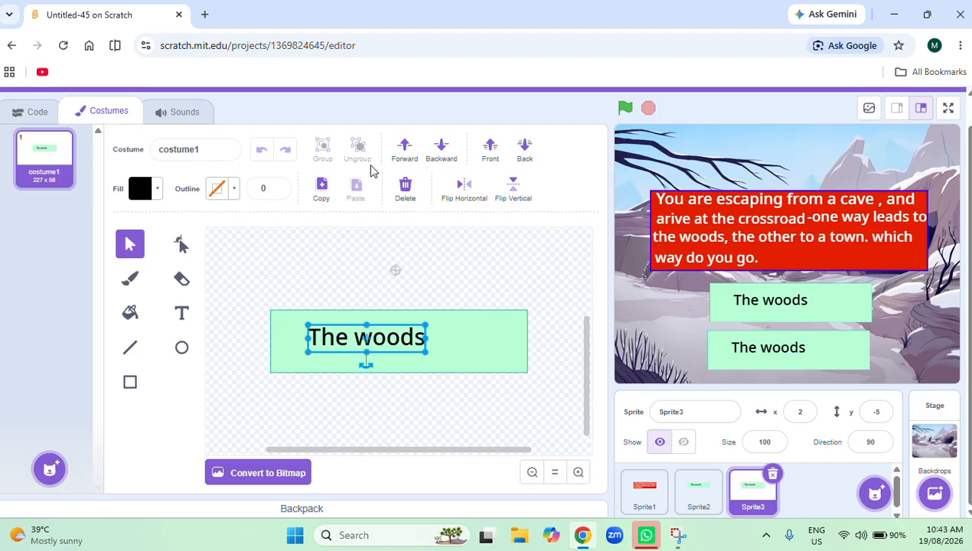
{"action": "key", "text": "Delete"}
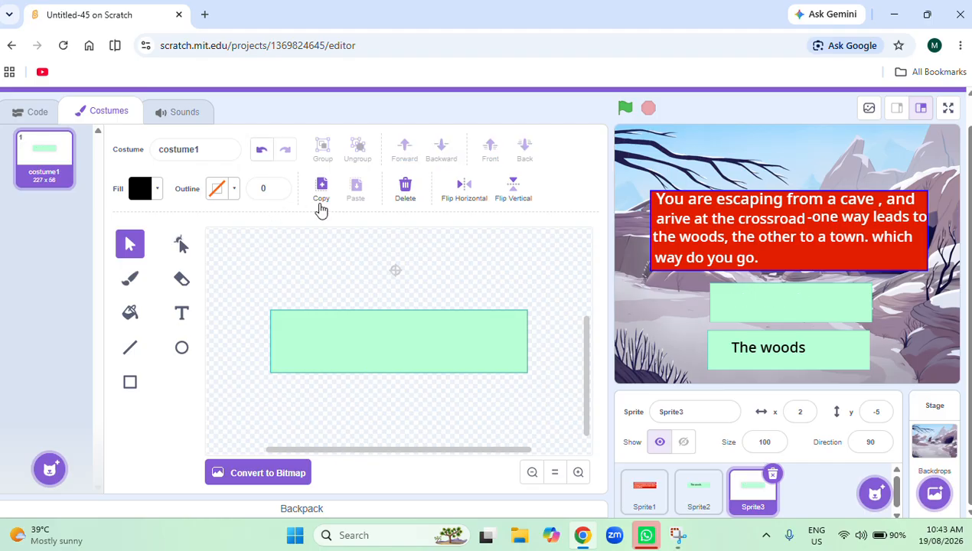
Set the Text tool's fill to black for the duplicated button by lowering the brightness to 0.
{"action": "left_click", "coordinate": [347, 359]}
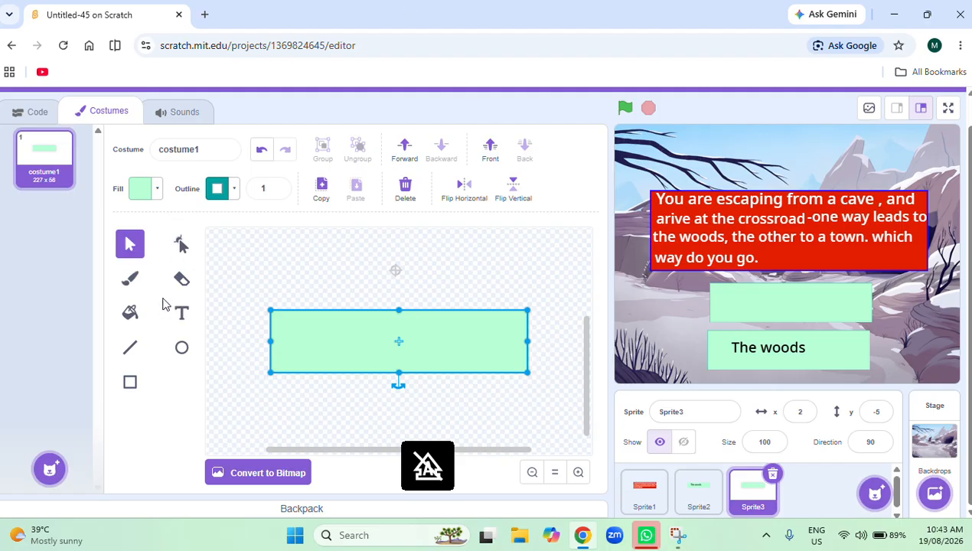
{"action": "left_click", "coordinate": [187, 320]}
{"action": "left_click", "coordinate": [157, 190]}
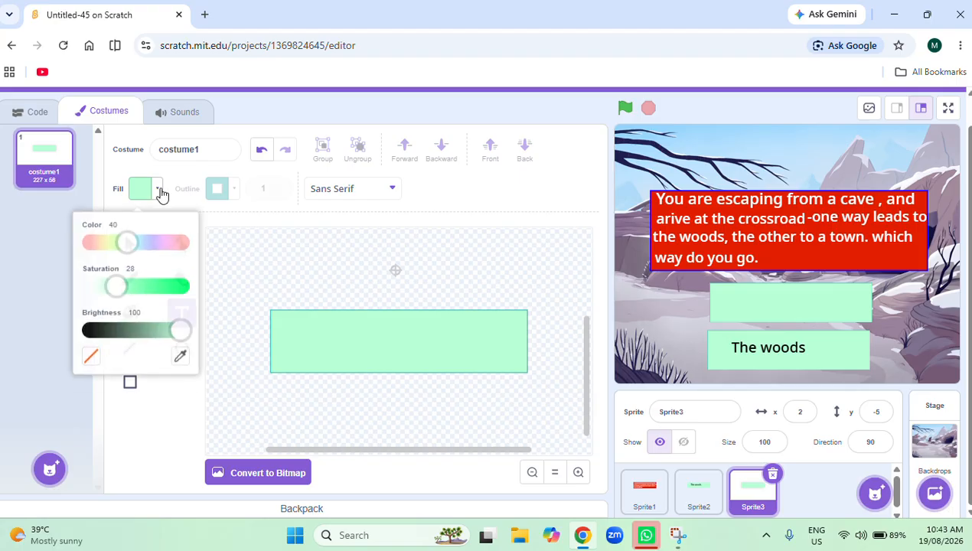
{"action": "left_click_drag", "start_coordinate": [191, 332], "coordinate": [86, 341]}
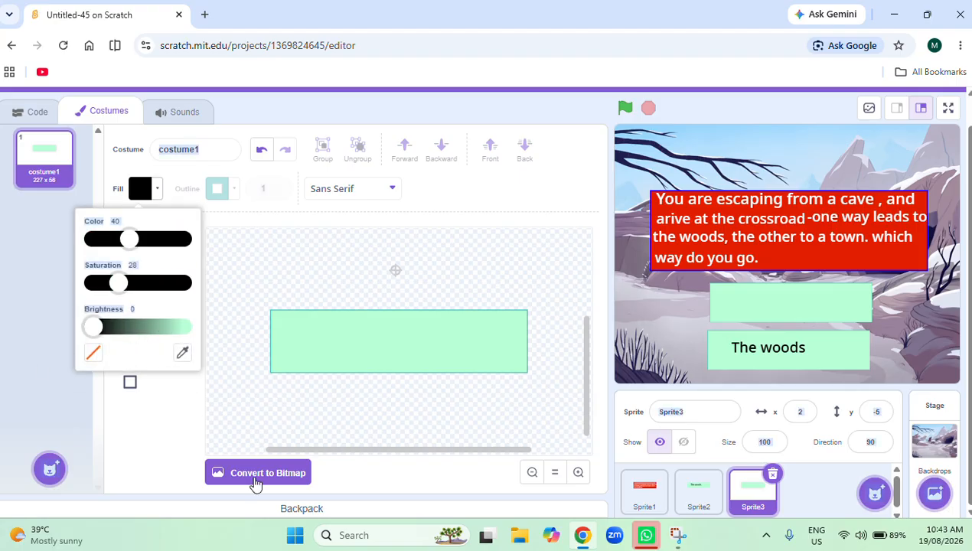
{"action": "left_click", "coordinate": [138, 467]}
{"action": "left_click", "coordinate": [279, 320]}
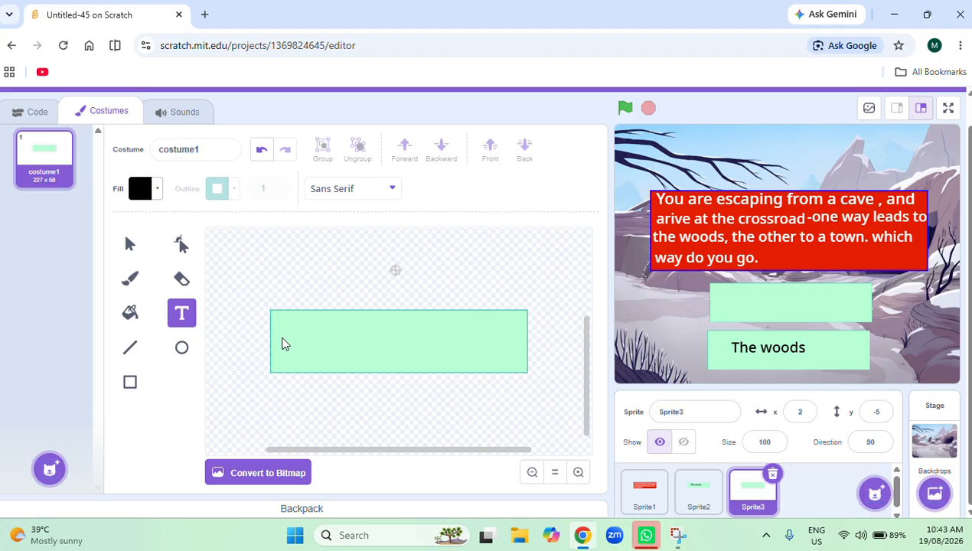
Add the text "The town" inside the duplicated button's green rectangle.
{"action": "left_click", "coordinate": [284, 351]}
{"action": "type", "text": "T"}
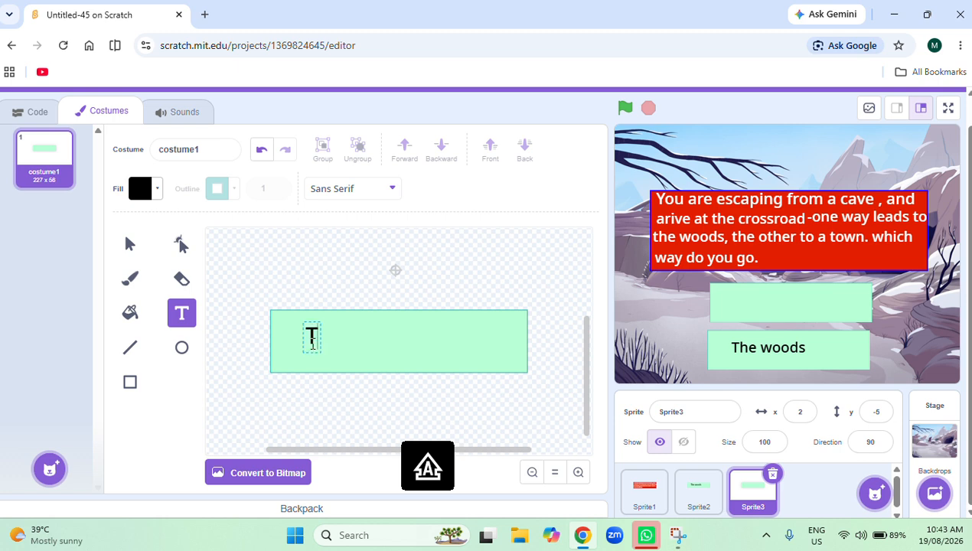
{"action": "type", "text": "he "}
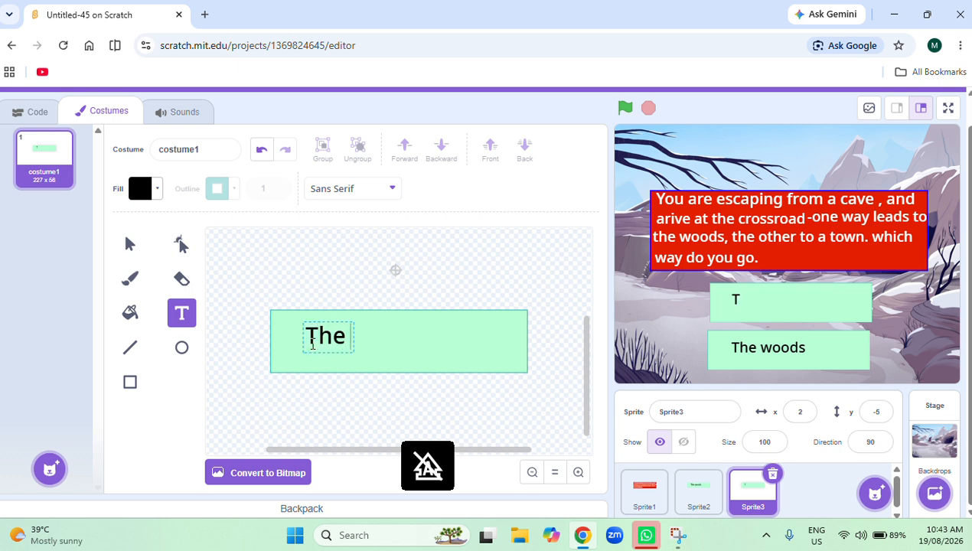
{"action": "type", "text": "tow"}
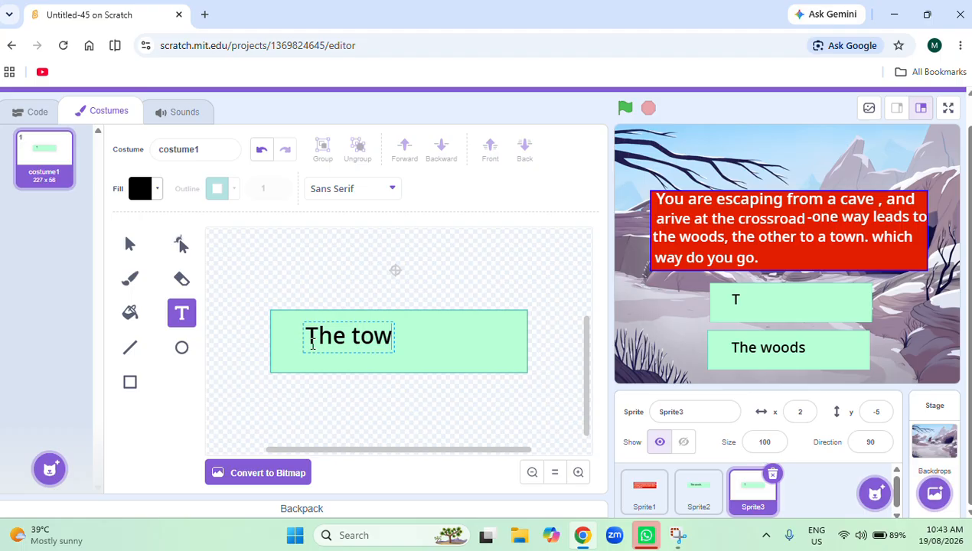
{"action": "type", "text": "n"}
{"action": "scroll", "coordinate": [322, 352], "scroll_direction": "down", "scroll_amount": 1}
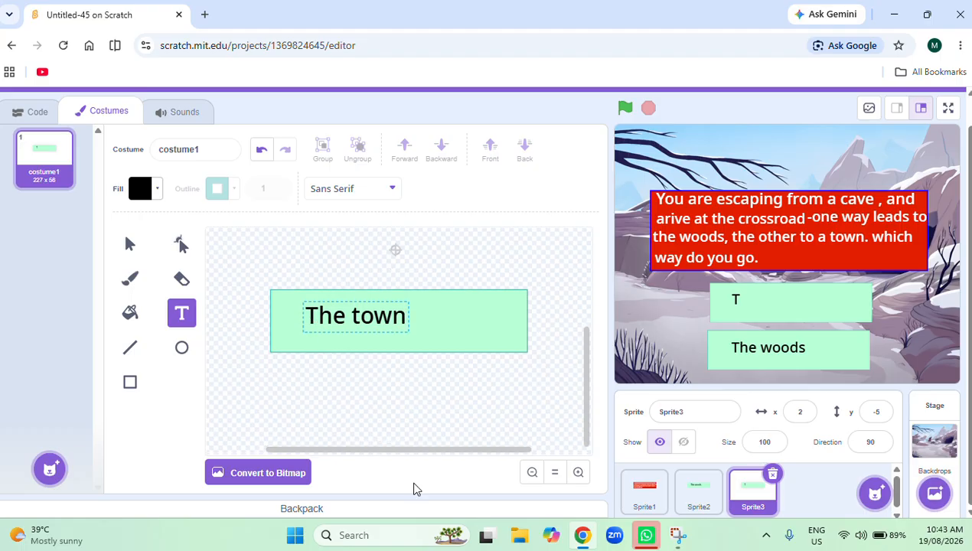
{"action": "left_click", "coordinate": [406, 400]}
Swap the two green buttons on the stage, with "The woods" at about x -7, y -7 and "The town" below at x 2, y -78.
{"action": "left_click_drag", "start_coordinate": [770, 312], "coordinate": [881, 325]}
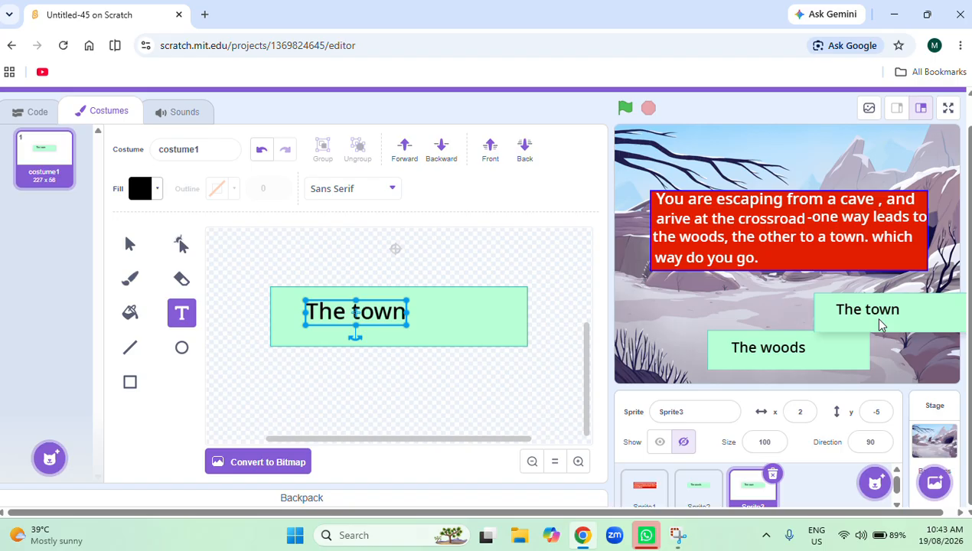
{"action": "left_click_drag", "start_coordinate": [817, 358], "coordinate": [812, 321]}
{"action": "left_click_drag", "start_coordinate": [904, 321], "coordinate": [791, 354]}
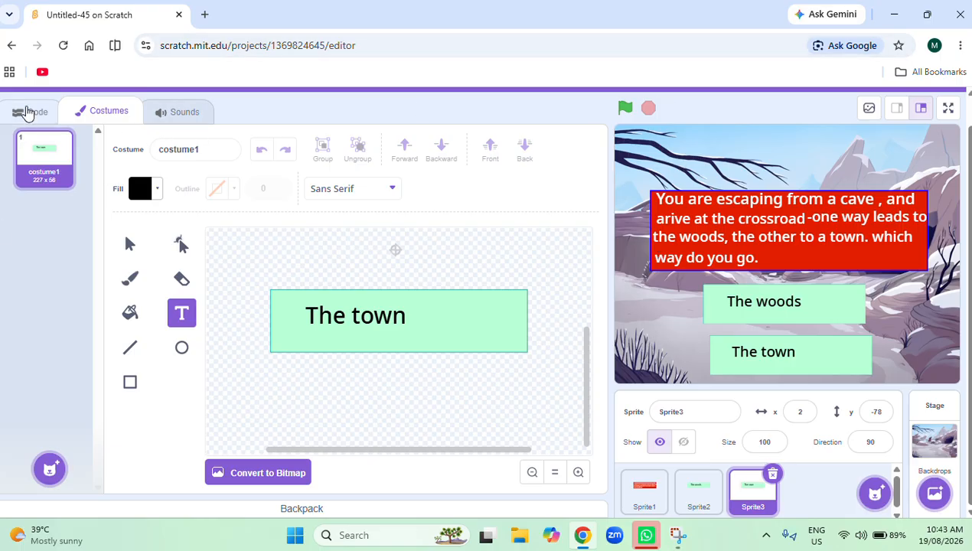
Rename the first green button's sprite, Sprite2, as "The woods".
{"action": "left_click", "coordinate": [25, 113]}
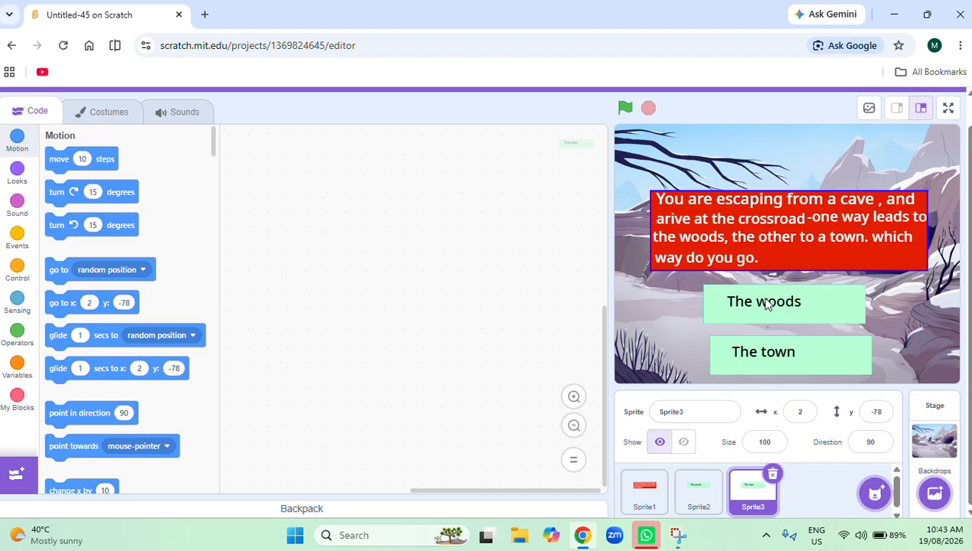
{"action": "left_click", "coordinate": [708, 501]}
{"action": "left_click", "coordinate": [693, 412]}
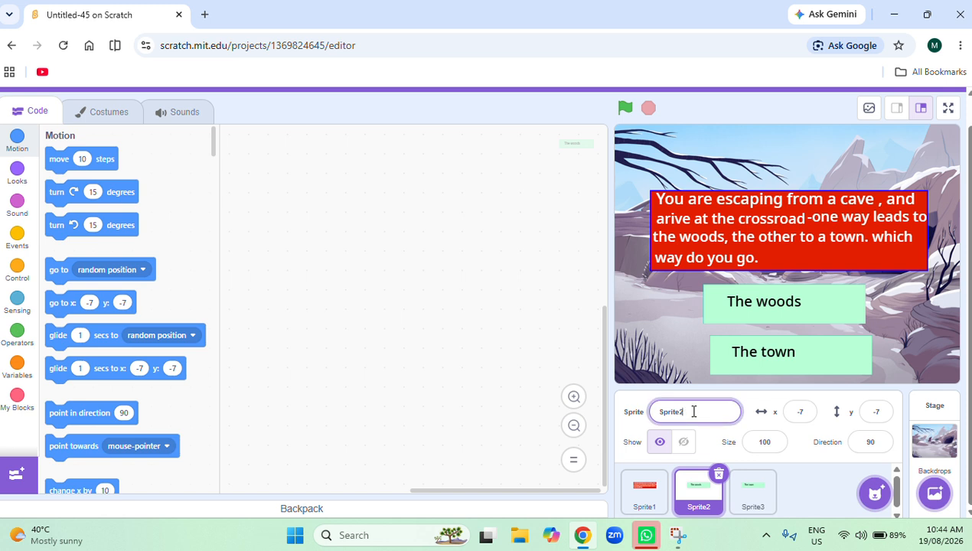
{"action": "key", "text": "BackSpace"}
{"action": "key", "text": "BackSpace"}
{"action": "key", "text": "BackSpace"}
{"action": "key", "text": "BackSpace"}
{"action": "key", "text": "BackSpace"}
{"action": "key", "text": "BackSpace"}
{"action": "key", "text": "BackSpace"}
{"action": "type", "text": "th"}
{"action": "key", "text": "BackSpace"}
{"action": "key", "text": "Caps_Lock"}
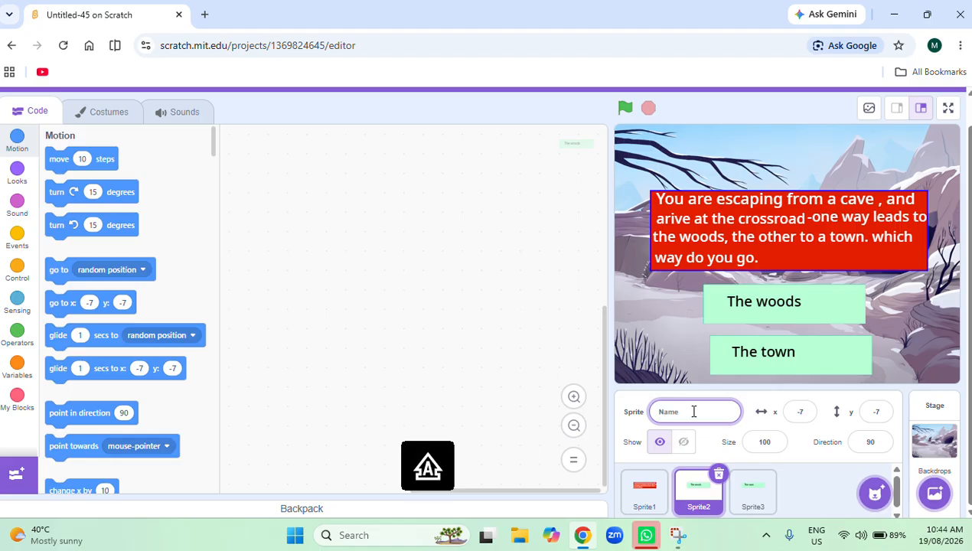
{"action": "type", "text": "T"}
{"action": "key", "text": "Caps_Lock"}
{"action": "type", "text": "he"}
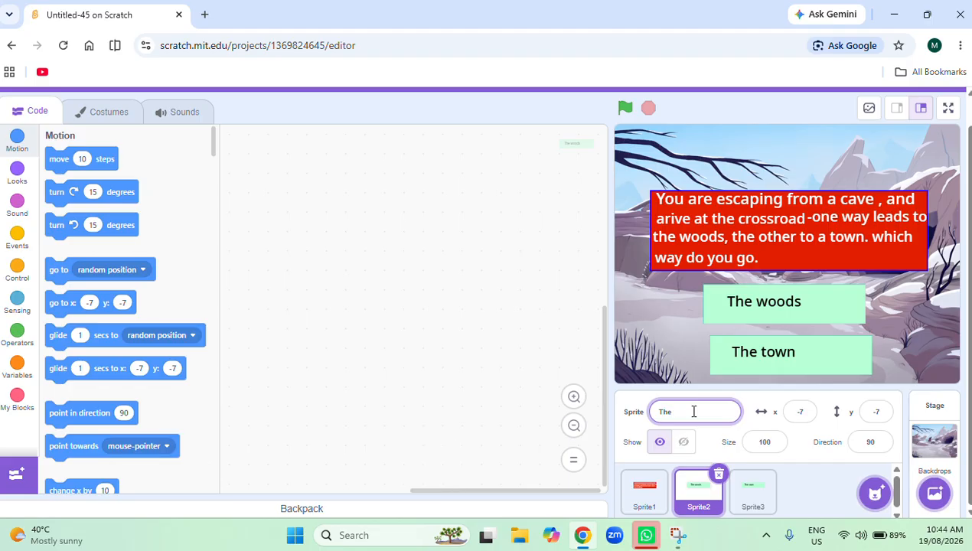
{"action": "type", "text": " woods"}
{"action": "key", "text": "Return"}
Rename the second green button's sprite, Sprite3, as "The town".
{"action": "left_click", "coordinate": [747, 494]}
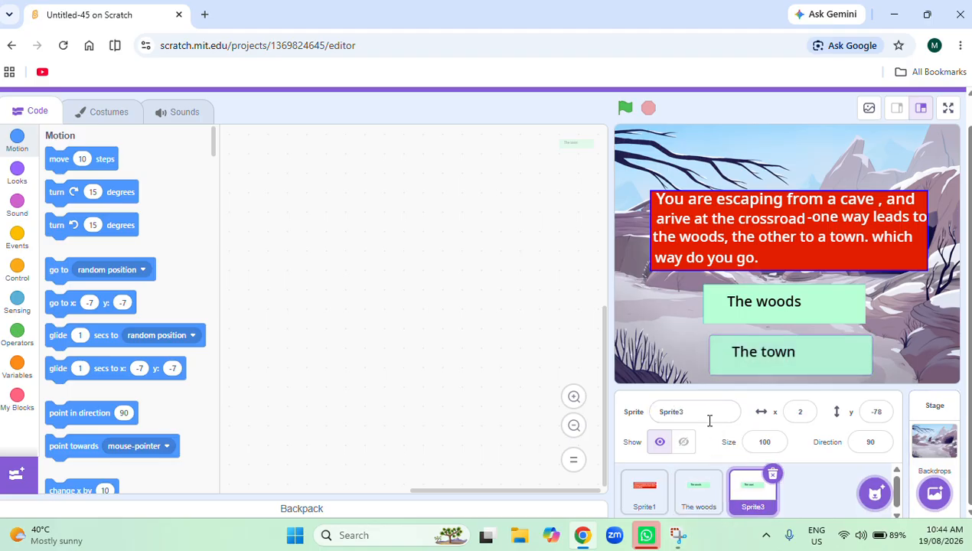
{"action": "left_click", "coordinate": [710, 414]}
{"action": "key", "text": "BackSpace"}
{"action": "key", "text": "Caps_Lock"}
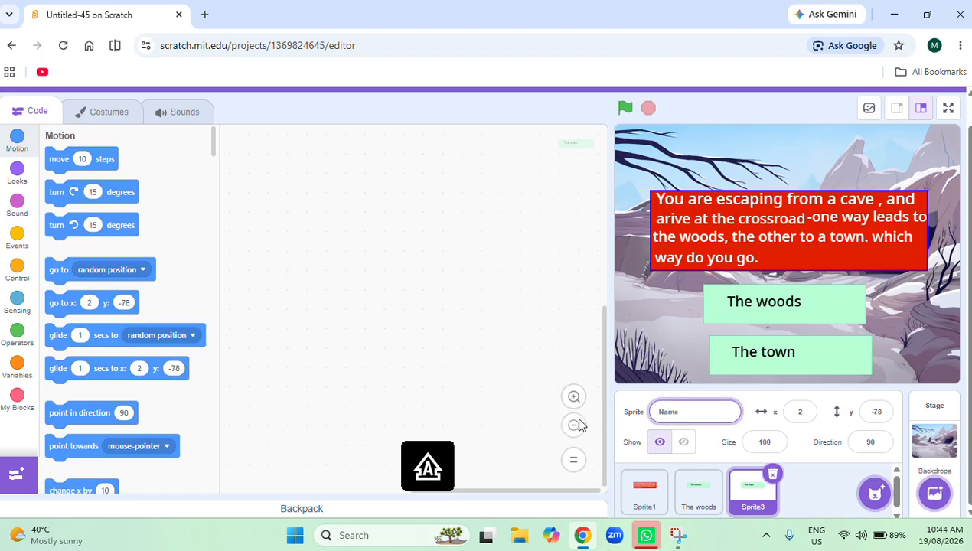
{"action": "type", "text": "T"}
{"action": "key", "text": "Caps_Lock"}
{"action": "type", "text": "he town"}
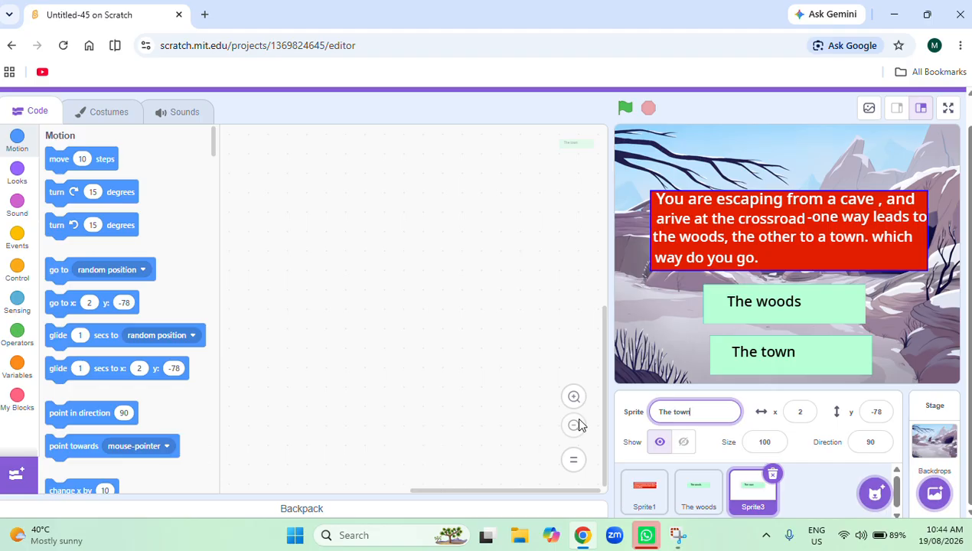
{"action": "left_click", "coordinate": [492, 304]}
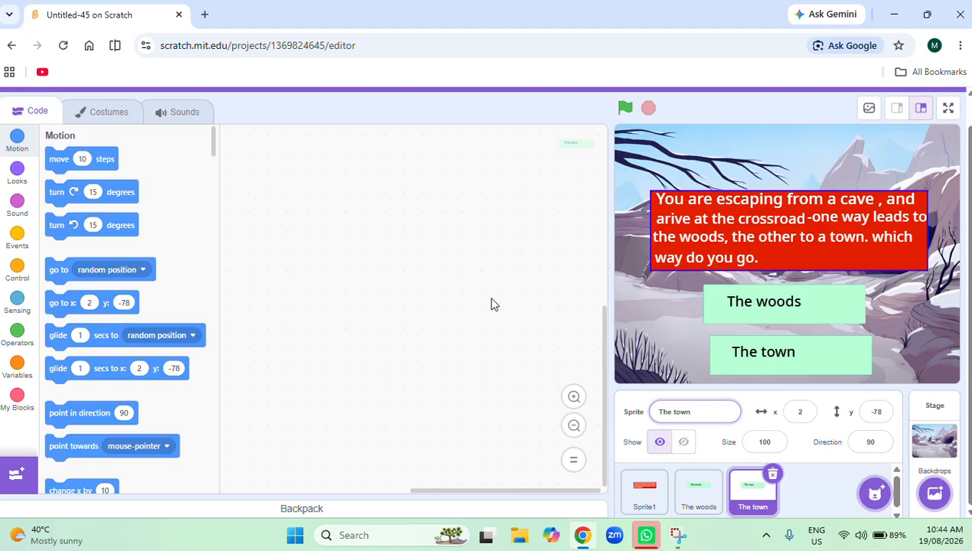
Add a set effect block to "The woods" sprite's code and switch its effect to brightness, keeping the value 0.
{"action": "left_click", "coordinate": [695, 492]}
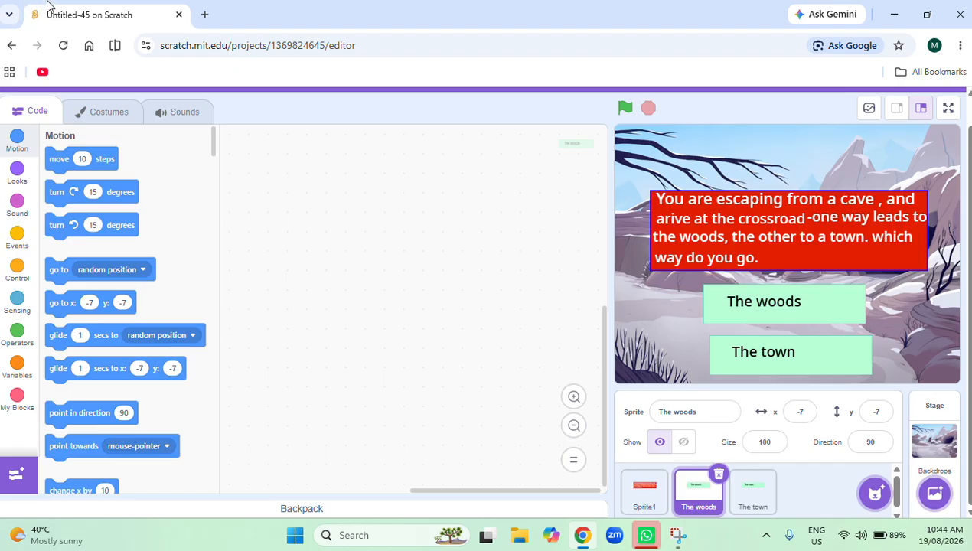
{"action": "left_click", "coordinate": [13, 173]}
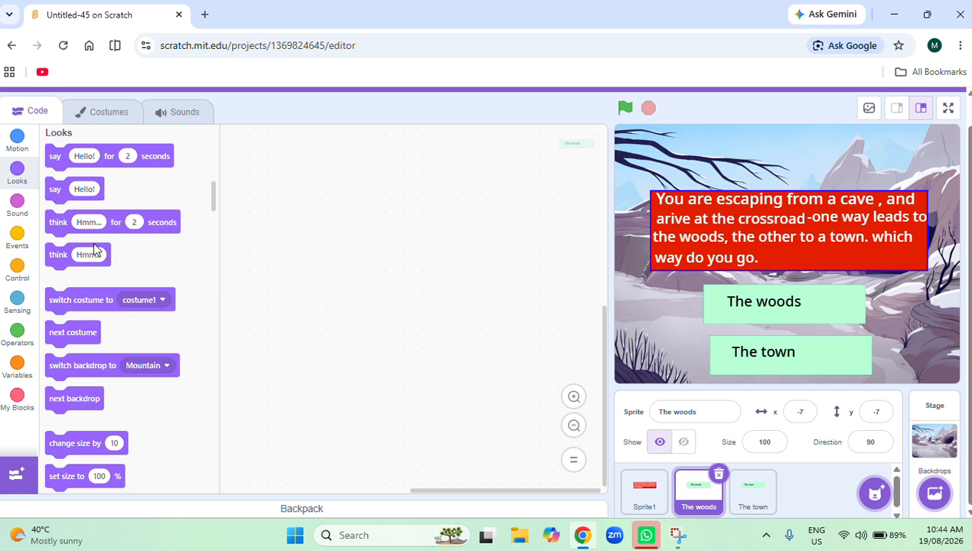
{"action": "scroll", "coordinate": [125, 392], "scroll_direction": "down", "scroll_amount": 1}
{"action": "scroll", "coordinate": [126, 392], "scroll_direction": "down", "scroll_amount": 2}
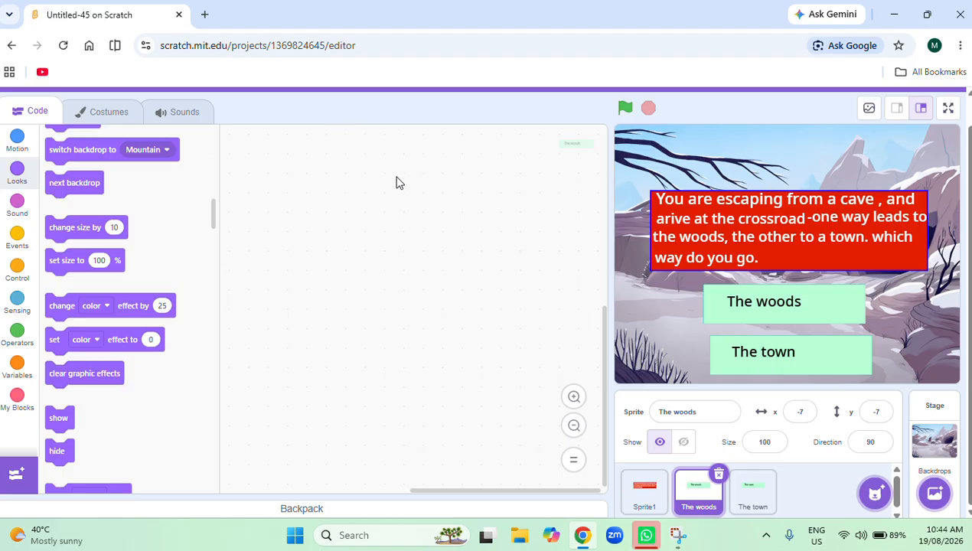
{"action": "left_click_drag", "start_coordinate": [130, 339], "coordinate": [356, 230]}
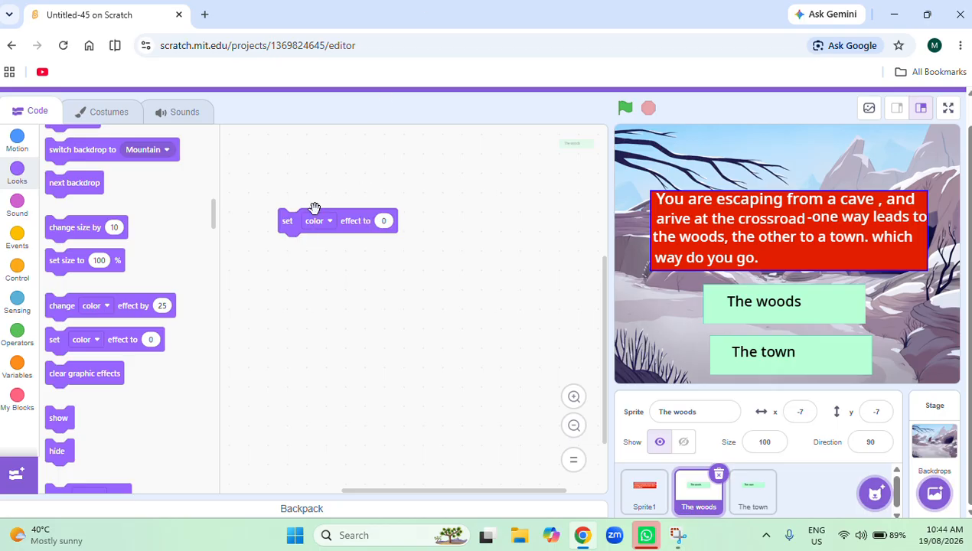
{"action": "left_click_drag", "start_coordinate": [315, 208], "coordinate": [311, 224]}
{"action": "left_click", "coordinate": [316, 238]}
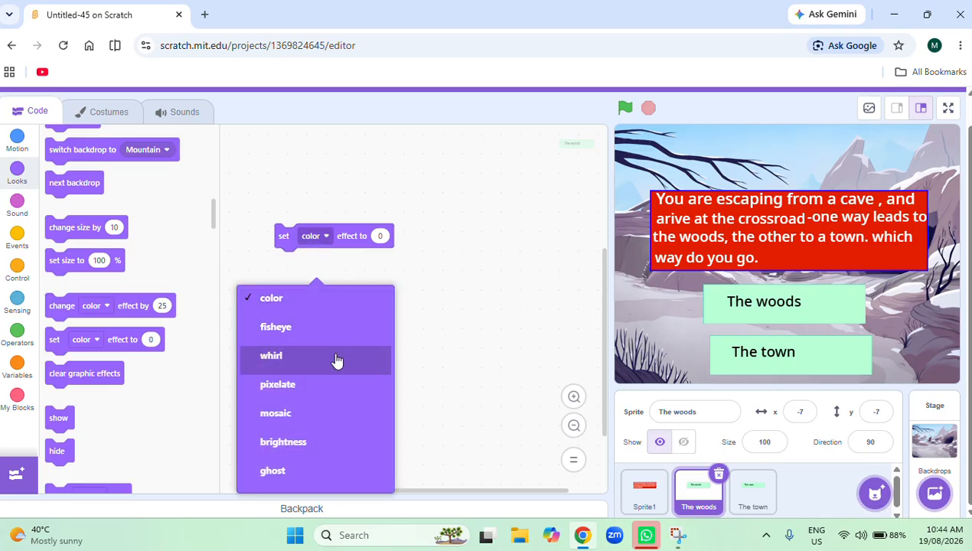
{"action": "left_click", "coordinate": [332, 444]}
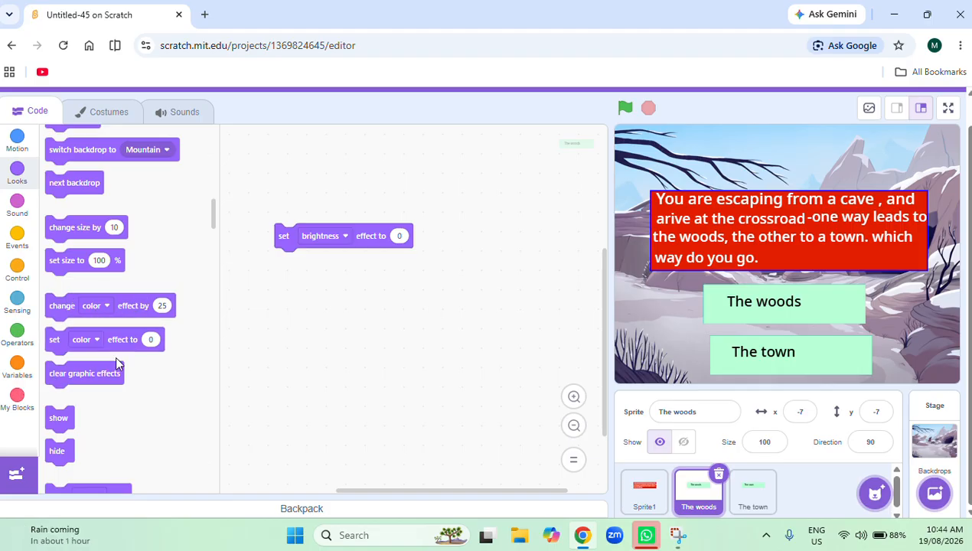
Add a second set effect block below the first, set it to brightness 50, and run it on "The woods" sprite.
{"action": "left_click_drag", "start_coordinate": [115, 349], "coordinate": [369, 284]}
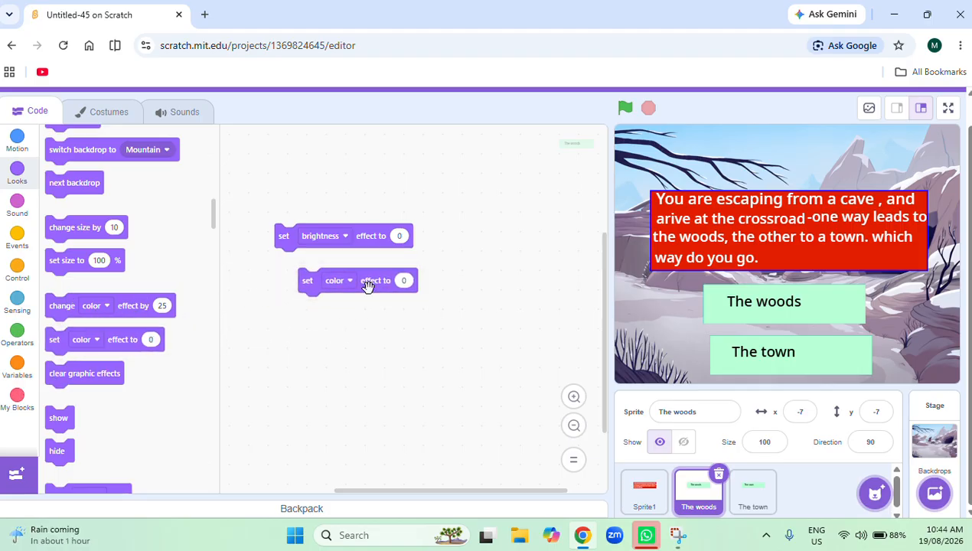
{"action": "left_click", "coordinate": [320, 279]}
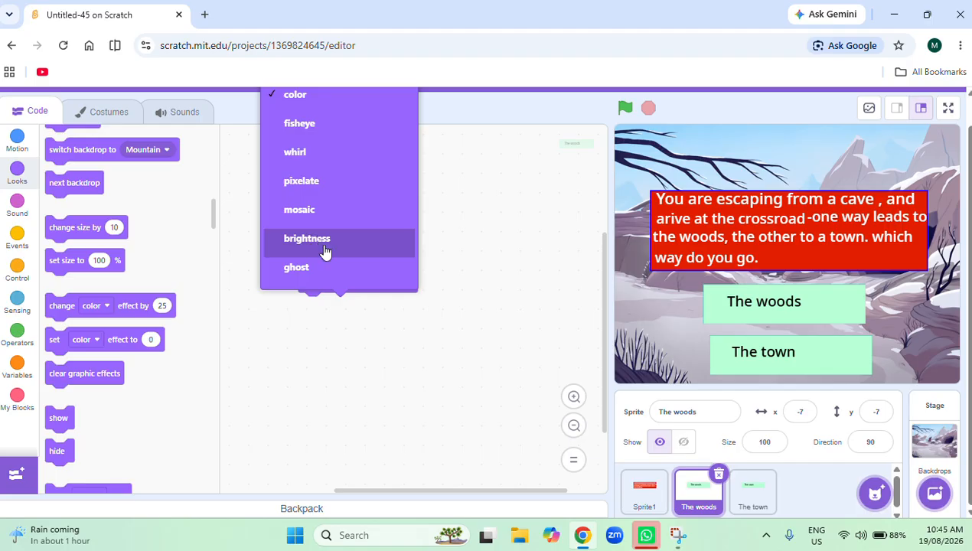
{"action": "left_click", "coordinate": [324, 252]}
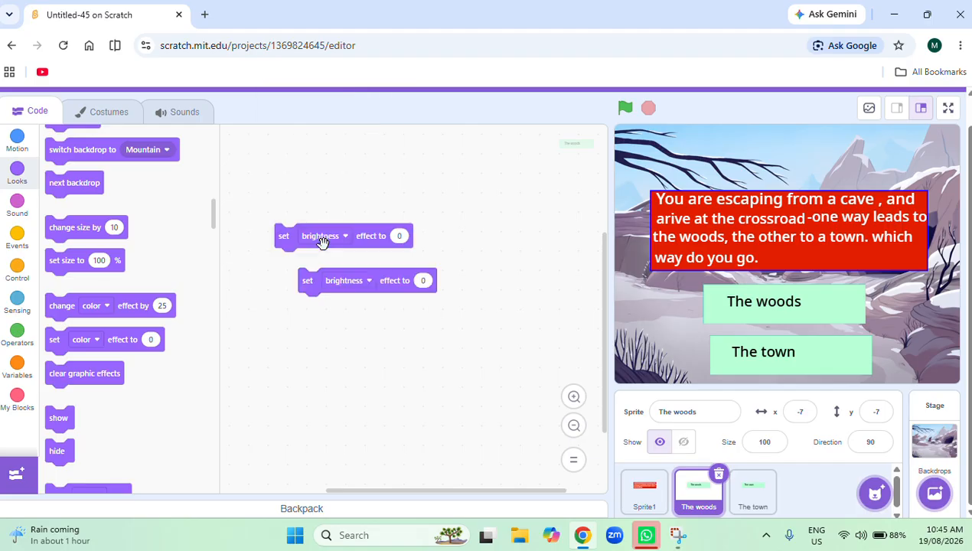
{"action": "left_click", "coordinate": [425, 281]}
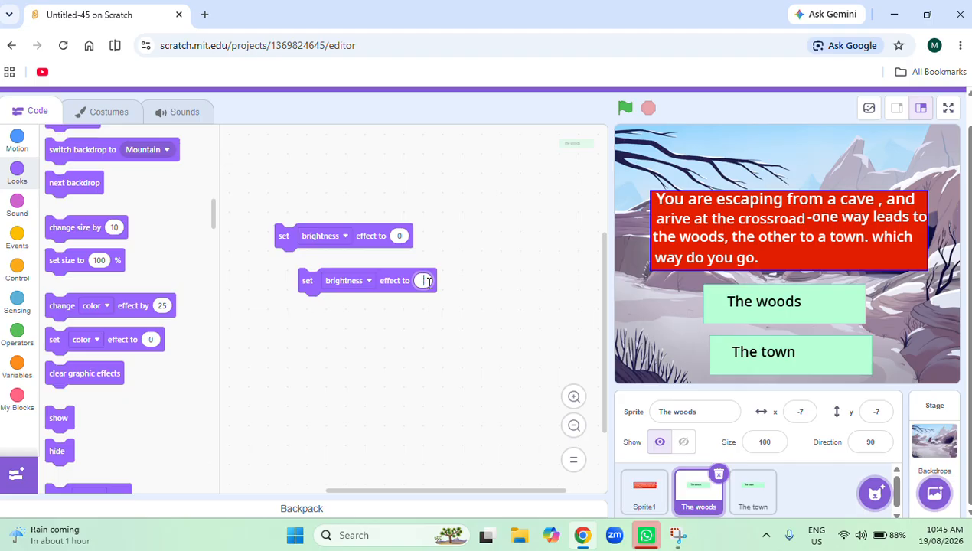
{"action": "type", "text": "50"}
{"action": "left_click", "coordinate": [462, 406]}
{"action": "left_click", "coordinate": [388, 280]}
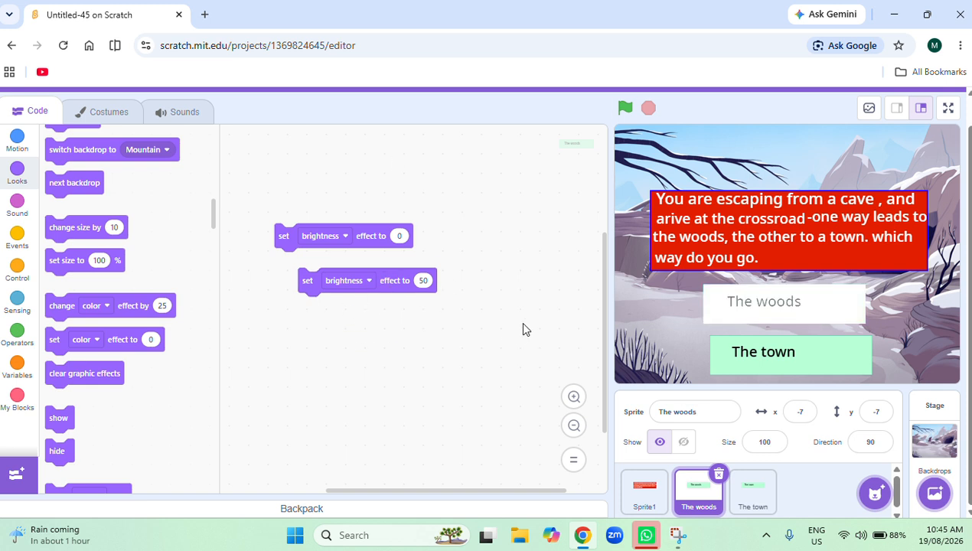
Set the second brightness block's value to 20 and run the block.
{"action": "left_click", "coordinate": [423, 281]}
{"action": "key", "text": "BackSpace"}
{"action": "type", "text": "2"}
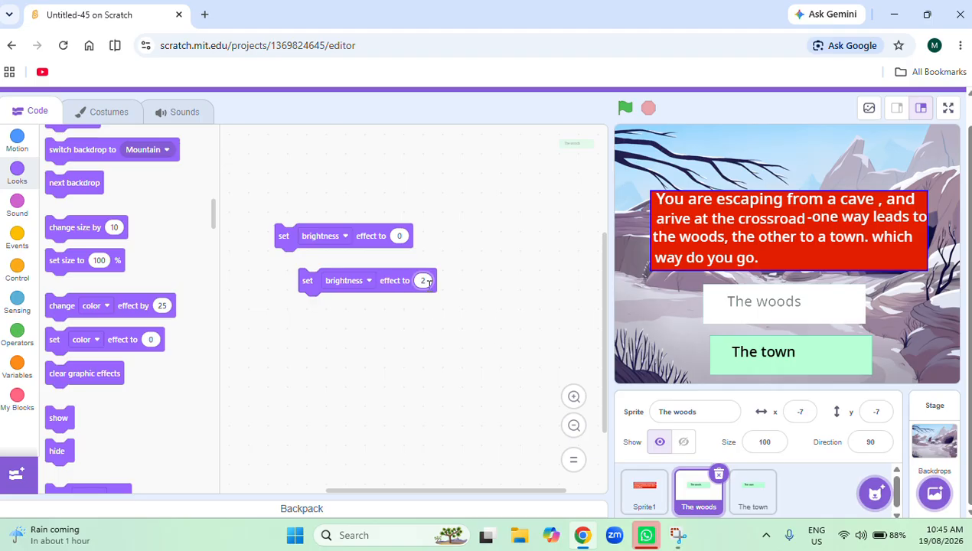
{"action": "type", "text": "0"}
{"action": "left_click", "coordinate": [396, 281]}
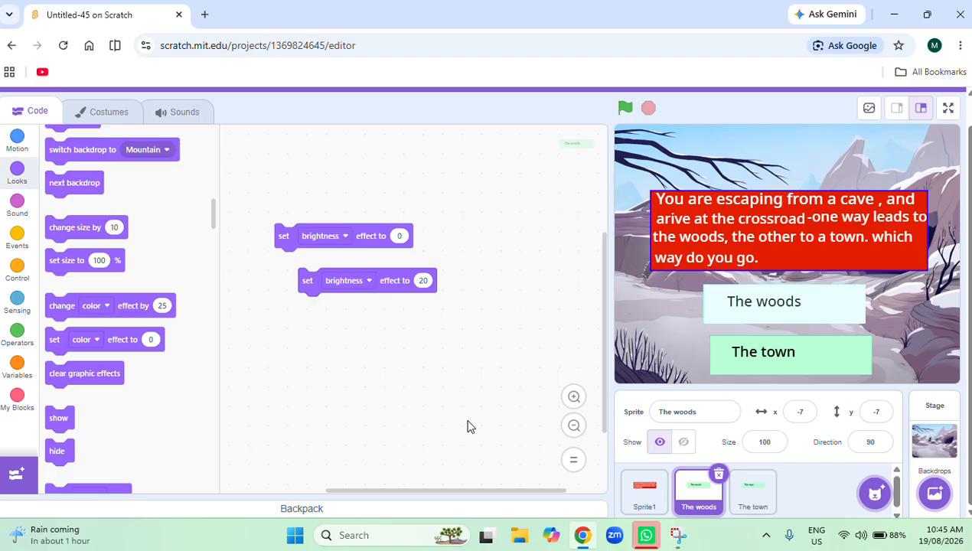
Try a value of 18 in the second brightness block, and restore it to 20.
{"action": "left_click", "coordinate": [424, 281]}
{"action": "key", "text": "BackSpace"}
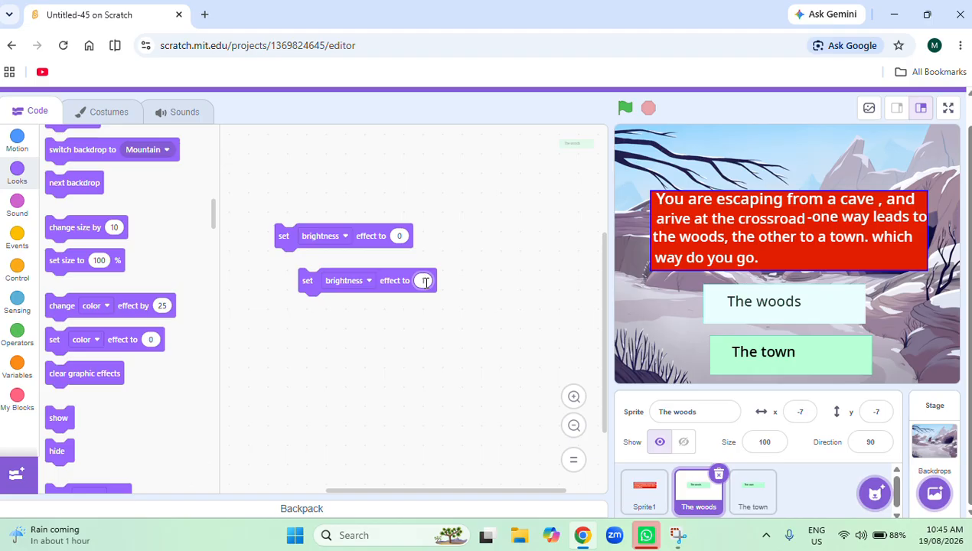
{"action": "type", "text": "18"}
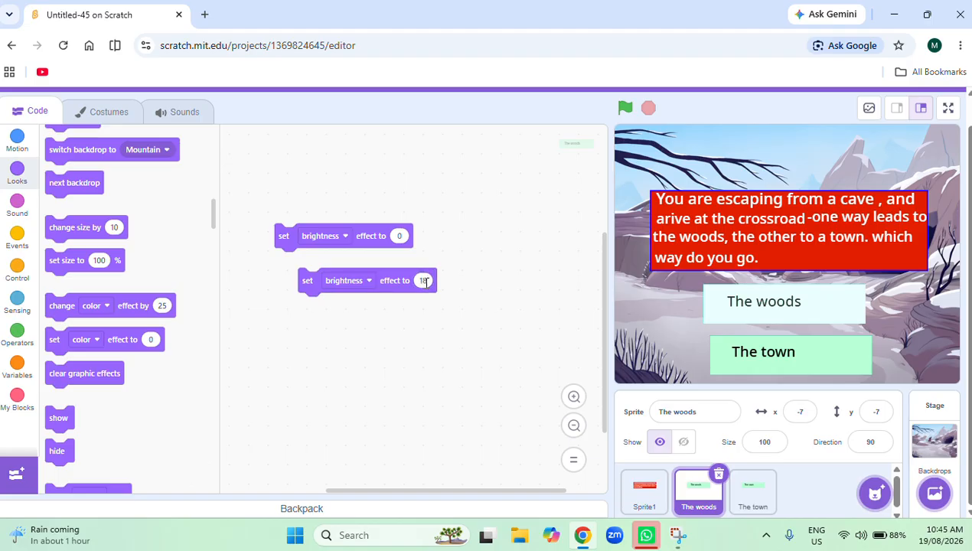
{"action": "key", "text": "Return"}
{"action": "left_click", "coordinate": [423, 280]}
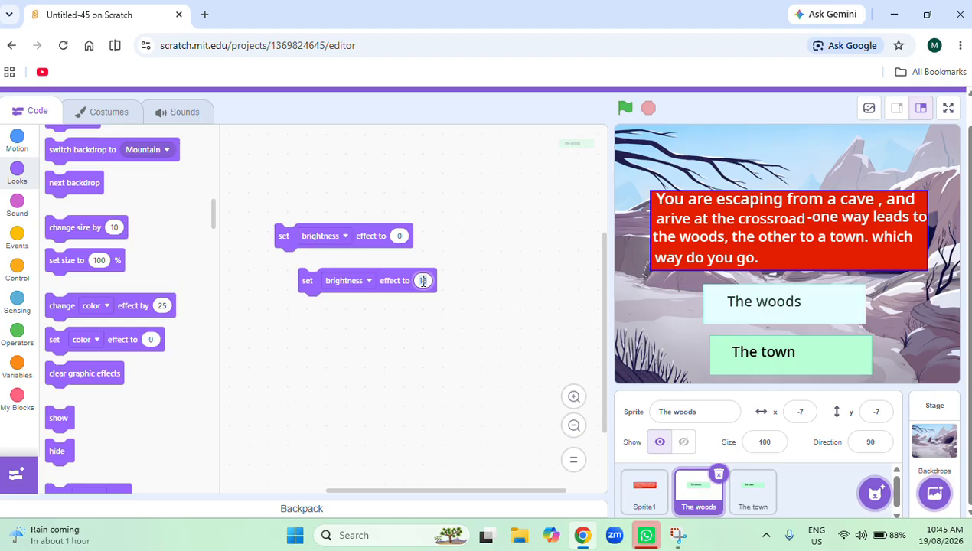
{"action": "key", "text": "BackSpace"}
{"action": "type", "text": "20"}
{"action": "left_click", "coordinate": [422, 403]}
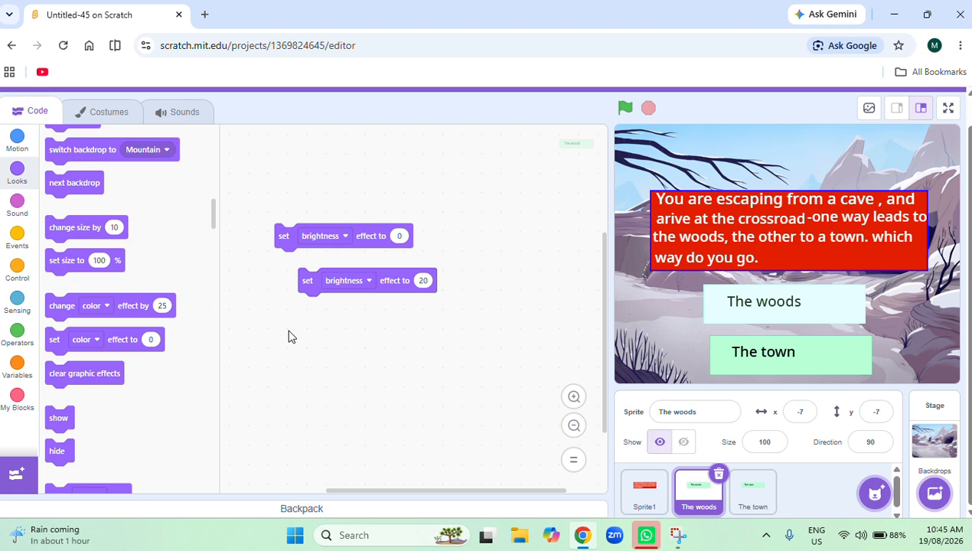
Add an if-then-else block below the brightness blocks, with "touching mouse-pointer?" as its condition.
{"action": "left_click", "coordinate": [21, 279]}
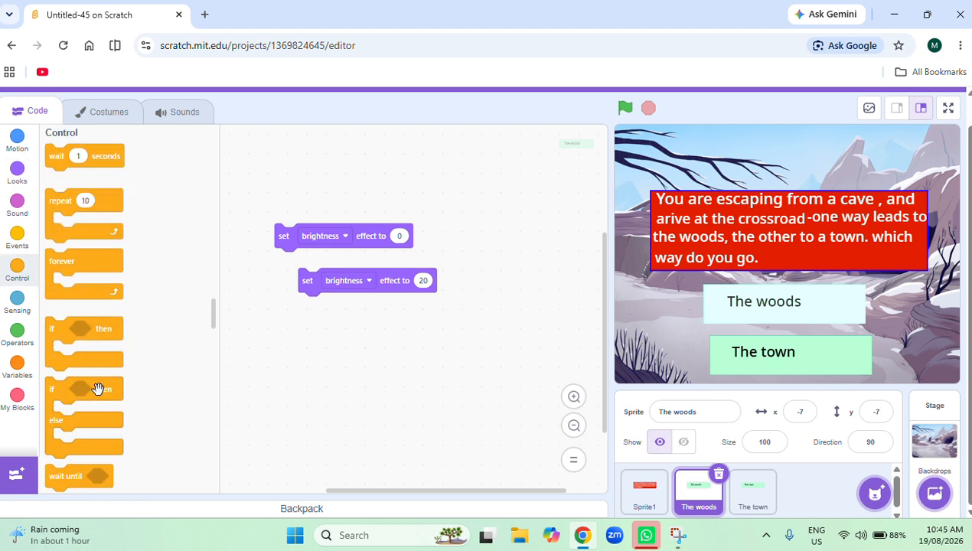
{"action": "left_click_drag", "start_coordinate": [104, 389], "coordinate": [350, 360]}
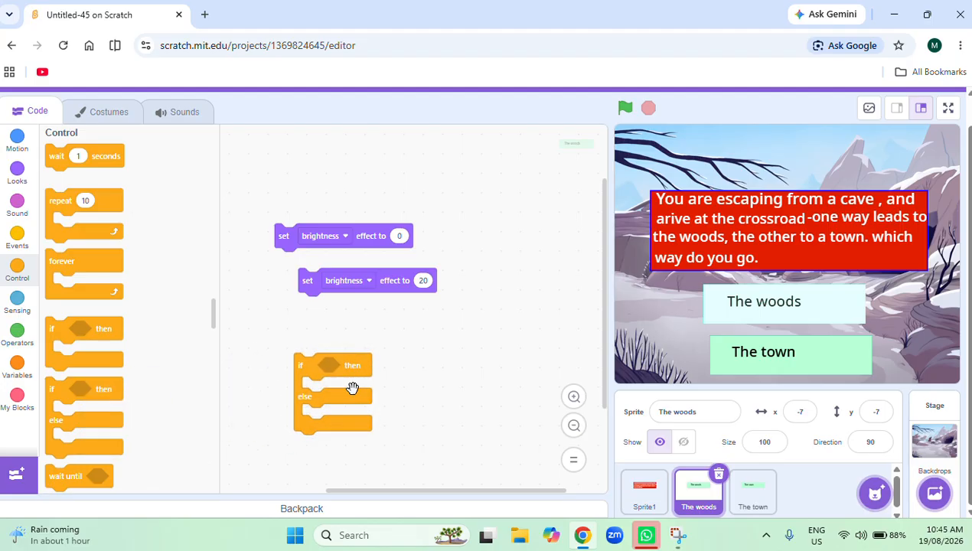
{"action": "left_click_drag", "start_coordinate": [360, 374], "coordinate": [379, 335]}
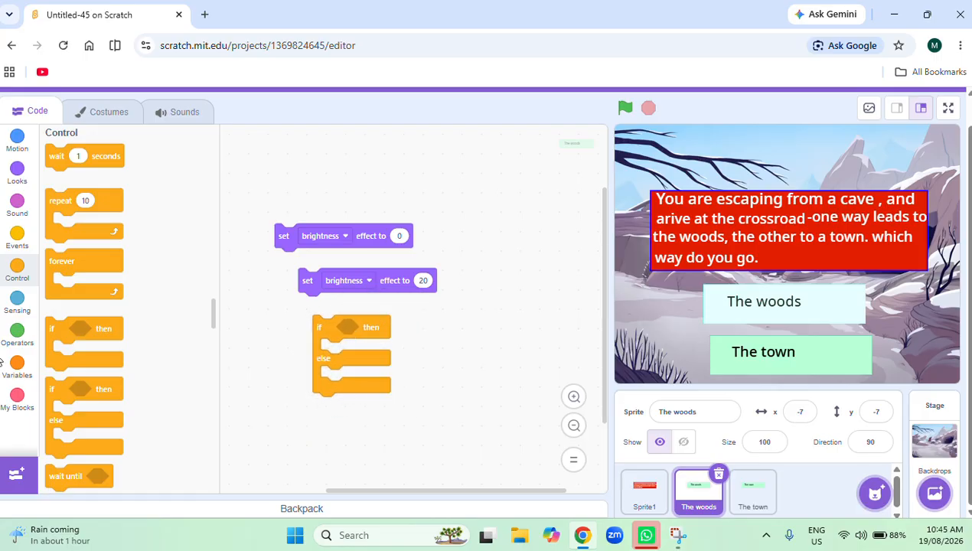
{"action": "left_click", "coordinate": [13, 310]}
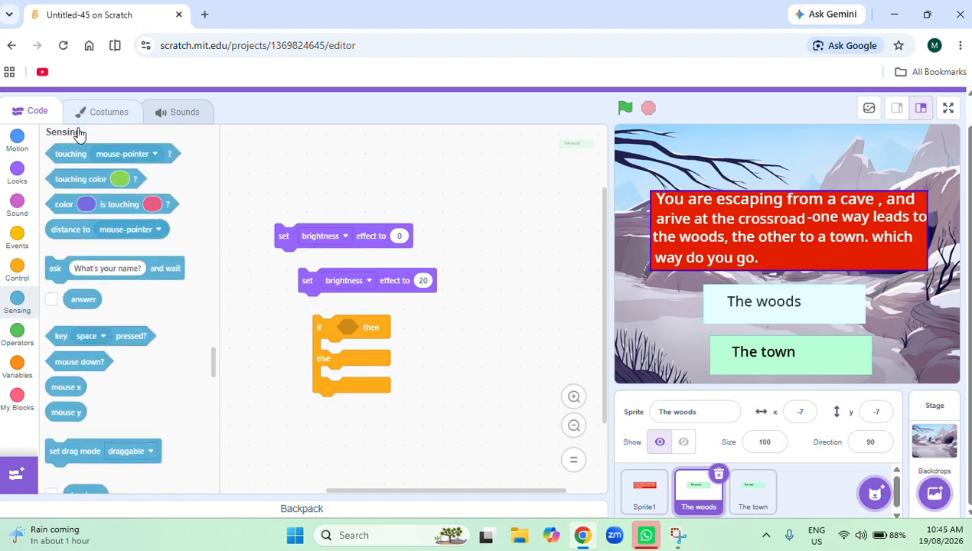
{"action": "left_click_drag", "start_coordinate": [54, 154], "coordinate": [347, 329]}
Put the brightness 20 block in the then branch and the brightness 0 block in the else branch, wrapping the conditional in a forever loop.
{"action": "left_click_drag", "start_coordinate": [386, 282], "coordinate": [410, 362]}
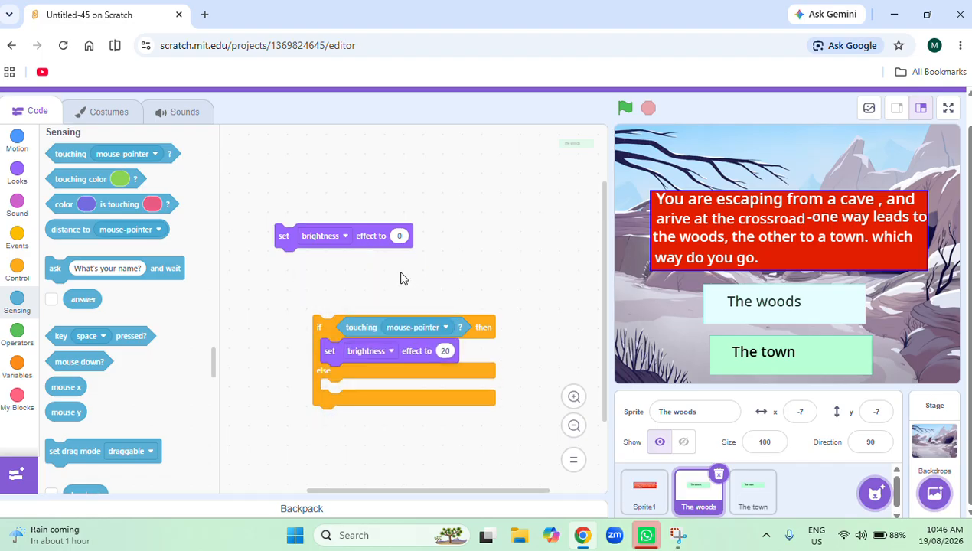
{"action": "left_click_drag", "start_coordinate": [363, 240], "coordinate": [416, 394]}
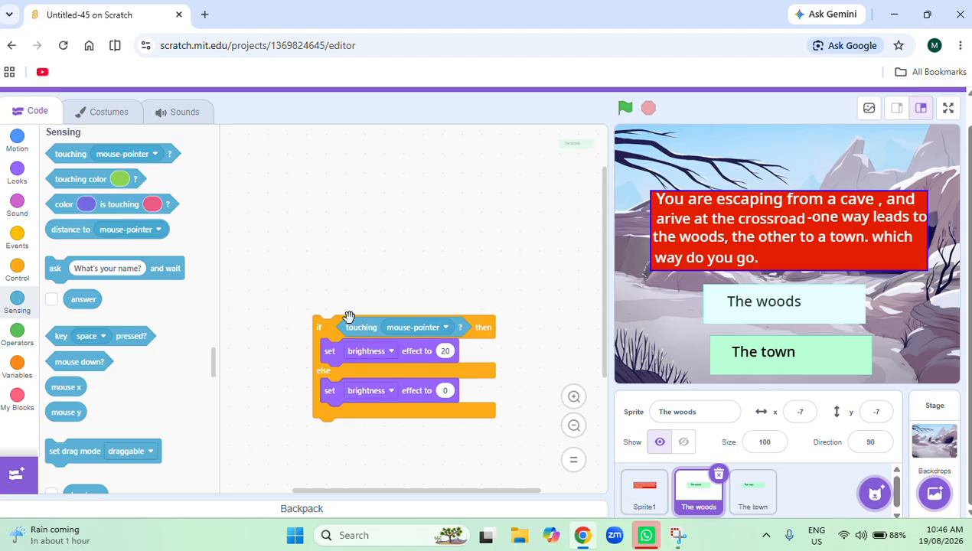
{"action": "left_click", "coordinate": [17, 269]}
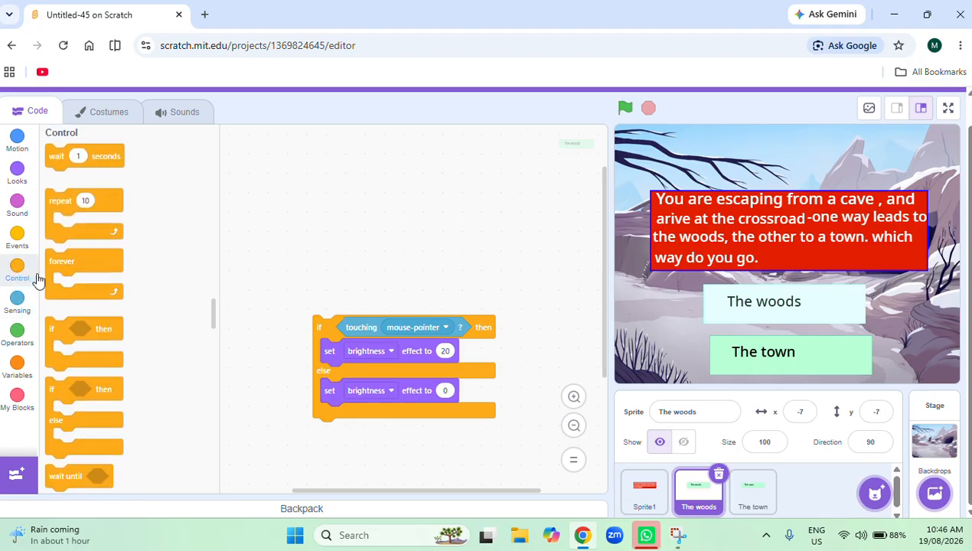
{"action": "left_click_drag", "start_coordinate": [72, 265], "coordinate": [357, 331]}
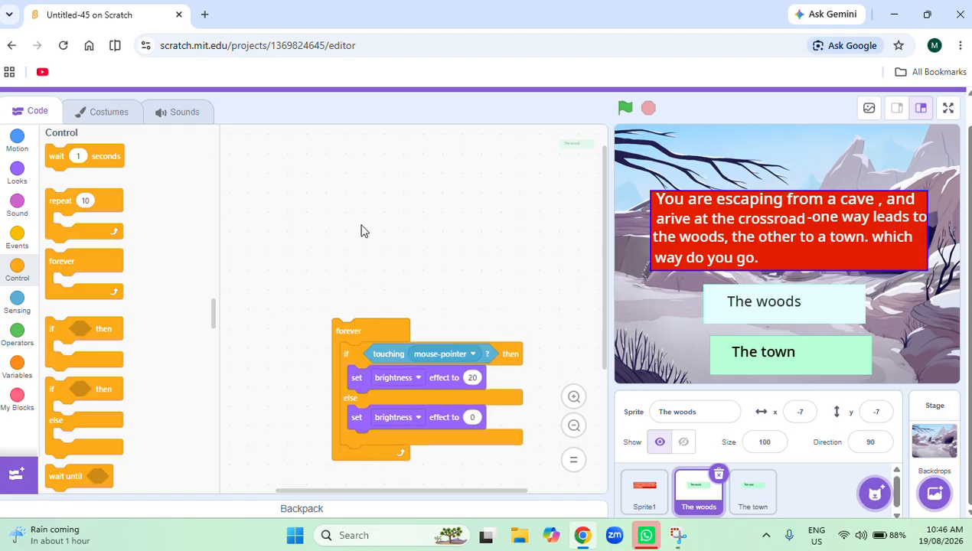
Run the project and nudge "The town" button to about x 3, y -79.
{"action": "left_click", "coordinate": [626, 108]}
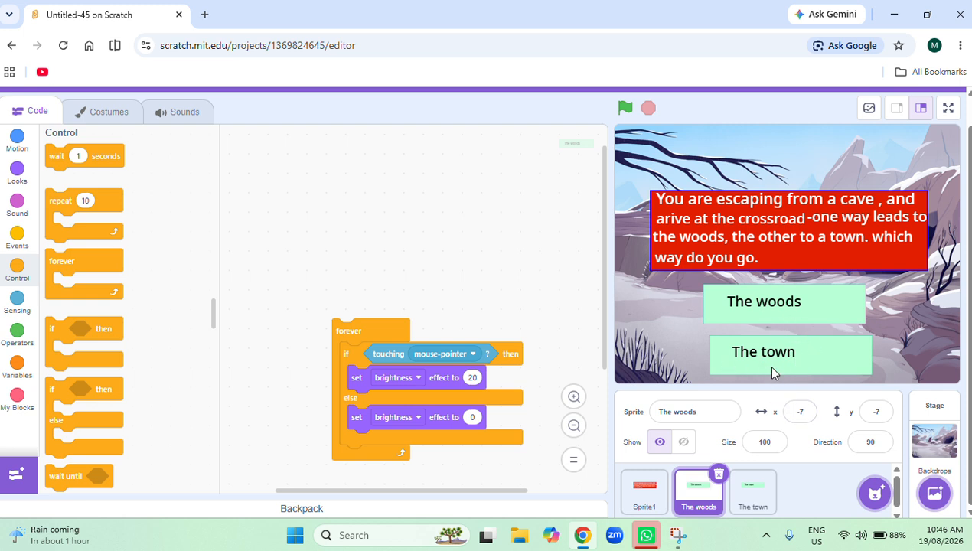
{"action": "mouse_move", "coordinate": [766, 364]}
{"action": "left_mouse_down"}
{"action": "mouse_move", "coordinate": [758, 336]}
{"action": "mouse_move", "coordinate": [773, 366]}
{"action": "left_mouse_up"}
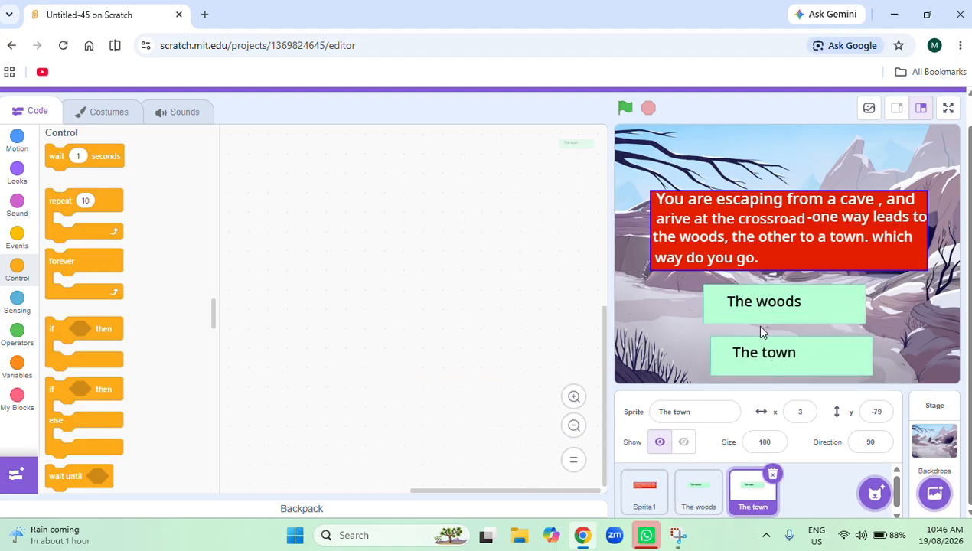
Put a "when green flag clicked" block on top of "The woods" sprite's forever loop and test-run the project.
{"action": "left_click", "coordinate": [699, 491]}
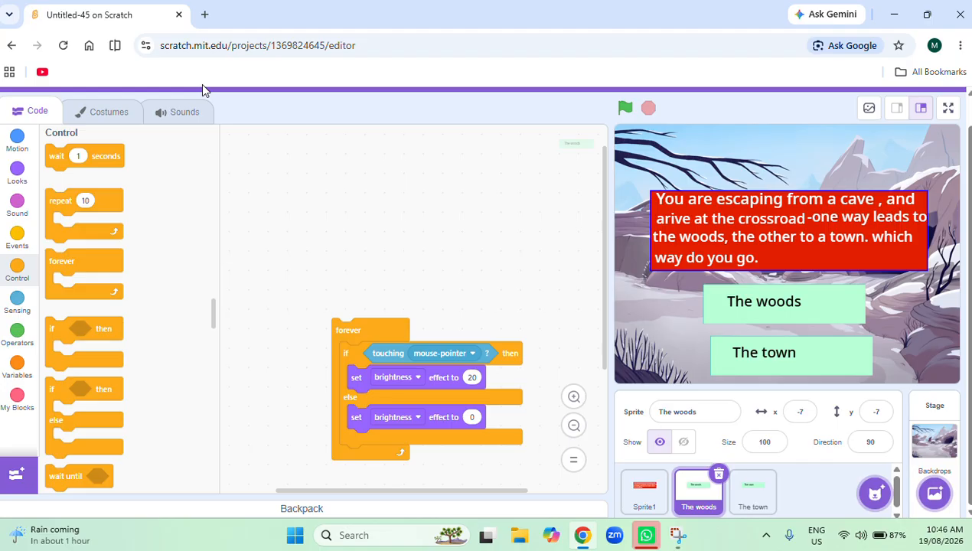
{"action": "left_click", "coordinate": [17, 244]}
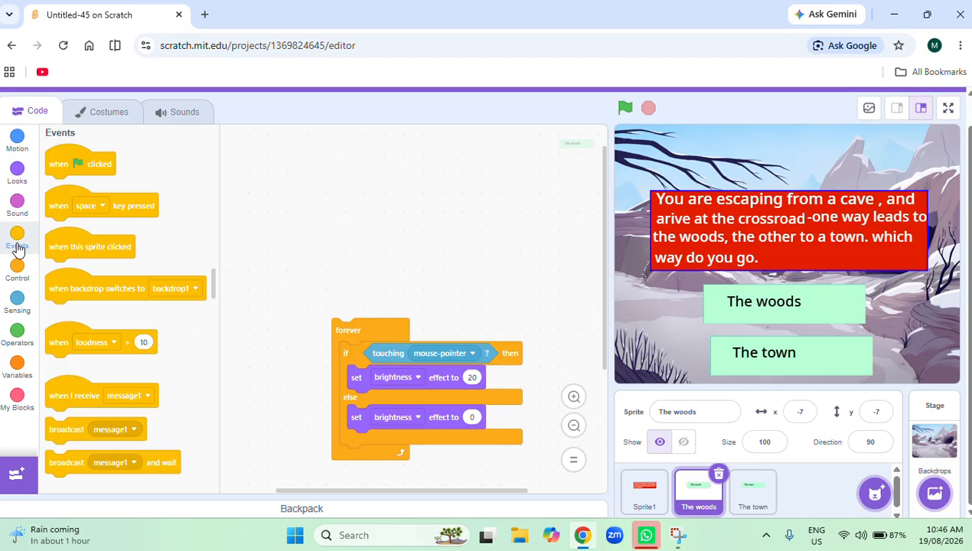
{"action": "left_click_drag", "start_coordinate": [102, 163], "coordinate": [359, 241]}
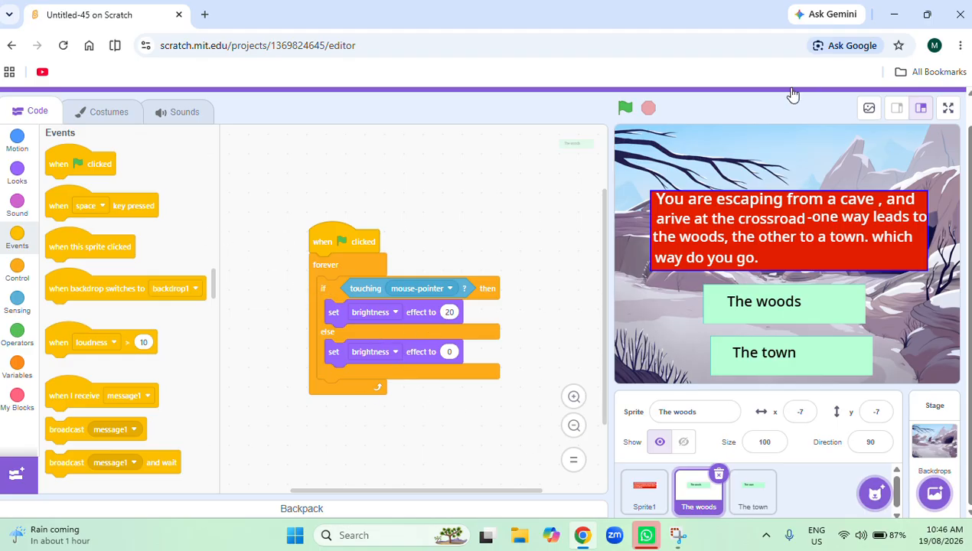
{"action": "left_click", "coordinate": [624, 108]}
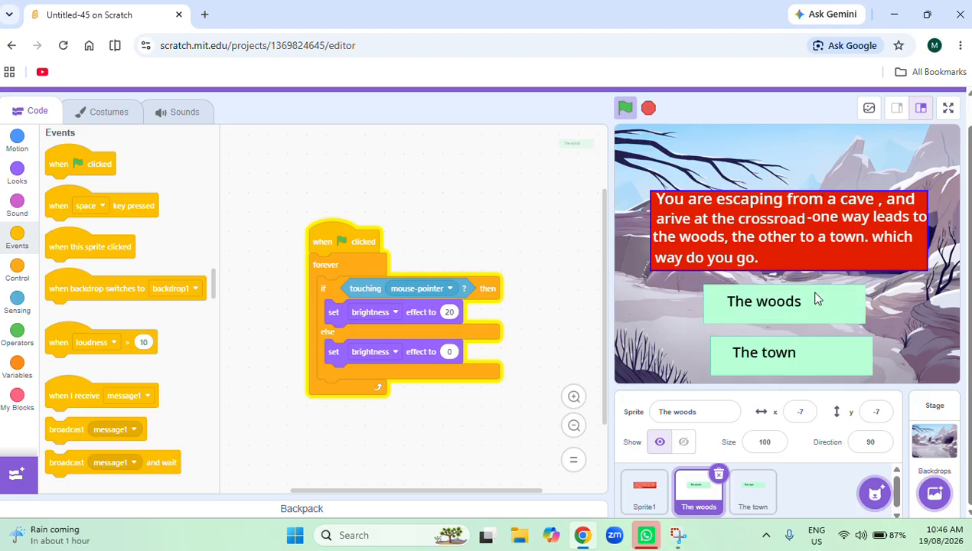
{"action": "left_click", "coordinate": [647, 108]}
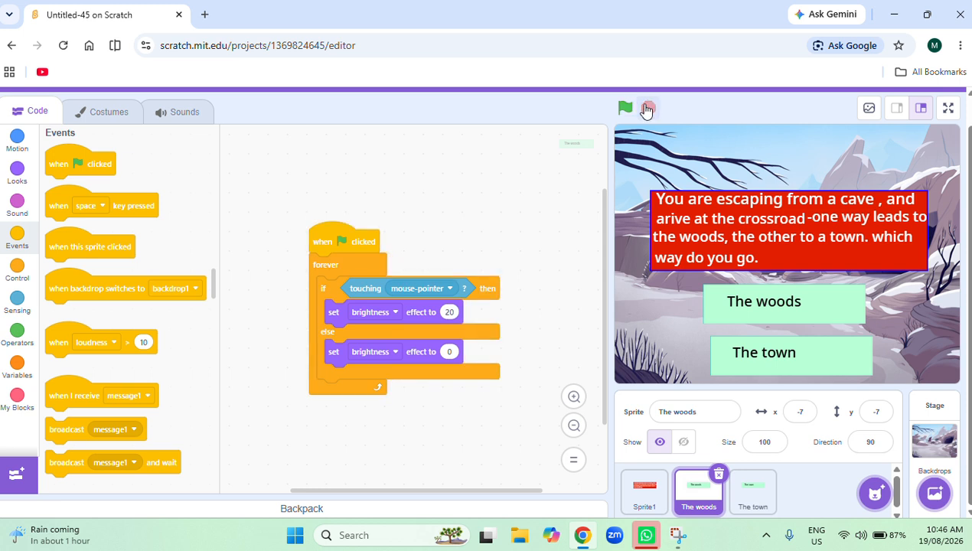
Copy the complete brightness script from "The woods" to "The town" sprite and open that sprite's code.
{"action": "left_click_drag", "start_coordinate": [360, 237], "coordinate": [758, 495]}
{"action": "left_click", "coordinate": [758, 495]}
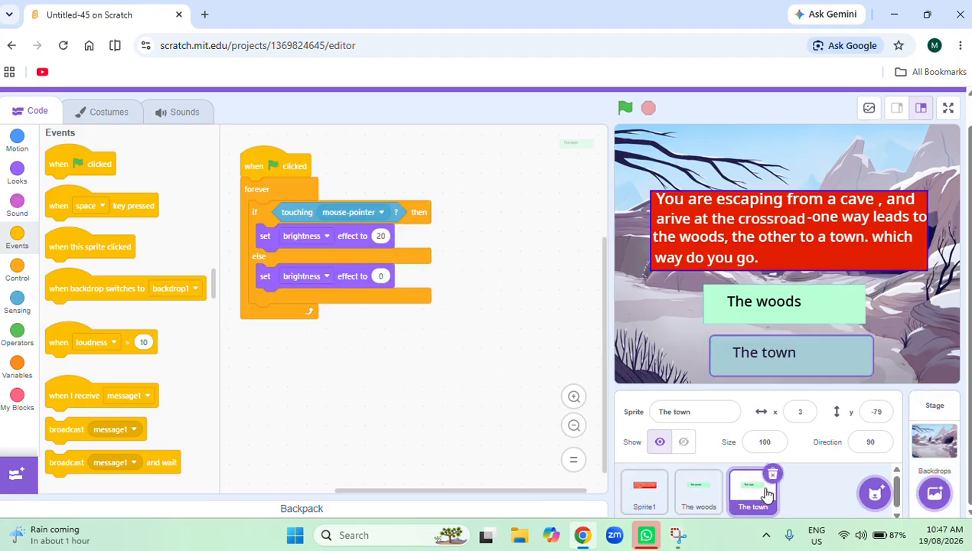
{"action": "left_click_drag", "start_coordinate": [392, 386], "coordinate": [517, 415]}
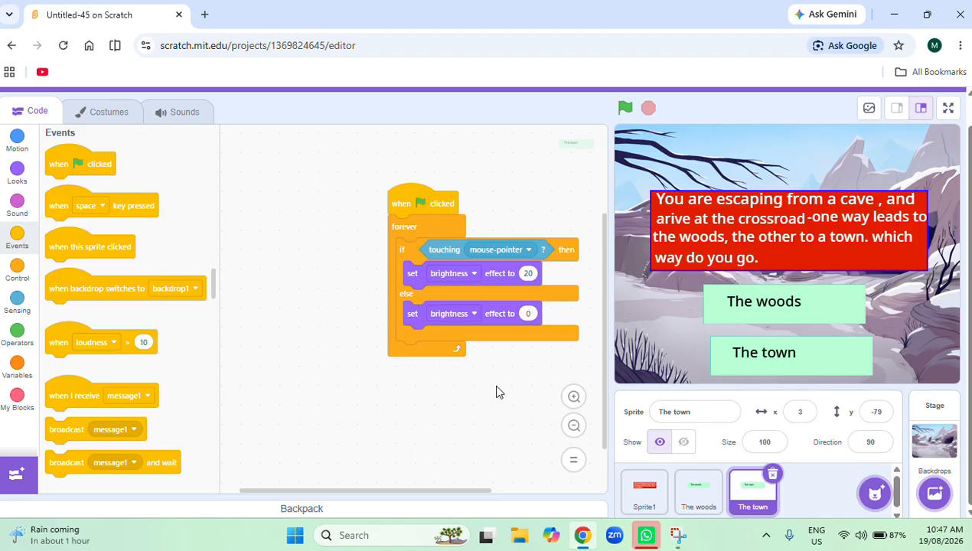
Test-run and stop the project, and nudge "The town" button to about x -2, y -77.
{"action": "left_click", "coordinate": [625, 107]}
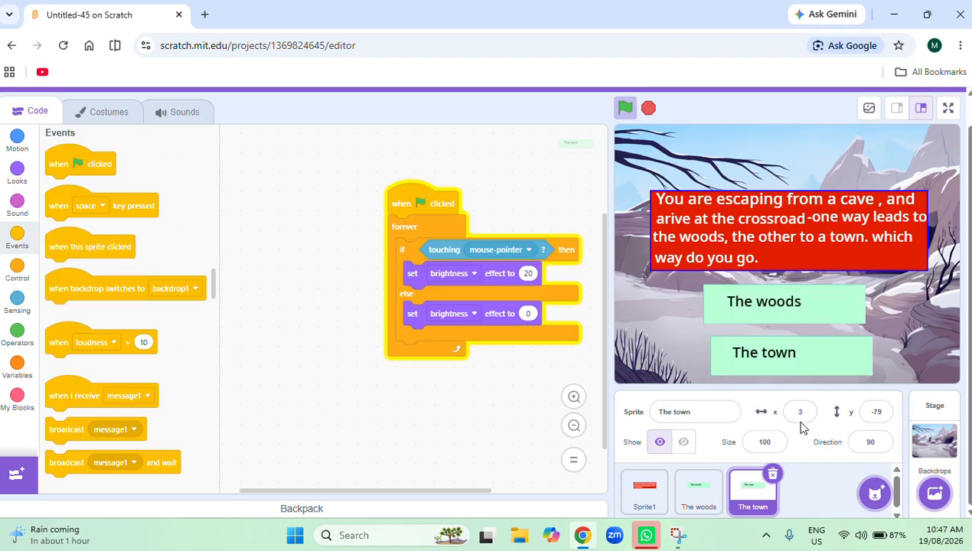
{"action": "left_click", "coordinate": [650, 105]}
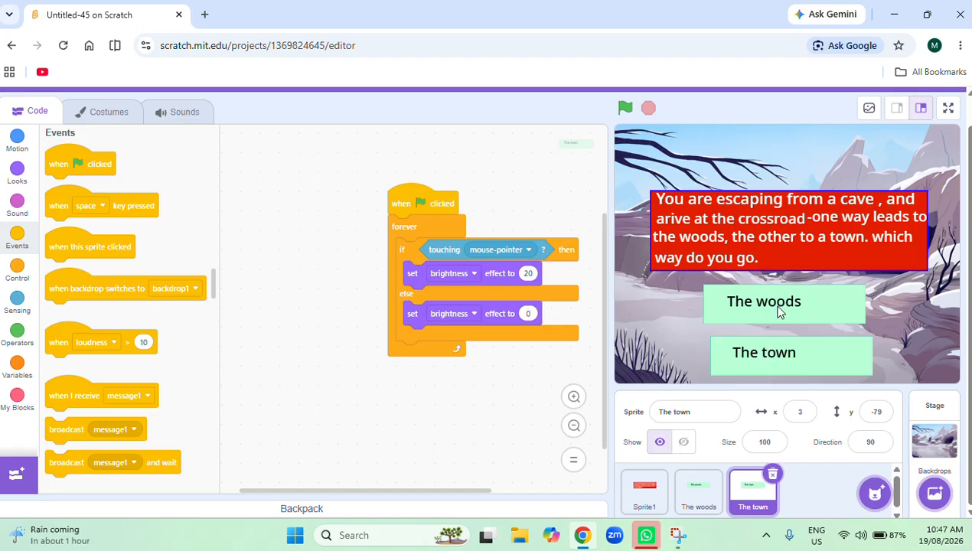
{"action": "mouse_move", "coordinate": [764, 369]}
{"action": "left_mouse_down"}
{"action": "mouse_move", "coordinate": [768, 347]}
{"action": "mouse_move", "coordinate": [781, 373]}
{"action": "mouse_move", "coordinate": [750, 354]}
{"action": "mouse_move", "coordinate": [770, 370]}
{"action": "left_mouse_up"}
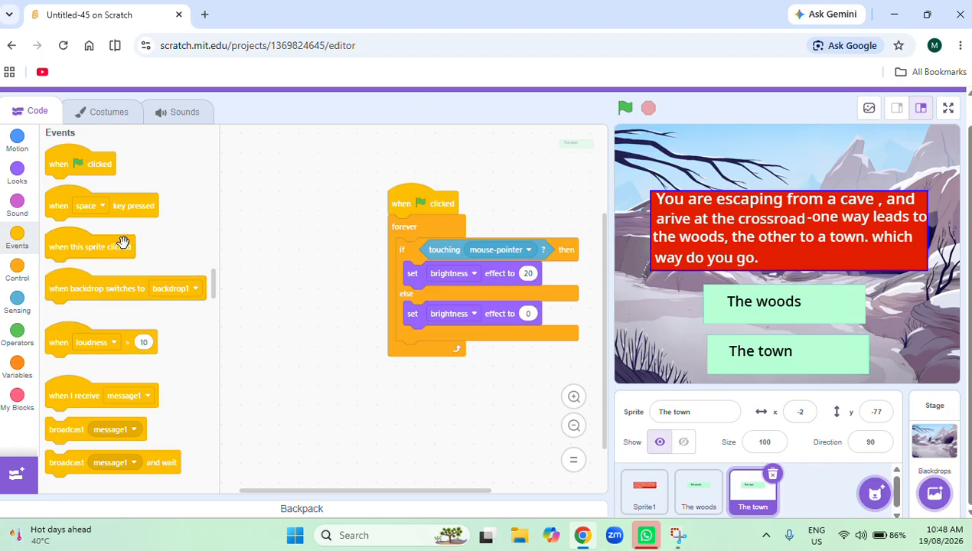
Start a new script on "The town" sprite with a "when this sprite clicked" block followed by a broadcast block.
{"action": "left_click_drag", "start_coordinate": [121, 253], "coordinate": [391, 399]}
{"action": "scroll", "coordinate": [442, 363], "scroll_direction": "down", "scroll_amount": 3}
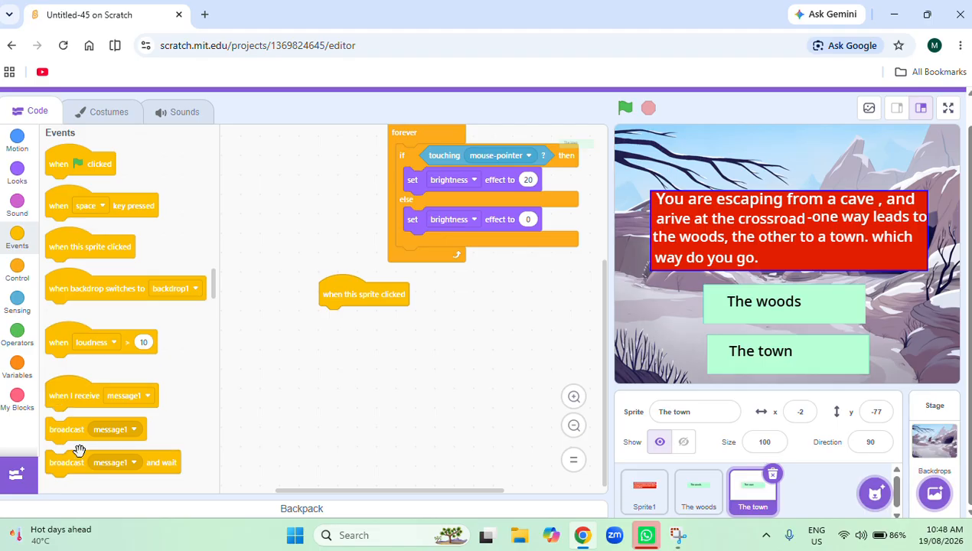
{"action": "left_click_drag", "start_coordinate": [68, 429], "coordinate": [349, 322]}
Create a new message named "the woods" for the broadcast block of "The town" sprite and test-run the project.
{"action": "left_click", "coordinate": [387, 322]}
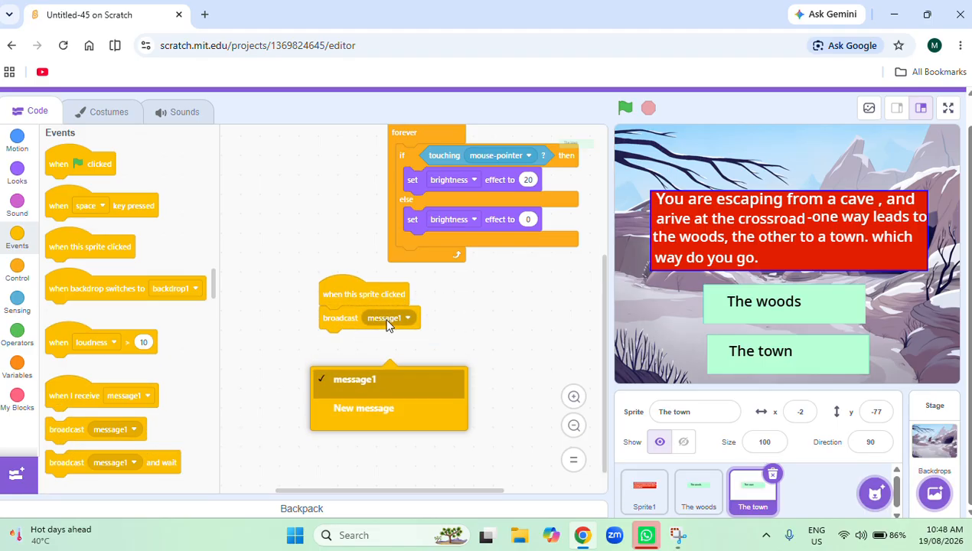
{"action": "left_click", "coordinate": [377, 410]}
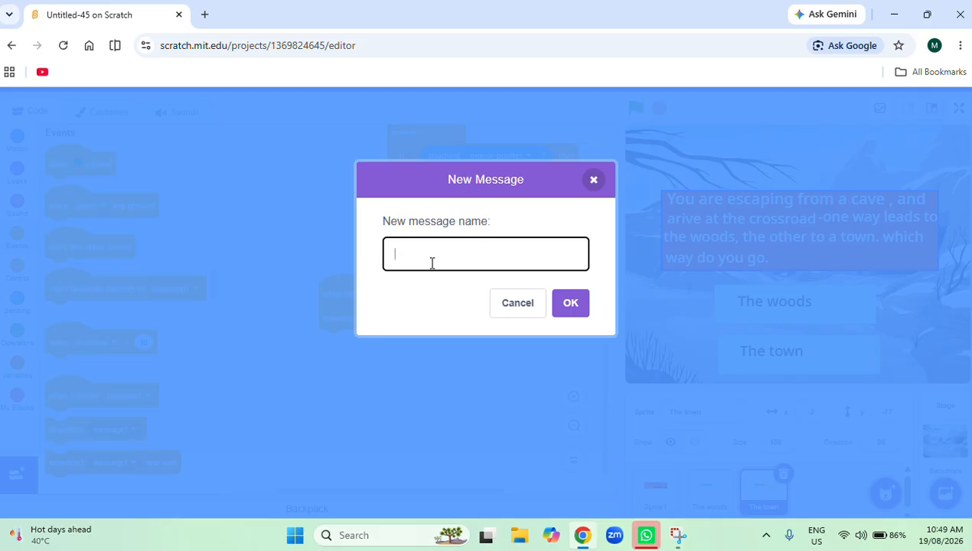
{"action": "type", "text": "Th"}
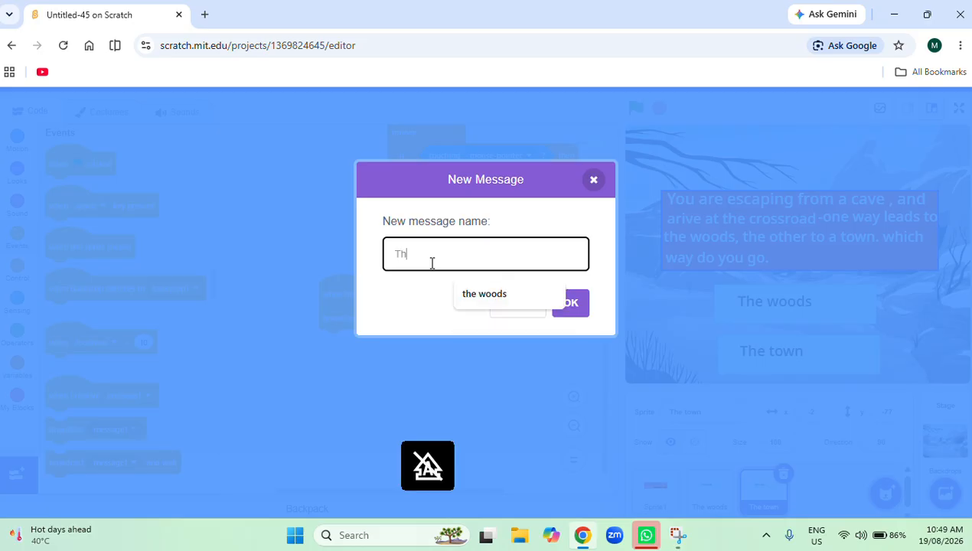
{"action": "type", "text": "e wo"}
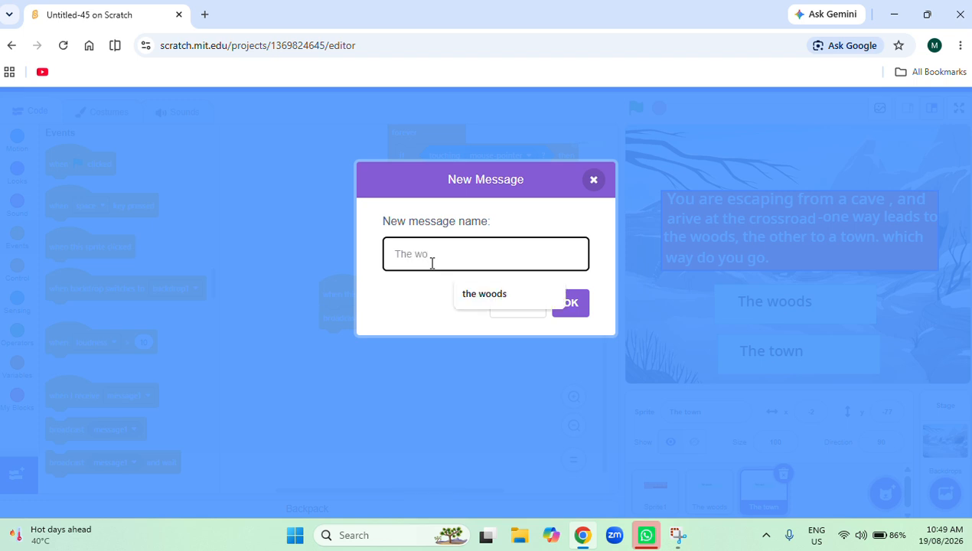
{"action": "type", "text": "ods"}
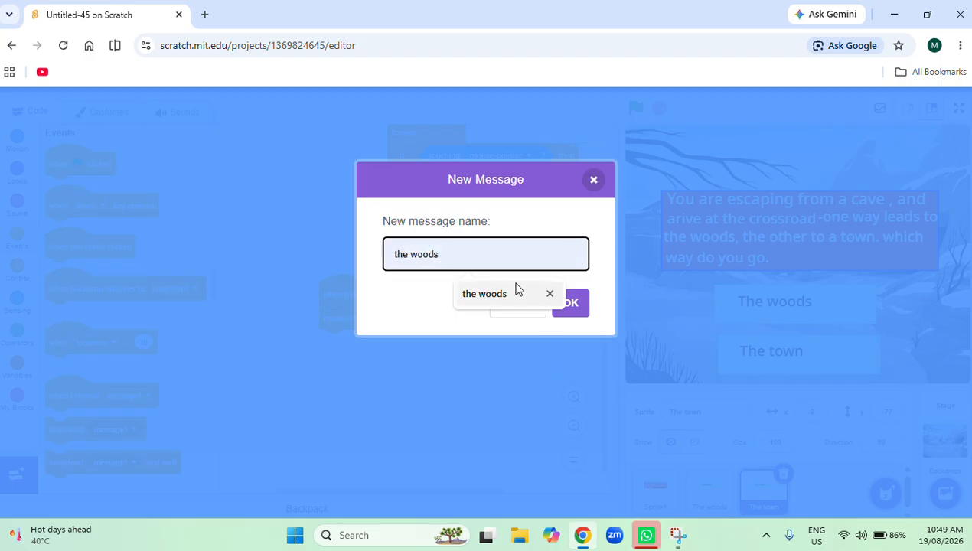
{"action": "left_click", "coordinate": [515, 291]}
{"action": "left_click", "coordinate": [567, 306]}
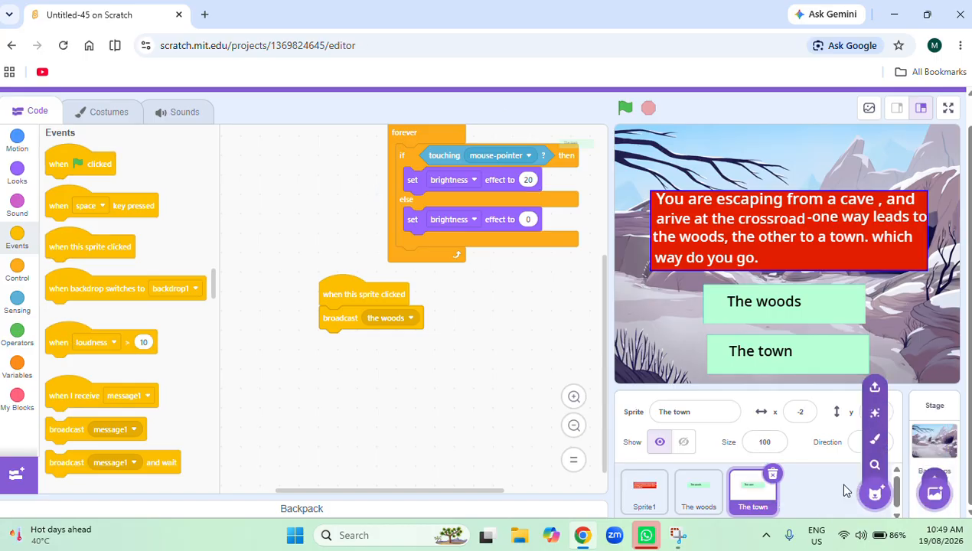
{"action": "left_click", "coordinate": [625, 108]}
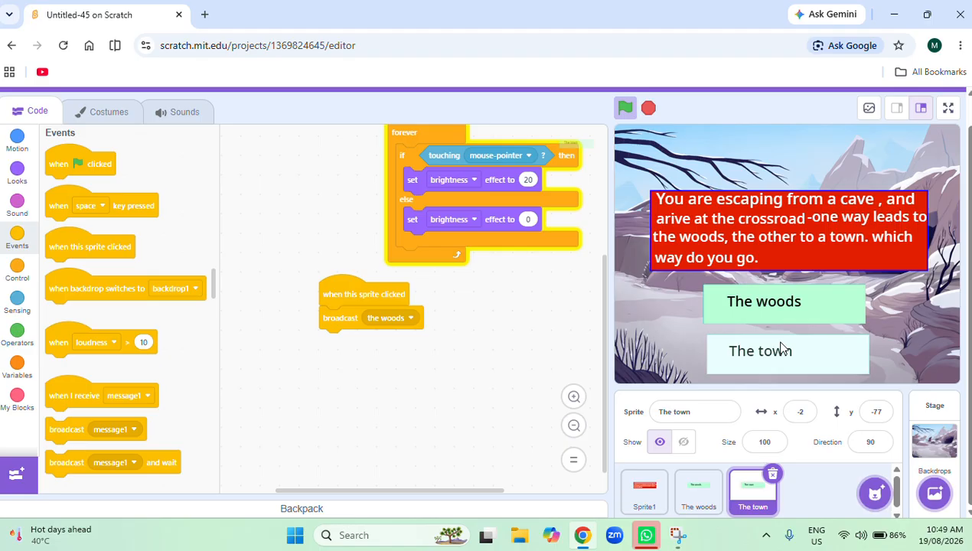
Find the Jungle backdrop in the backdrop library, add it, and move the red question box to about x -22, y 37.
{"action": "mouse_move", "coordinate": [943, 498]}
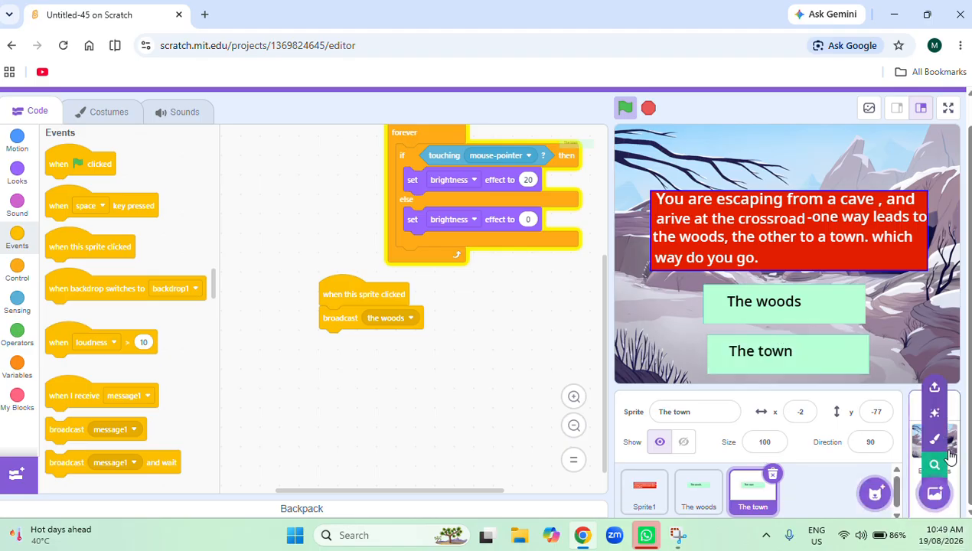
{"action": "left_click", "coordinate": [935, 464]}
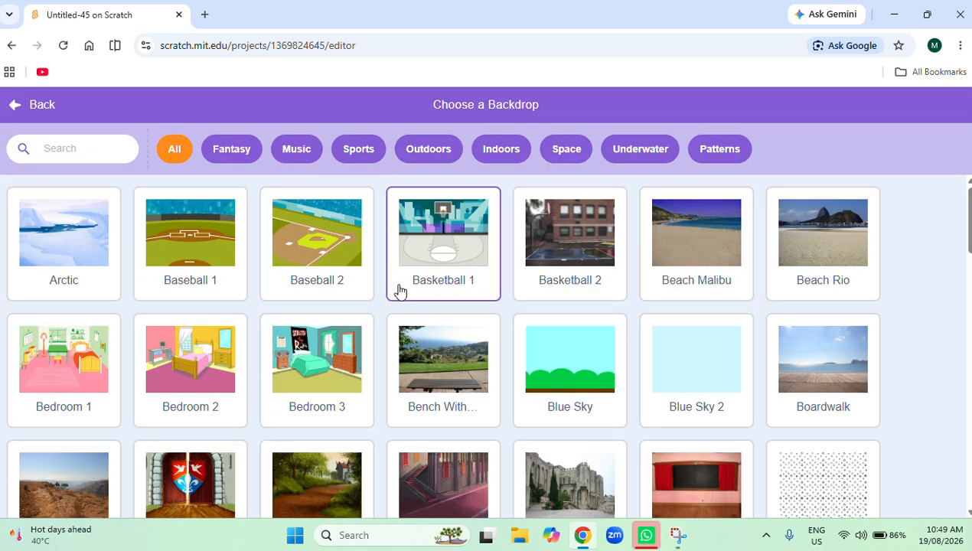
{"action": "scroll", "coordinate": [400, 291], "scroll_direction": "down", "scroll_amount": 5}
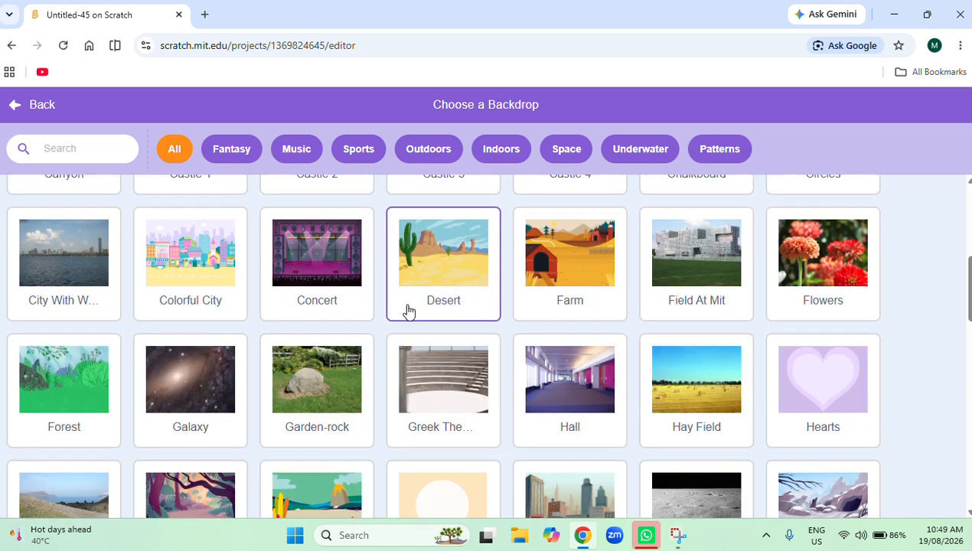
{"action": "scroll", "coordinate": [408, 310], "scroll_direction": "down", "scroll_amount": 5}
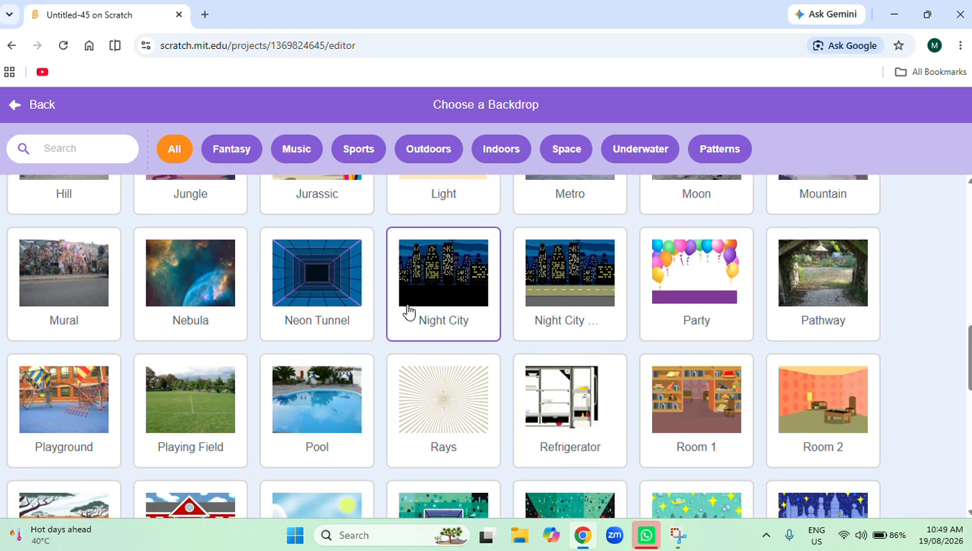
{"action": "scroll", "coordinate": [408, 310], "scroll_direction": "down", "scroll_amount": 4}
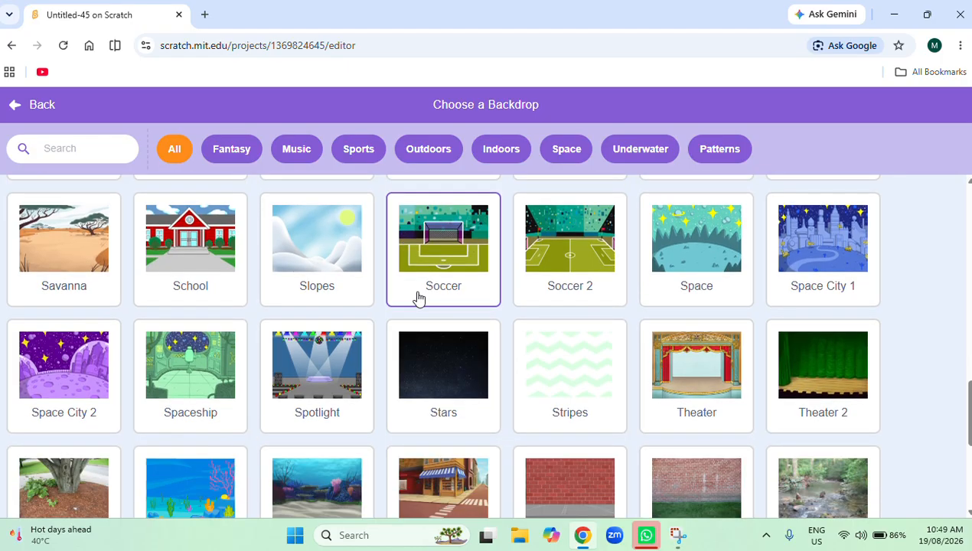
{"action": "scroll", "coordinate": [418, 297], "scroll_direction": "down", "scroll_amount": 3}
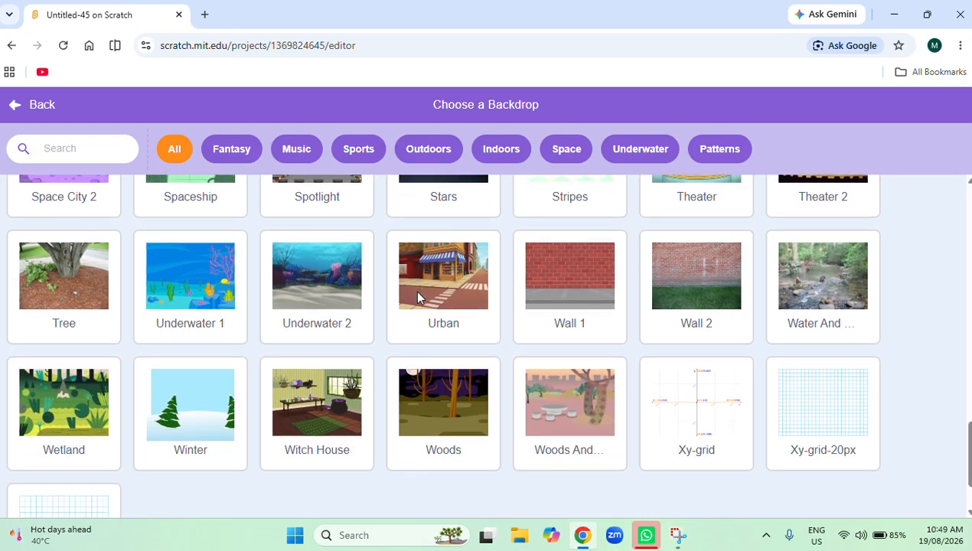
{"action": "scroll", "coordinate": [417, 298], "scroll_direction": "down", "scroll_amount": 2}
{"action": "scroll", "coordinate": [418, 297], "scroll_direction": "up", "scroll_amount": 4}
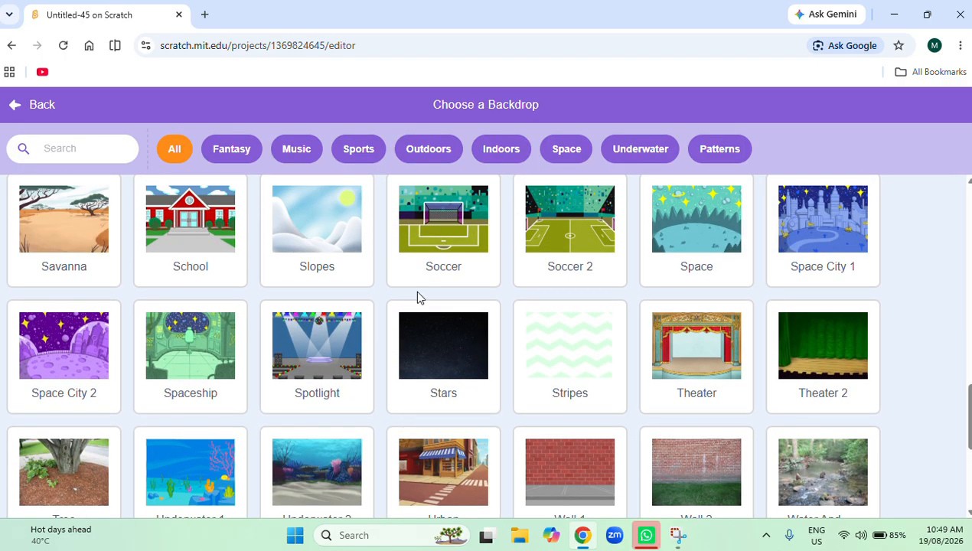
{"action": "left_click", "coordinate": [73, 143]}
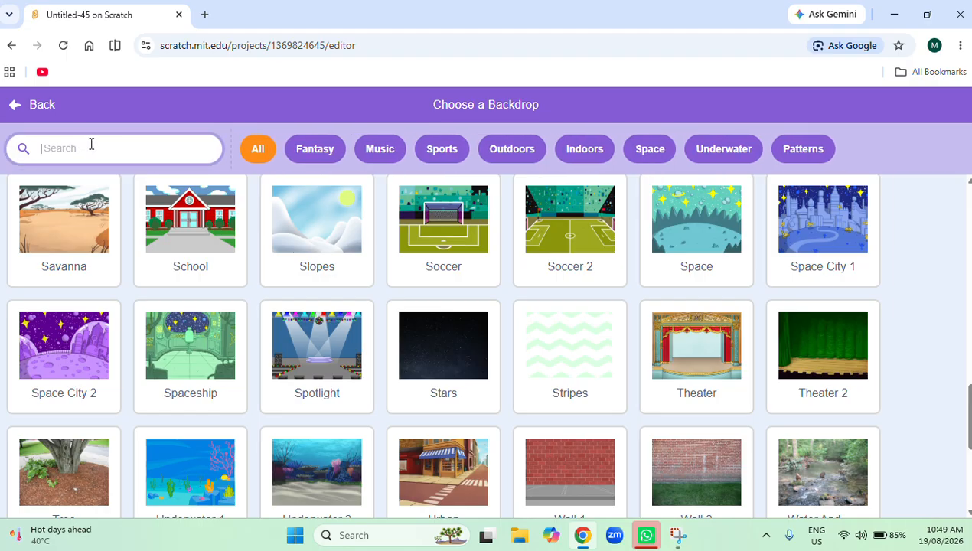
{"action": "type", "text": "fo"}
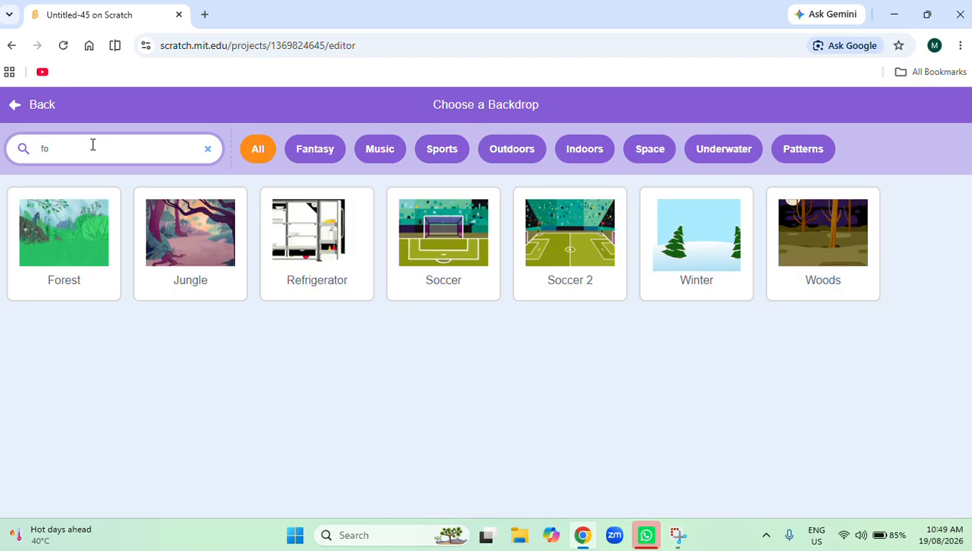
{"action": "left_click", "coordinate": [202, 283]}
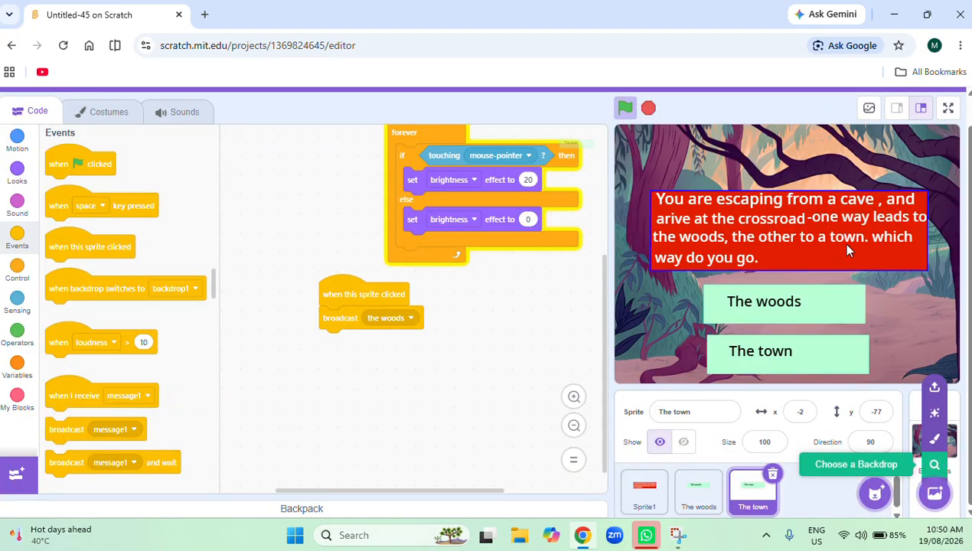
{"action": "left_click_drag", "start_coordinate": [842, 244], "coordinate": [841, 223]}
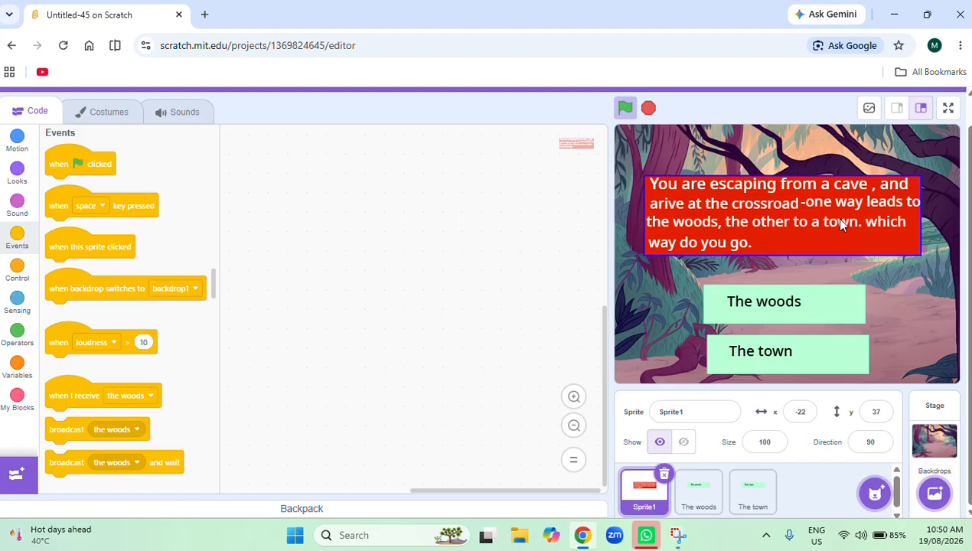
Give the Stage a script that switches the backdrop to Jungle when it receives "the woods".
{"action": "left_click", "coordinate": [938, 452]}
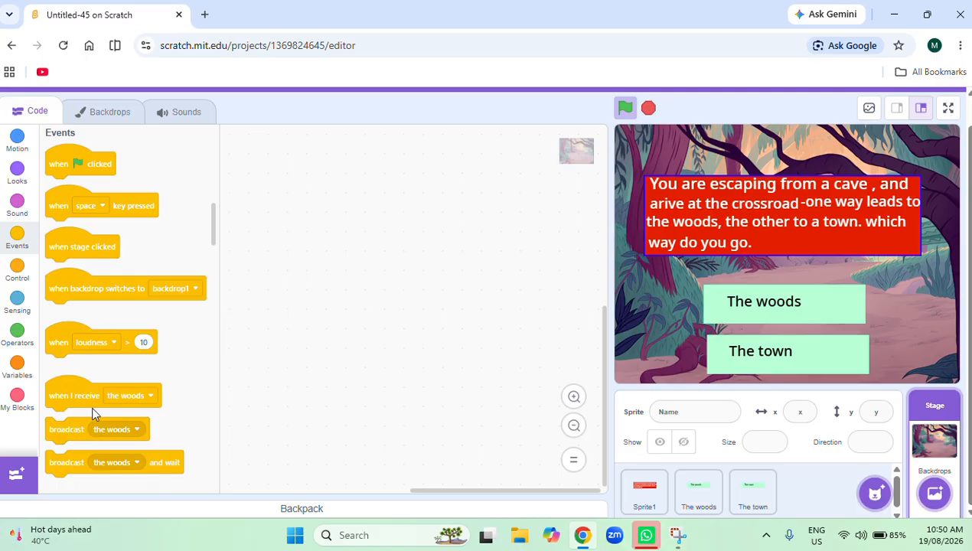
{"action": "left_click_drag", "start_coordinate": [92, 406], "coordinate": [360, 232]}
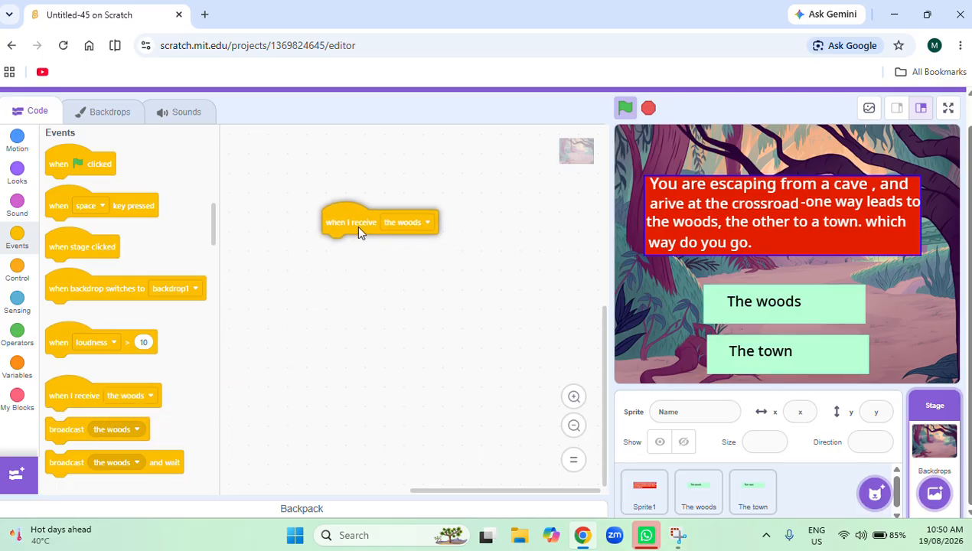
{"action": "left_click", "coordinate": [402, 223]}
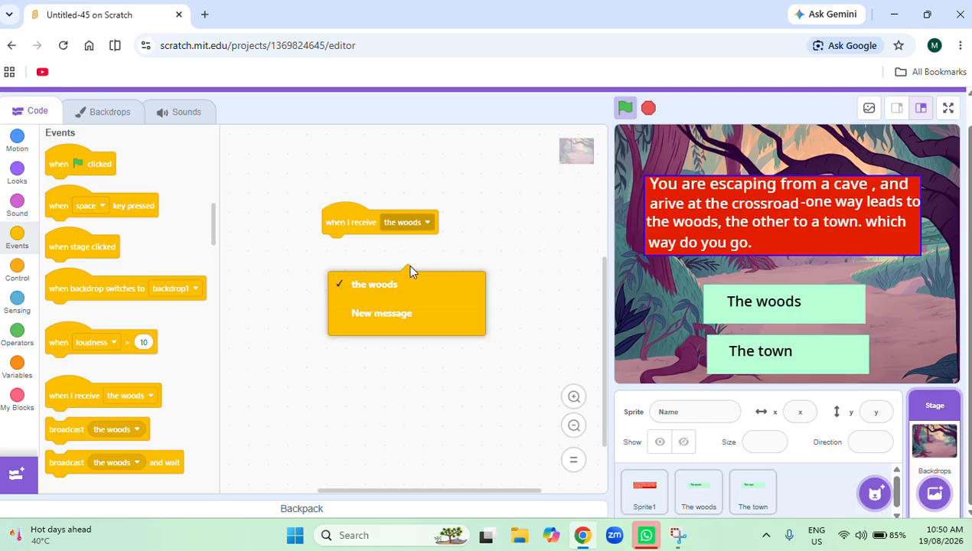
{"action": "left_click", "coordinate": [374, 260]}
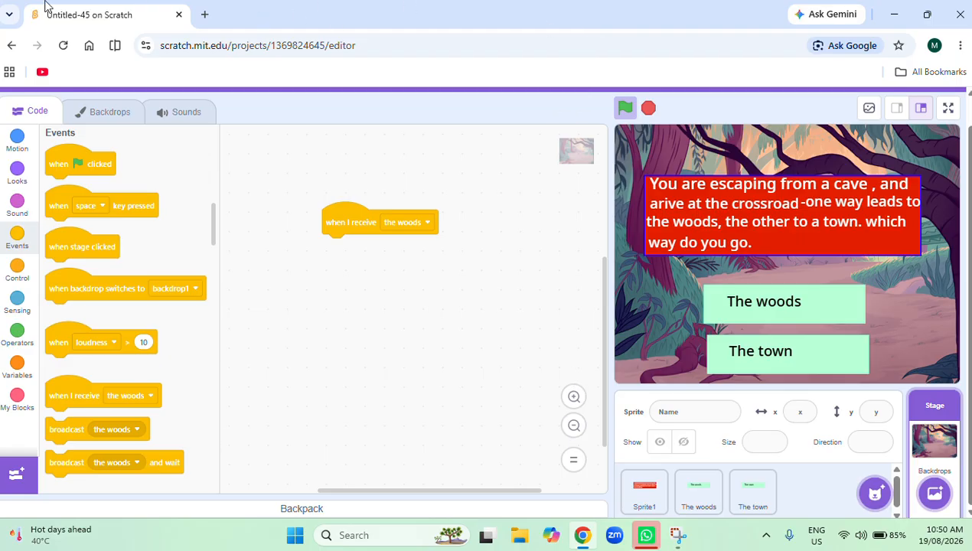
{"action": "left_click", "coordinate": [24, 162]}
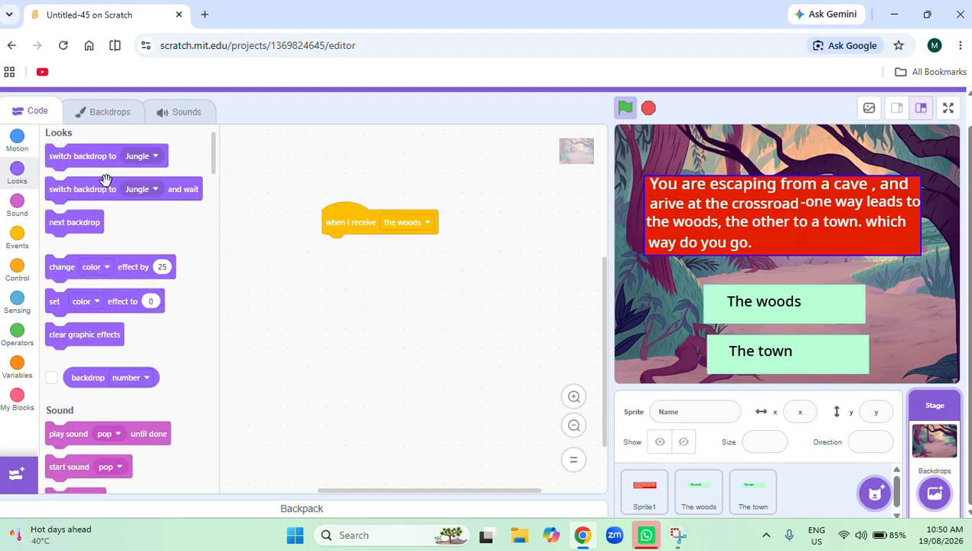
{"action": "left_click_drag", "start_coordinate": [102, 159], "coordinate": [387, 272]}
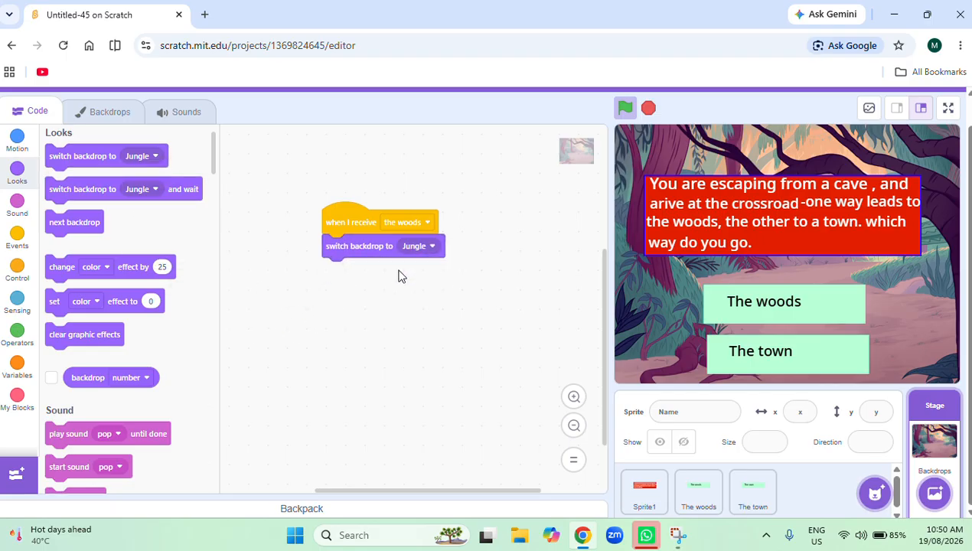
Add a Stage script that switches the backdrop to Mountain when the green flag is clicked, and test it with "The town" button.
{"action": "left_click", "coordinate": [10, 245]}
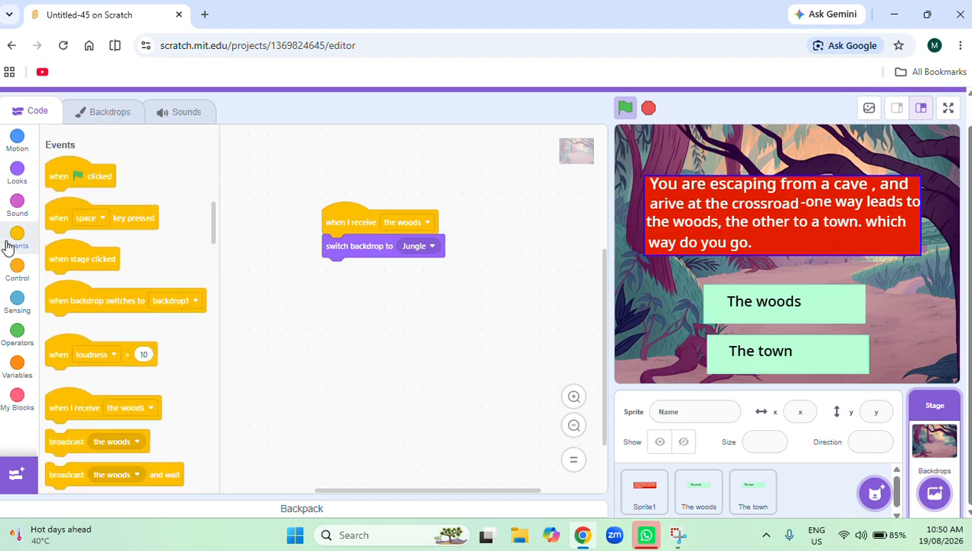
{"action": "left_click_drag", "start_coordinate": [82, 157], "coordinate": [395, 294]}
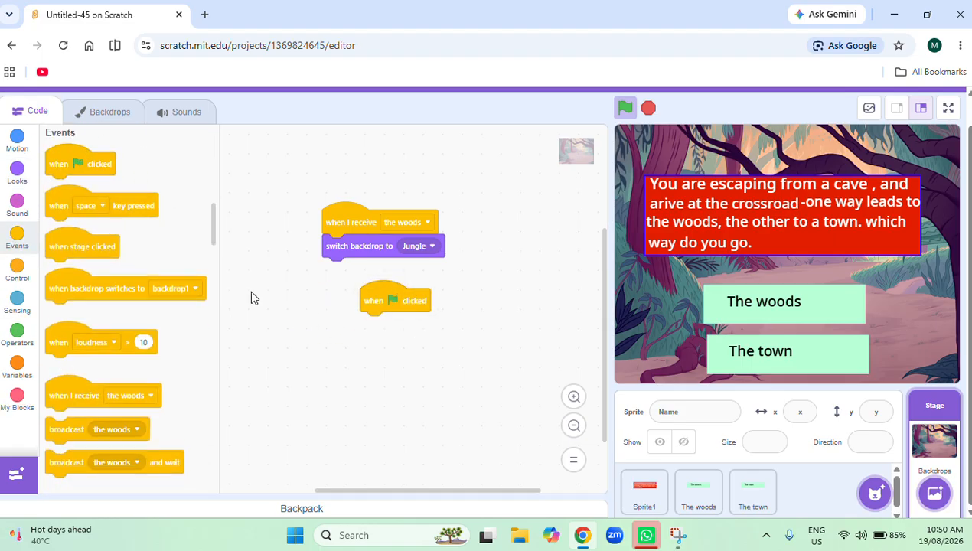
{"action": "left_click", "coordinate": [15, 176]}
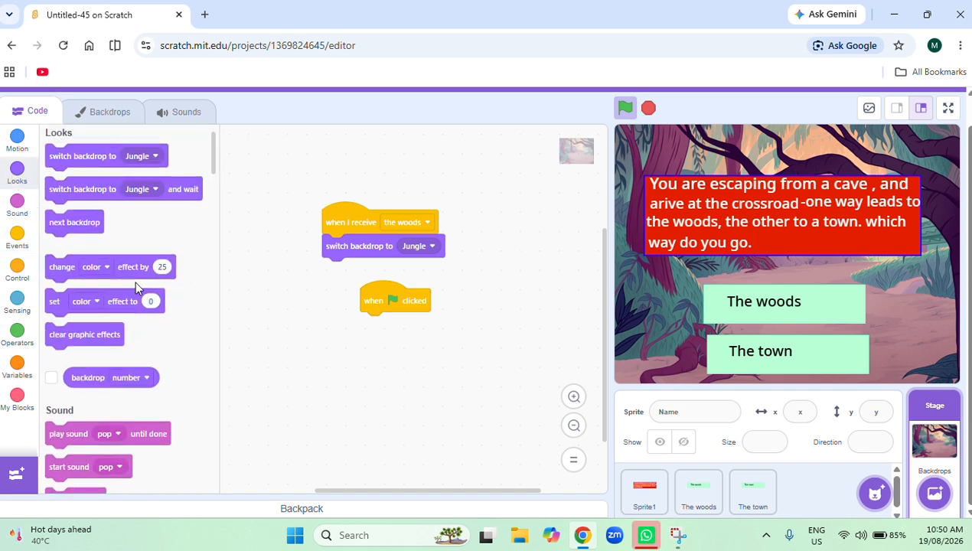
{"action": "left_click_drag", "start_coordinate": [98, 159], "coordinate": [445, 323]}
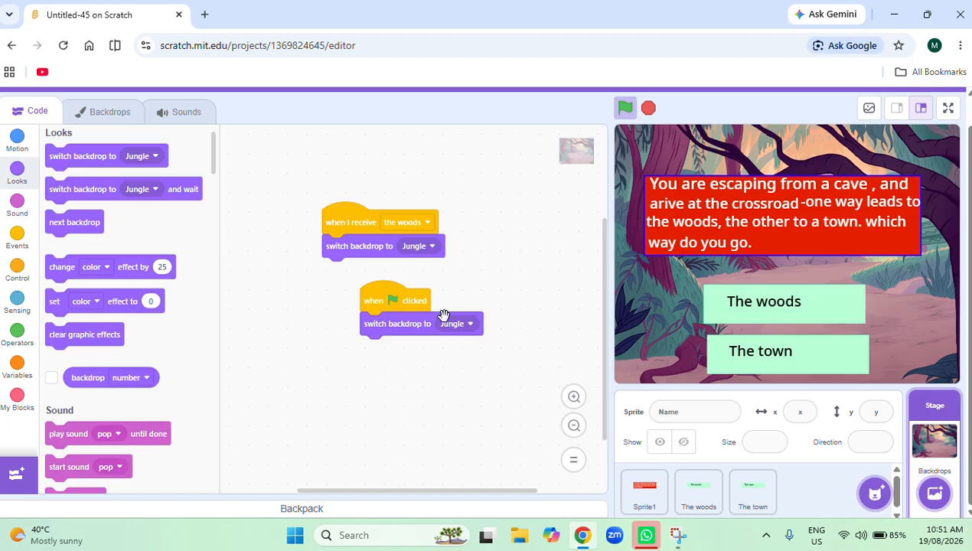
{"action": "left_click", "coordinate": [460, 324]}
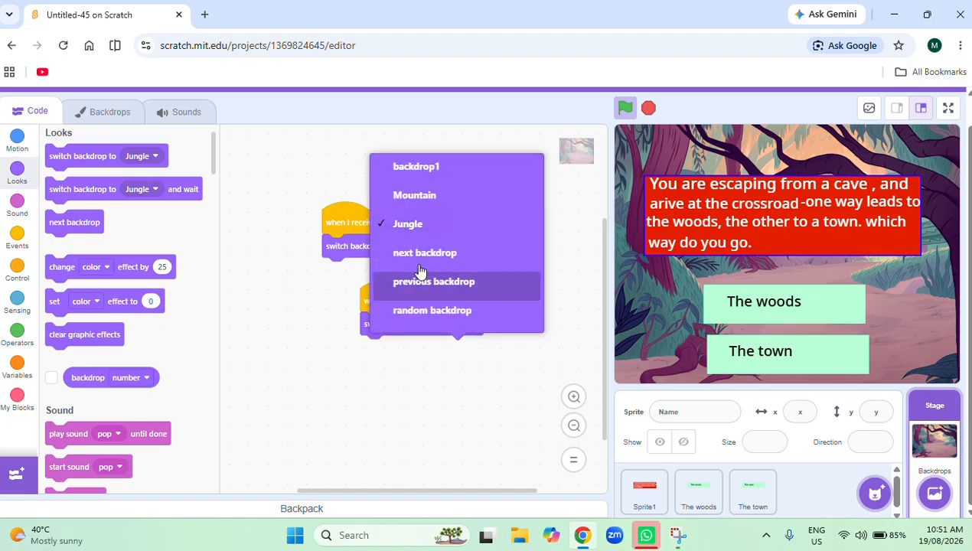
{"action": "left_click", "coordinate": [425, 197]}
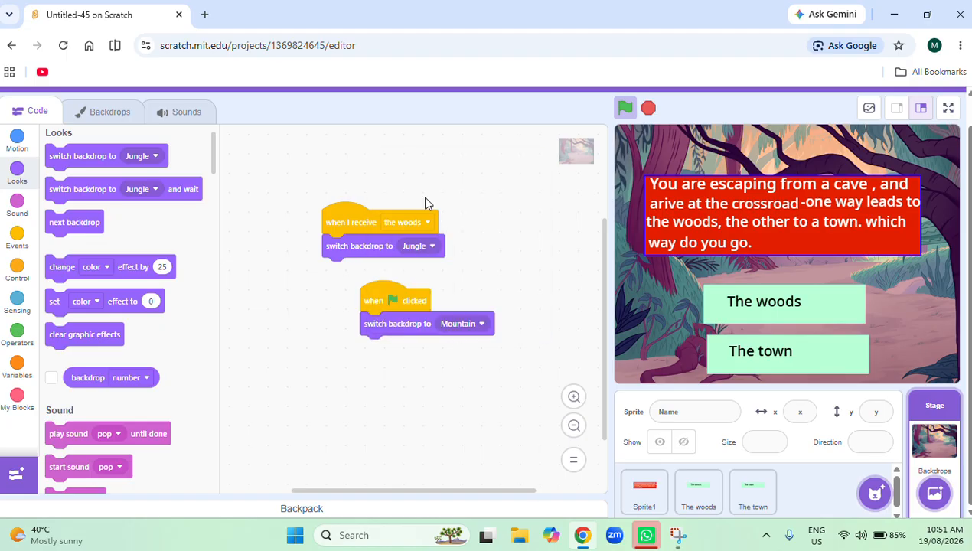
{"action": "left_click", "coordinate": [625, 108]}
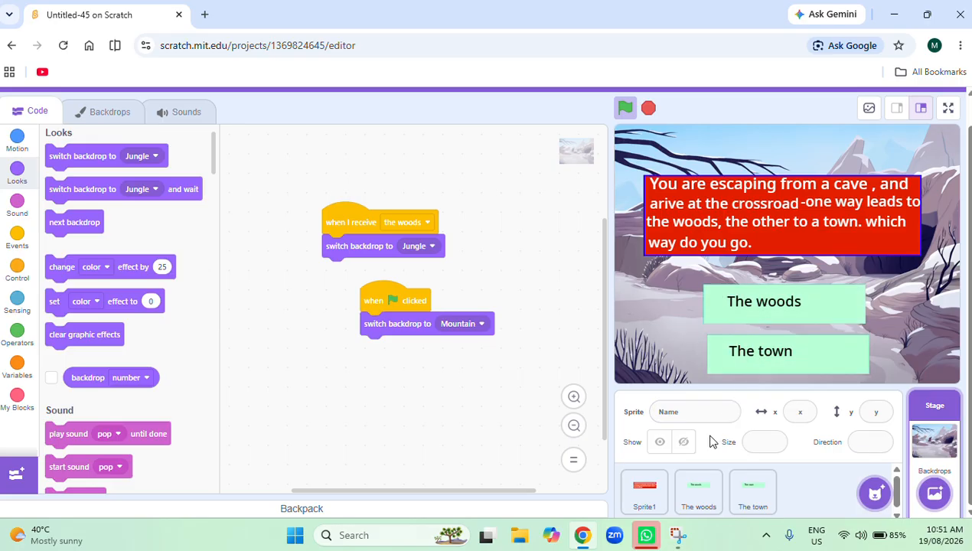
{"action": "left_click", "coordinate": [791, 366]}
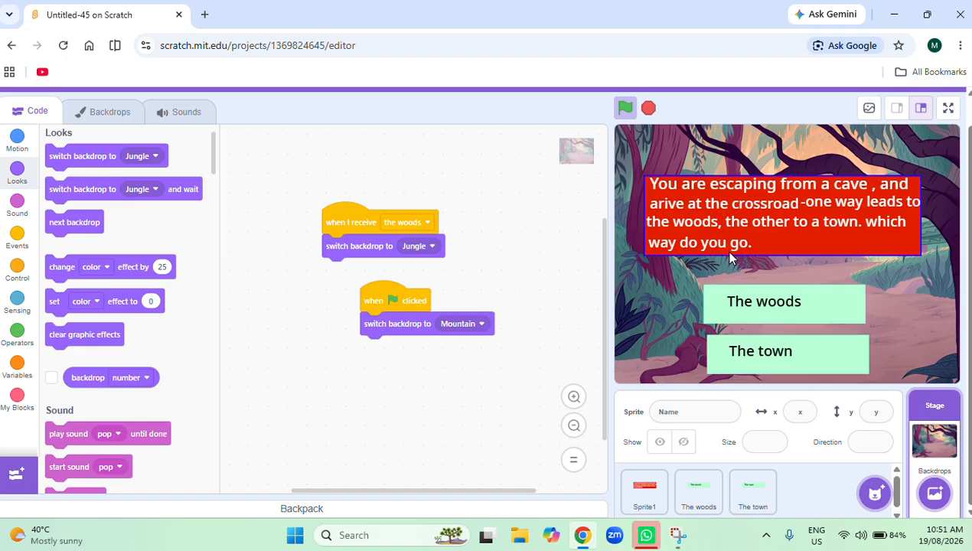
Rename the red question box sprite to "Question".
{"action": "left_click", "coordinate": [643, 501]}
{"action": "left_click", "coordinate": [688, 411]}
{"action": "key", "text": "BackSpace"}
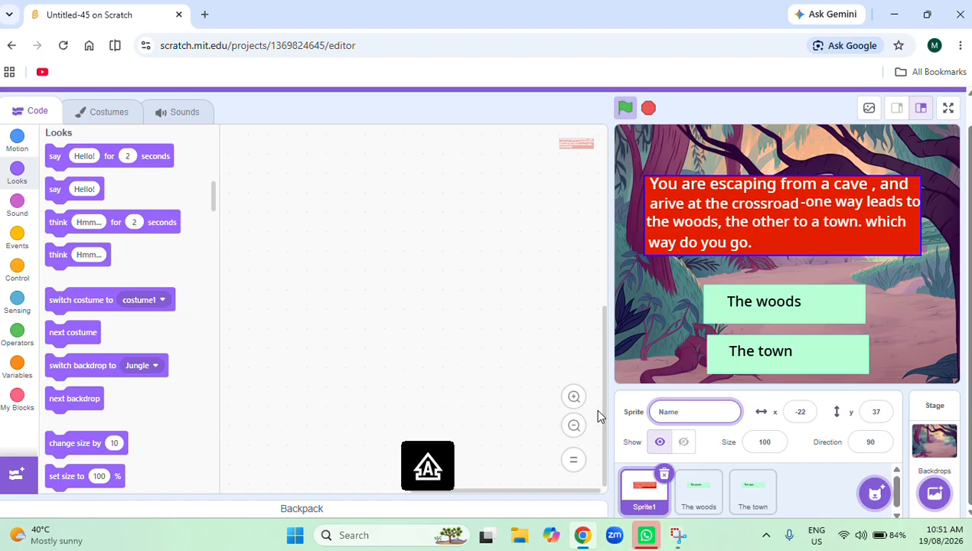
{"action": "type", "text": "Question"}
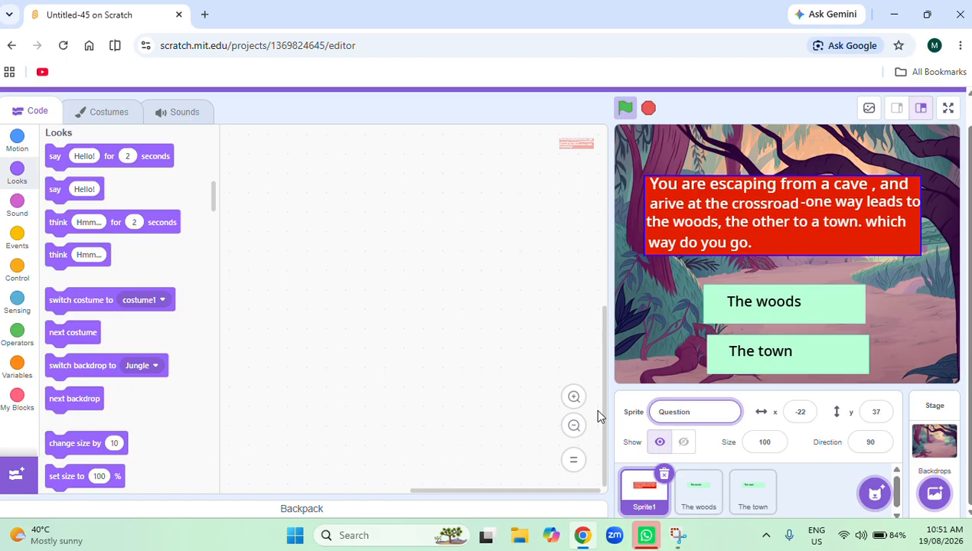
{"action": "left_click", "coordinate": [258, 216]}
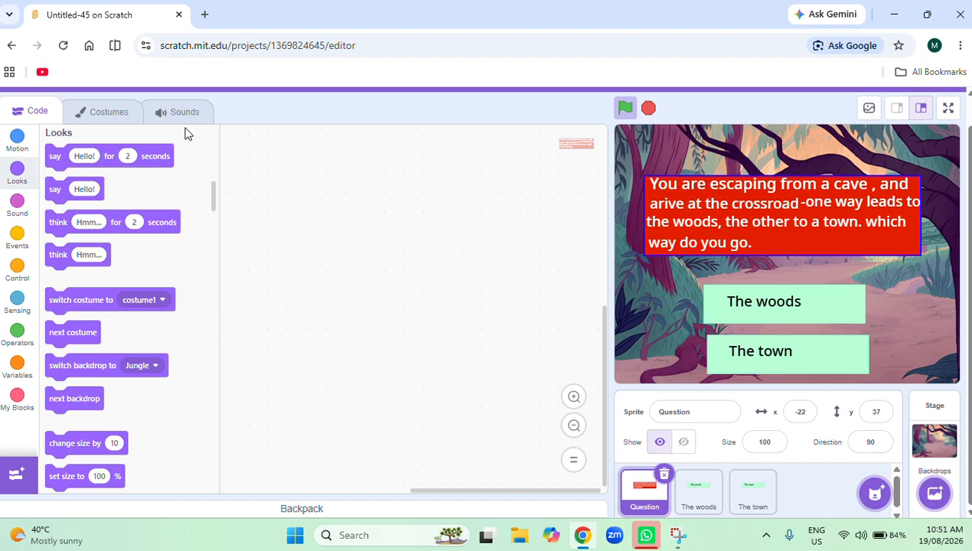
Duplicate costume1 of the Question sprite.
{"action": "left_click", "coordinate": [98, 113]}
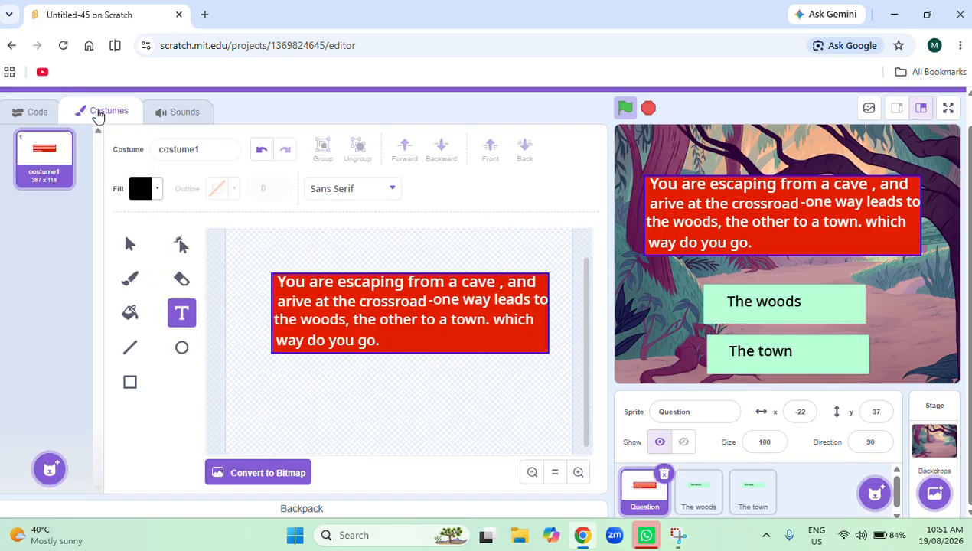
{"action": "right_click", "coordinate": [38, 159]}
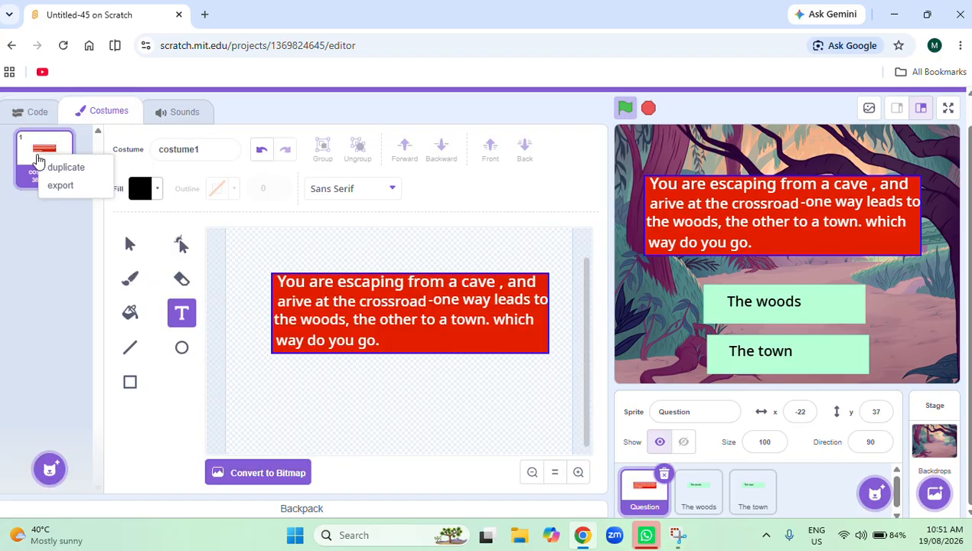
{"action": "left_click", "coordinate": [74, 175]}
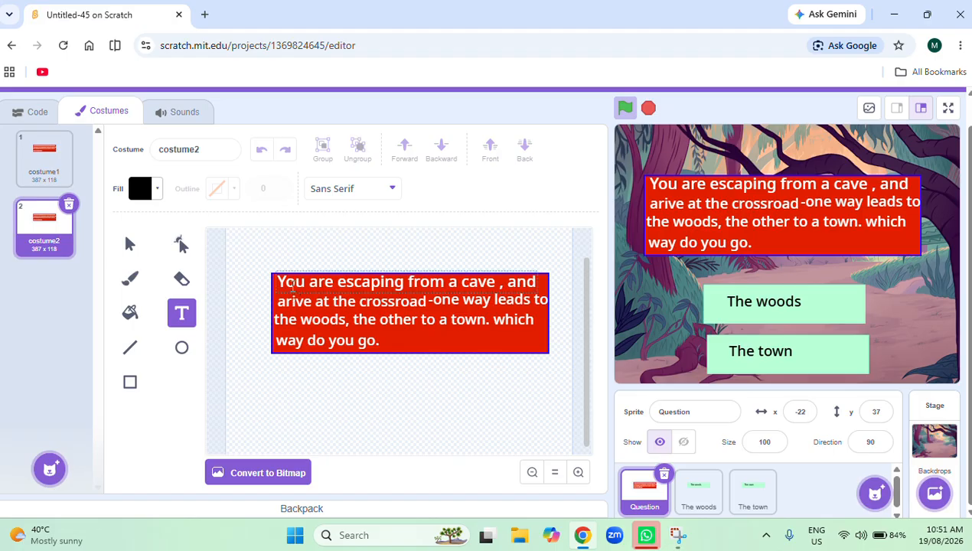
Delete every white text line from costume2, leaving only the empty red rectangle.
{"action": "left_click", "coordinate": [131, 244]}
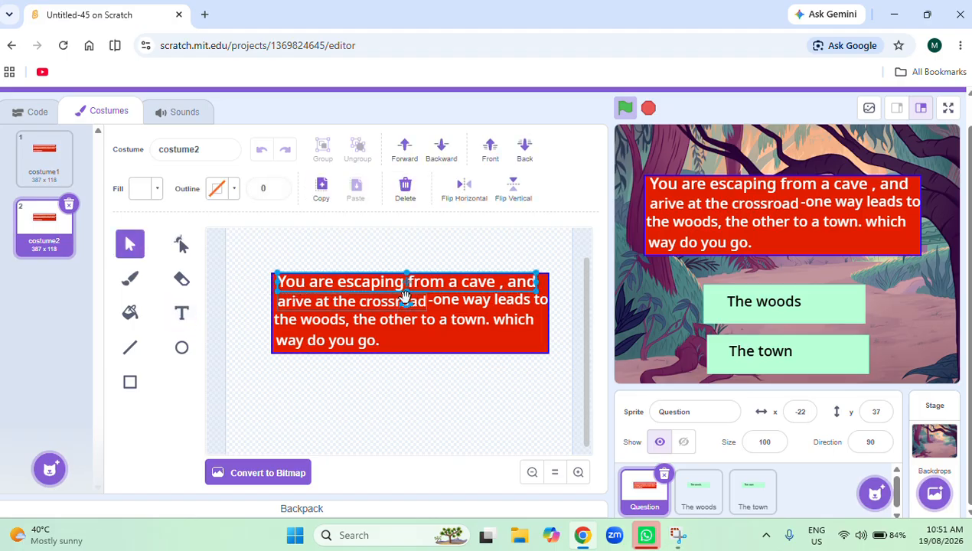
{"action": "left_click_drag", "start_coordinate": [401, 298], "coordinate": [404, 433]}
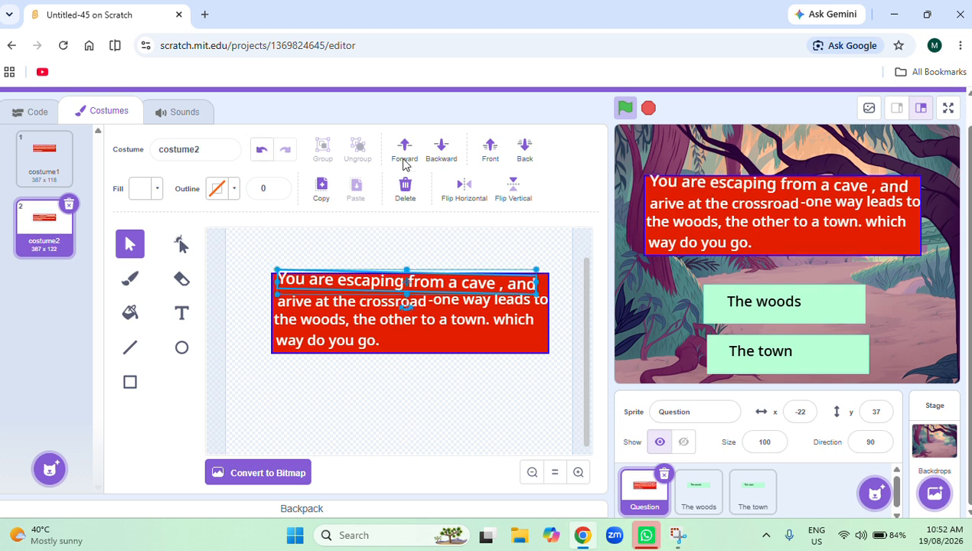
{"action": "left_click", "coordinate": [405, 191]}
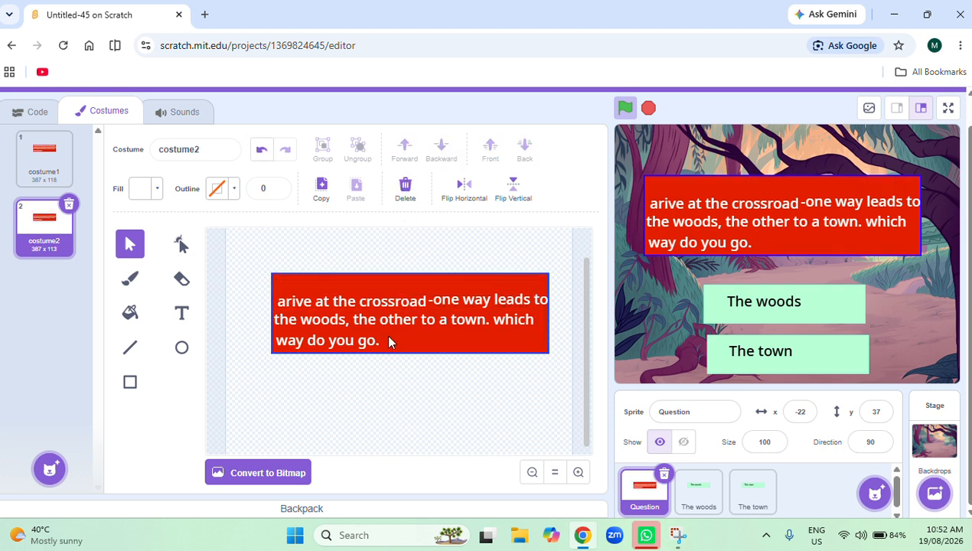
{"action": "left_click", "coordinate": [406, 301]}
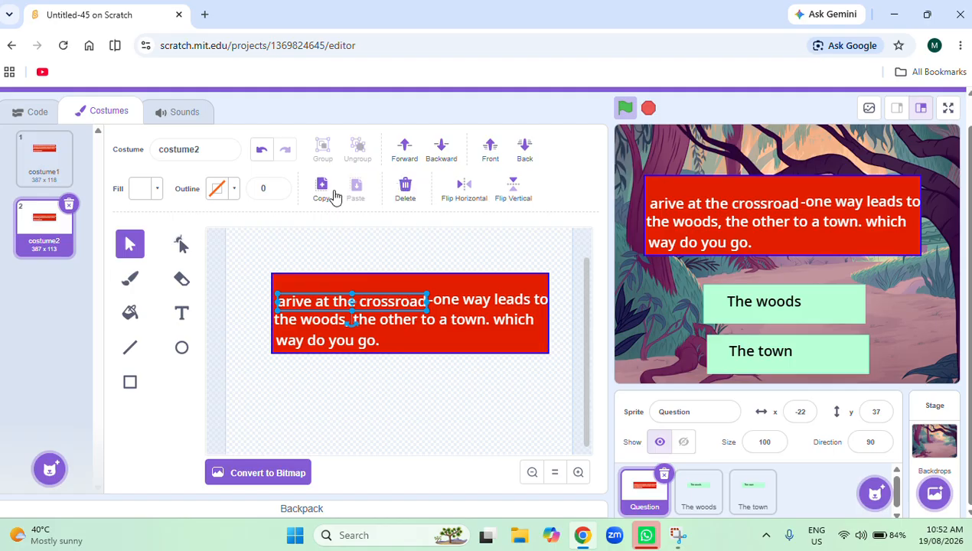
{"action": "left_click", "coordinate": [405, 188]}
{"action": "left_click", "coordinate": [457, 303]}
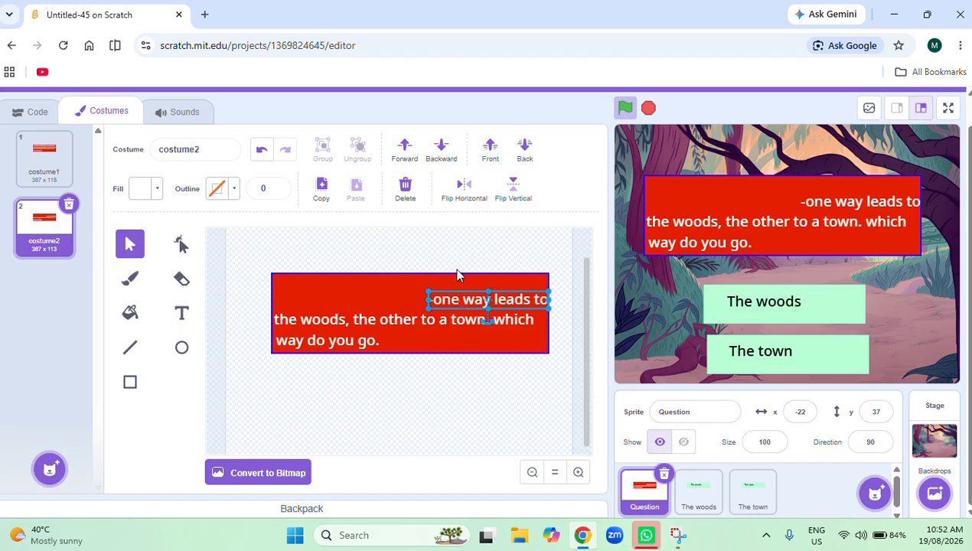
{"action": "left_click", "coordinate": [406, 187]}
{"action": "left_click", "coordinate": [442, 323]}
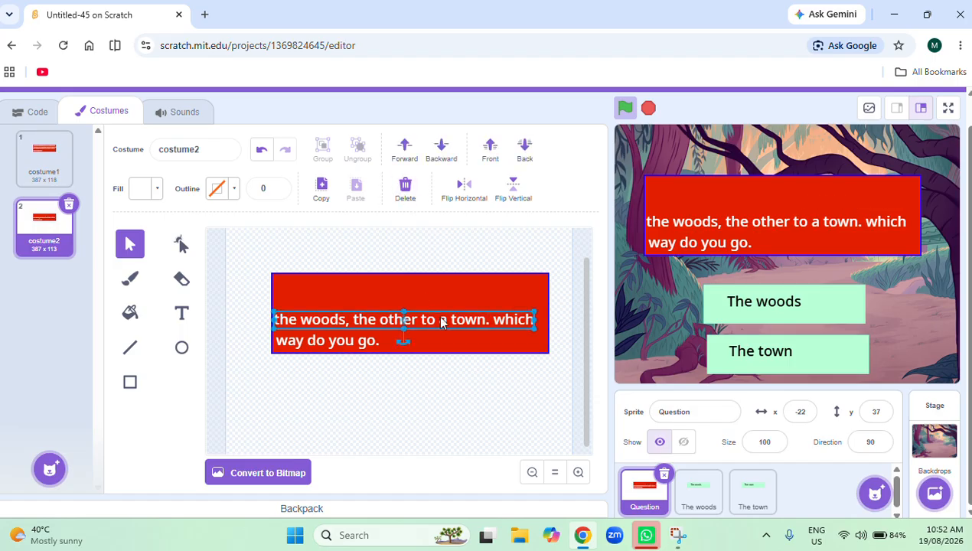
{"action": "left_click", "coordinate": [402, 202]}
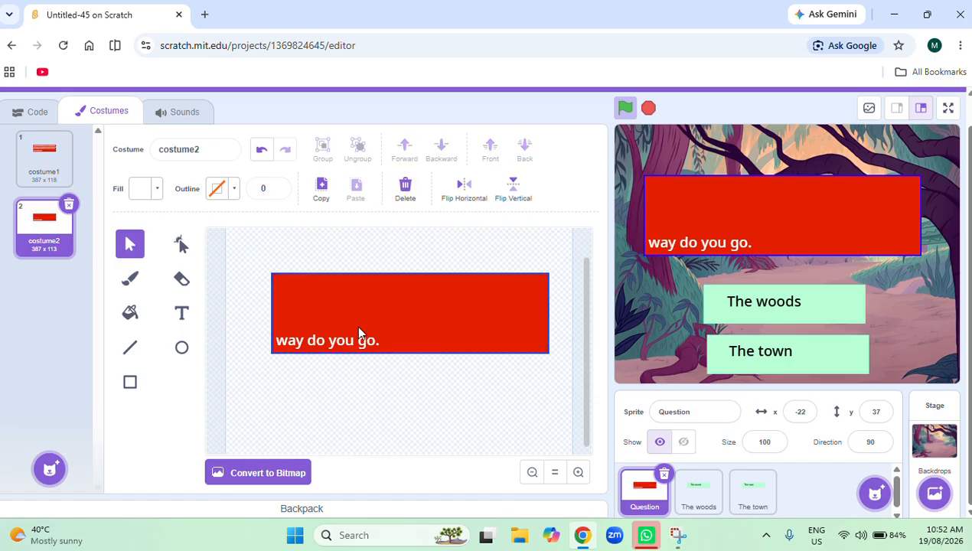
{"action": "left_click", "coordinate": [358, 338]}
{"action": "left_click", "coordinate": [407, 200]}
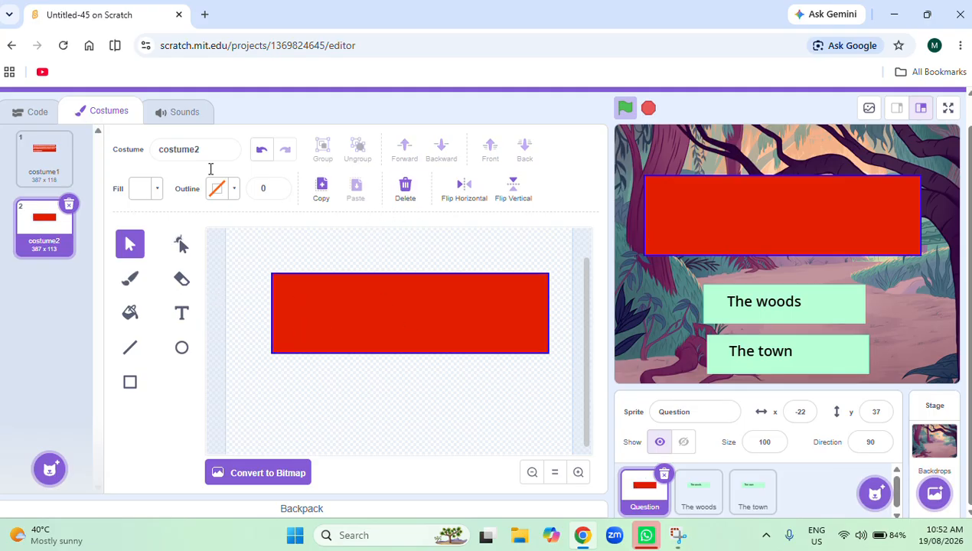
Fill the rectangle in costume2 with yellow, using color 18, saturation 71 and brightness 100.
{"action": "left_click", "coordinate": [150, 189]}
{"action": "left_click_drag", "start_coordinate": [88, 309], "coordinate": [296, 332]}
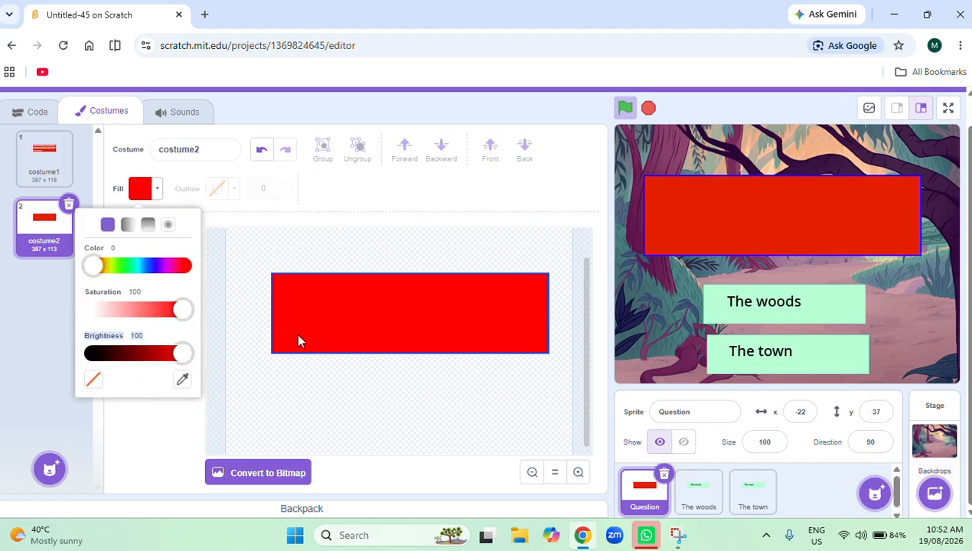
{"action": "left_click_drag", "start_coordinate": [87, 269], "coordinate": [117, 280]}
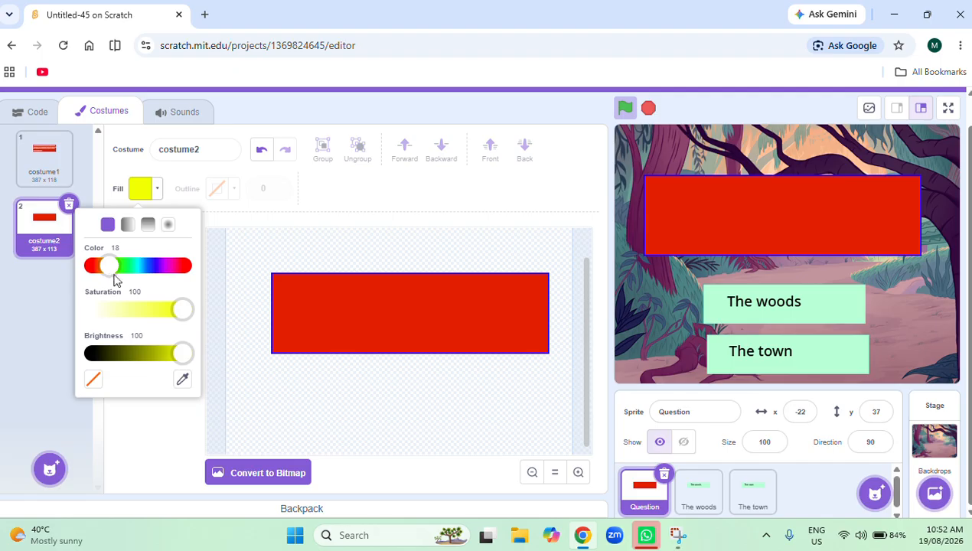
{"action": "left_click", "coordinate": [156, 313]}
{"action": "left_click", "coordinate": [333, 314]}
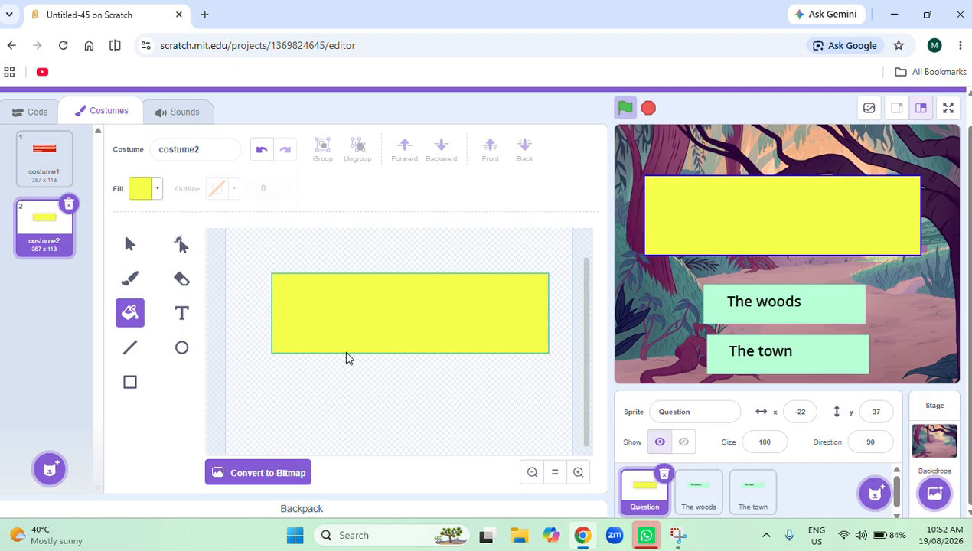
Set the Text tool's fill to black, with color 79, saturation 95 and brightness 0.
{"action": "left_click", "coordinate": [184, 319]}
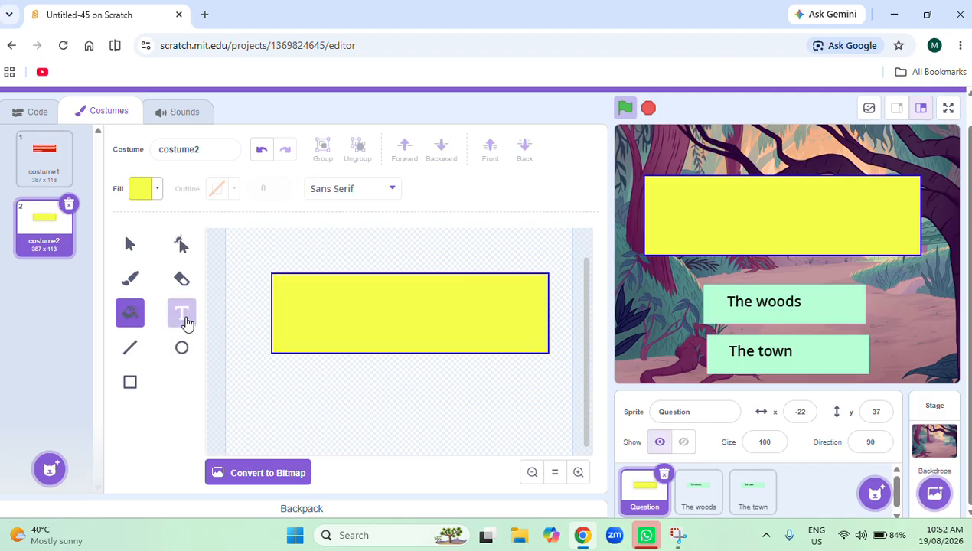
{"action": "left_click", "coordinate": [157, 190]}
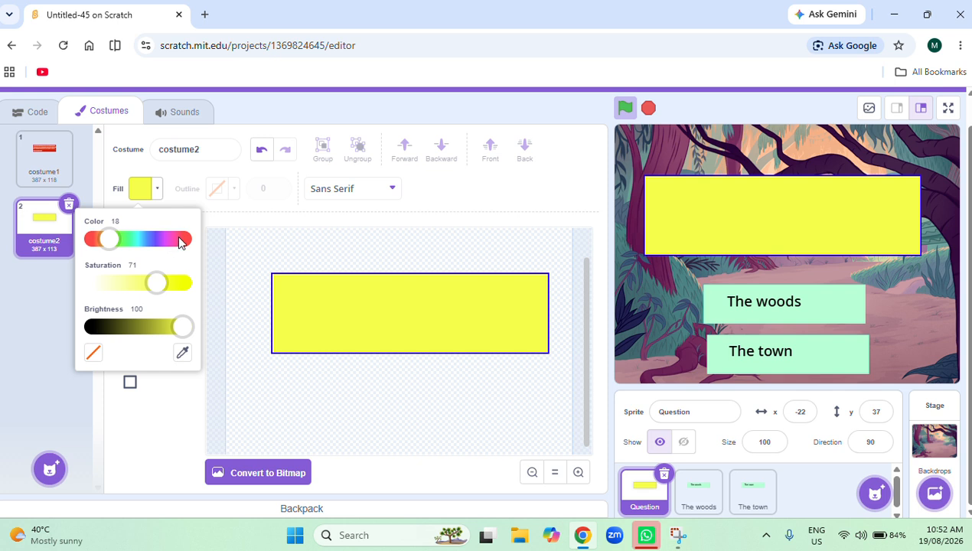
{"action": "left_click", "coordinate": [164, 239]}
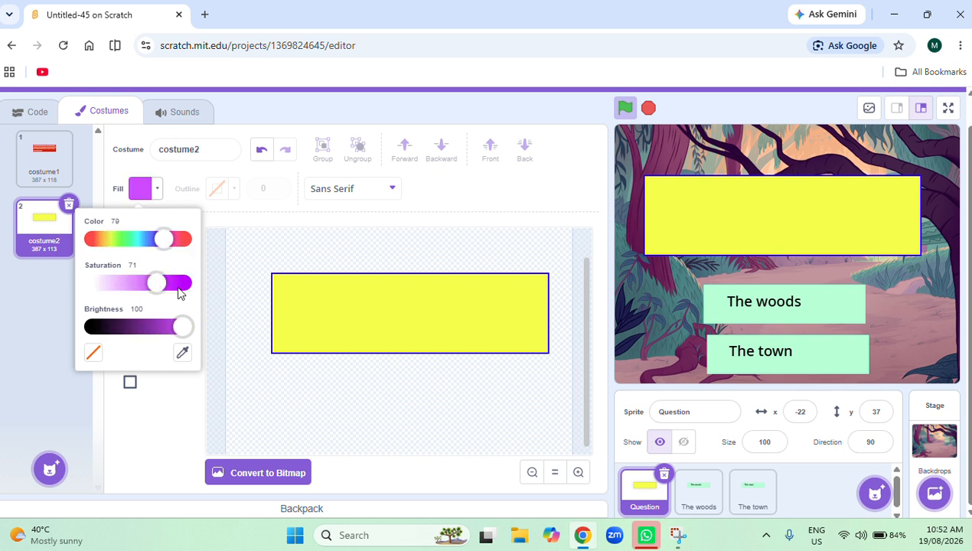
{"action": "left_click", "coordinate": [178, 286]}
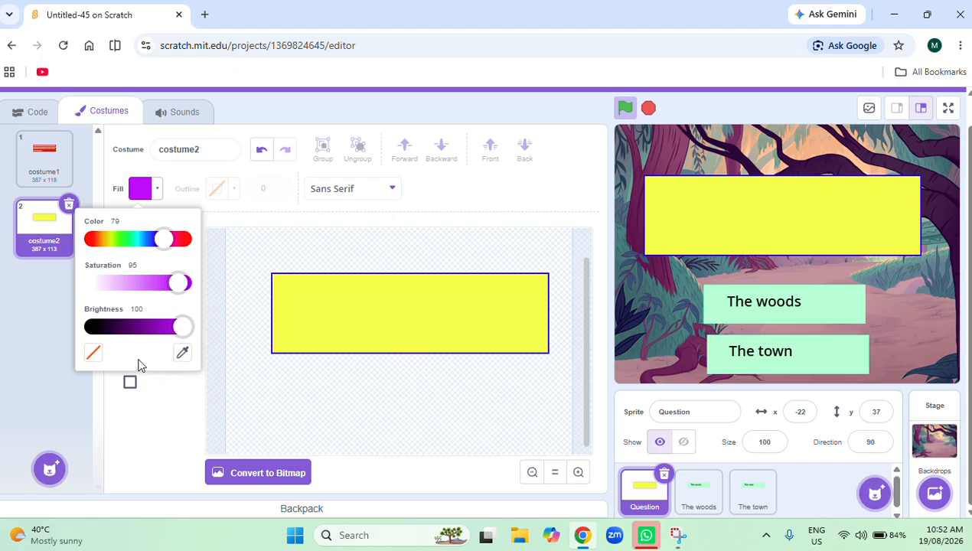
{"action": "left_click", "coordinate": [89, 328]}
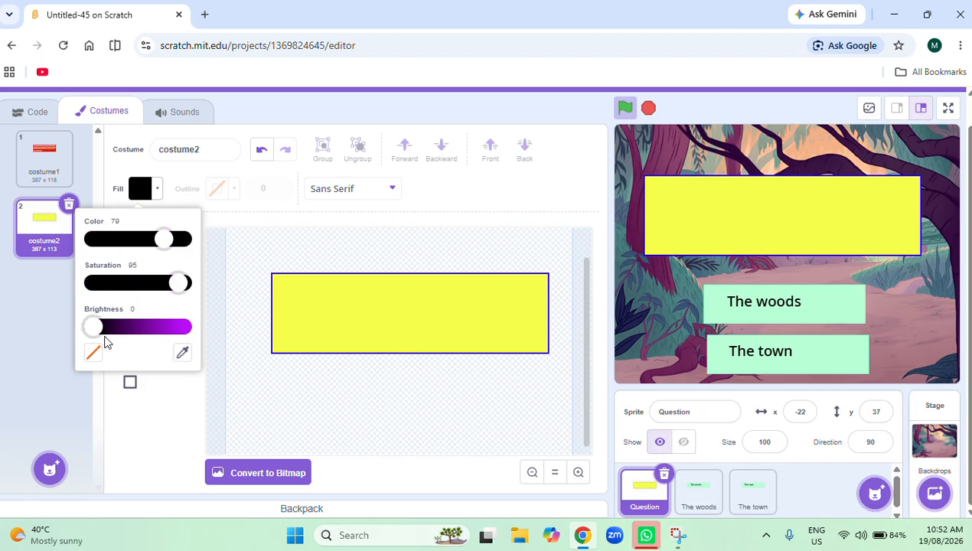
{"action": "left_click", "coordinate": [148, 444]}
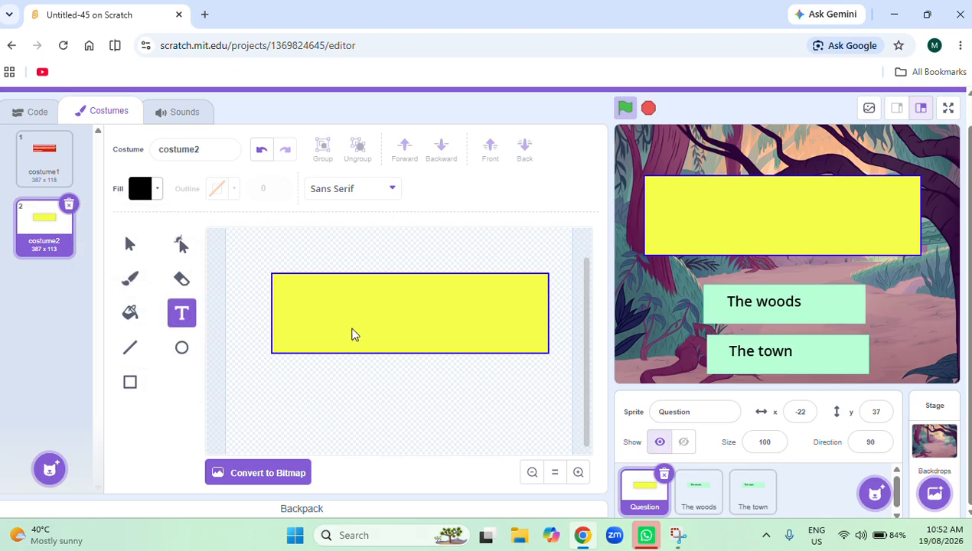
Add the text line "You head to the woods. out of the corner of your eye" at the yellow rectangle's upper edge in costume2.
{"action": "left_click", "coordinate": [280, 291]}
{"action": "type", "text": "Y"}
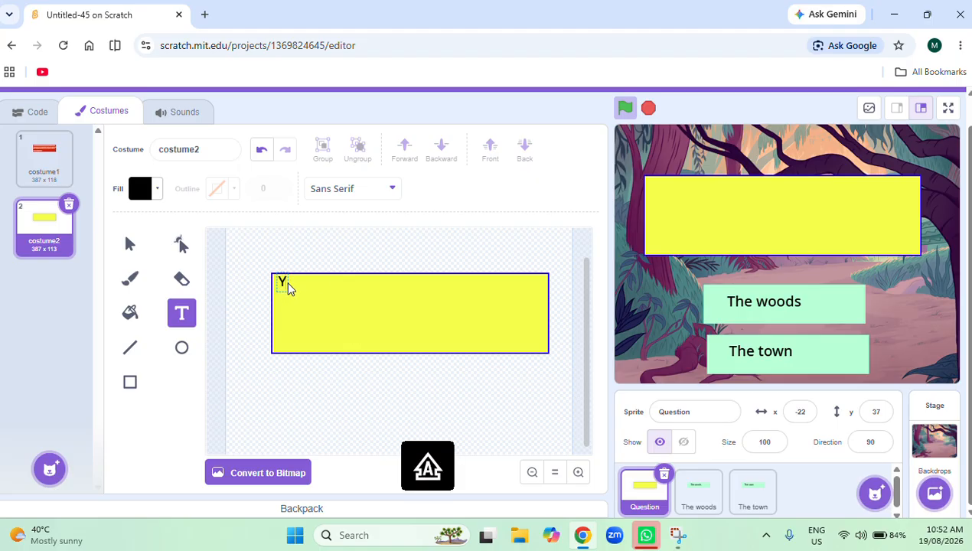
{"action": "type", "text": "o"}
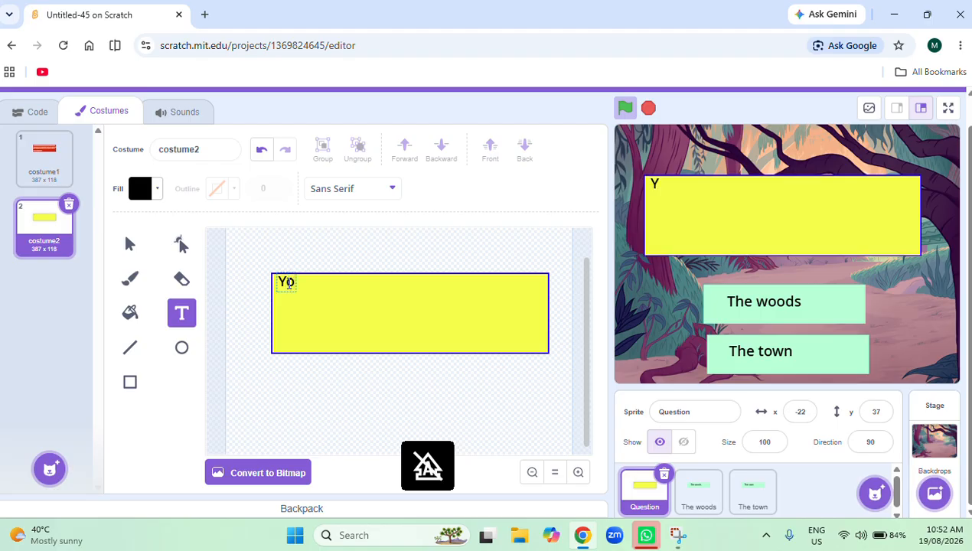
{"action": "type", "text": "u hea"}
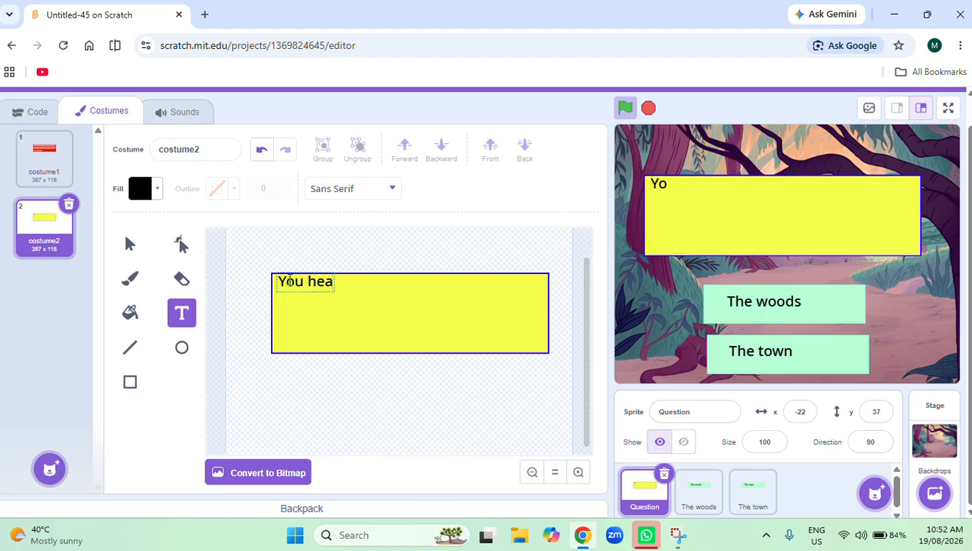
{"action": "type", "text": "d to th"}
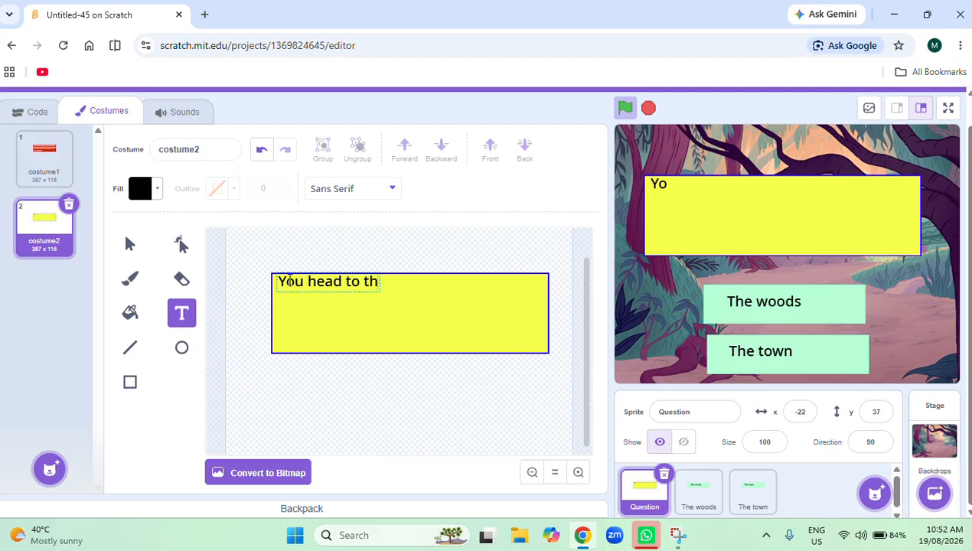
{"action": "type", "text": "e woods"}
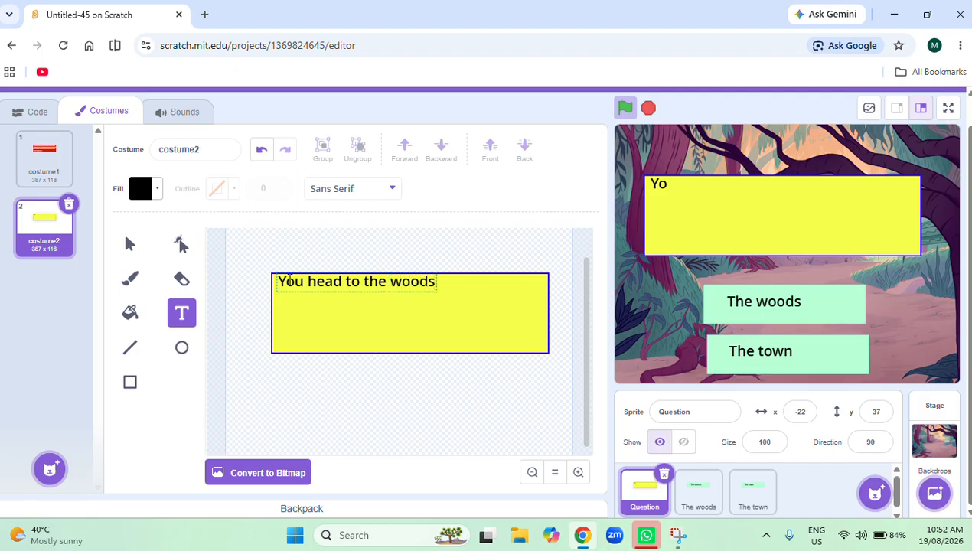
{"action": "type", "text": "."}
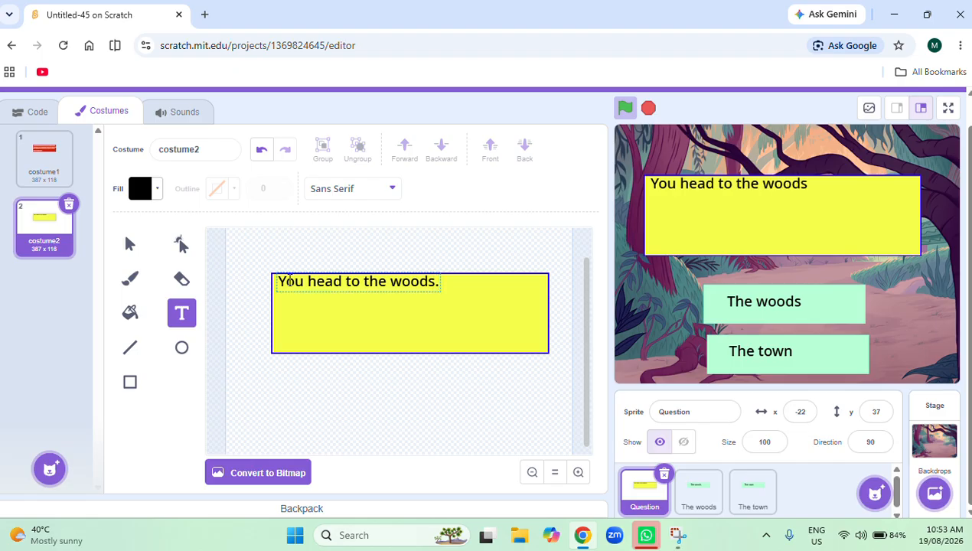
{"action": "type", "text": " out"}
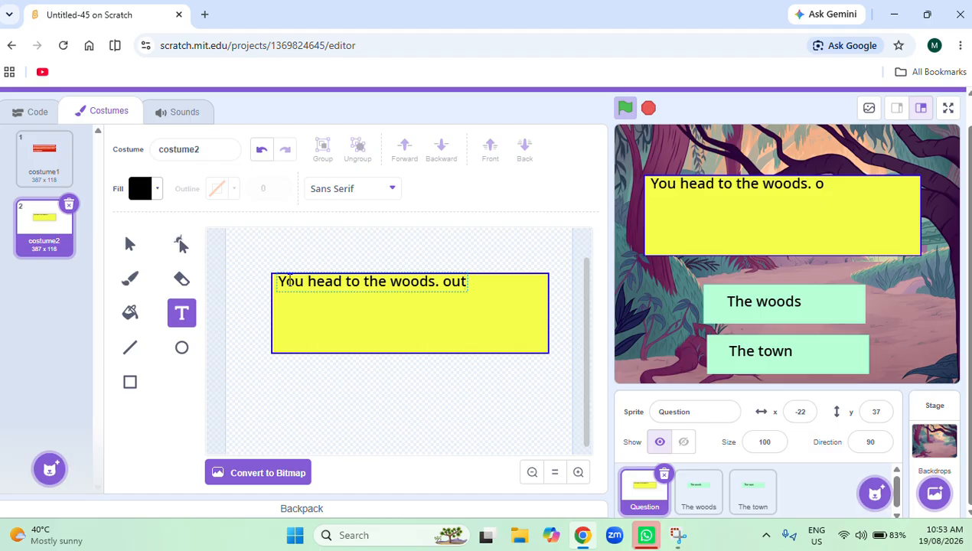
{"action": "type", "text": " of the cor"}
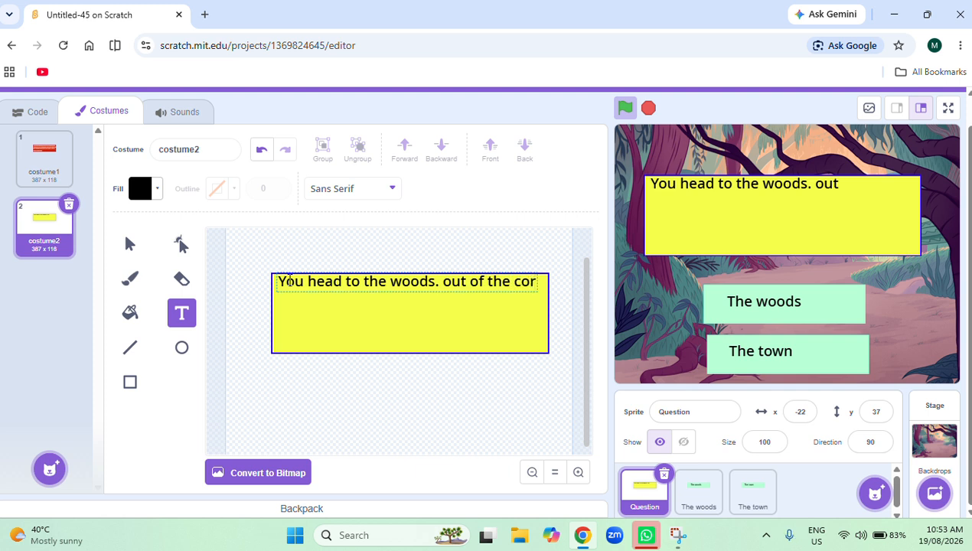
{"action": "type", "text": "ner o"}
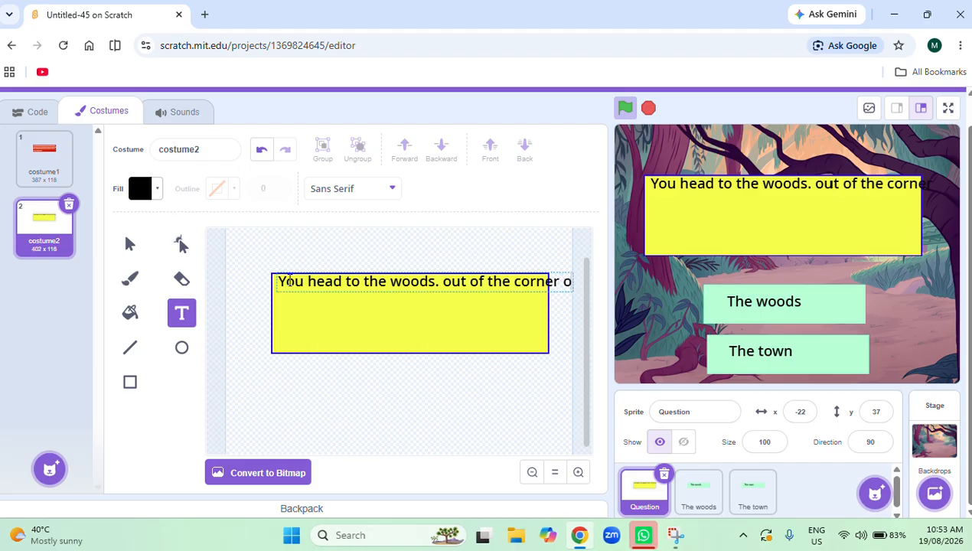
{"action": "type", "text": "f"}
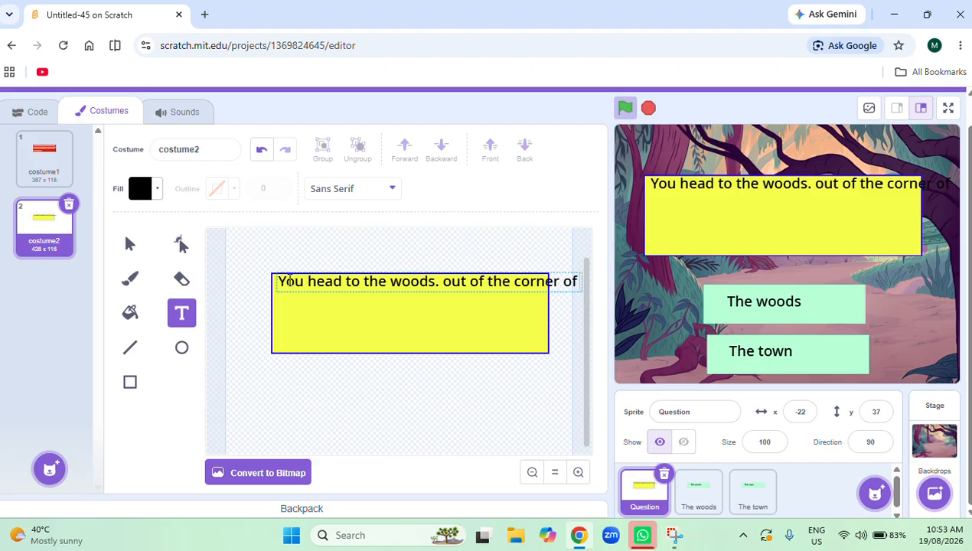
{"action": "type", "text": " yo"}
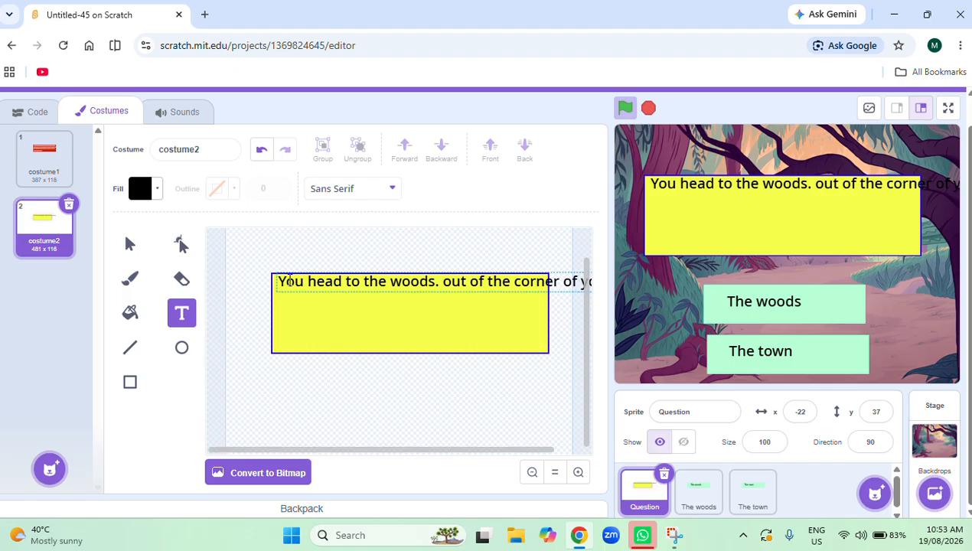
Shrink and reposition the first text line so it fits within the width of the yellow rectangle.
{"action": "left_click", "coordinate": [326, 393]}
{"action": "left_click", "coordinate": [582, 295]}
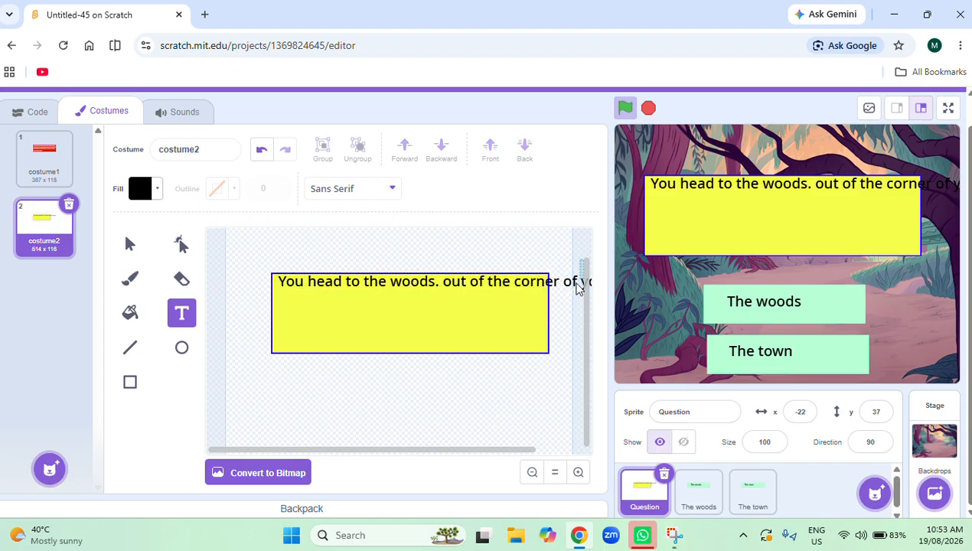
{"action": "left_click", "coordinate": [544, 317]}
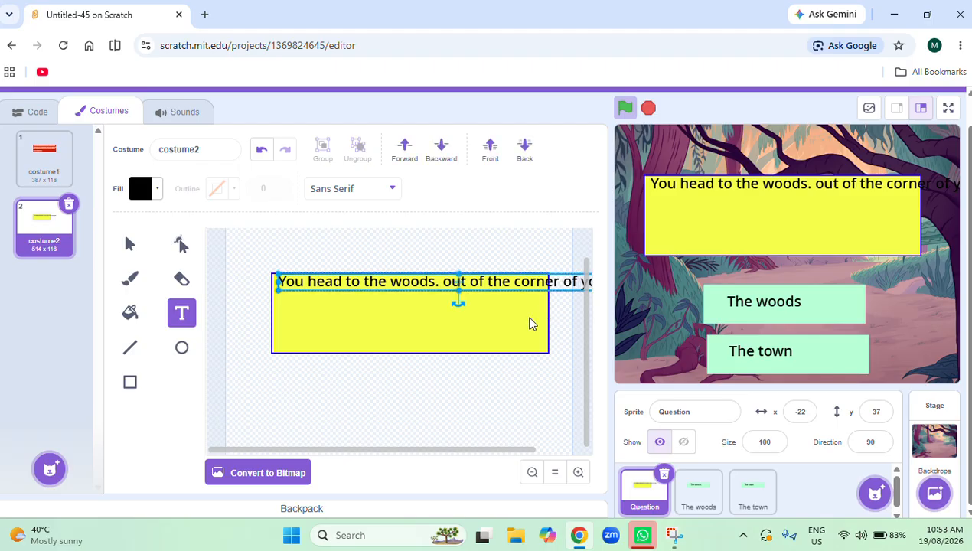
{"action": "left_click_drag", "start_coordinate": [426, 279], "coordinate": [363, 280]}
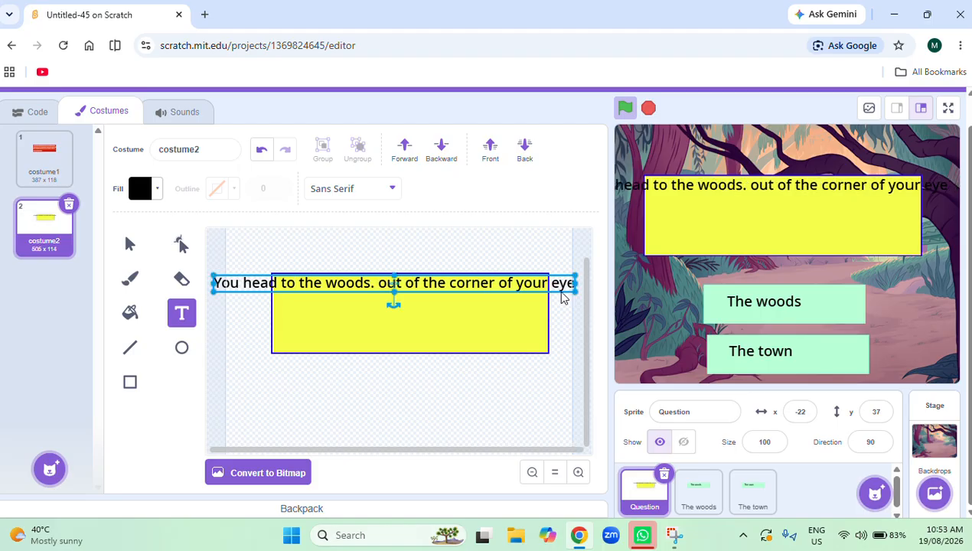
{"action": "left_click_drag", "start_coordinate": [575, 292], "coordinate": [494, 284]}
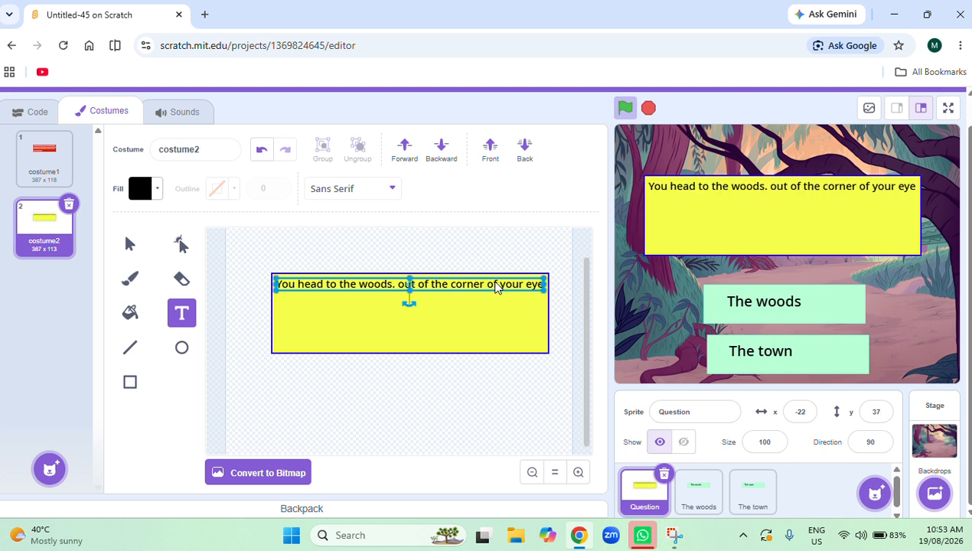
Add a second text line reading ", you see two objects by the side of the road" beneath the first line.
{"action": "left_click", "coordinate": [276, 304]}
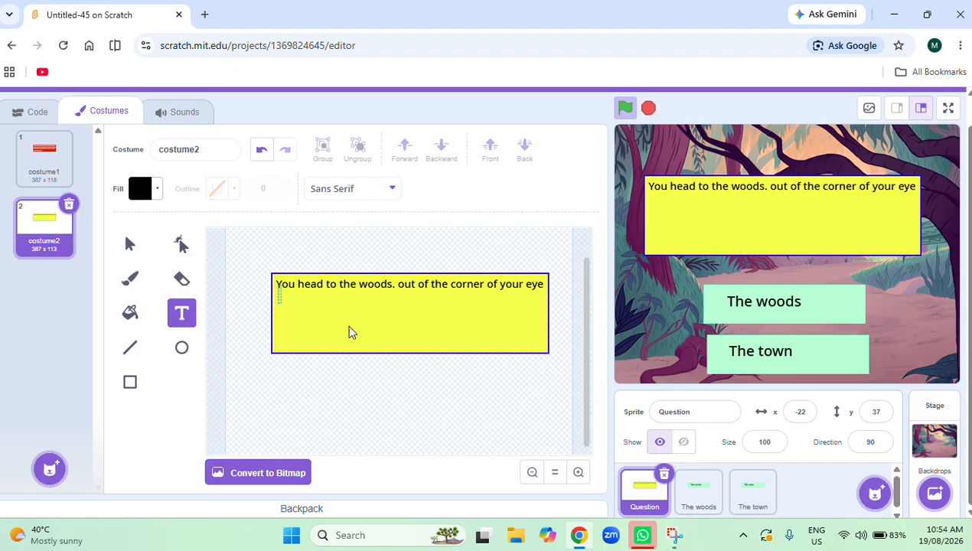
{"action": "type", "text": ", you"}
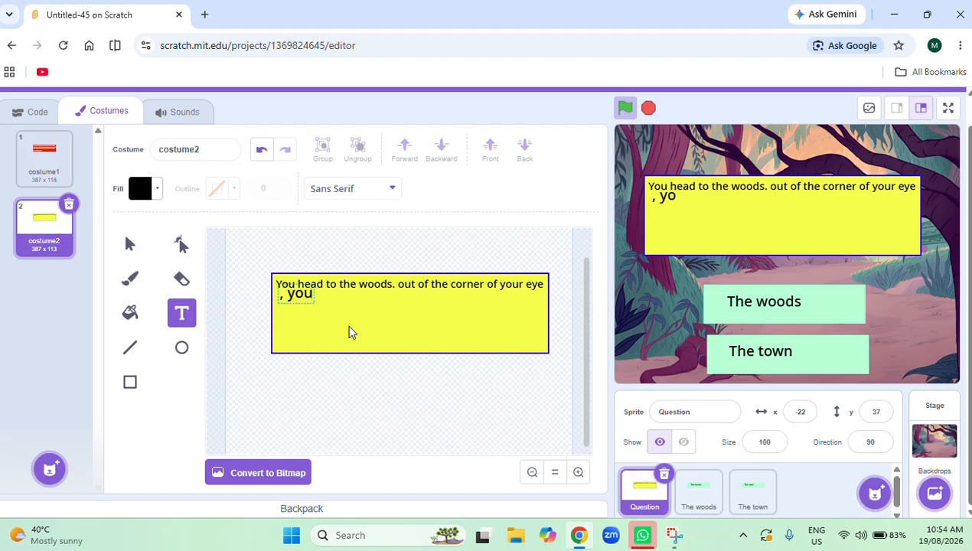
{"action": "type", "text": " see"}
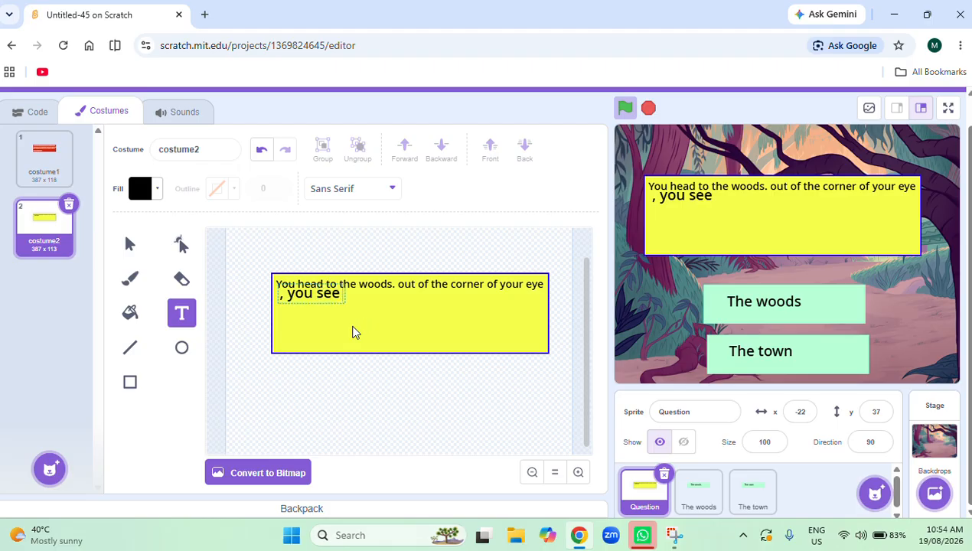
{"action": "type", "text": " two ob"}
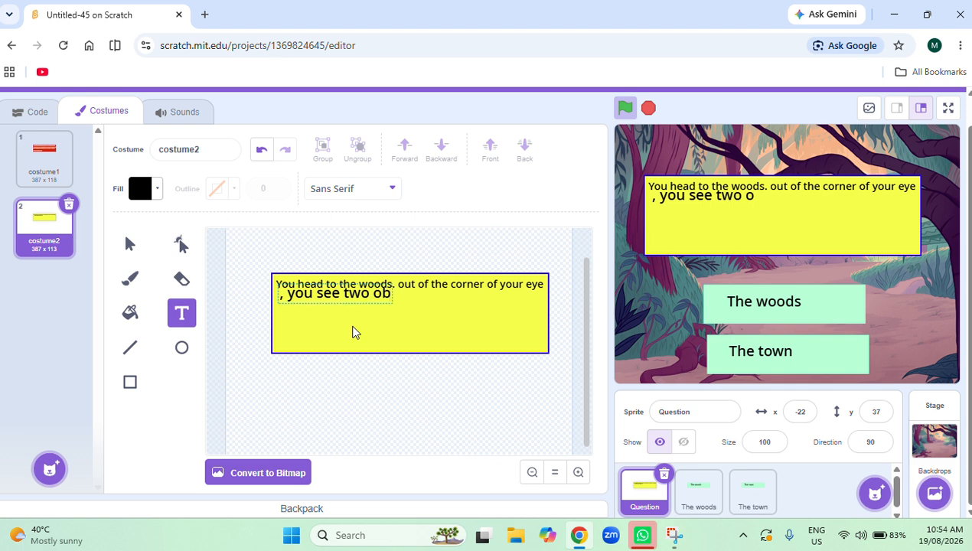
{"action": "type", "text": "jects"}
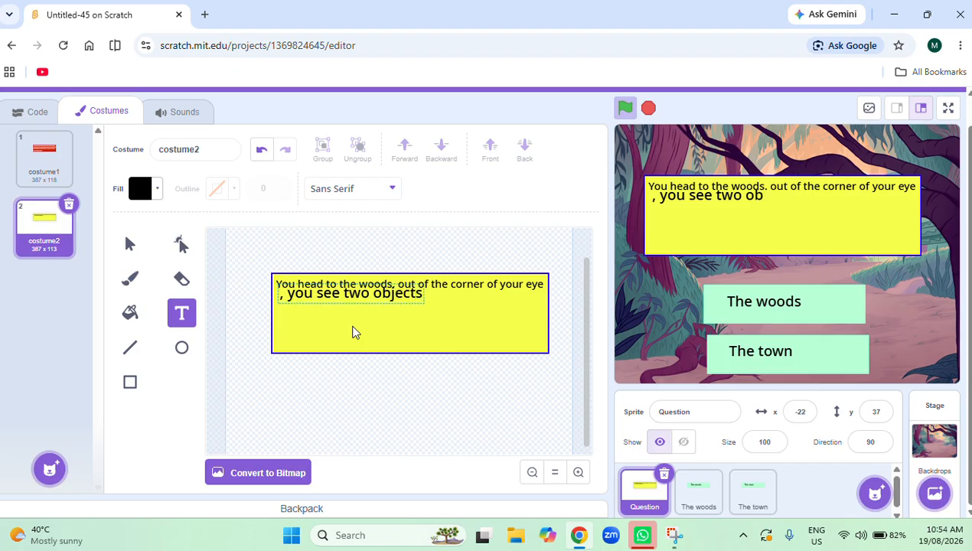
{"action": "type", "text": "by"}
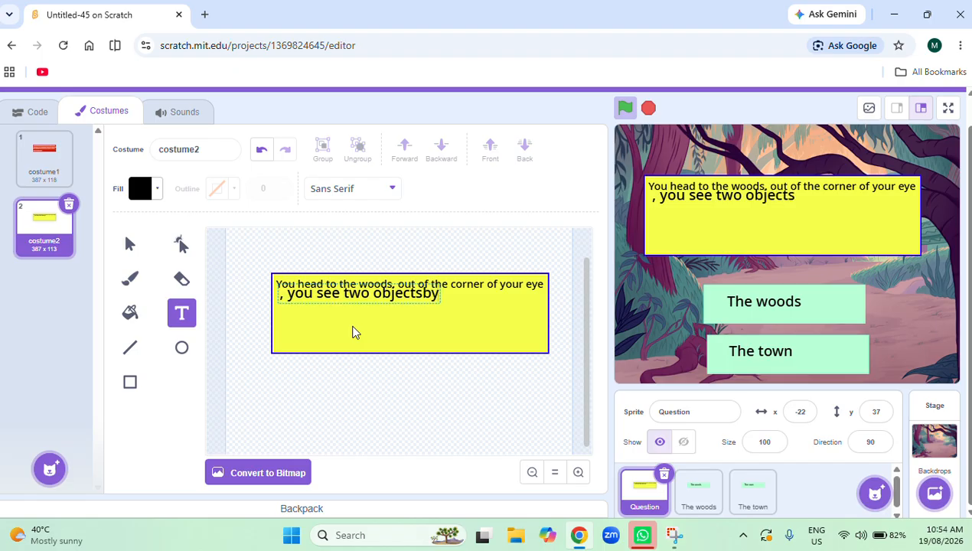
{"action": "key", "text": "BackSpace"}
{"action": "key", "text": "BackSpace"}
{"action": "key", "text": "BackSpace"}
{"action": "type", "text": "s by the s"}
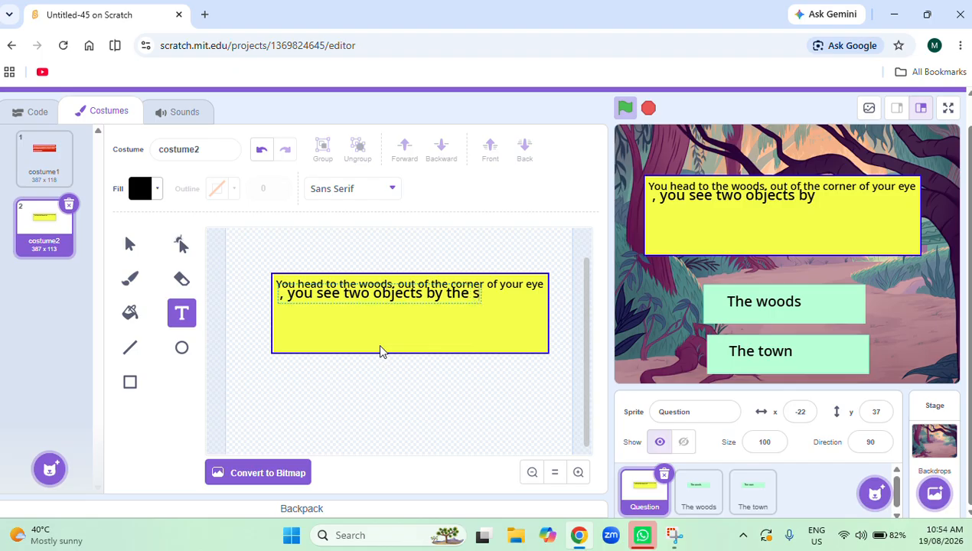
{"action": "type", "text": "ide"}
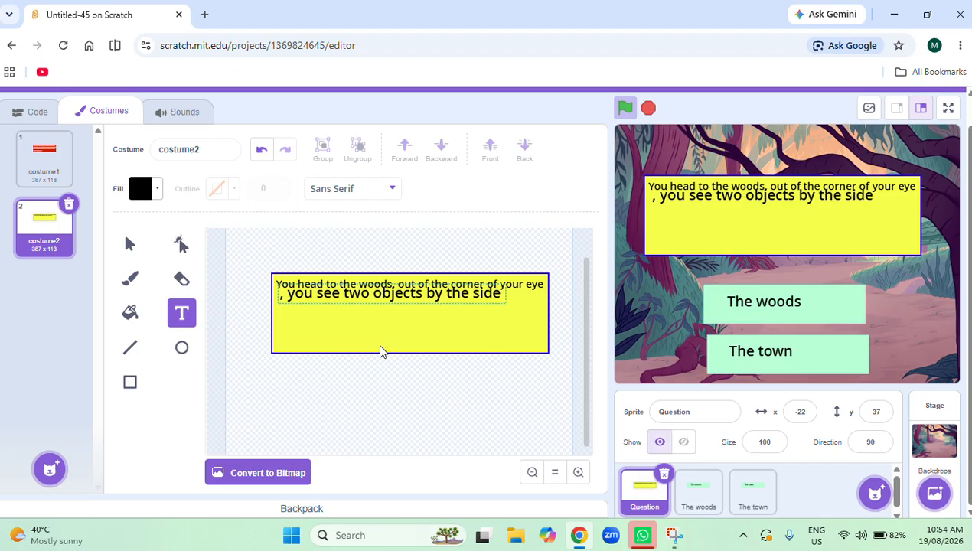
{"action": "type", "text": " of thev"}
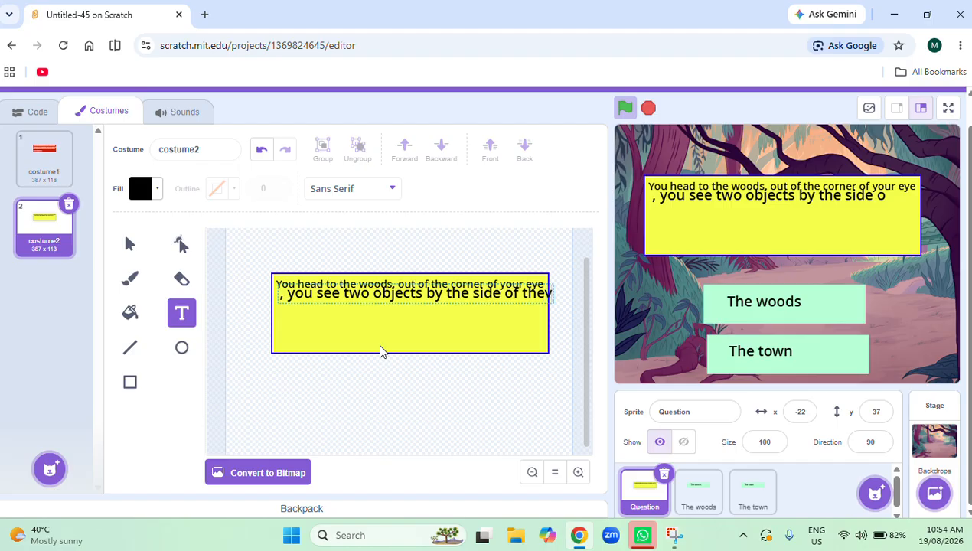
{"action": "key", "text": "BackSpace"}
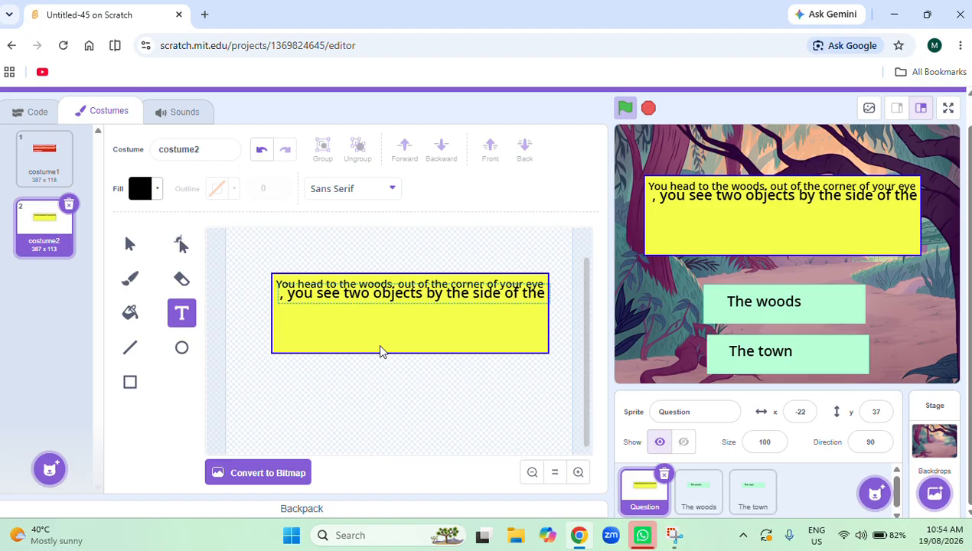
{"action": "type", "text": "road"}
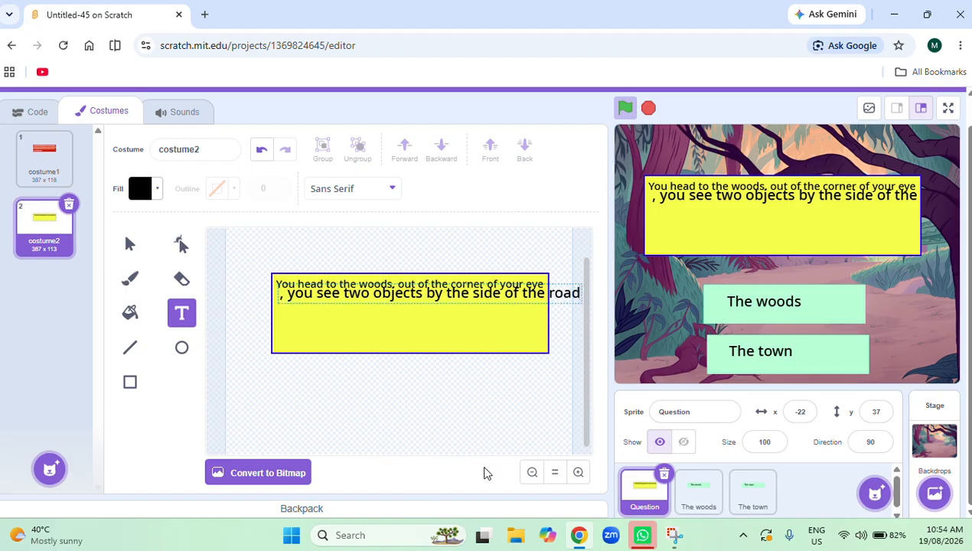
Scale the second text line to the first line's width and place it slightly below that line, inside the rectangle.
{"action": "left_click", "coordinate": [526, 295]}
{"action": "left_click_drag", "start_coordinate": [582, 301], "coordinate": [503, 293]}
{"action": "mouse_move", "coordinate": [437, 291]}
{"action": "left_mouse_down"}
{"action": "mouse_move", "coordinate": [449, 304]}
{"action": "mouse_move", "coordinate": [432, 298]}
{"action": "left_mouse_up"}
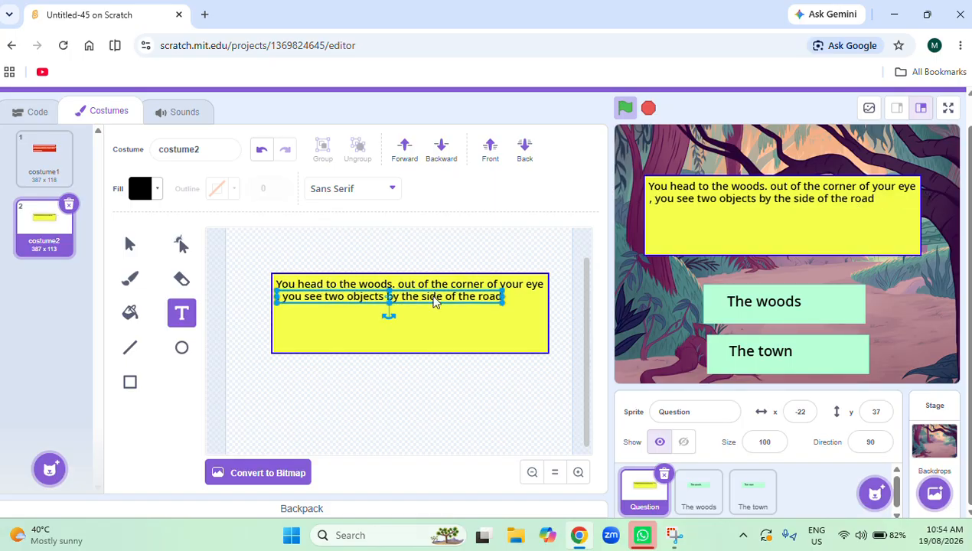
{"action": "left_click", "coordinate": [509, 301]}
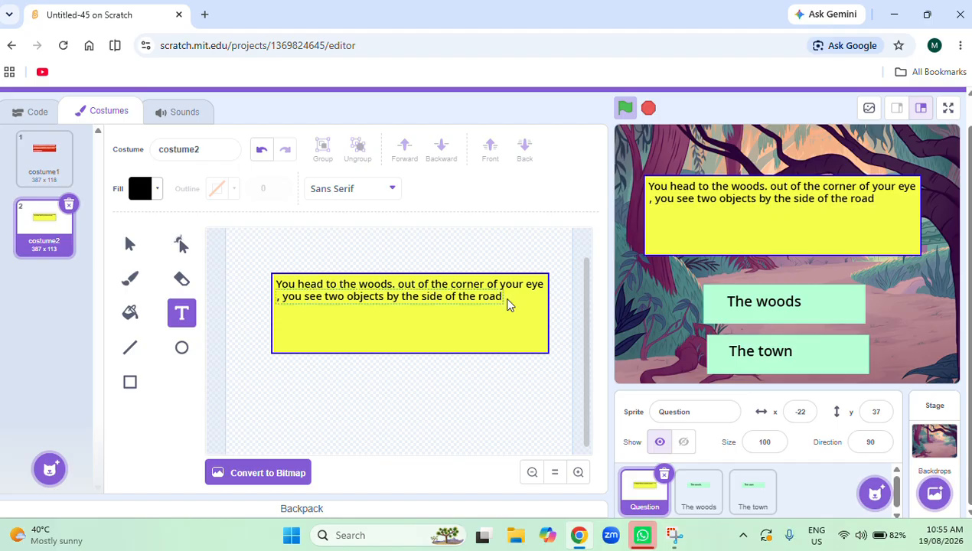
{"action": "left_click", "coordinate": [503, 305]}
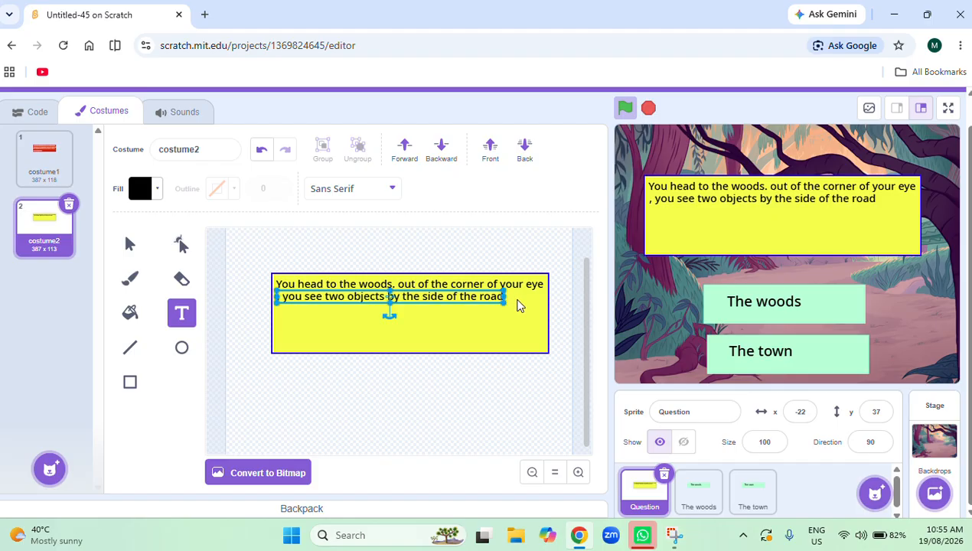
{"action": "left_click_drag", "start_coordinate": [506, 302], "coordinate": [473, 310]}
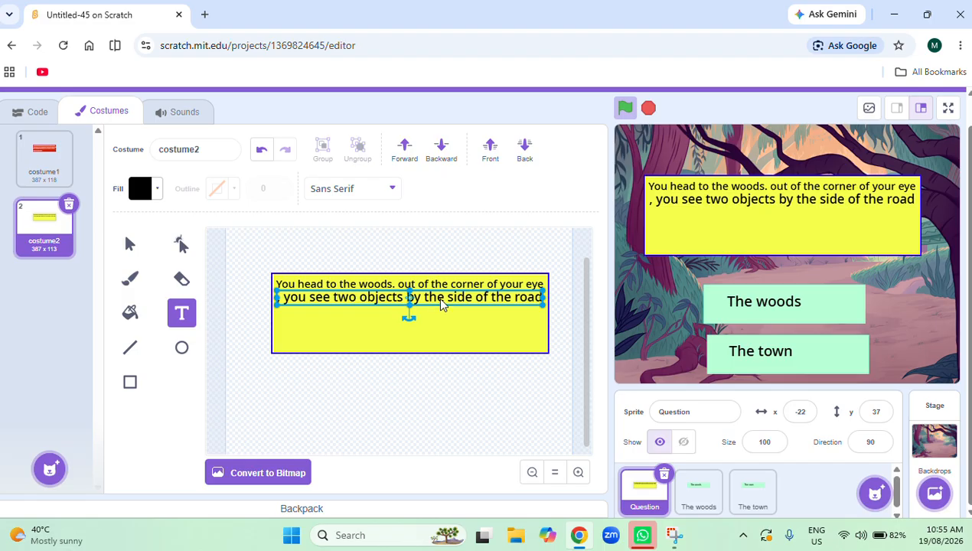
{"action": "left_click", "coordinate": [442, 305]}
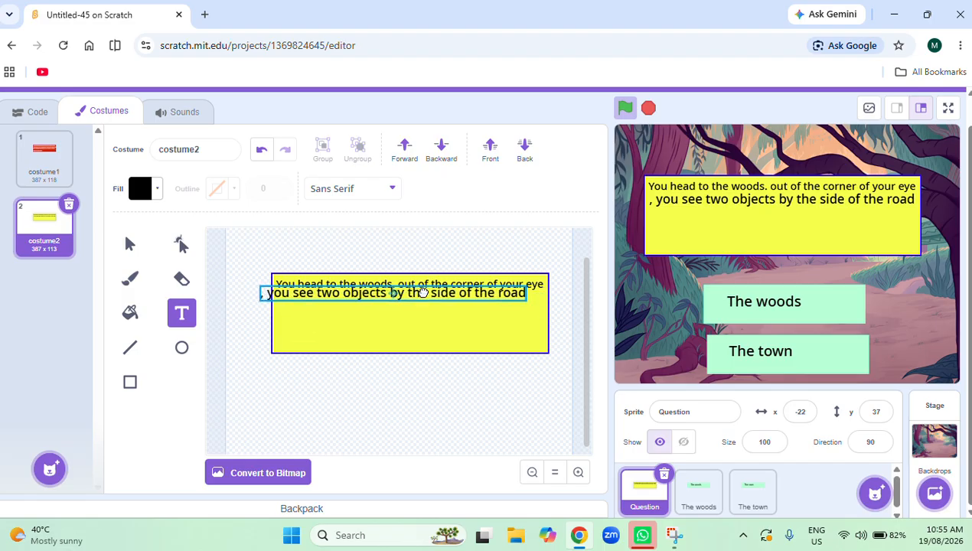
{"action": "left_click_drag", "start_coordinate": [440, 304], "coordinate": [439, 304]}
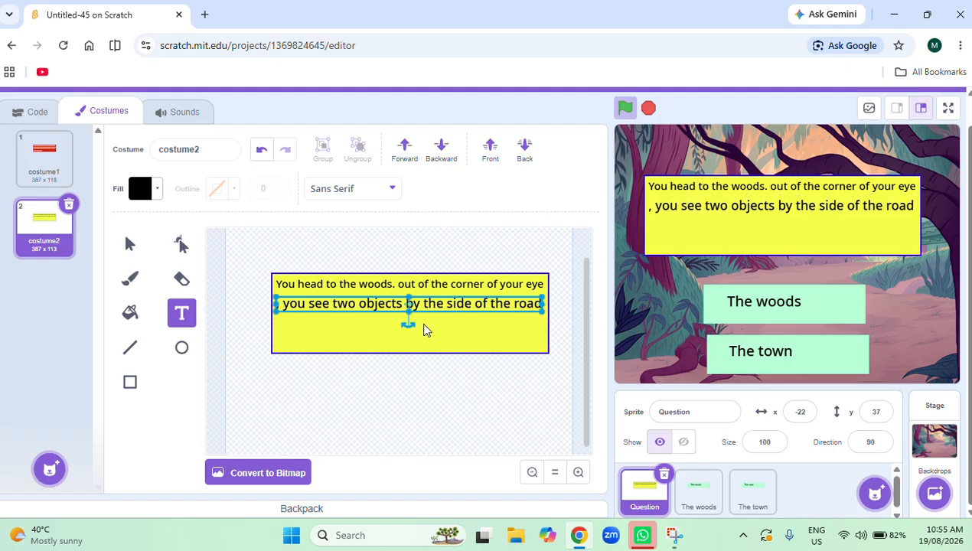
Start a third text line reading "- a gold pendent," beneath the second line in the yellow rectangle.
{"action": "left_click", "coordinate": [278, 324]}
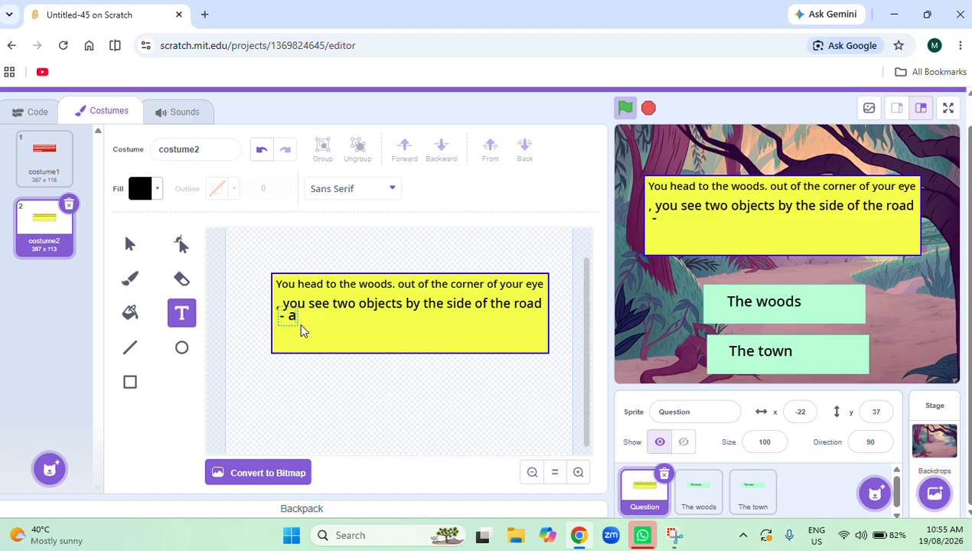
{"action": "type", "text": "pendent"}
{"action": "left_click", "coordinate": [302, 328]}
{"action": "type", "text": "]"}
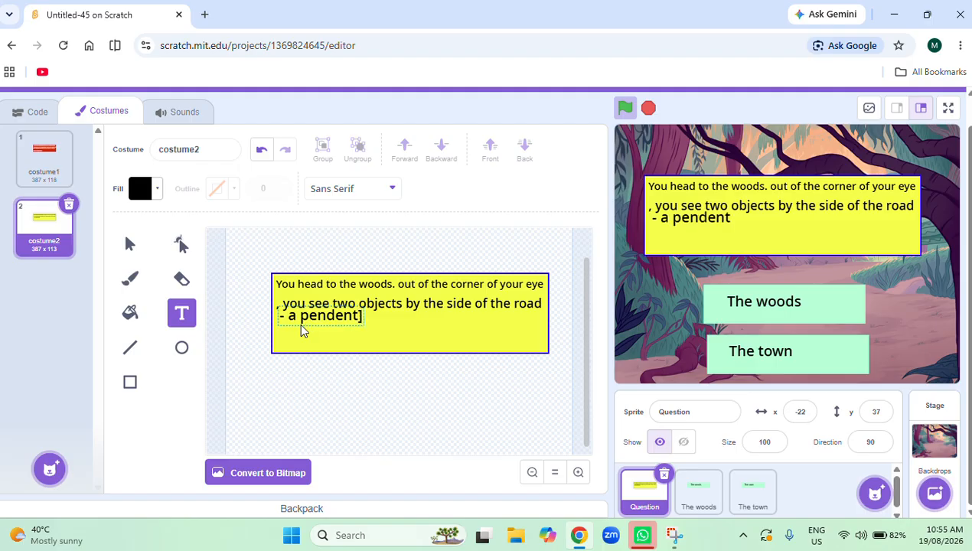
{"action": "key", "text": "BackSpace"}
{"action": "key", "text": "BackSpace"}
{"action": "key", "text": "BackSpace"}
{"action": "key", "text": "BackSpace"}
{"action": "key", "text": "BackSpace"}
{"action": "key", "text": "BackSpace"}
{"action": "key", "text": "BackSpace"}
{"action": "key", "text": "BackSpace"}
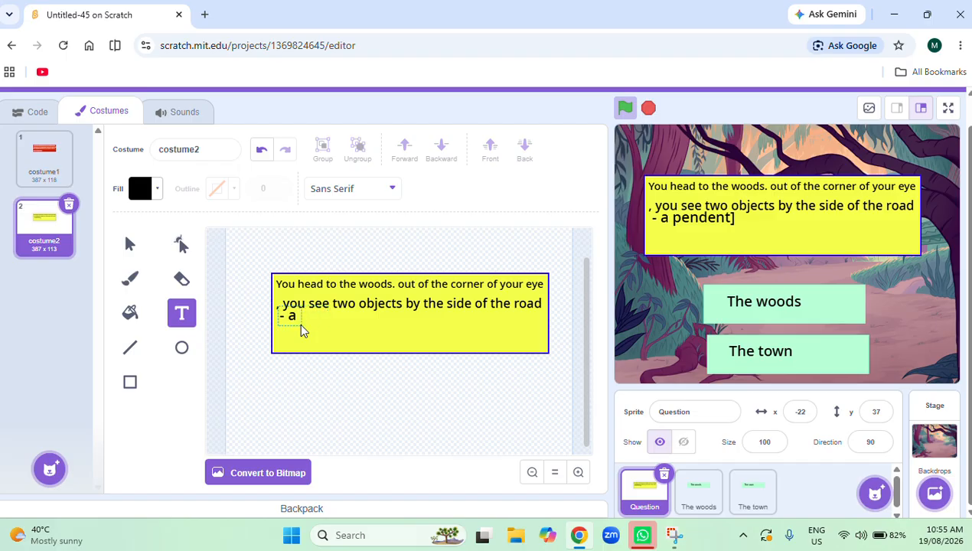
{"action": "type", "text": "gold"}
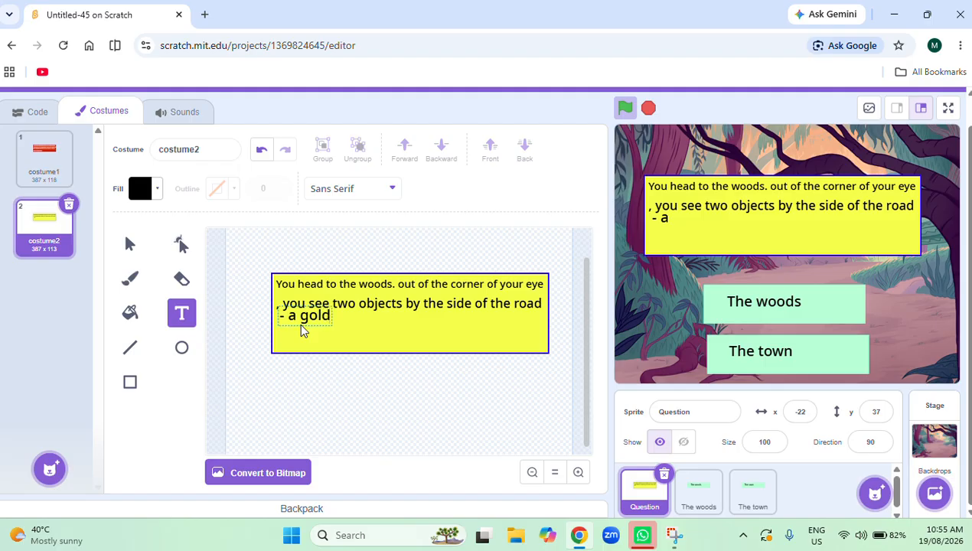
{"action": "type", "text": " penden"}
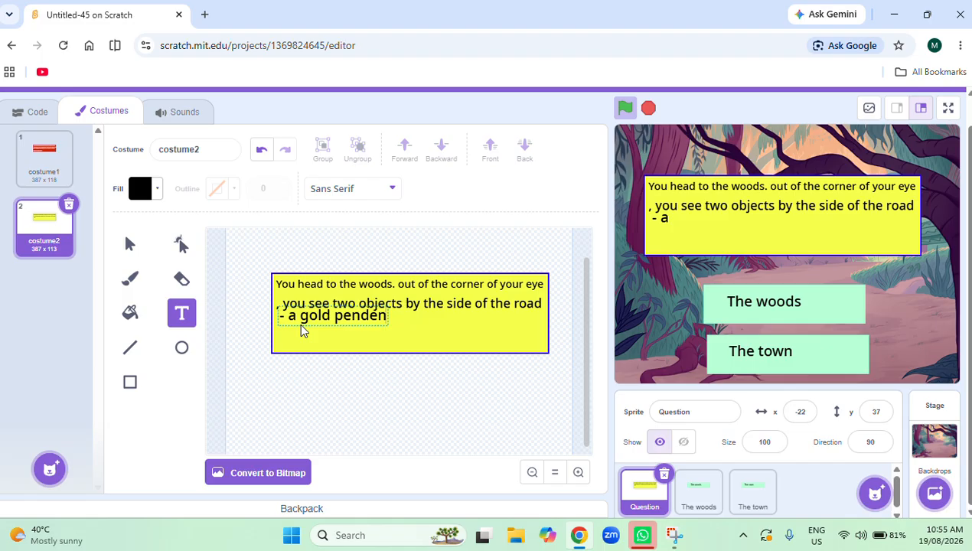
{"action": "type", "text": "t,"}
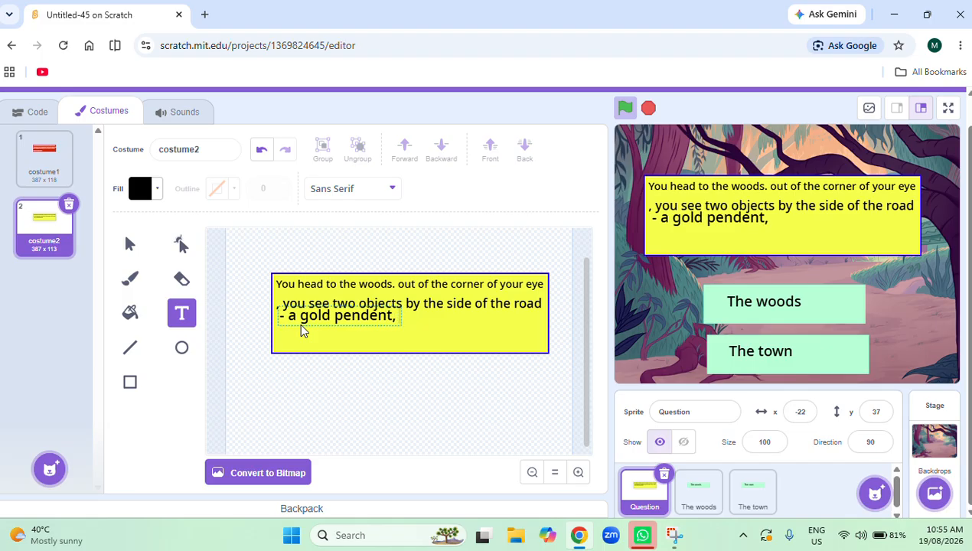
{"action": "type", "text": " and a p"}
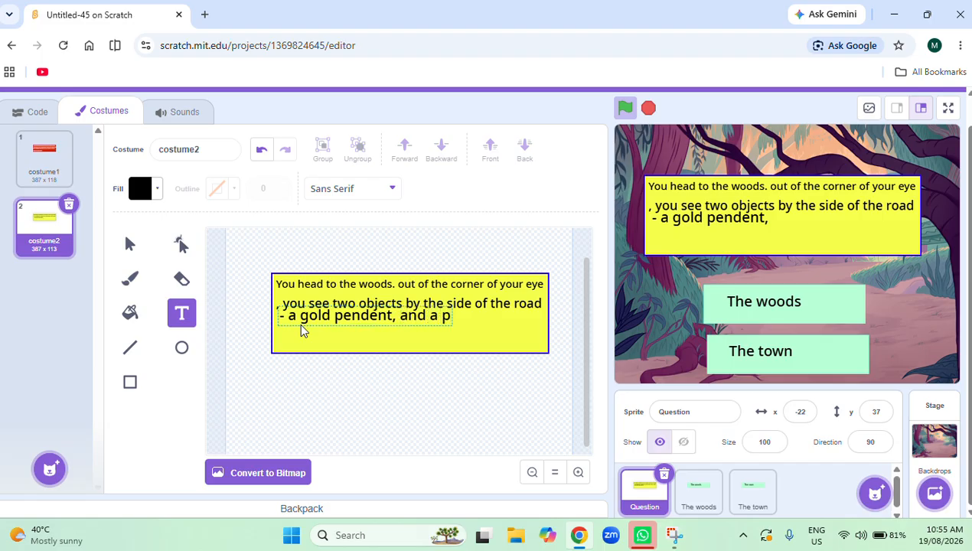
{"action": "type", "text": "ouch."}
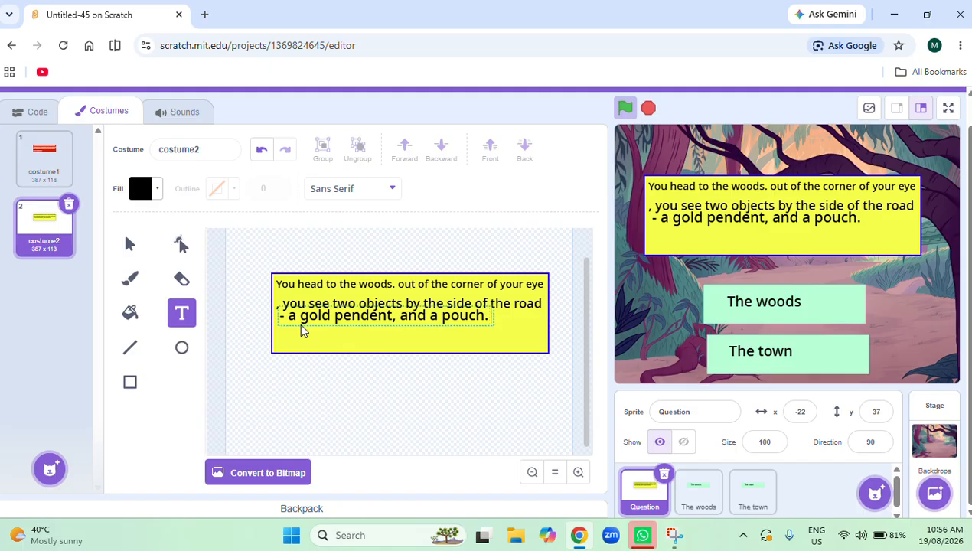
{"action": "type", "text": " which on"}
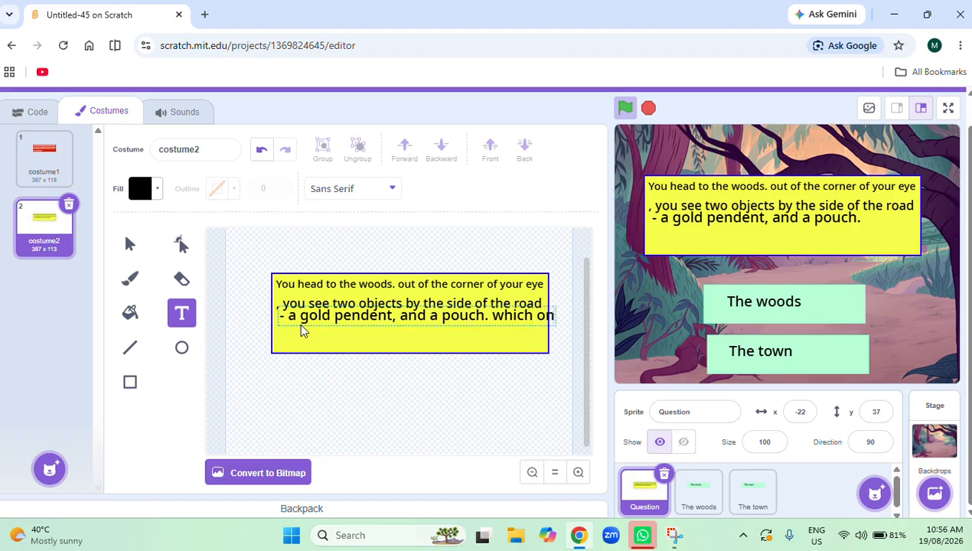
{"action": "type", "text": "e do y"}
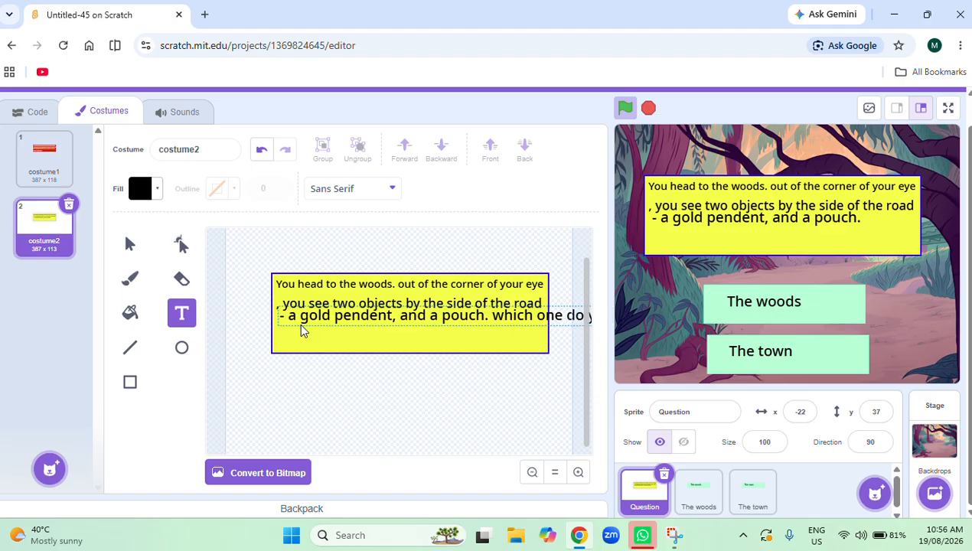
Continue the third text line with " and a pouch. which one do you go".
{"action": "left_click", "coordinate": [391, 450]}
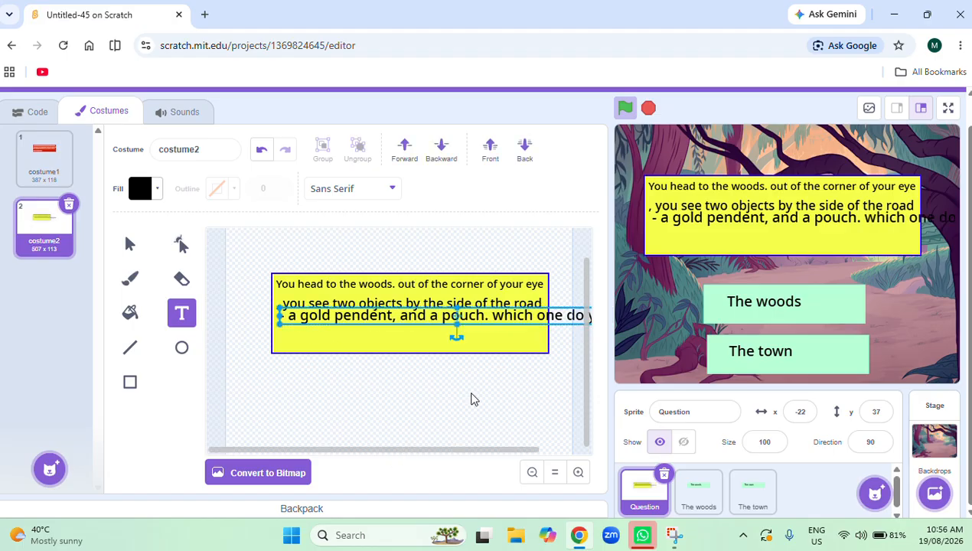
Shrink the third text line and place it just below the second line, over the yellow rectangle.
{"action": "left_click_drag", "start_coordinate": [543, 315], "coordinate": [468, 332]}
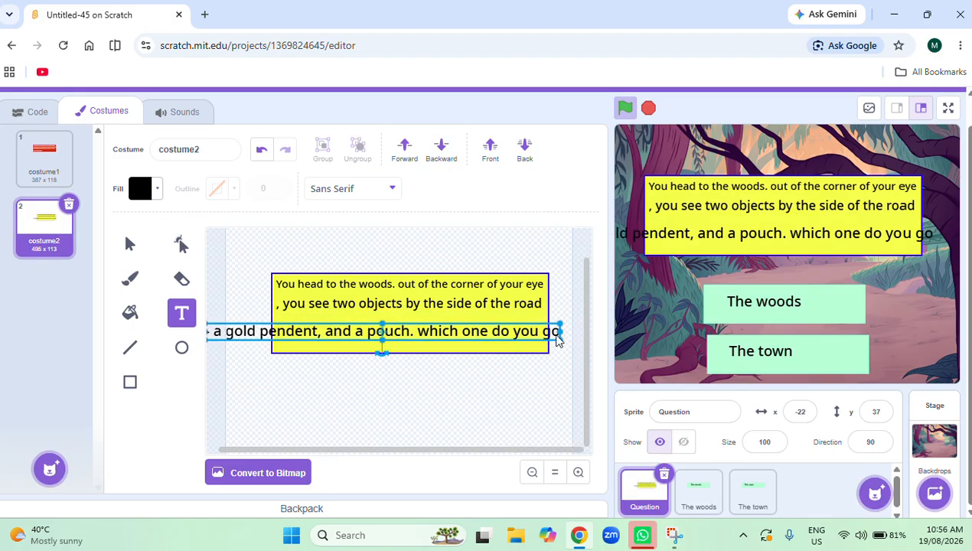
{"action": "left_click_drag", "start_coordinate": [558, 339], "coordinate": [472, 339]}
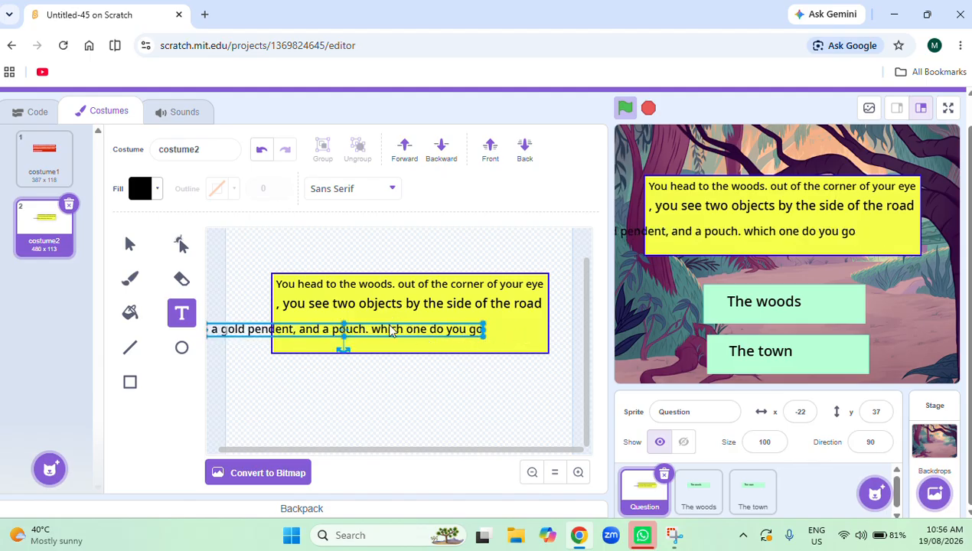
{"action": "left_click_drag", "start_coordinate": [392, 325], "coordinate": [455, 318]}
{"action": "left_click", "coordinate": [459, 418]}
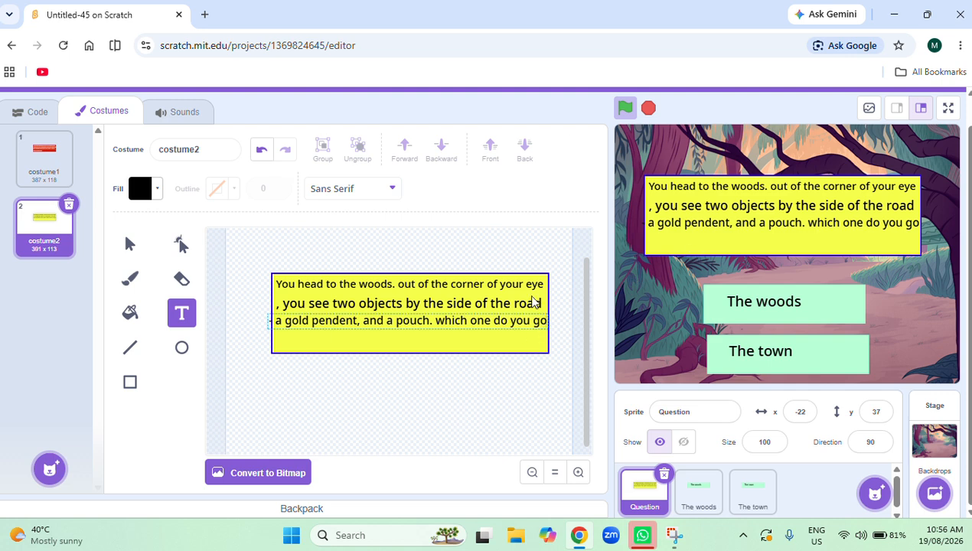
Replace the word "go" with "take" at the end of the third text line.
{"action": "key", "text": "BackSpace"}
{"action": "key", "text": "BackSpace"}
{"action": "type", "text": "take"}
{"action": "left_click", "coordinate": [491, 380]}
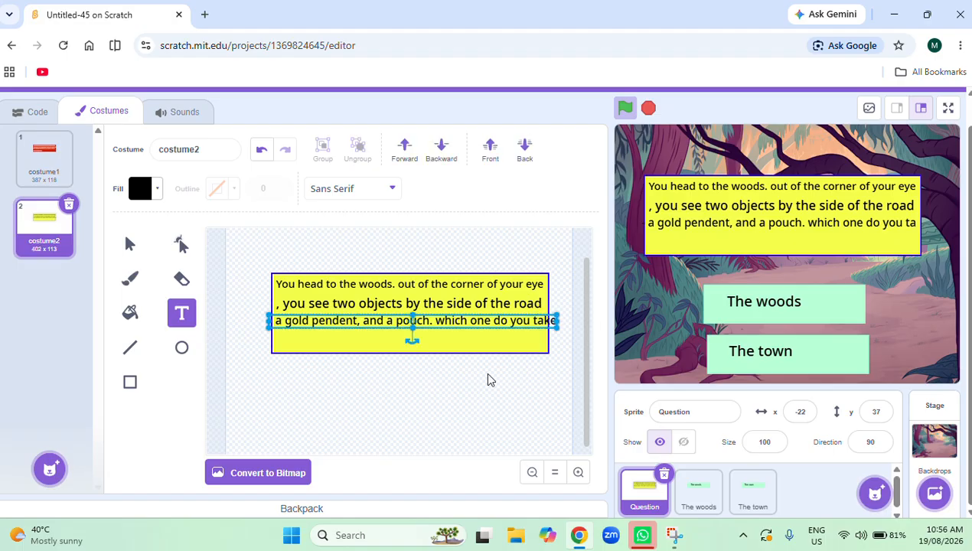
Shrink the third text line to fit the yellow rectangle's width and add a period after "take".
{"action": "left_click_drag", "start_coordinate": [558, 324], "coordinate": [518, 322]}
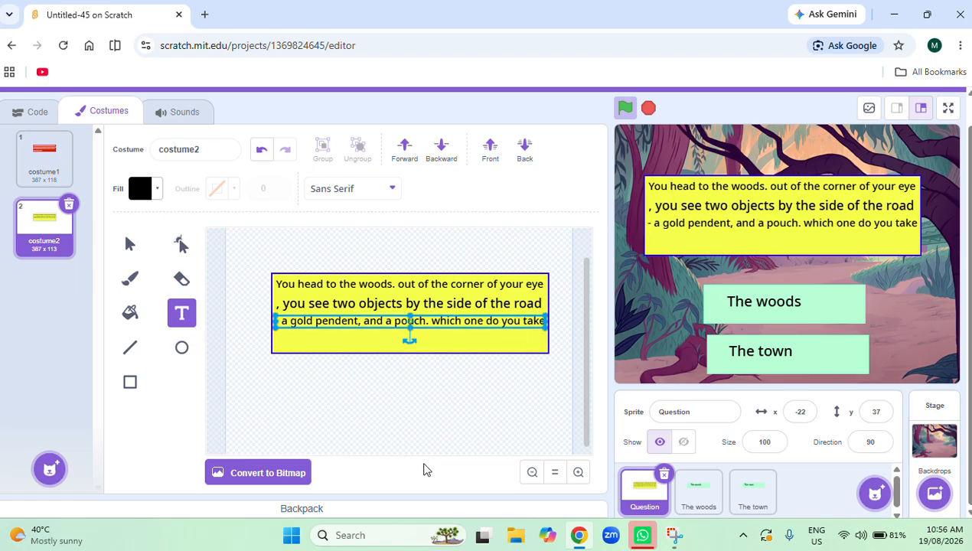
{"action": "left_click", "coordinate": [448, 415]}
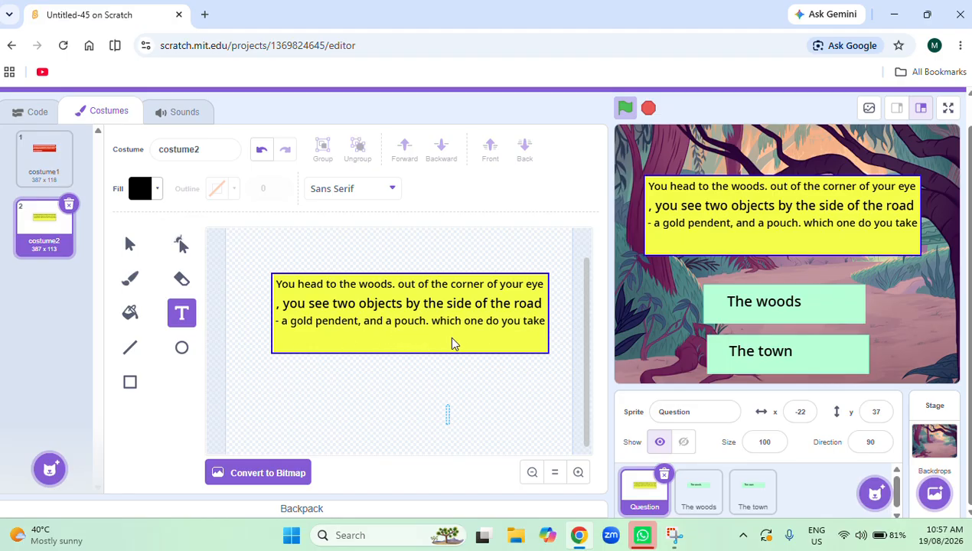
{"action": "left_click", "coordinate": [545, 327]}
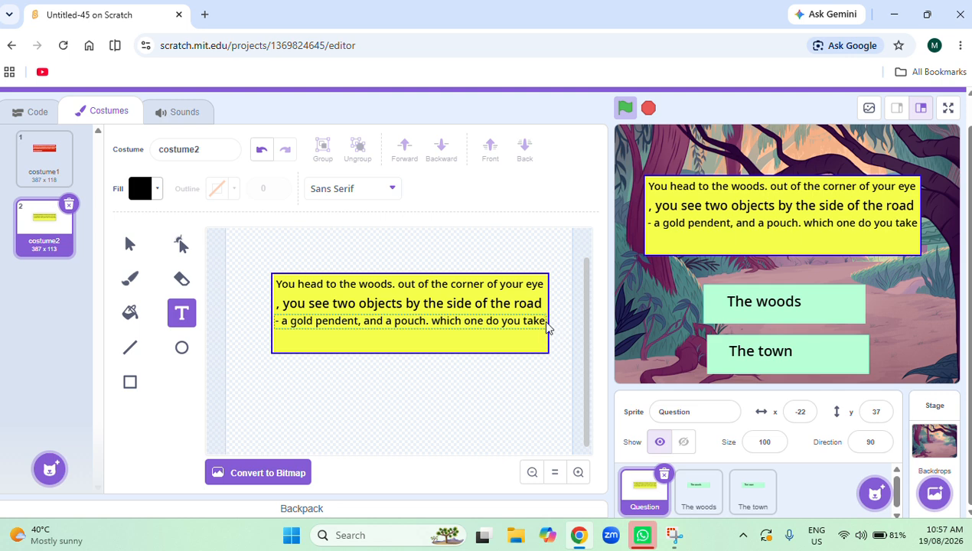
{"action": "left_click", "coordinate": [515, 375]}
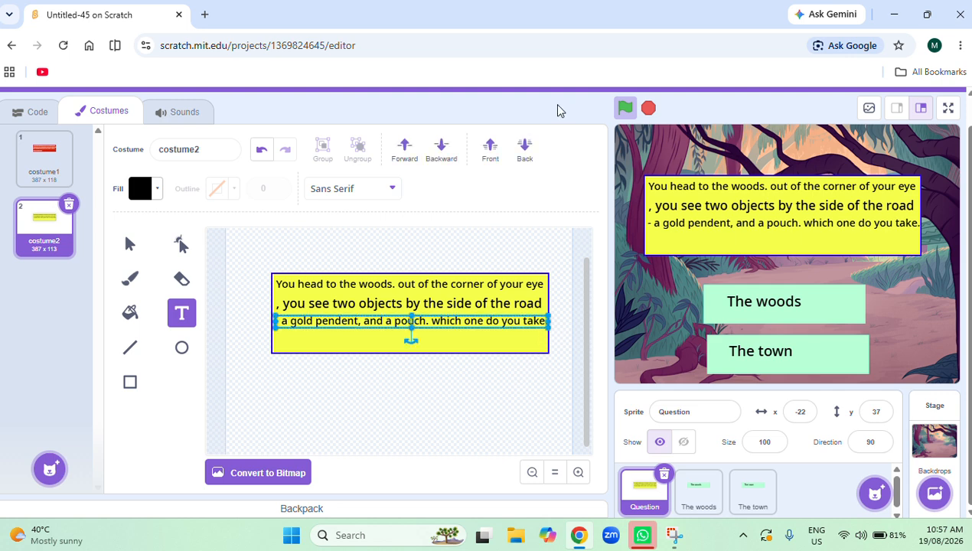
{"action": "left_click", "coordinate": [521, 389]}
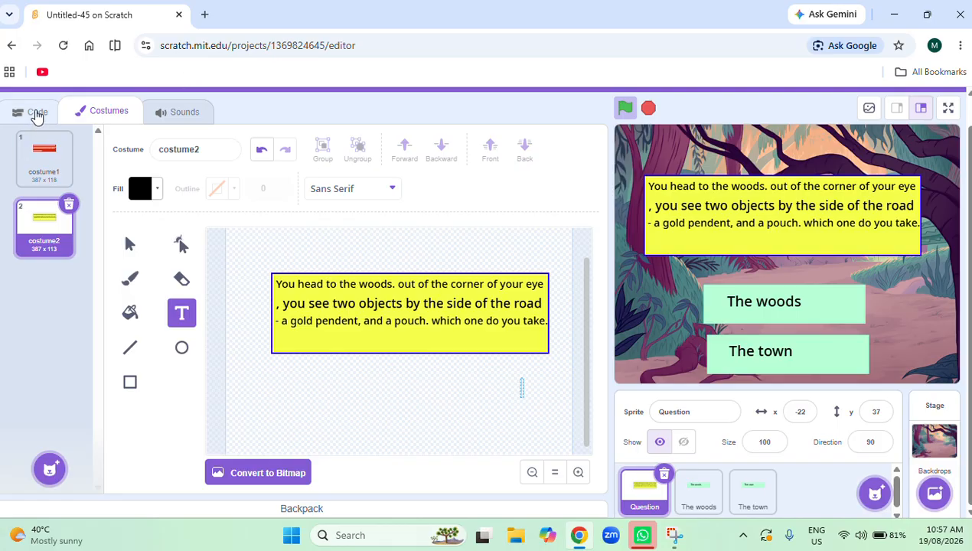
Rename the Question sprite's red costume1 as "Woods or town".
{"action": "left_click", "coordinate": [43, 162]}
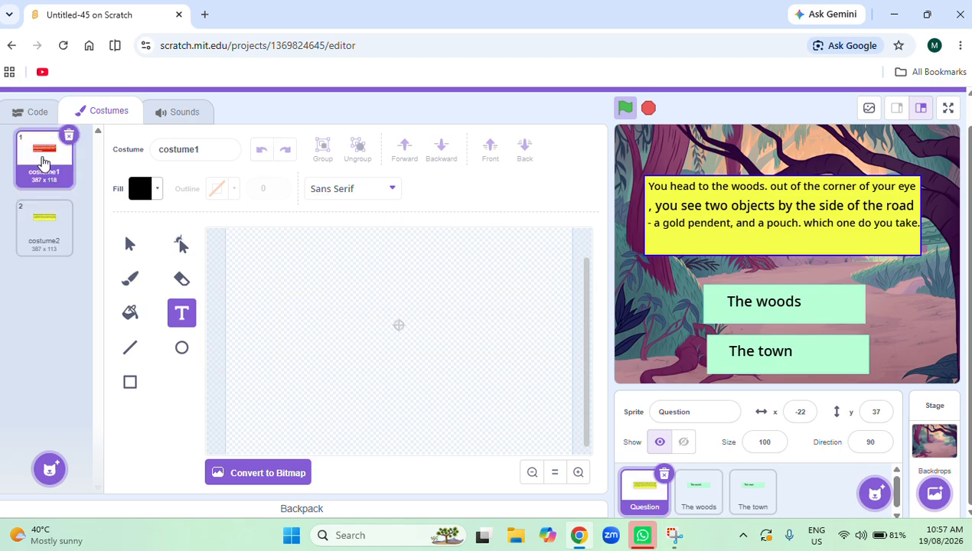
{"action": "left_click", "coordinate": [34, 114]}
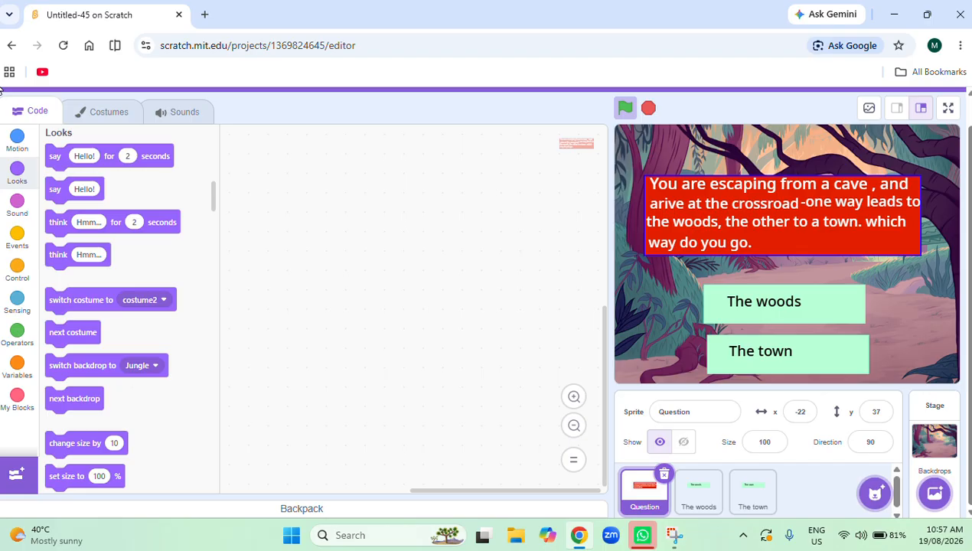
{"action": "left_click", "coordinate": [128, 111]}
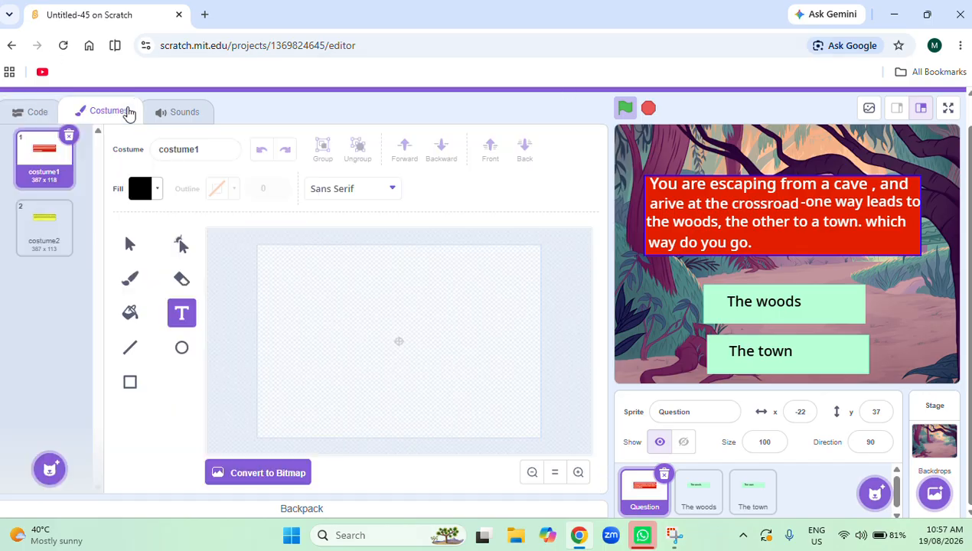
{"action": "left_click", "coordinate": [203, 150]}
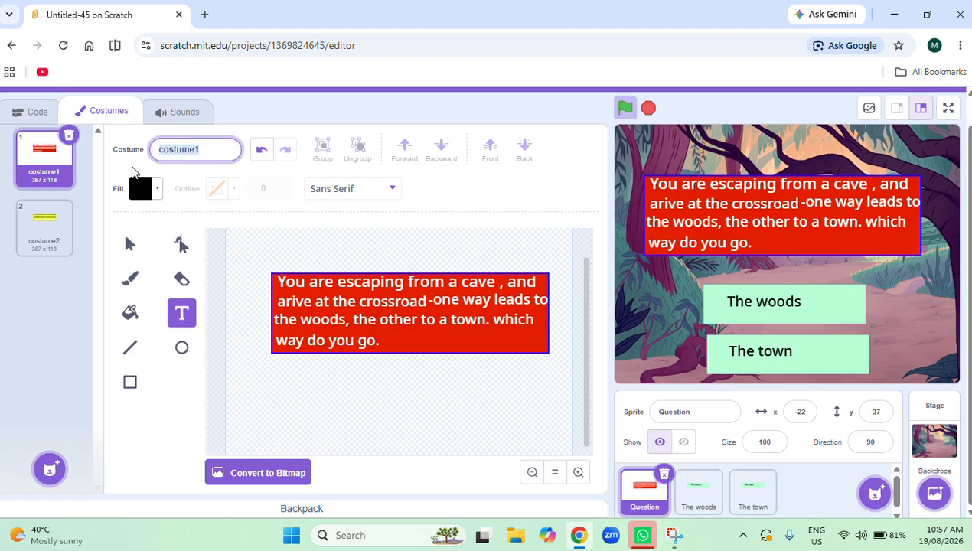
{"action": "key", "text": "BackSpace"}
{"action": "type", "text": "Woo"}
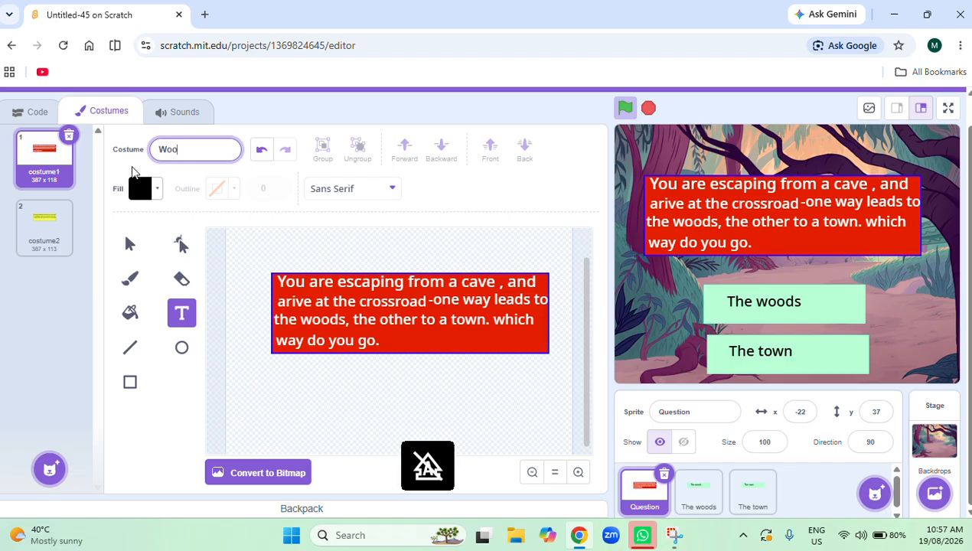
{"action": "type", "text": "ds or town"}
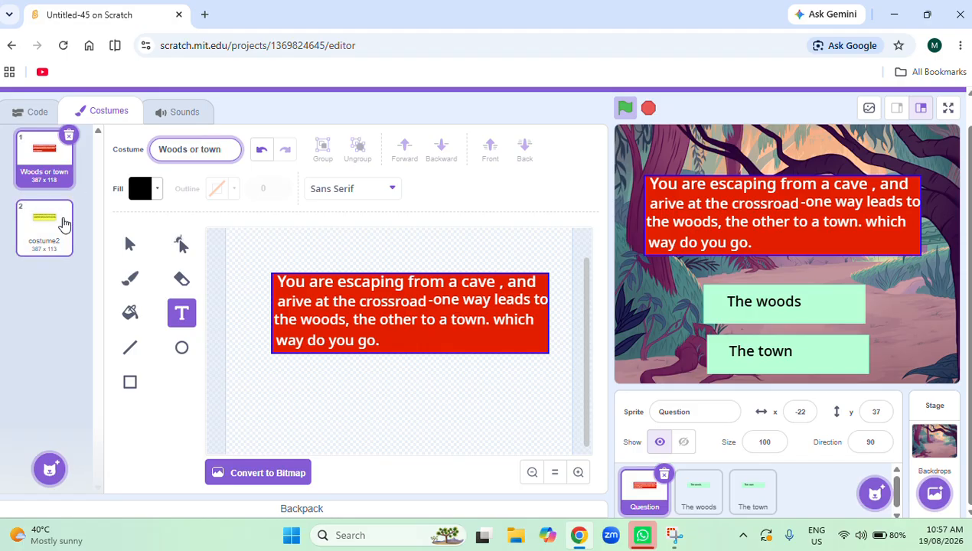
Rename the yellow costume2 as "gold pendent or a pouch".
{"action": "left_click", "coordinate": [64, 224]}
{"action": "left_click", "coordinate": [152, 148]}
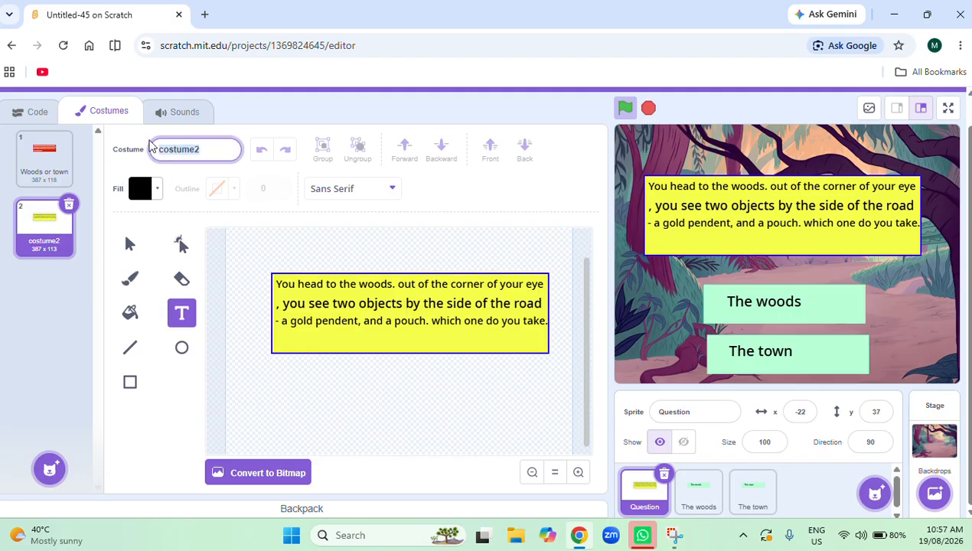
{"action": "key", "text": "BackSpace"}
{"action": "type", "text": "gold pendent or"}
{"action": "left_click_drag", "start_coordinate": [149, 141], "coordinate": [208, 181]}
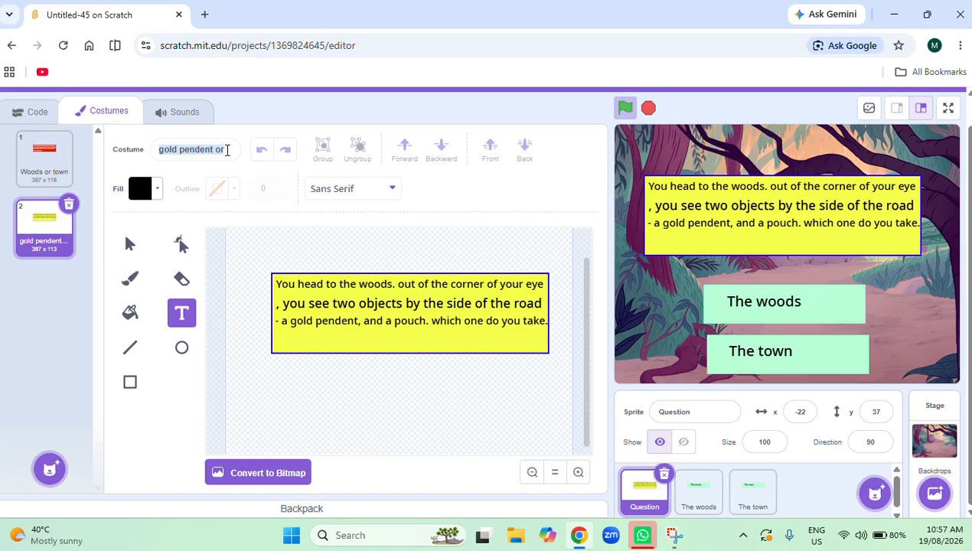
{"action": "left_click", "coordinate": [227, 150]}
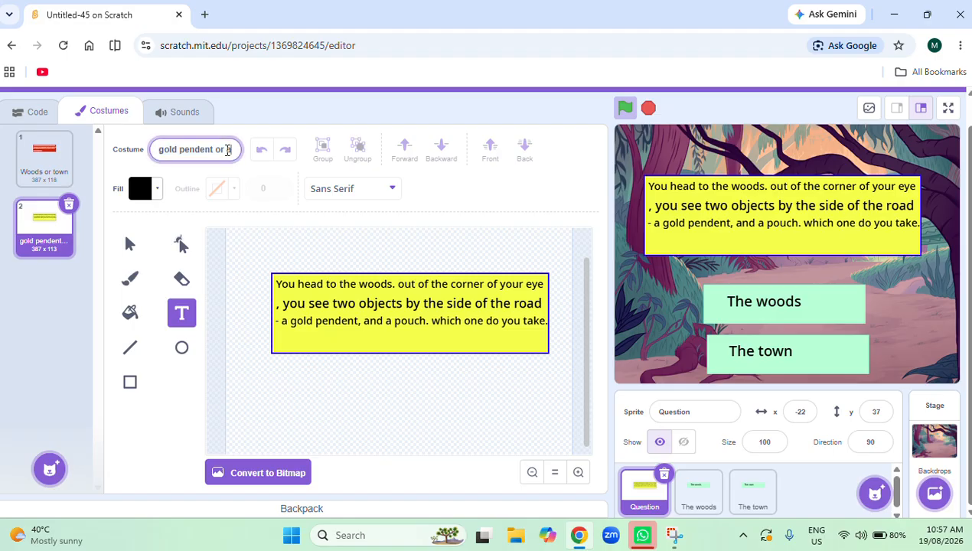
{"action": "type", "text": "a pouch"}
{"action": "left_click", "coordinate": [277, 232]}
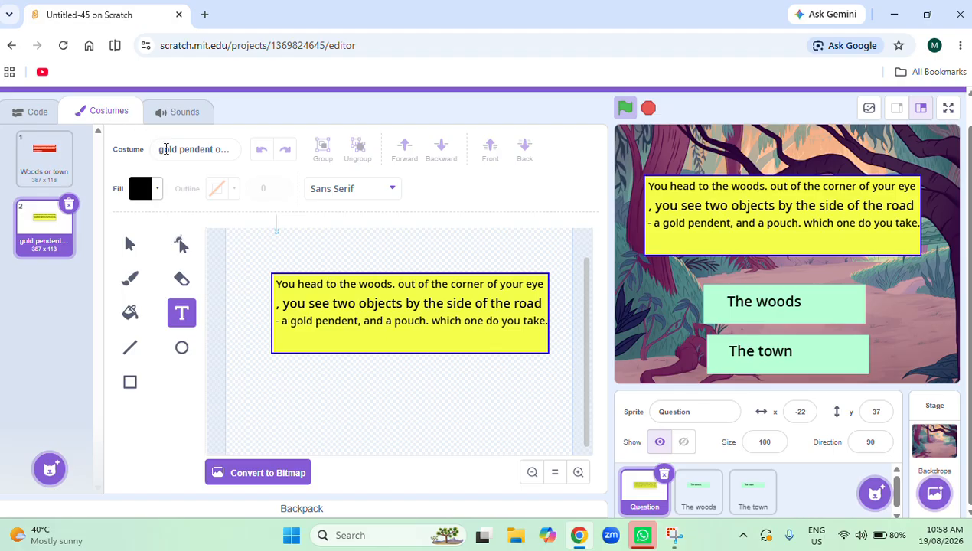
Capitalise the first letter of the yellow costume's name so it reads "Gold pendent or a pouch".
{"action": "left_click", "coordinate": [165, 150]}
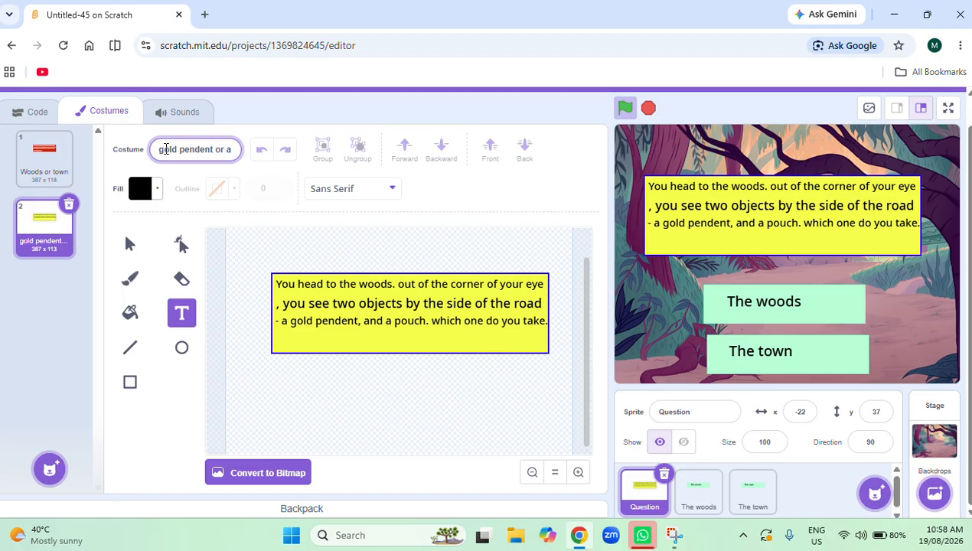
{"action": "type", "text": "p"}
{"action": "key", "text": "Caps_Lock"}
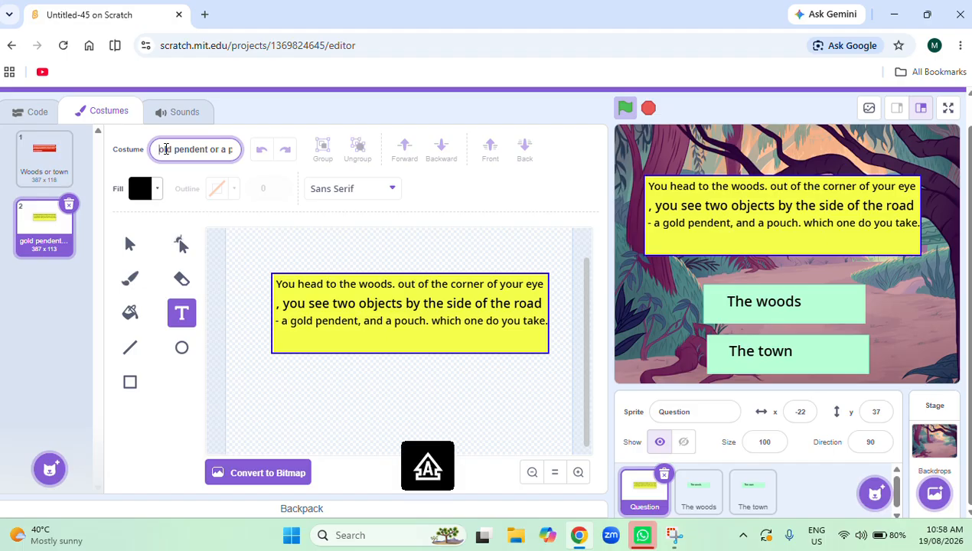
{"action": "type", "text": "G"}
{"action": "key", "text": "Caps_Lock"}
{"action": "key", "text": "Return"}
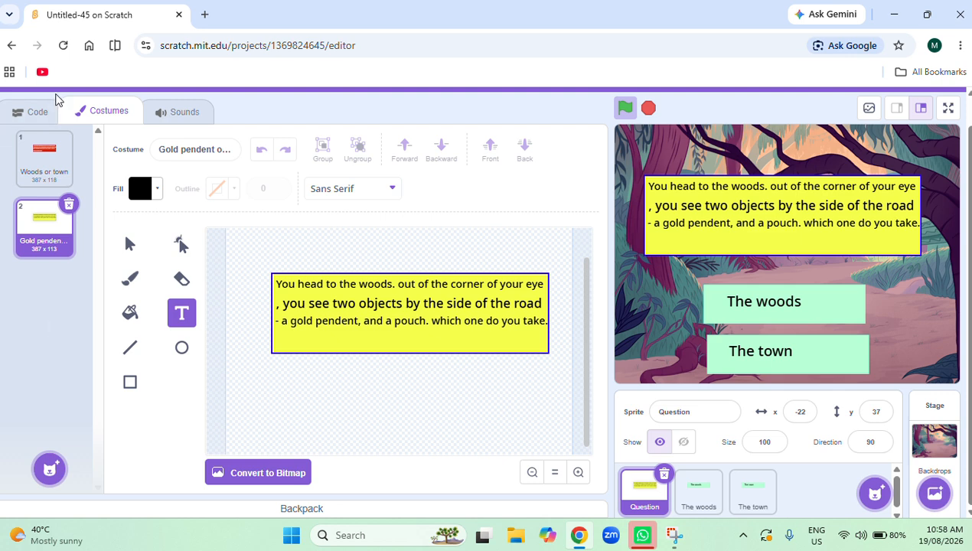
Add a "when green flag clicked" block to the Question sprite's empty script area.
{"action": "left_click", "coordinate": [34, 111]}
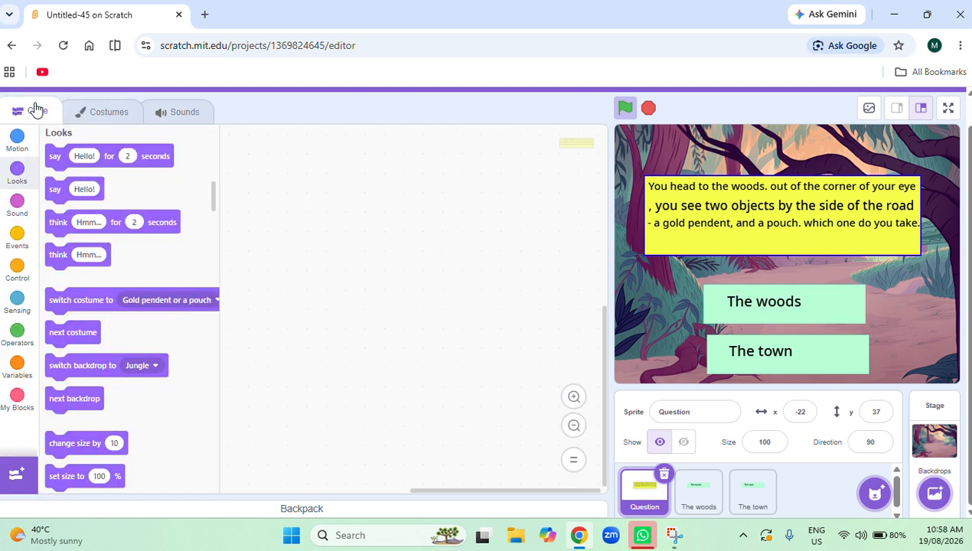
{"action": "left_click", "coordinate": [14, 247]}
{"action": "left_click_drag", "start_coordinate": [59, 163], "coordinate": [353, 261]}
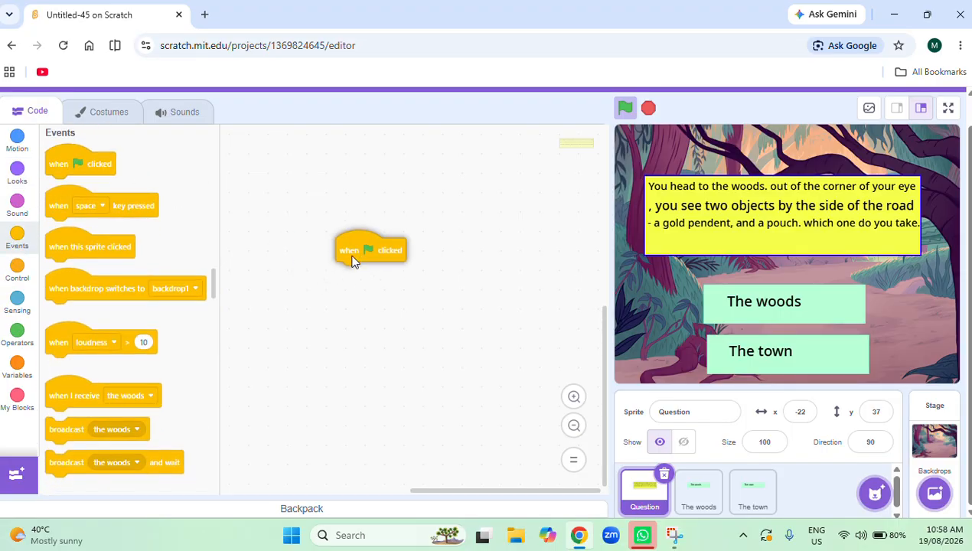
Attach a switch costume block set to "Woods or town" under the green flag block and run the project.
{"action": "left_click", "coordinate": [18, 171]}
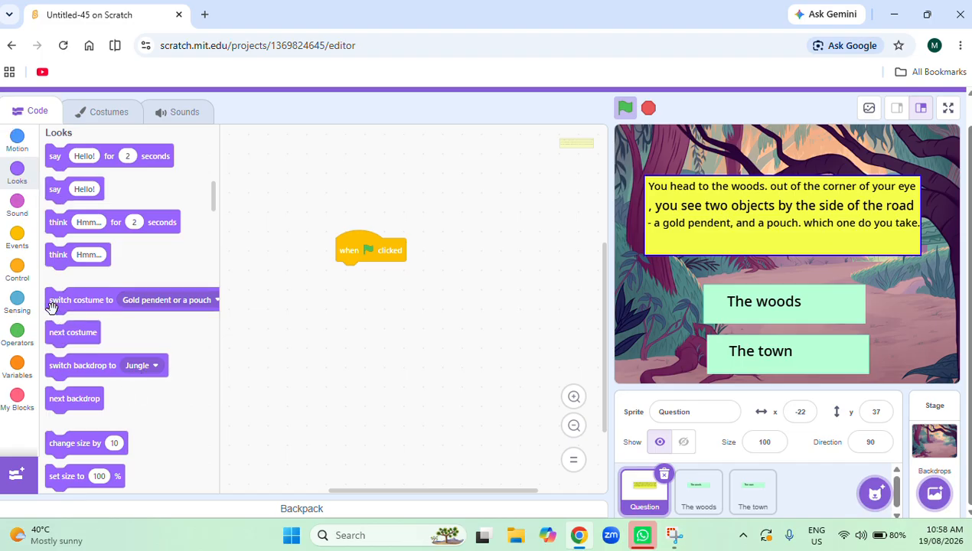
{"action": "left_click_drag", "start_coordinate": [50, 308], "coordinate": [341, 273]}
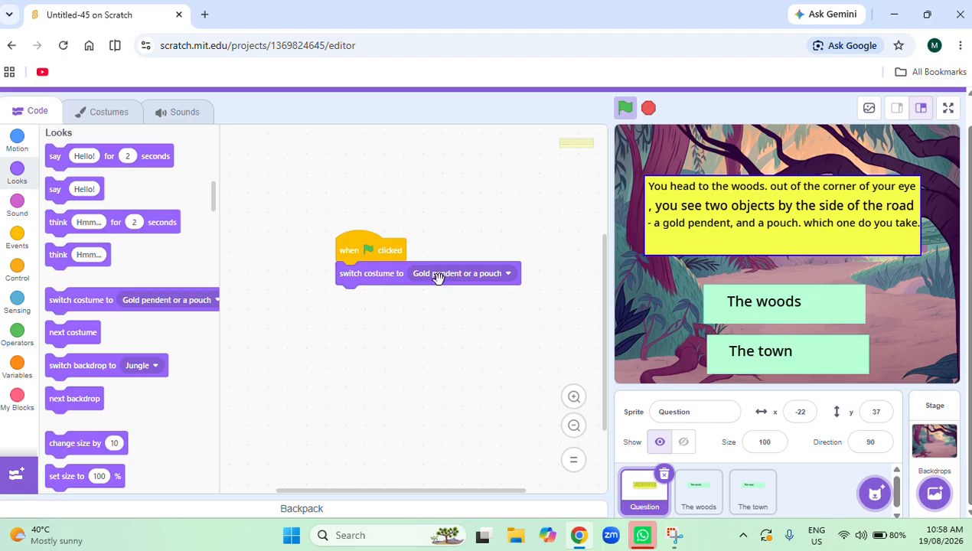
{"action": "left_click", "coordinate": [436, 274]}
{"action": "left_click", "coordinate": [423, 335]}
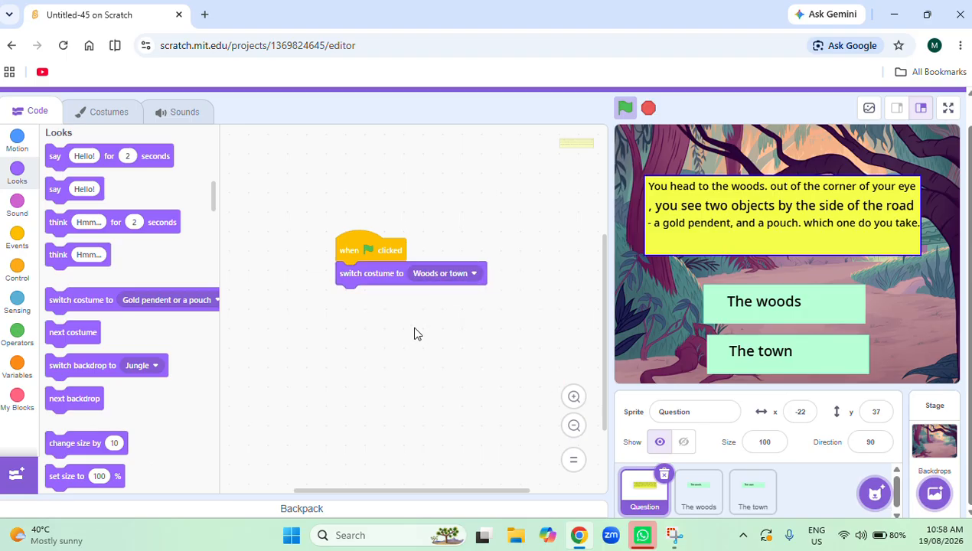
{"action": "left_click", "coordinate": [624, 107]}
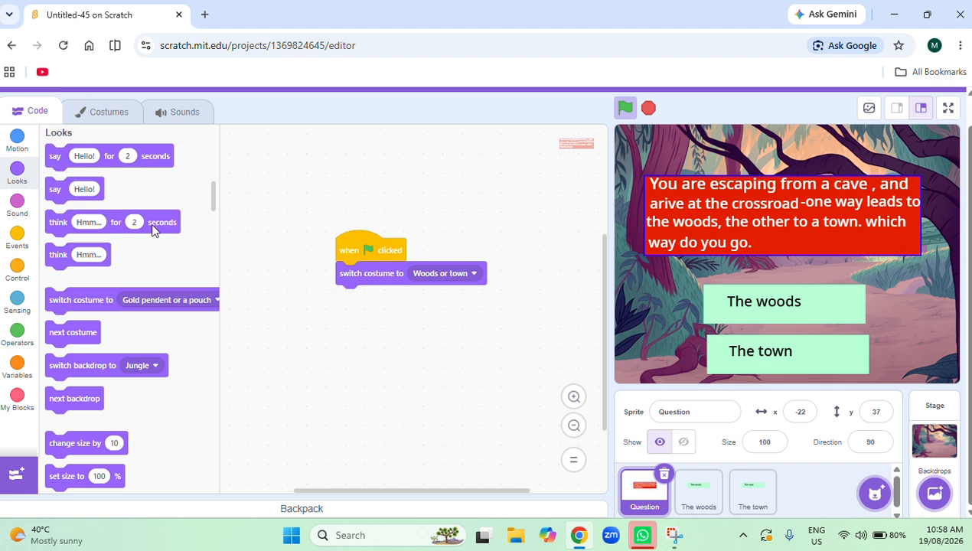
Build a second Question script that switches the costume to "Gold pendent or a pouch" when it receives "the woods".
{"action": "left_click", "coordinate": [18, 242]}
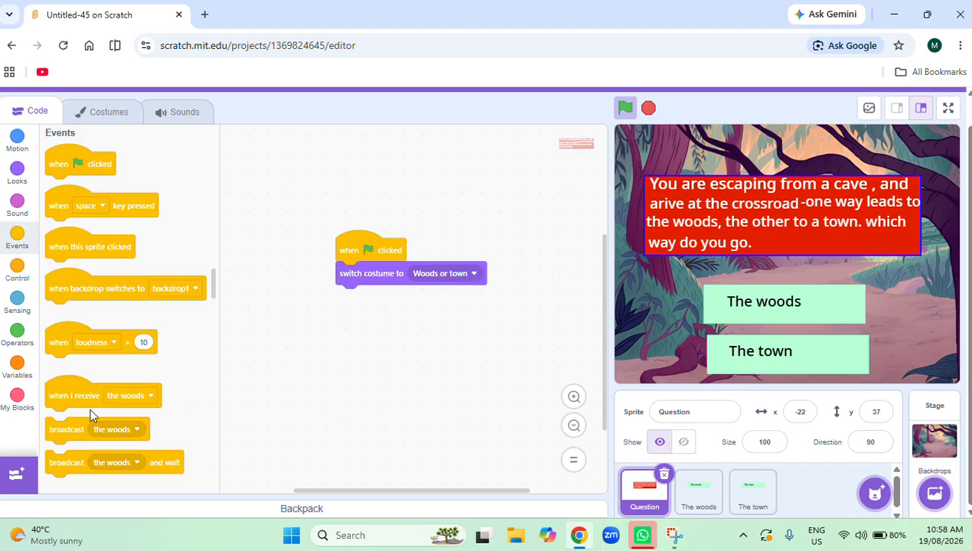
{"action": "left_click_drag", "start_coordinate": [71, 399], "coordinate": [374, 375]}
{"action": "left_click", "coordinate": [15, 173]}
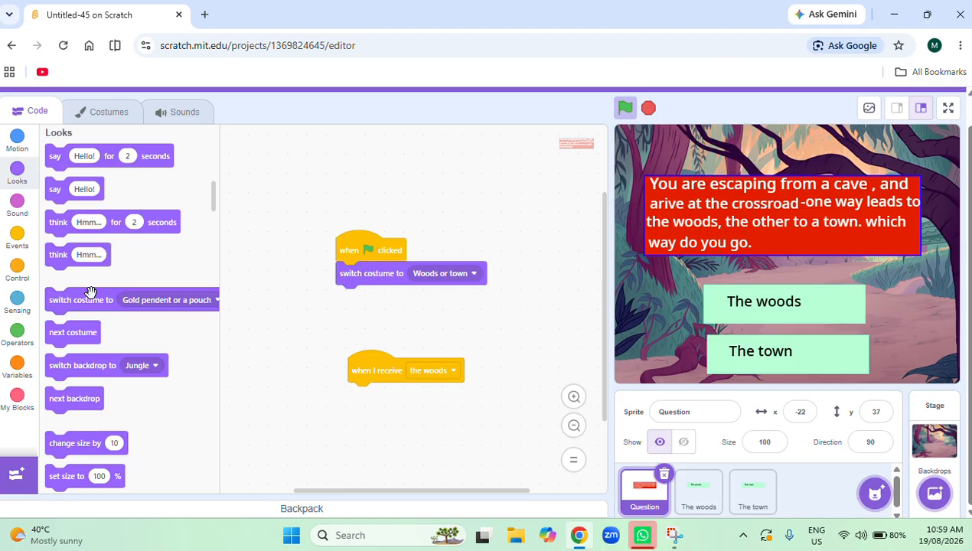
{"action": "left_click_drag", "start_coordinate": [88, 300], "coordinate": [399, 396]}
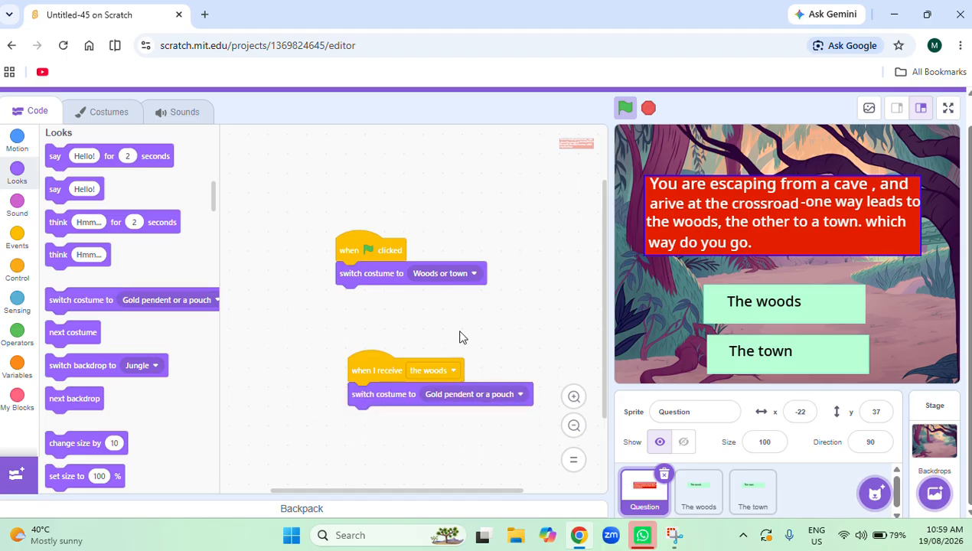
Move the Question sprite's two scripts closer together, and test the project by running it and choosing "The woods" on the stage.
{"action": "scroll", "coordinate": [460, 333], "scroll_direction": "down", "scroll_amount": 2}
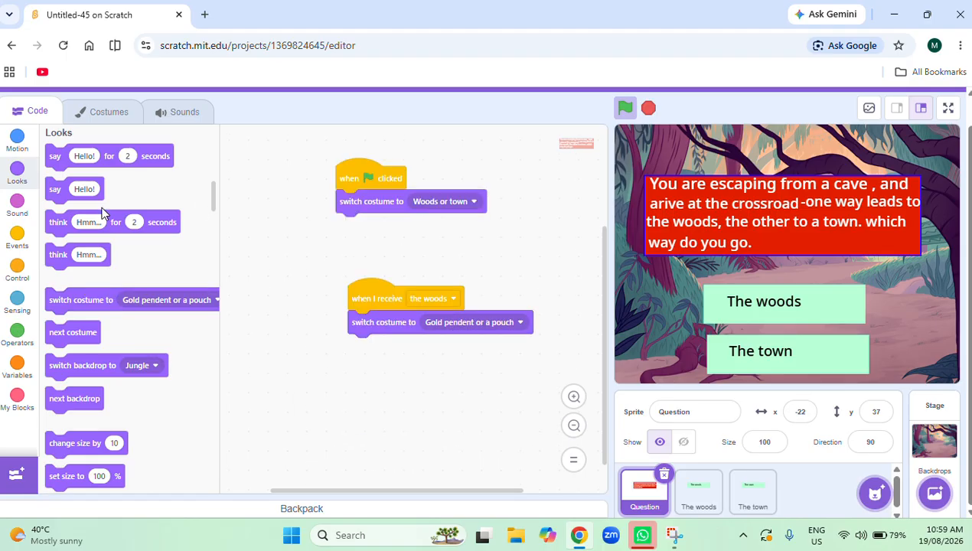
{"action": "scroll", "coordinate": [61, 256], "scroll_direction": "up", "scroll_amount": 4}
{"action": "scroll", "coordinate": [376, 417], "scroll_direction": "up", "scroll_amount": 4}
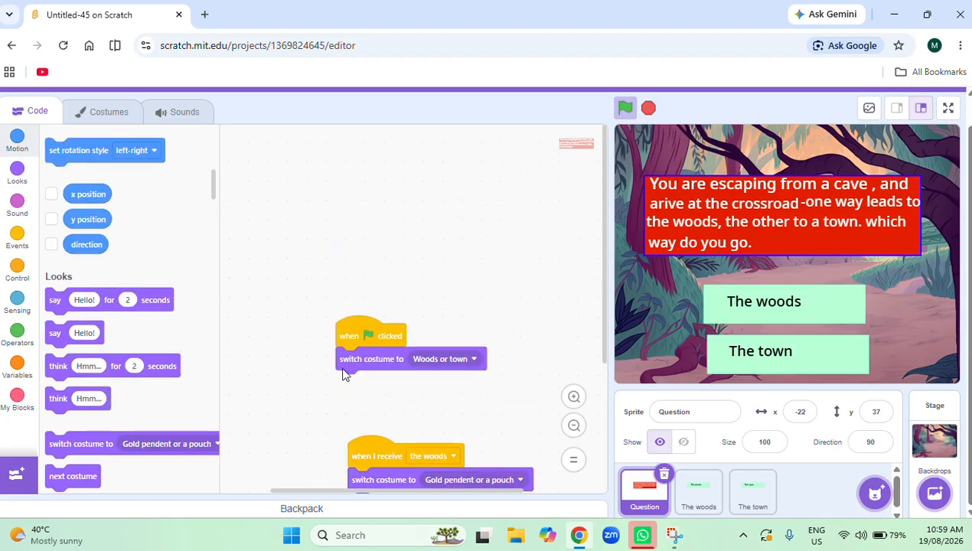
{"action": "left_click_drag", "start_coordinate": [387, 331], "coordinate": [309, 173]}
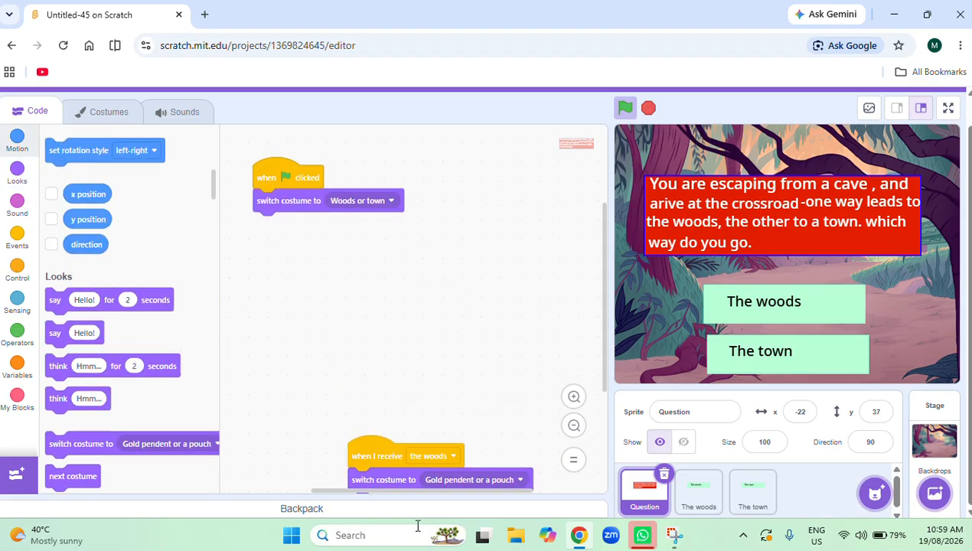
{"action": "left_click_drag", "start_coordinate": [387, 457], "coordinate": [429, 260]}
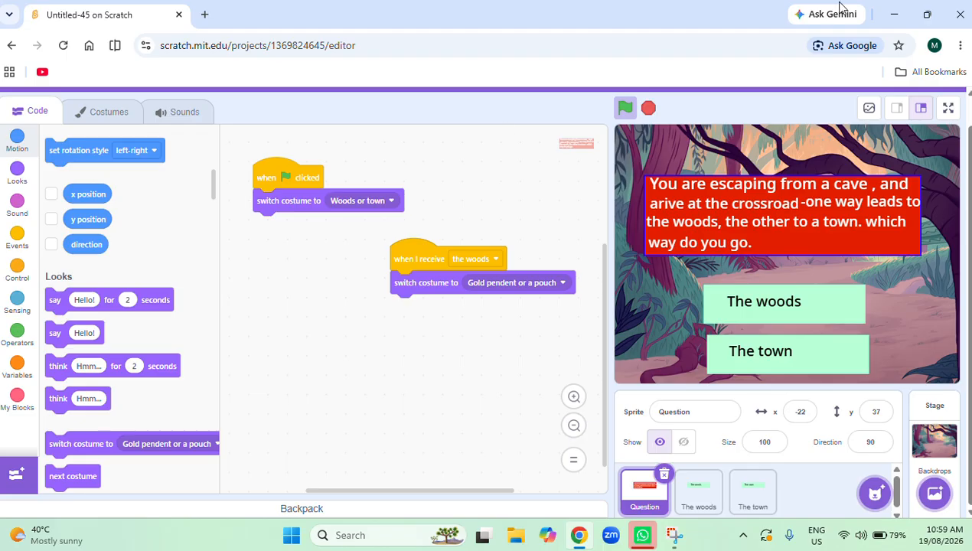
{"action": "left_click", "coordinate": [626, 106]}
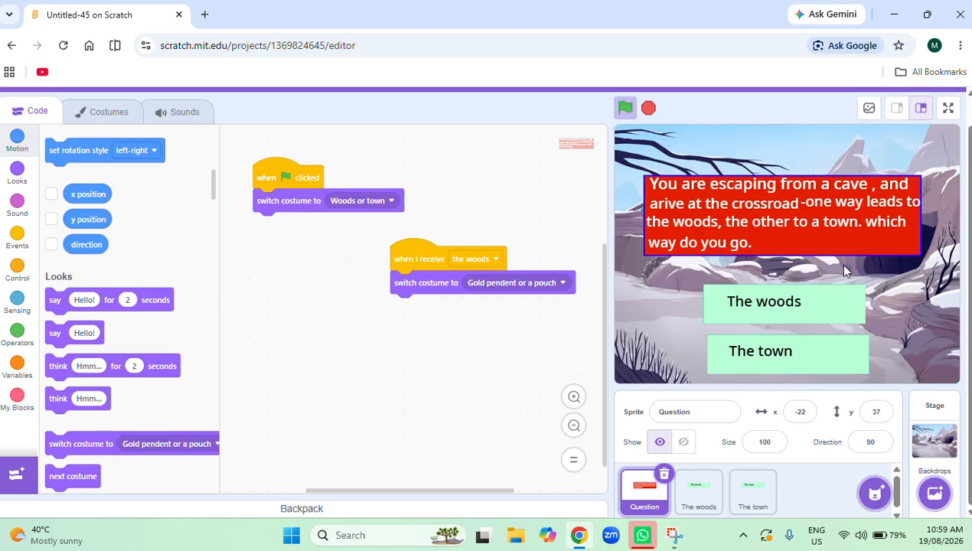
{"action": "left_click", "coordinate": [813, 301]}
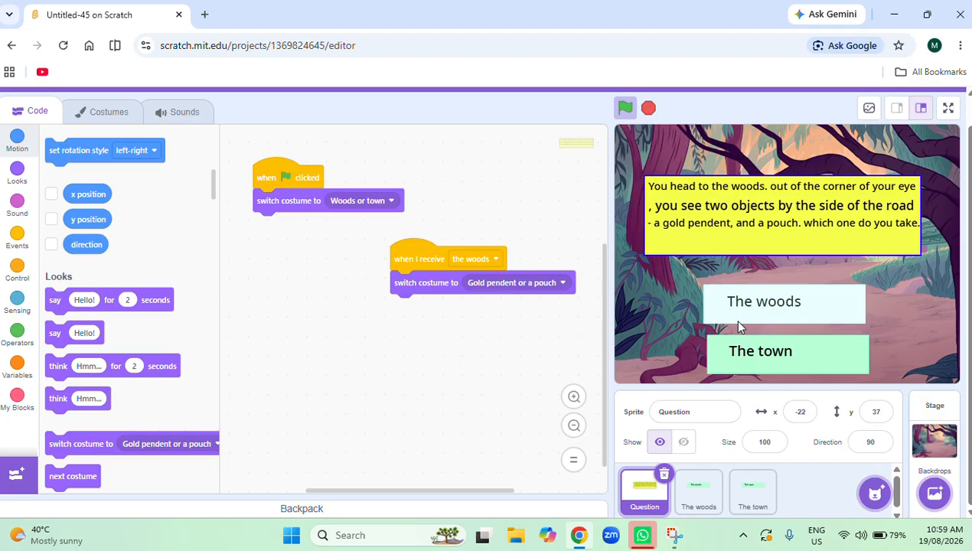
Duplicate The town sprite, and duplicate the copy to make a second extra button.
{"action": "left_click", "coordinate": [752, 487]}
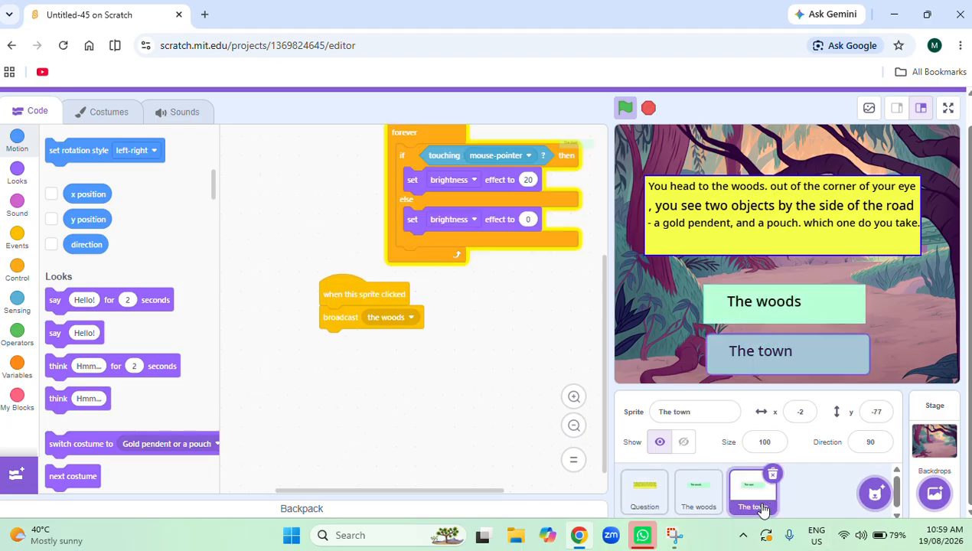
{"action": "right_click", "coordinate": [775, 504]}
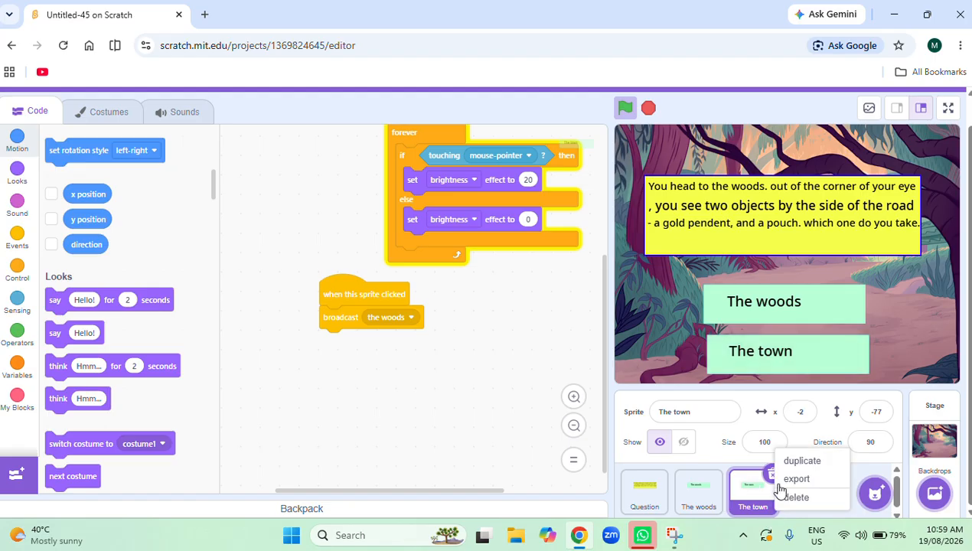
{"action": "left_click", "coordinate": [807, 457]}
{"action": "right_click", "coordinate": [803, 491]}
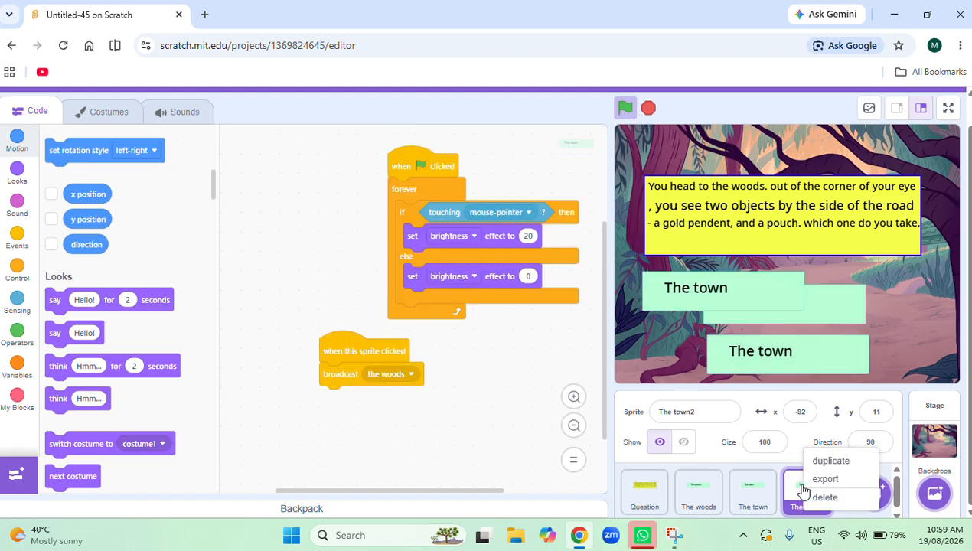
{"action": "left_click", "coordinate": [821, 459]}
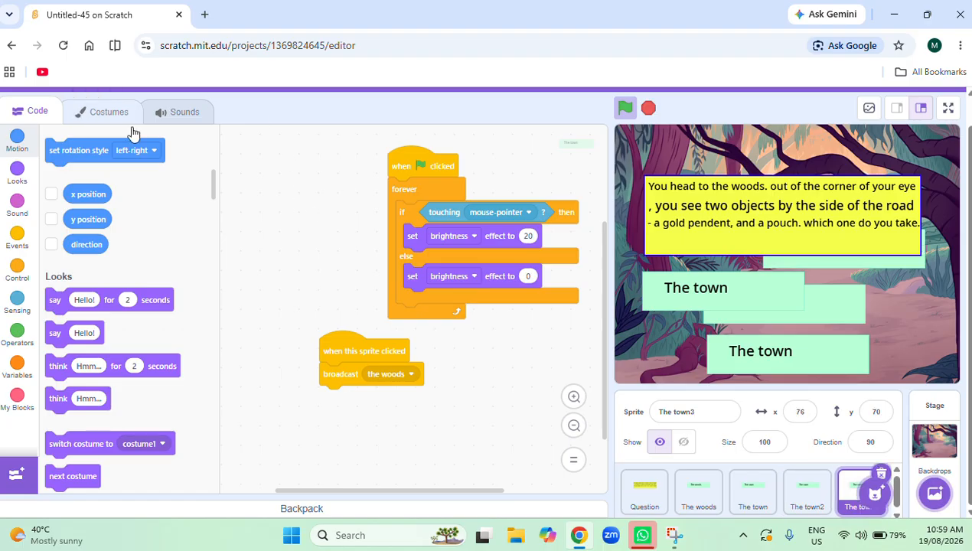
Delete the "The town" text from the costume of the first duplicated button, The town2.
{"action": "left_click", "coordinate": [811, 491]}
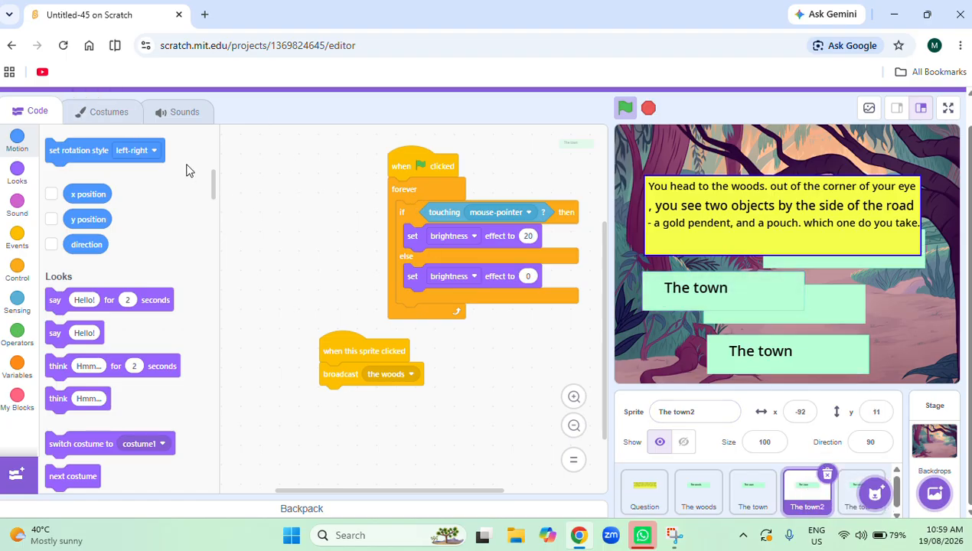
{"action": "left_click", "coordinate": [69, 112]}
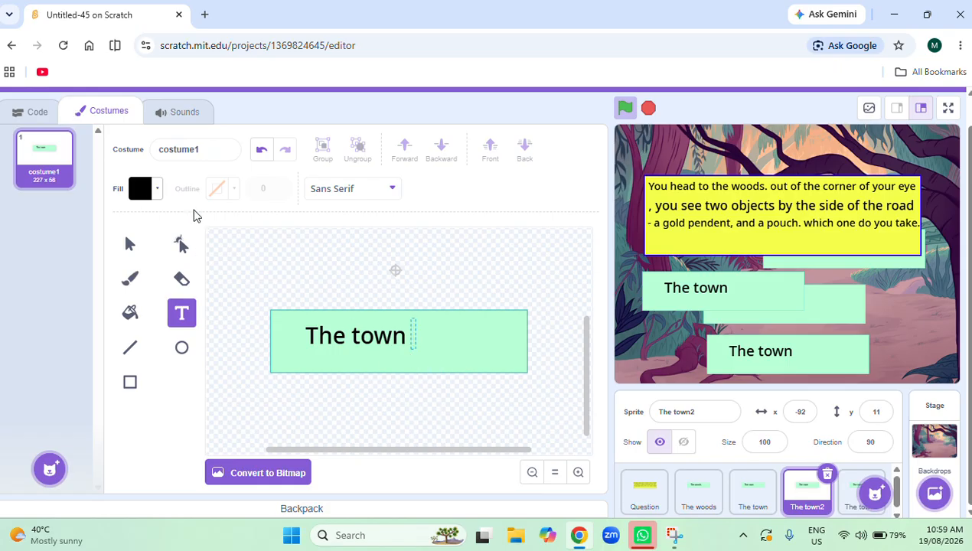
{"action": "left_click", "coordinate": [130, 244]}
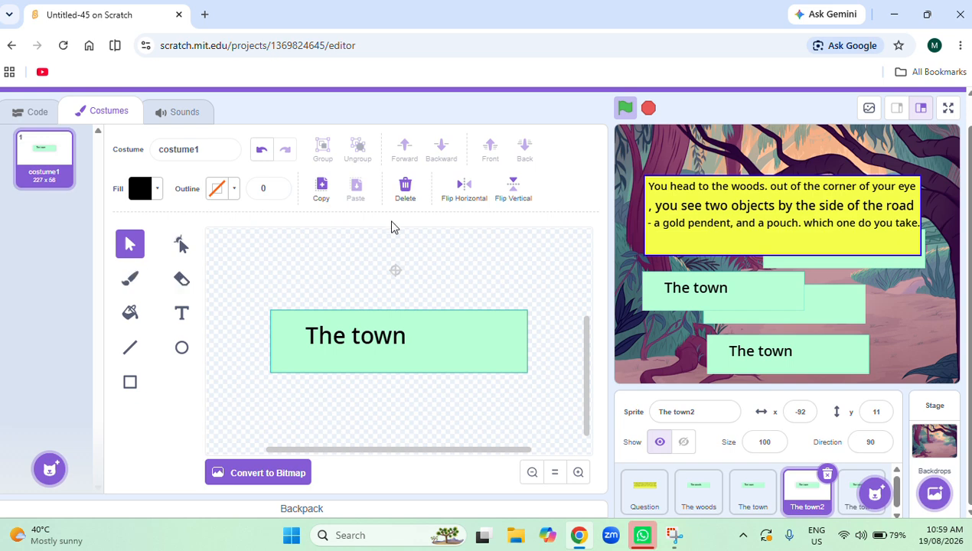
{"action": "left_click", "coordinate": [400, 341]}
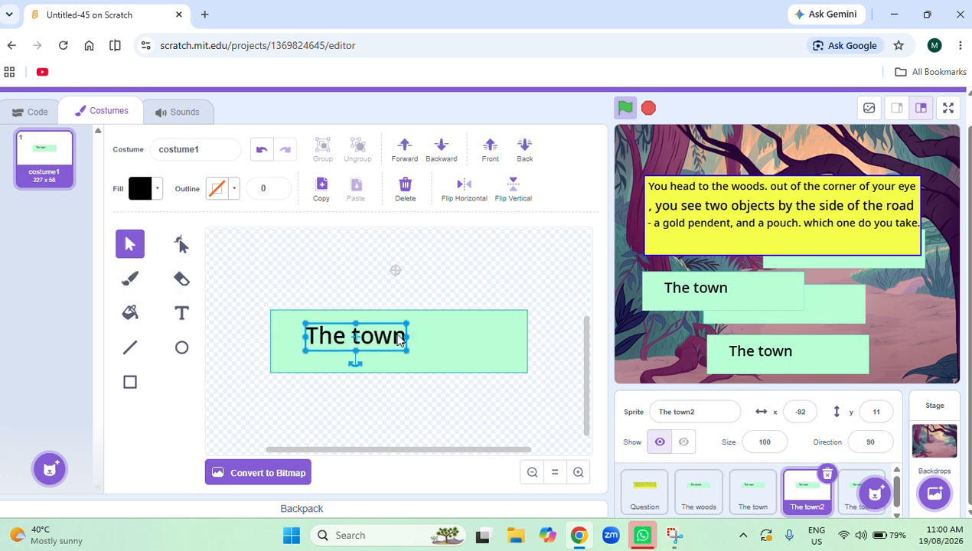
{"action": "left_click", "coordinate": [407, 193]}
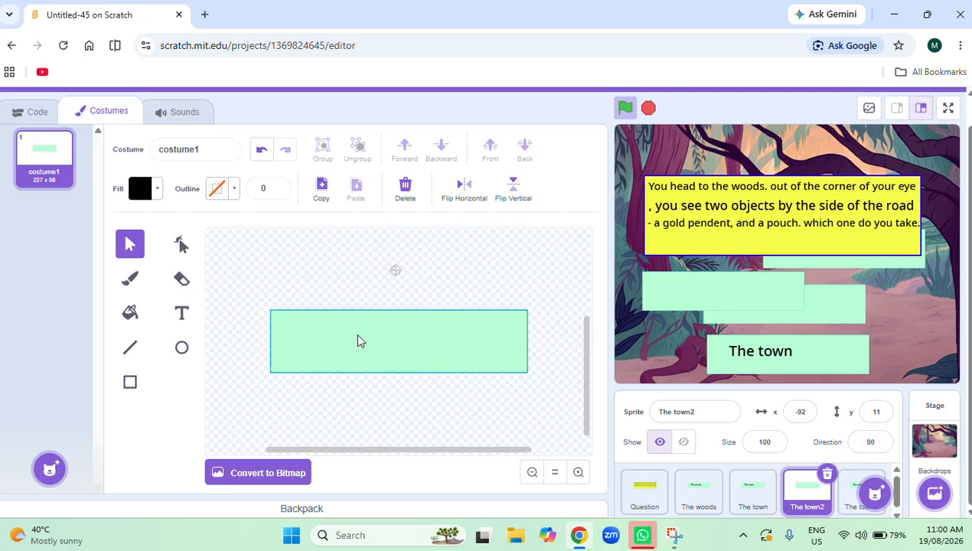
Set the Text tool's fill colour to black.
{"action": "left_click", "coordinate": [312, 345]}
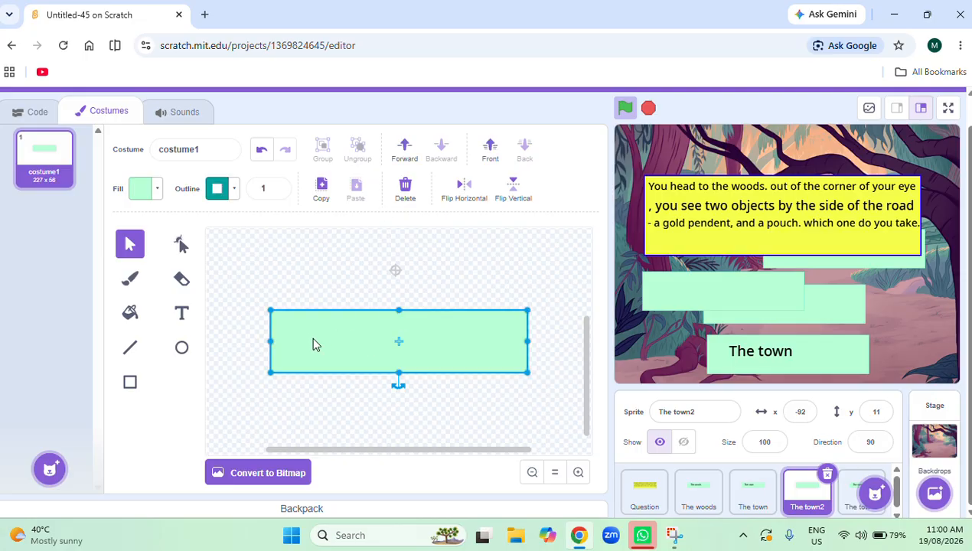
{"action": "left_click", "coordinate": [182, 313]}
{"action": "left_click", "coordinate": [157, 189]}
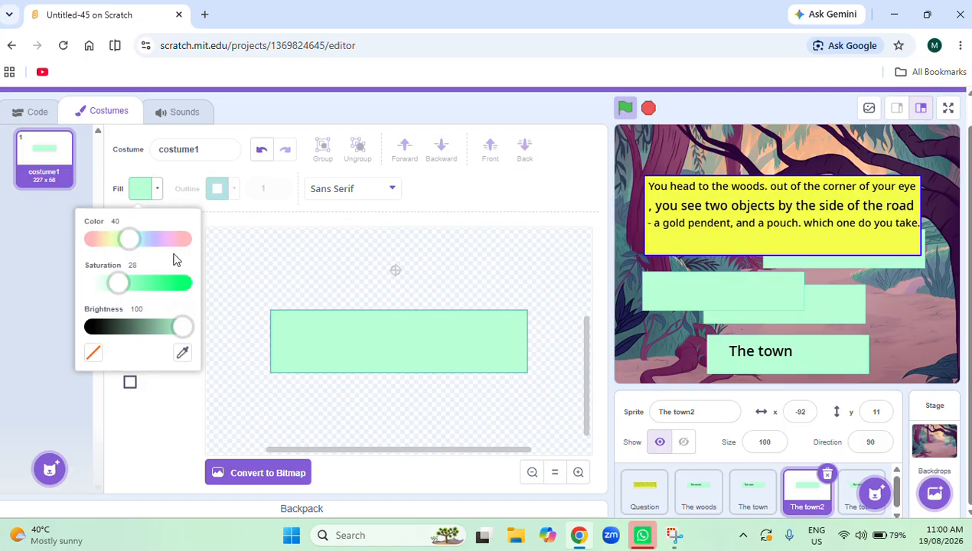
{"action": "left_click_drag", "start_coordinate": [119, 282], "coordinate": [187, 283]}
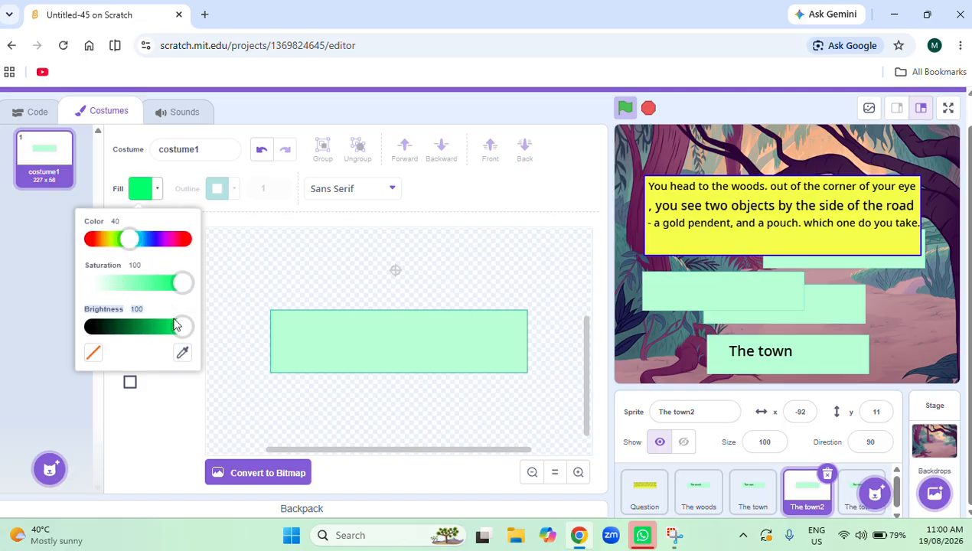
{"action": "left_click", "coordinate": [90, 328]}
{"action": "left_click", "coordinate": [153, 414]}
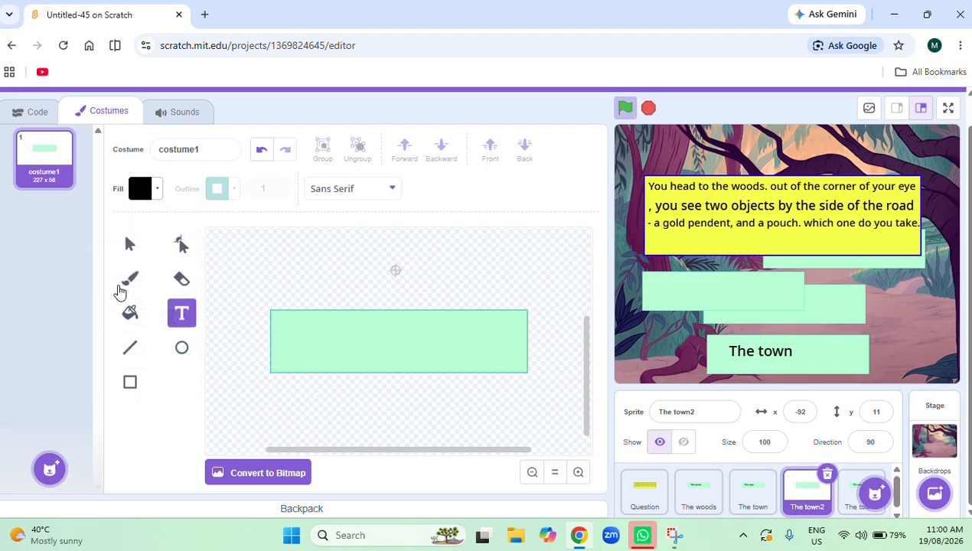
Fill the button rectangle in The town2's costume with bright blue, using color 59, saturation 100 and brightness 100.
{"action": "left_click", "coordinate": [128, 314]}
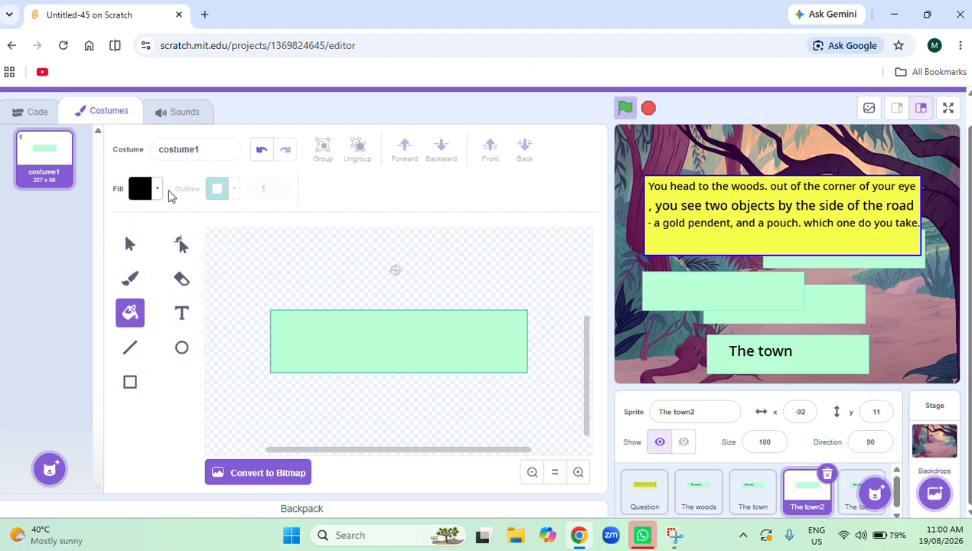
{"action": "left_click", "coordinate": [161, 194]}
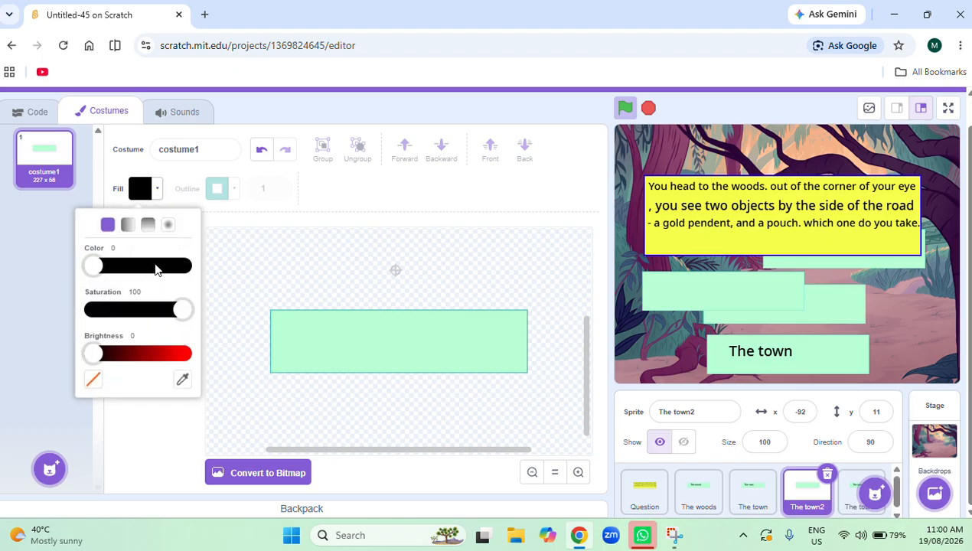
{"action": "left_click", "coordinate": [182, 357]}
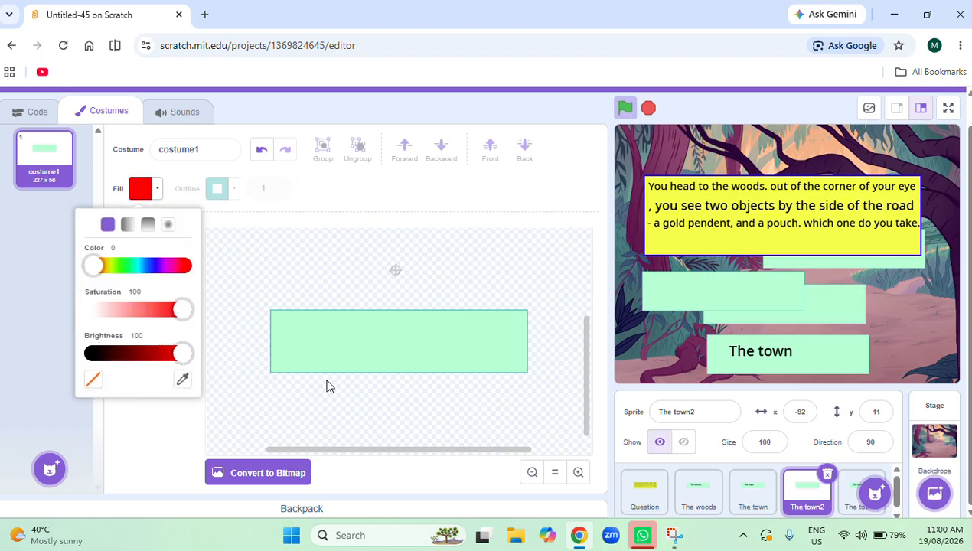
{"action": "left_click", "coordinate": [147, 265]}
{"action": "left_click", "coordinate": [274, 320]}
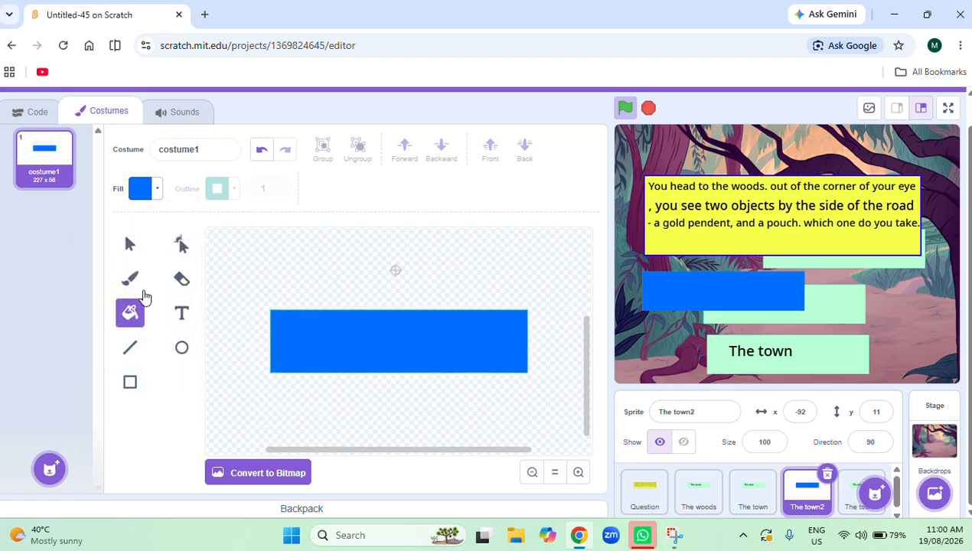
Set the fill colour for new text in The town2's costume to black.
{"action": "left_click", "coordinate": [181, 315]}
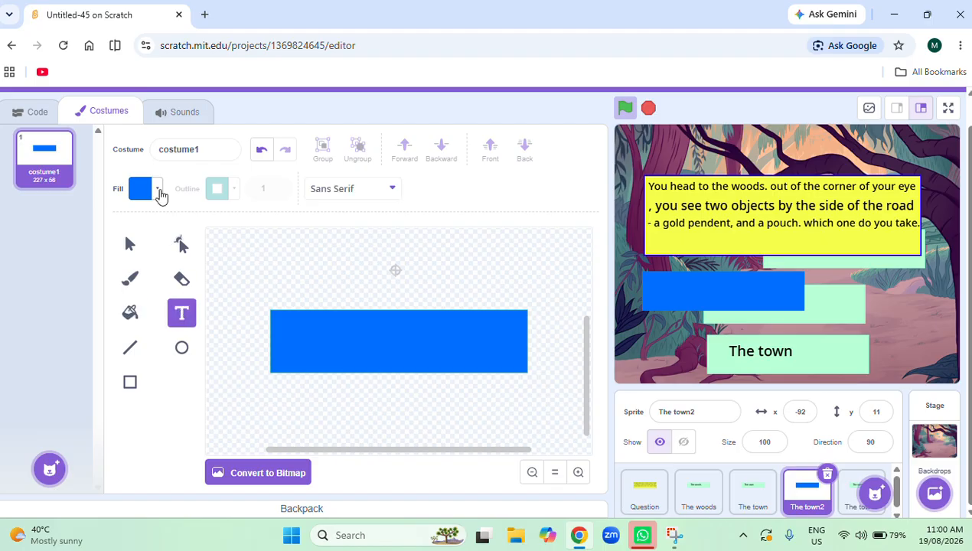
{"action": "left_click", "coordinate": [157, 188]}
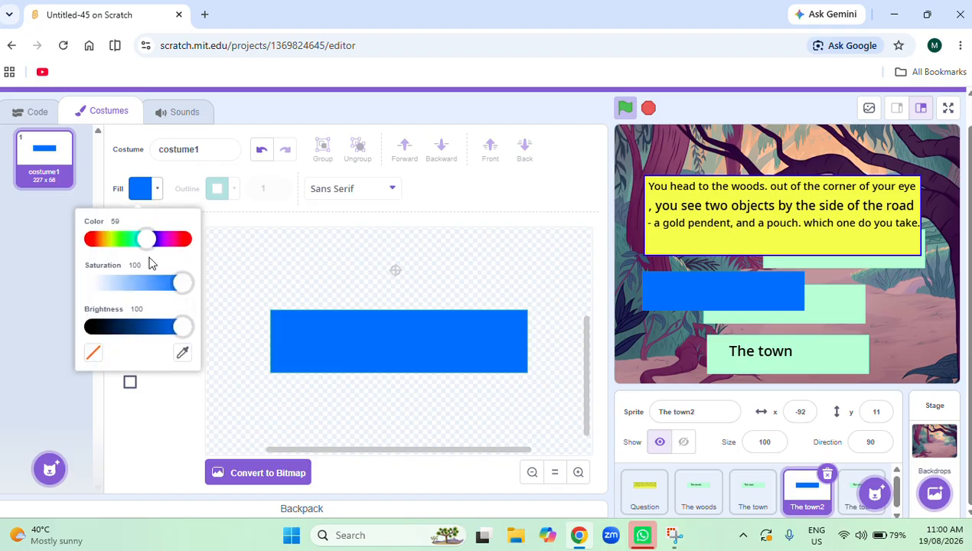
{"action": "left_click", "coordinate": [103, 328]}
{"action": "left_click", "coordinate": [131, 383]}
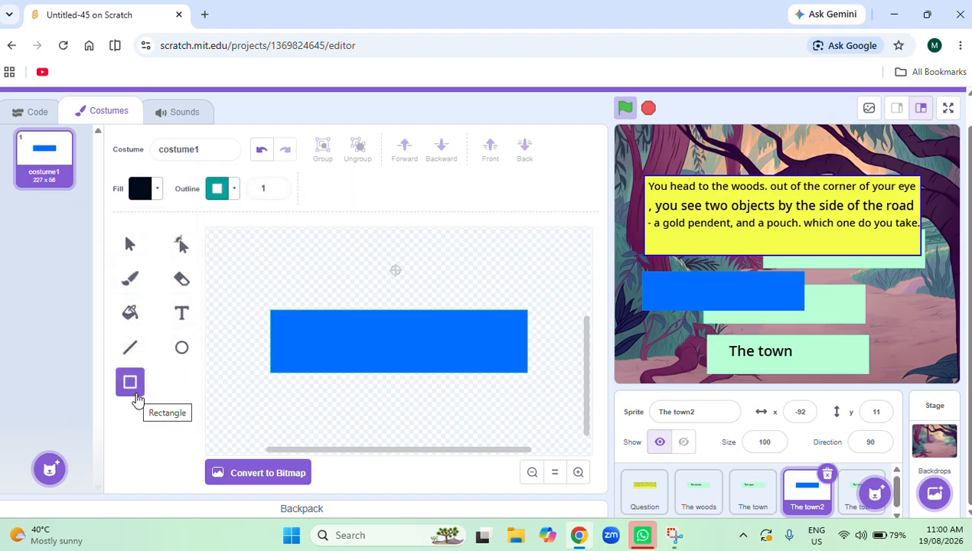
{"action": "left_click", "coordinate": [277, 325]}
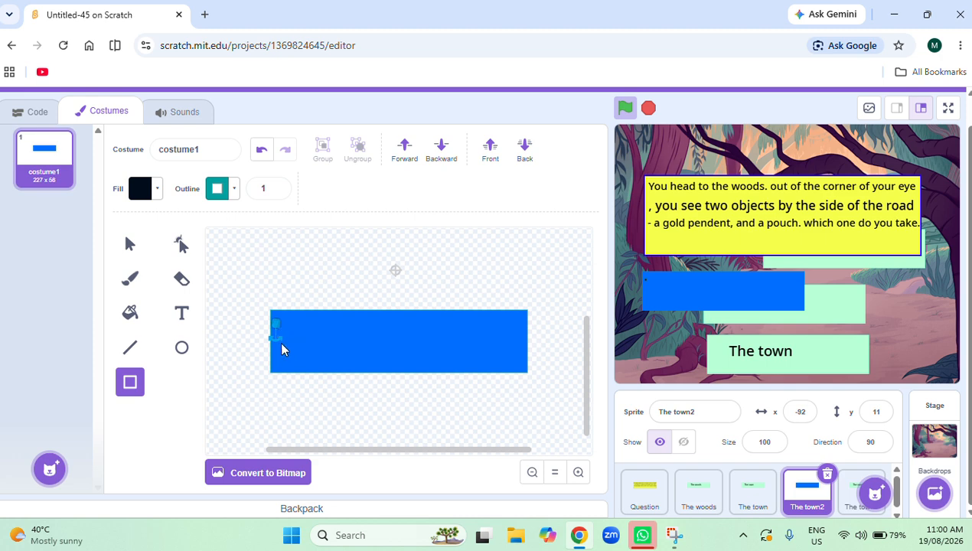
{"action": "key", "text": "Escape"}
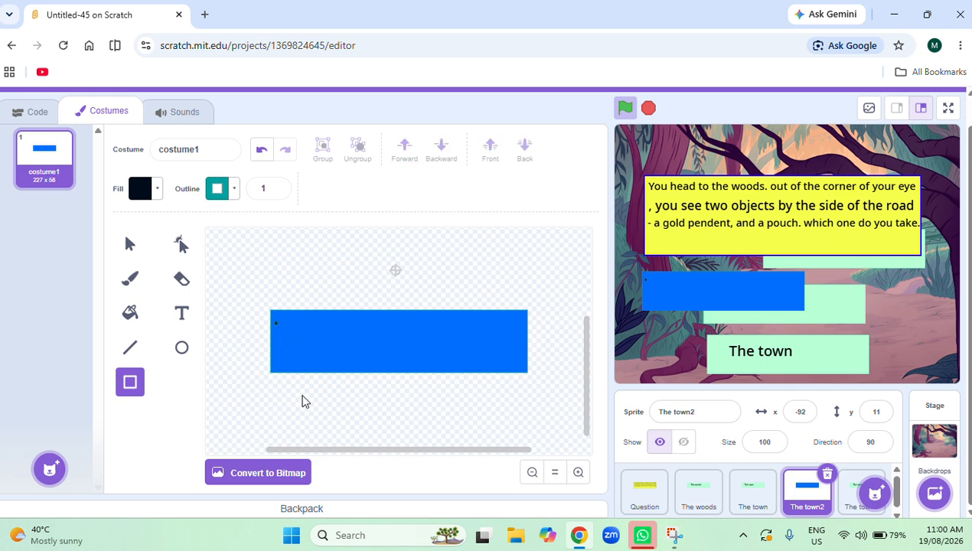
{"action": "left_click", "coordinate": [283, 327]}
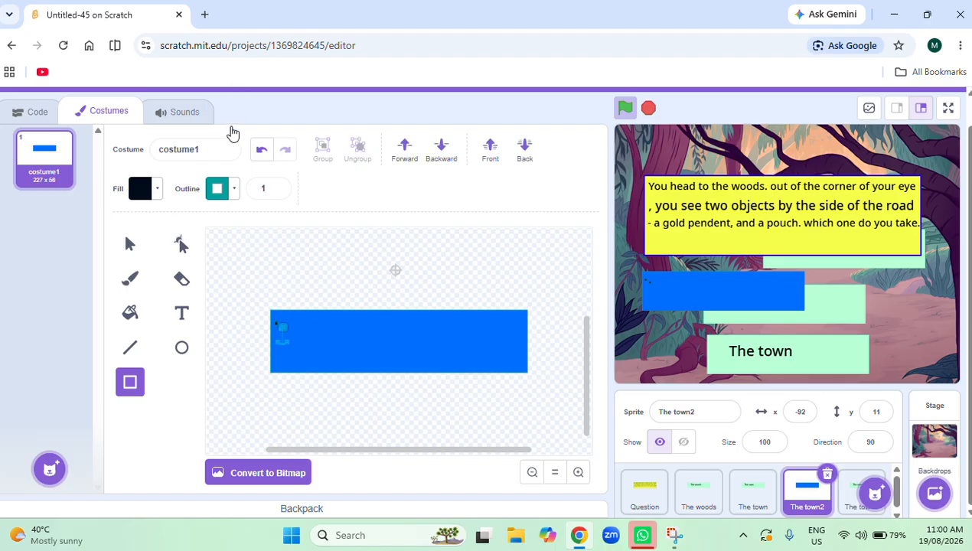
{"action": "left_click", "coordinate": [260, 154]}
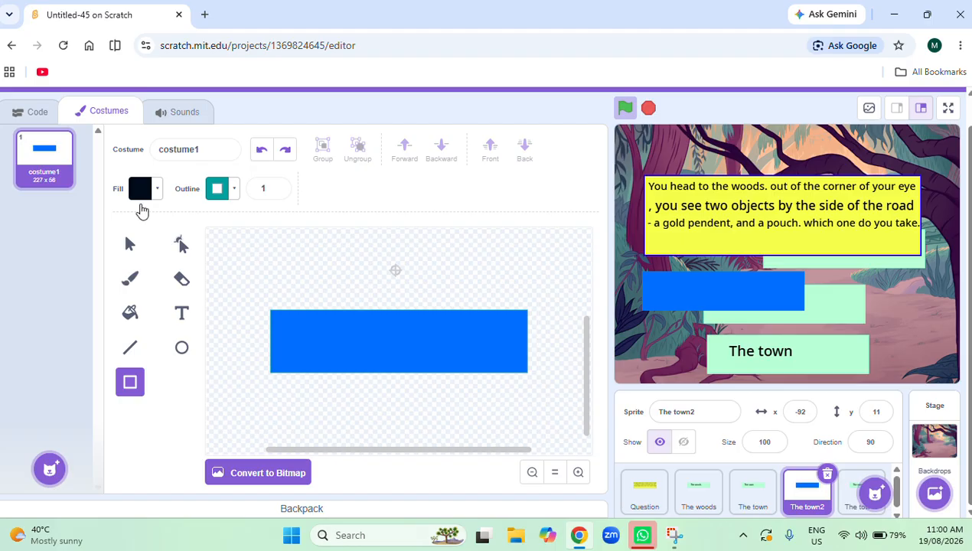
Add the black text "The pouch" on the blue rectangle in The town2's costume.
{"action": "left_click", "coordinate": [178, 313]}
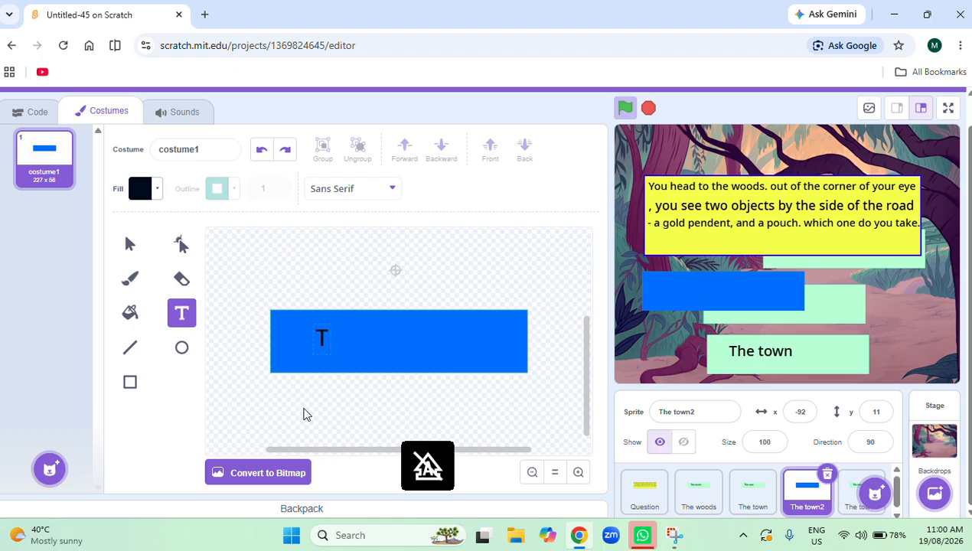
{"action": "type", "text": "he"}
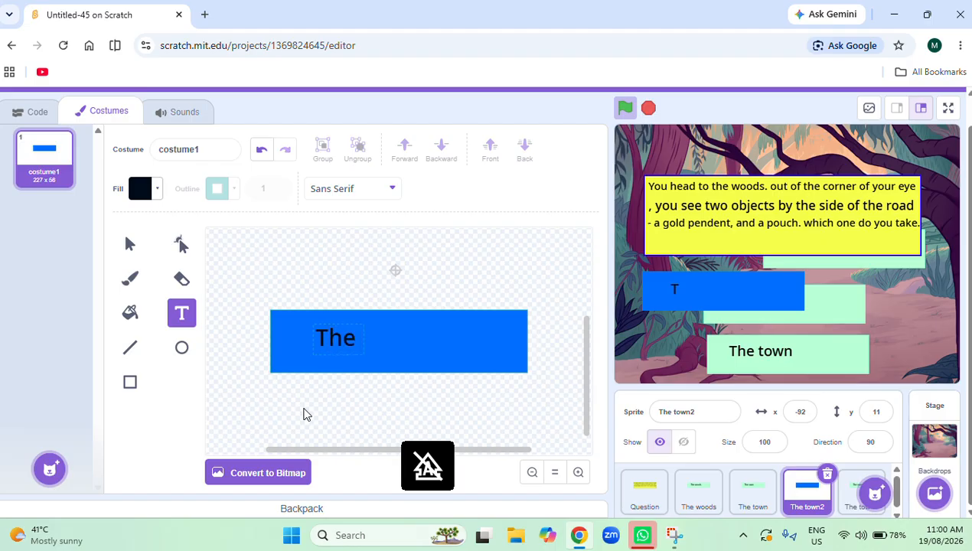
{"action": "type", "text": " pouc"}
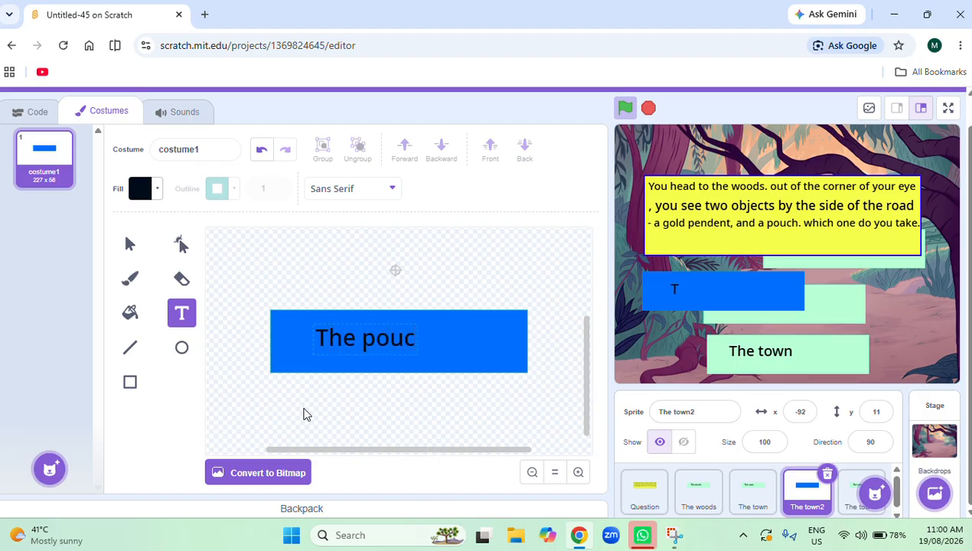
{"action": "type", "text": "h"}
{"action": "left_click", "coordinate": [324, 434]}
{"action": "left_click", "coordinate": [342, 435]}
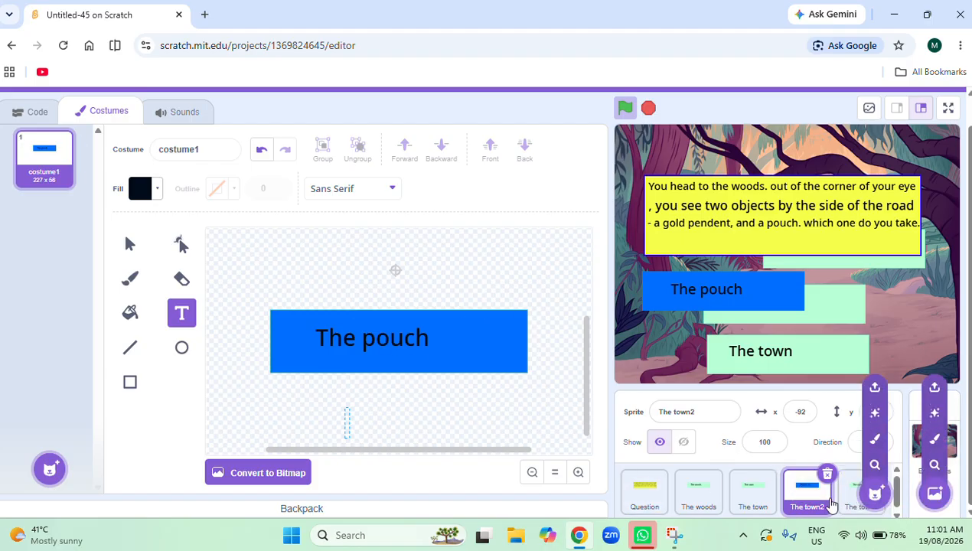
Delete the "The town" text from the costume of the second duplicated button, The town3.
{"action": "left_click", "coordinate": [860, 492]}
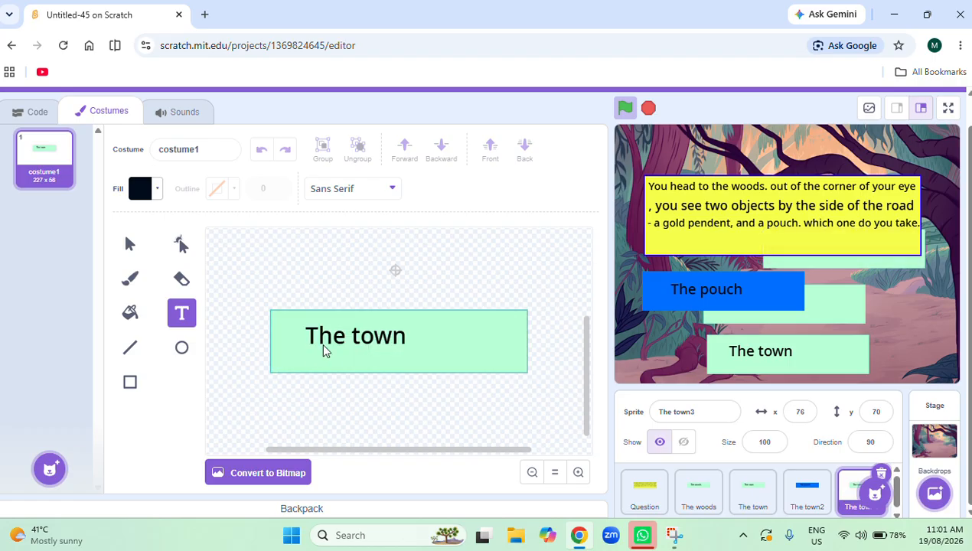
{"action": "left_click", "coordinate": [404, 337]}
{"action": "key", "text": "BackSpace"}
{"action": "key", "text": "BackSpace"}
{"action": "key", "text": "BackSpace"}
{"action": "key", "text": "BackSpace"}
{"action": "key", "text": "BackSpace"}
{"action": "key", "text": "BackSpace"}
{"action": "key", "text": "BackSpace"}
{"action": "key", "text": "BackSpace"}
{"action": "type", "text": "T"}
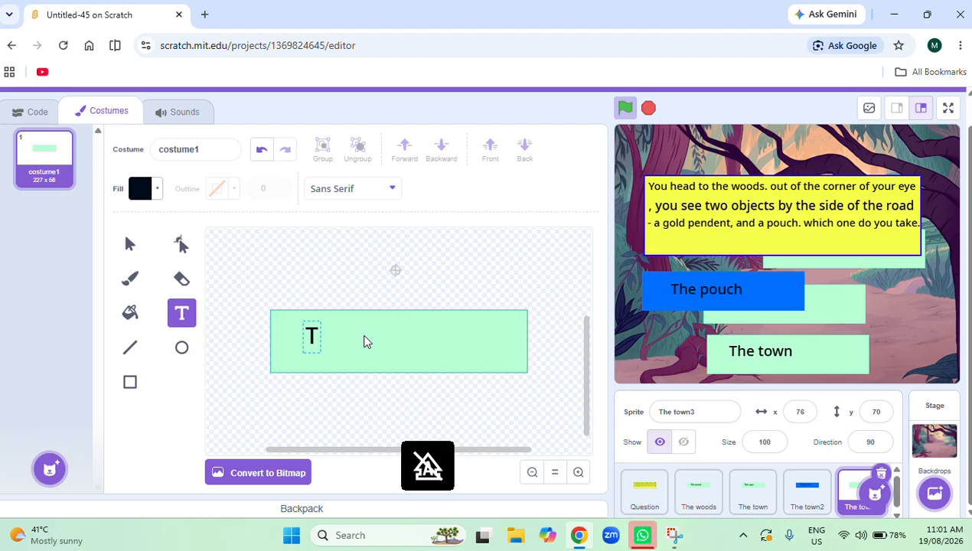
{"action": "type", "text": "he"}
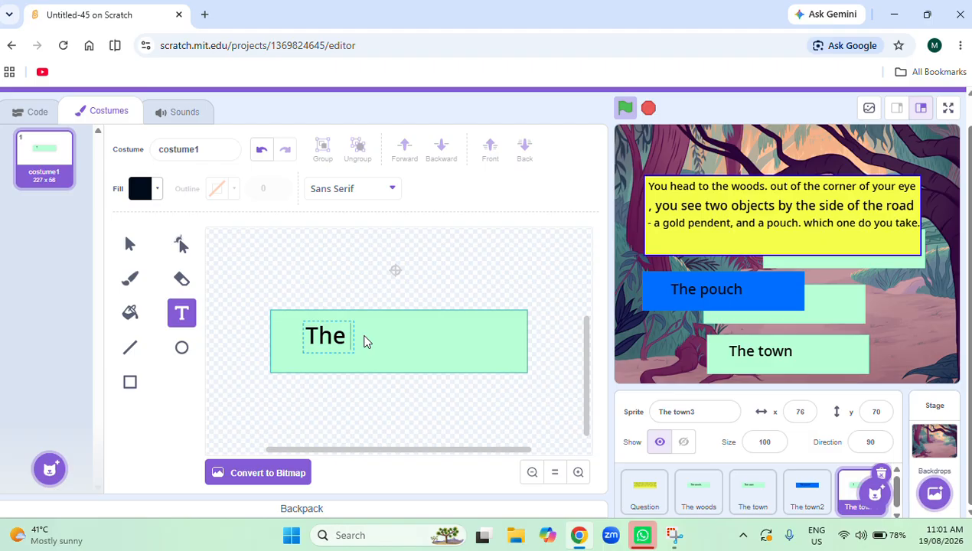
{"action": "type", "text": "pouch"}
{"action": "key", "text": "BackSpace"}
{"action": "key", "text": "BackSpace"}
{"action": "key", "text": "BackSpace"}
{"action": "key", "text": "BackSpace"}
{"action": "key", "text": "BackSpace"}
{"action": "key", "text": "BackSpace"}
{"action": "key", "text": "BackSpace"}
{"action": "key", "text": "BackSpace"}
{"action": "key", "text": "BackSpace"}
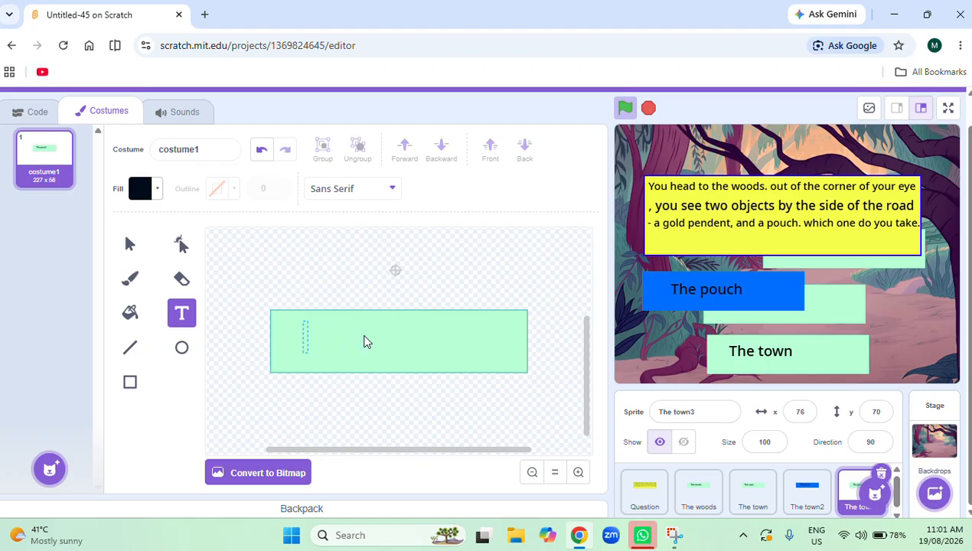
Enter "The pendent" as the button text in The town3's costume, with a capital T.
{"action": "type", "text": "the"}
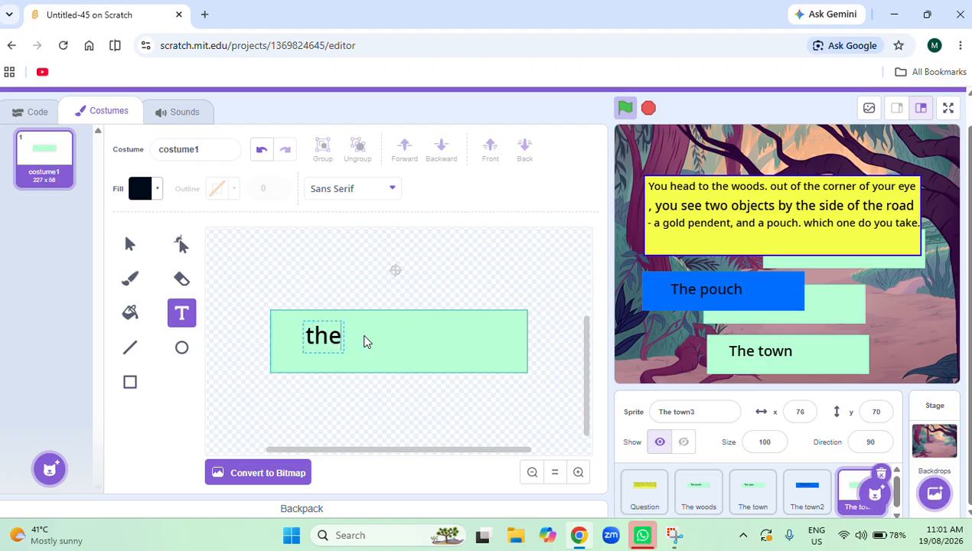
{"action": "type", "text": " pendent"}
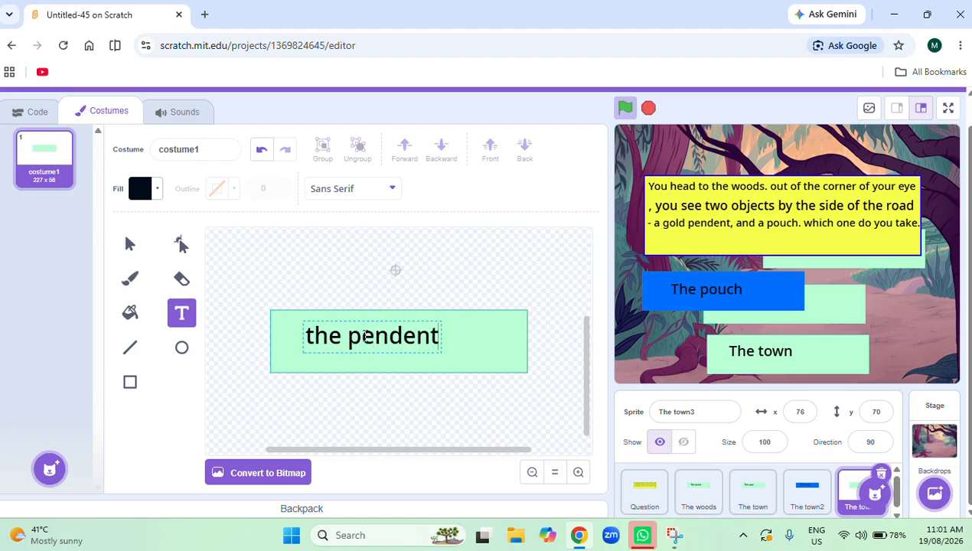
{"action": "left_click", "coordinate": [341, 430]}
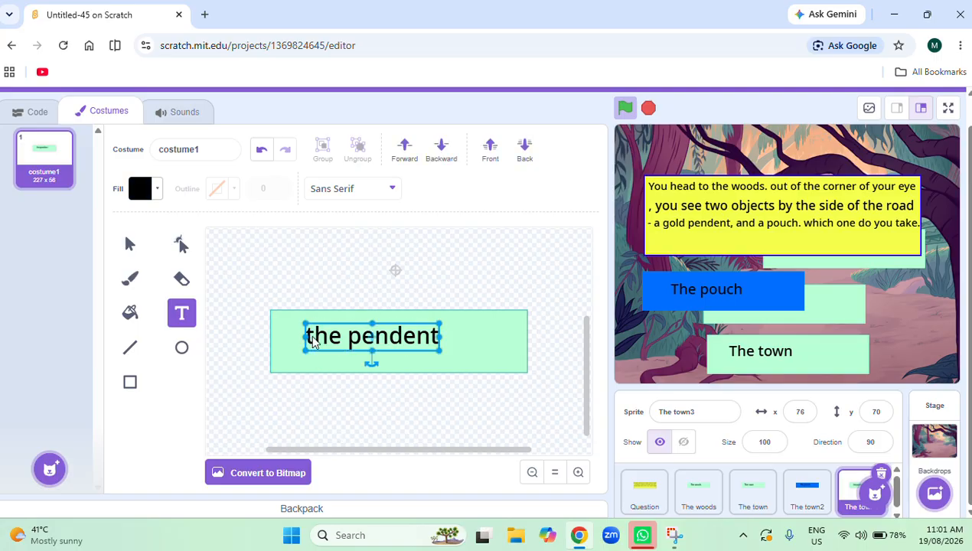
{"action": "left_click", "coordinate": [291, 391]}
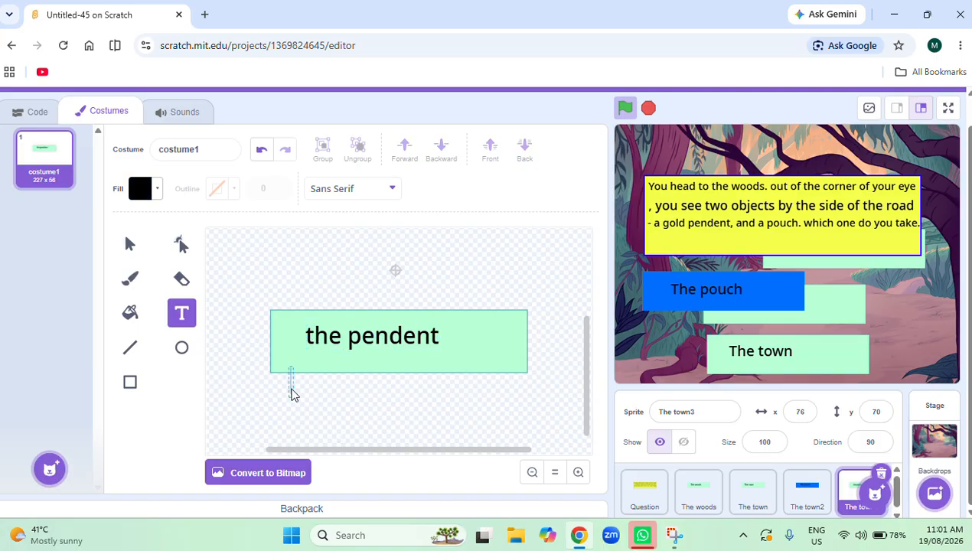
{"action": "left_click", "coordinate": [313, 337]}
{"action": "key", "text": "Delete"}
{"action": "type", "text": "T"}
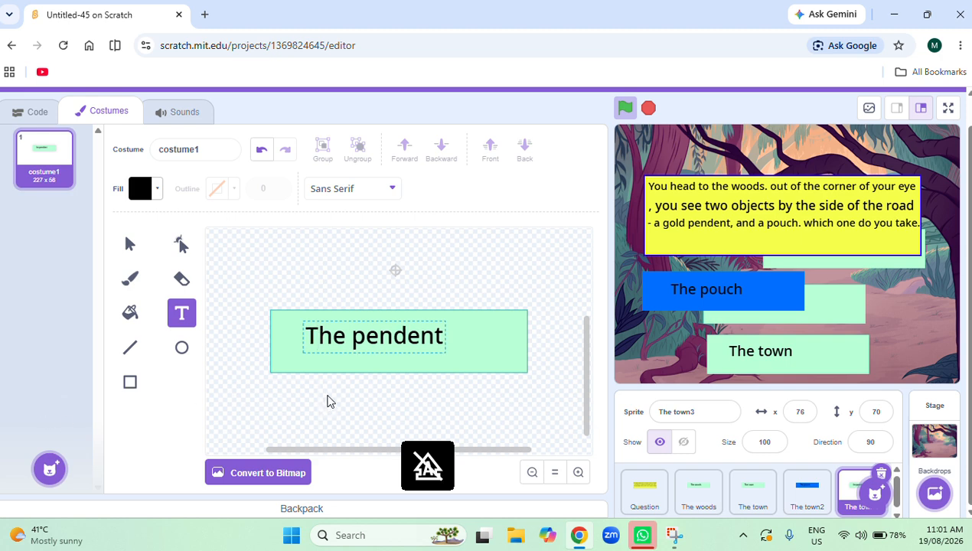
{"action": "left_click", "coordinate": [286, 355]}
Fill the button rectangle in The town3's costume with blue, using color 62, saturation 100 and brightness 100.
{"action": "left_click", "coordinate": [130, 312]}
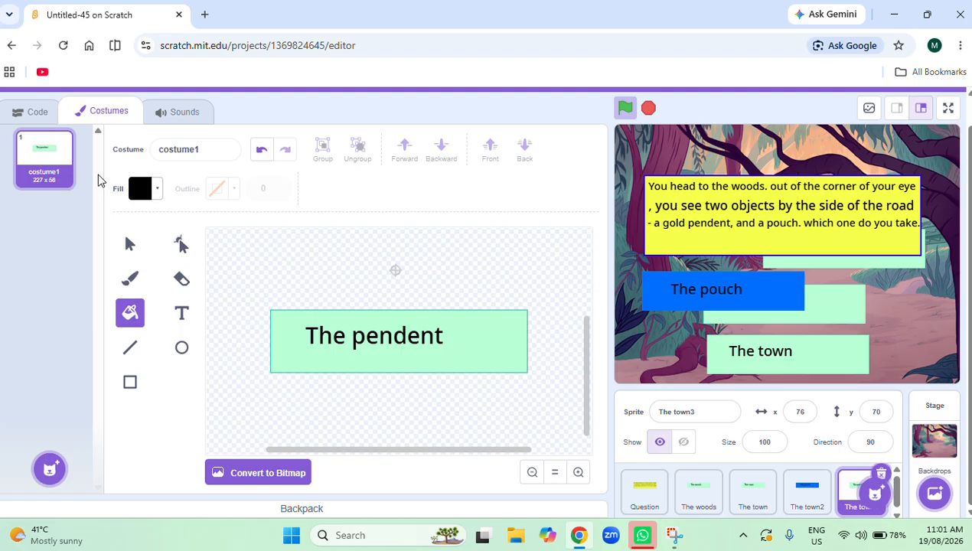
{"action": "left_click", "coordinate": [156, 190]}
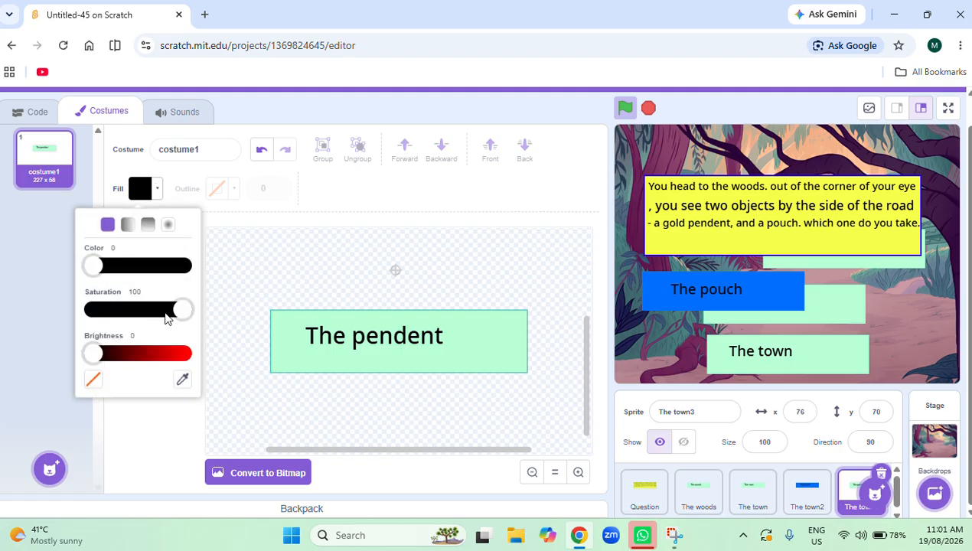
{"action": "left_click", "coordinate": [94, 353]}
{"action": "left_click_drag", "start_coordinate": [163, 370], "coordinate": [188, 370]}
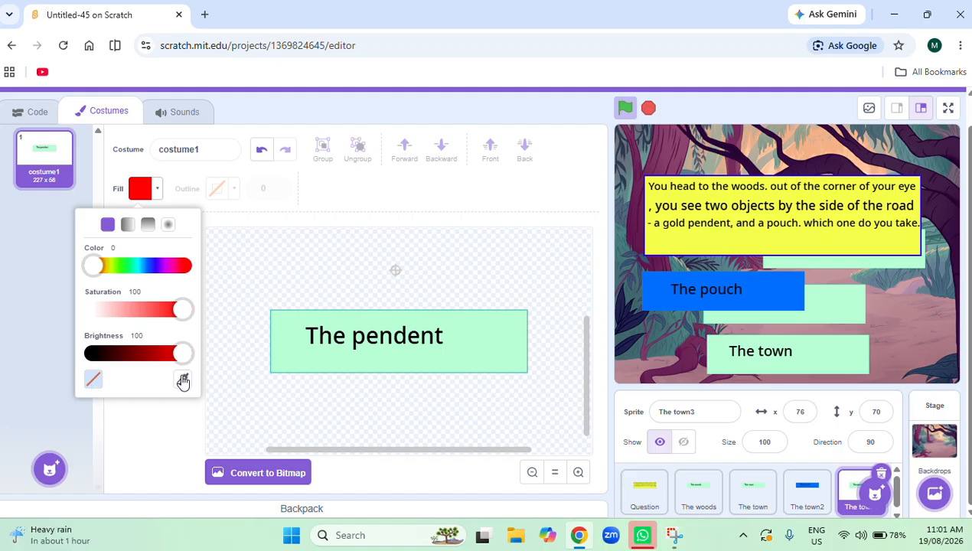
{"action": "left_click", "coordinate": [183, 381]}
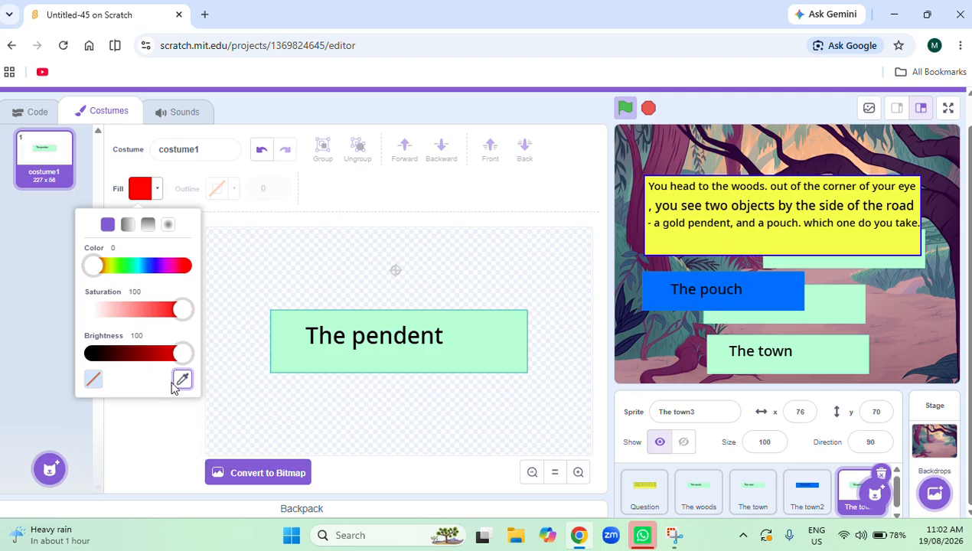
{"action": "left_click", "coordinate": [151, 265]}
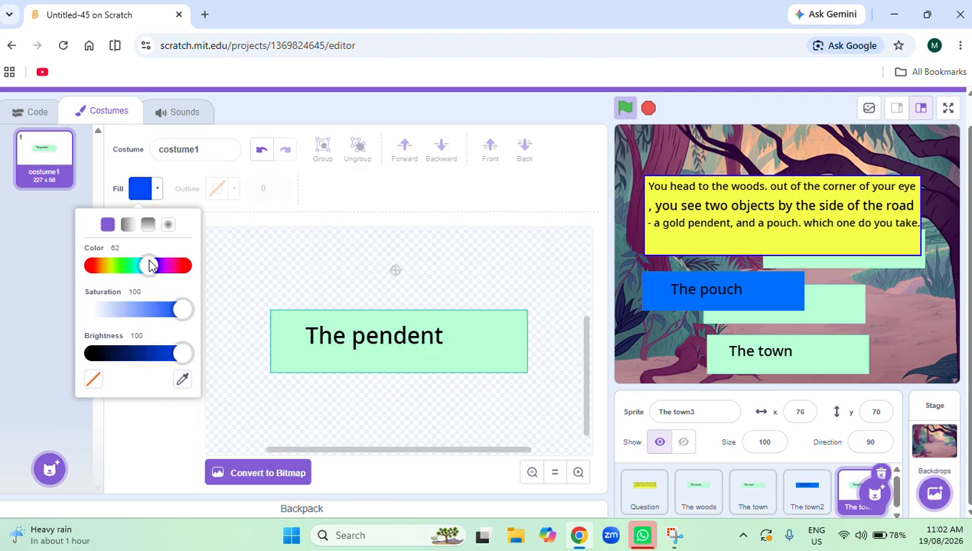
{"action": "left_click", "coordinate": [515, 350]}
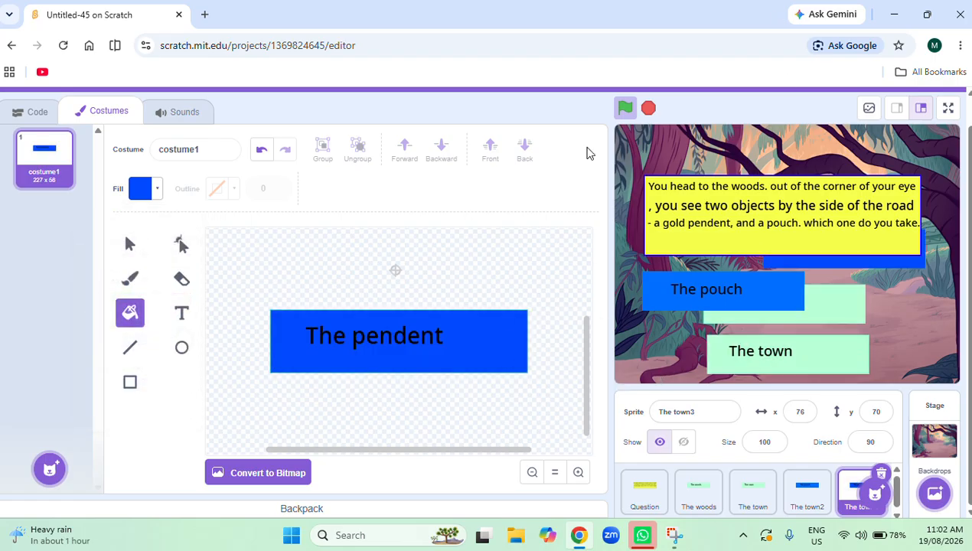
Rename The town3's costume as "The pendent".
{"action": "left_click", "coordinate": [217, 156]}
{"action": "key", "text": "BackSpace"}
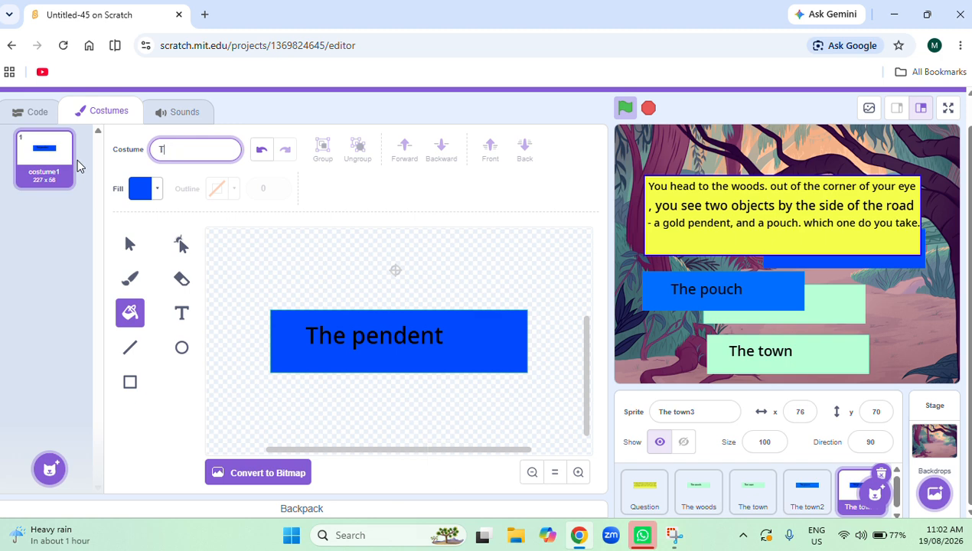
{"action": "type", "text": "e pendent"}
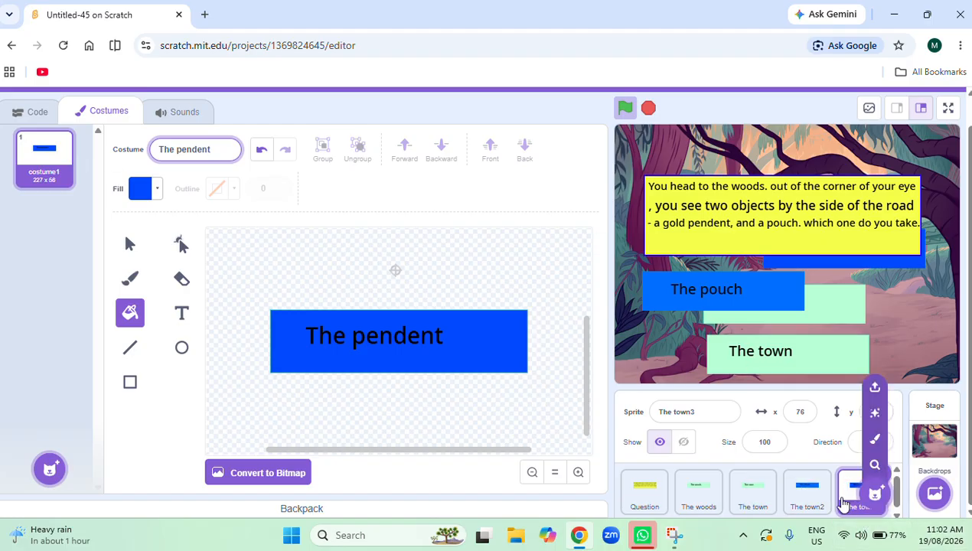
Rename The town2's costume as "The pouch".
{"action": "left_click", "coordinate": [814, 499]}
{"action": "left_click", "coordinate": [216, 142]}
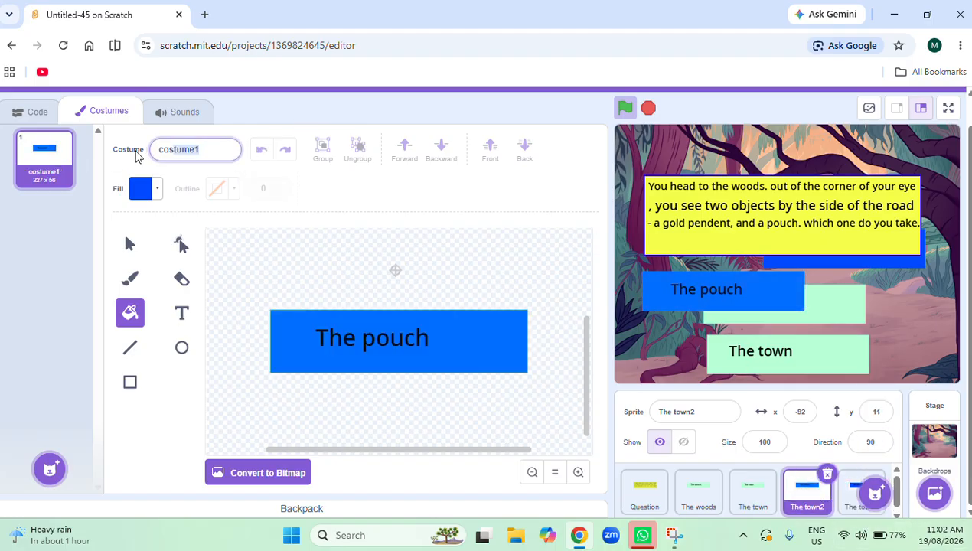
{"action": "key", "text": "BackSpace"}
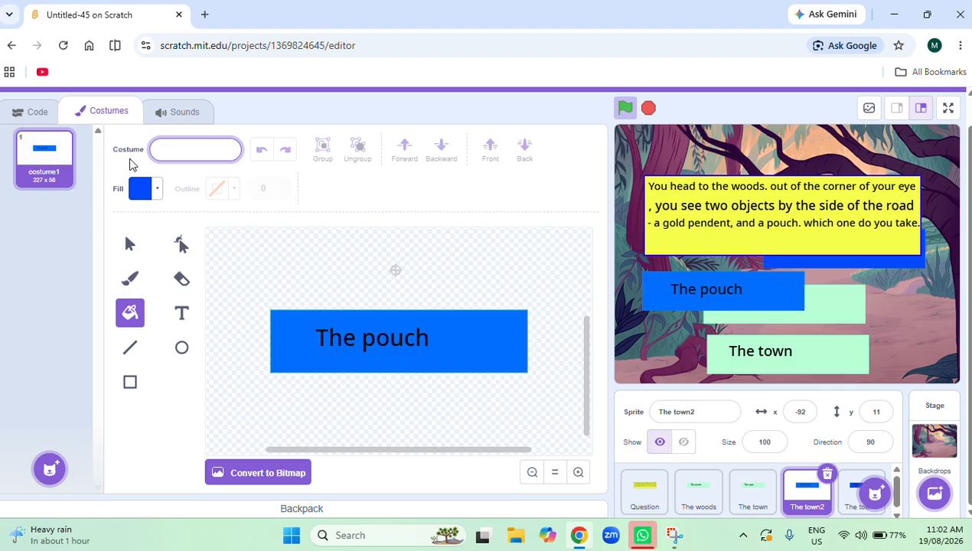
{"action": "type", "text": "T"}
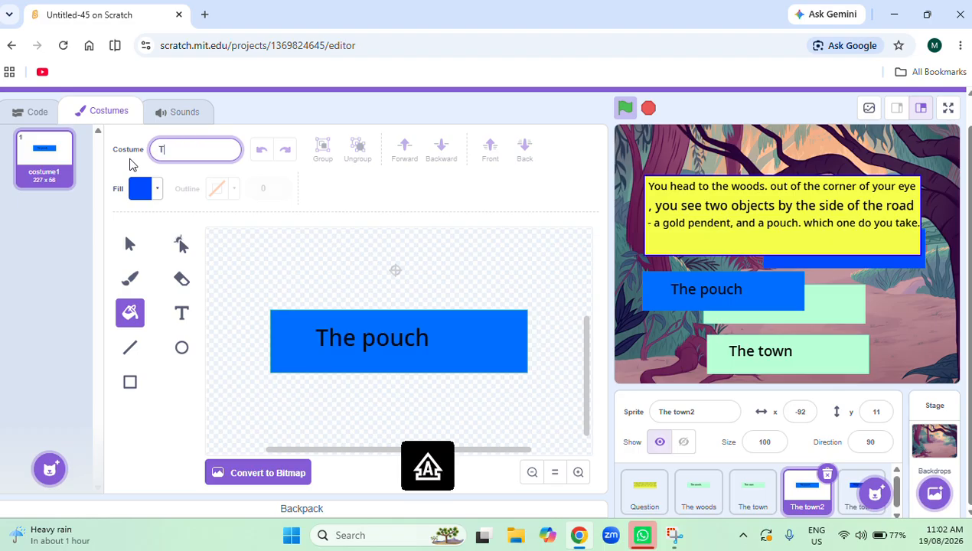
{"action": "type", "text": "he po"}
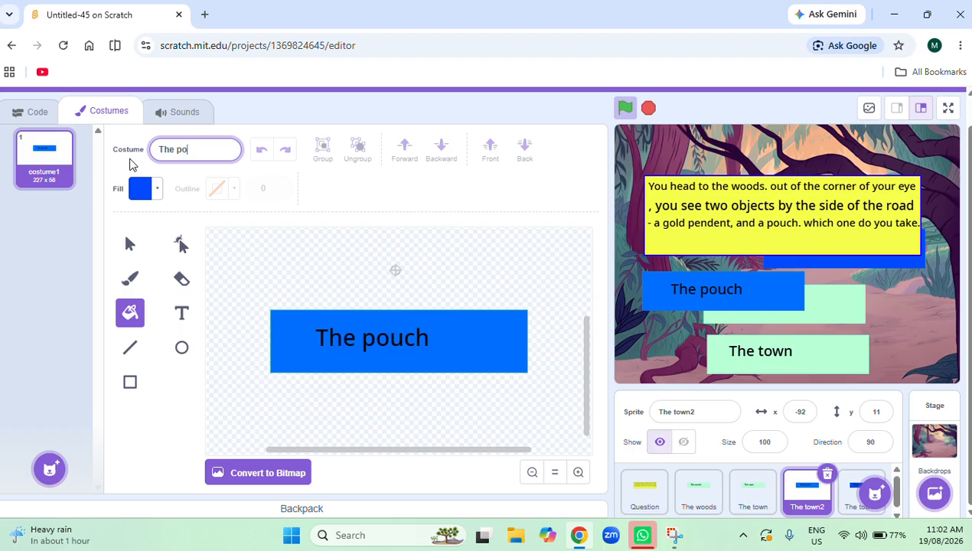
{"action": "type", "text": "uch"}
{"action": "left_click", "coordinate": [256, 241]}
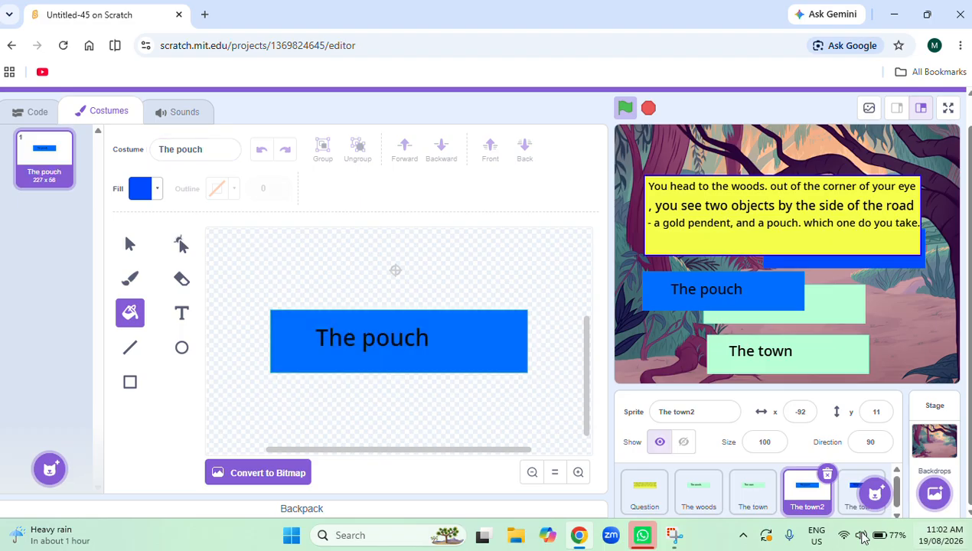
Re-enter "The pouch" as the name of The town2's costume.
{"action": "left_click", "coordinate": [704, 413]}
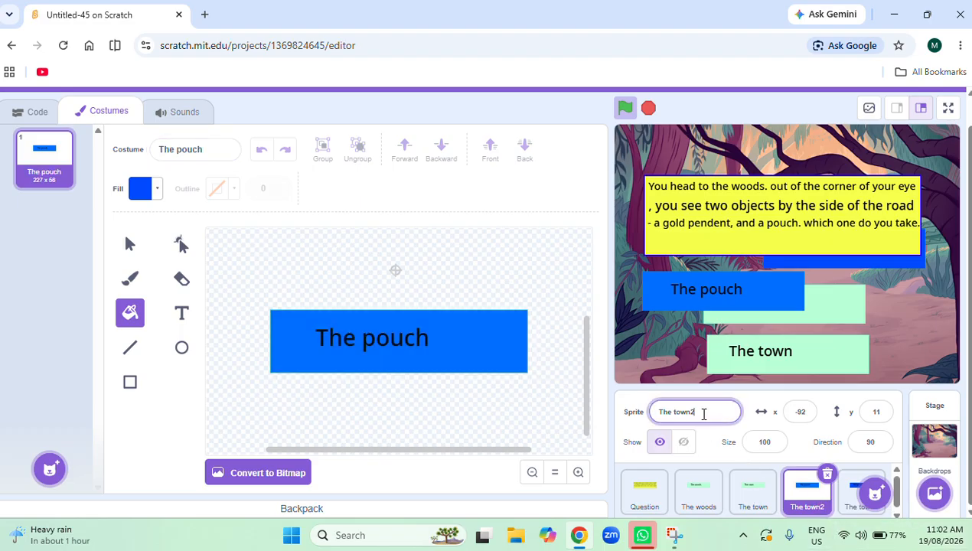
{"action": "left_click", "coordinate": [209, 150]}
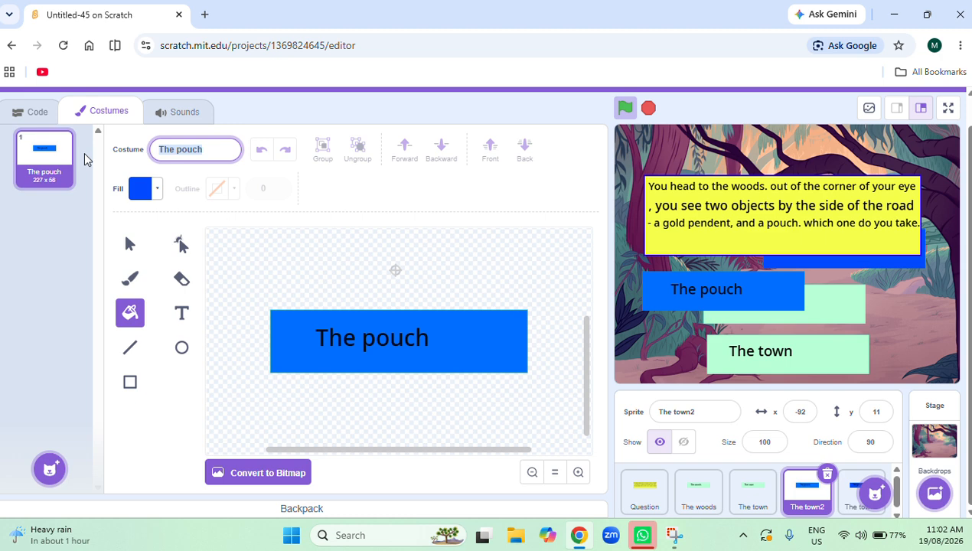
{"action": "type", "text": "c"}
{"action": "key", "text": "Caps_Lock"}
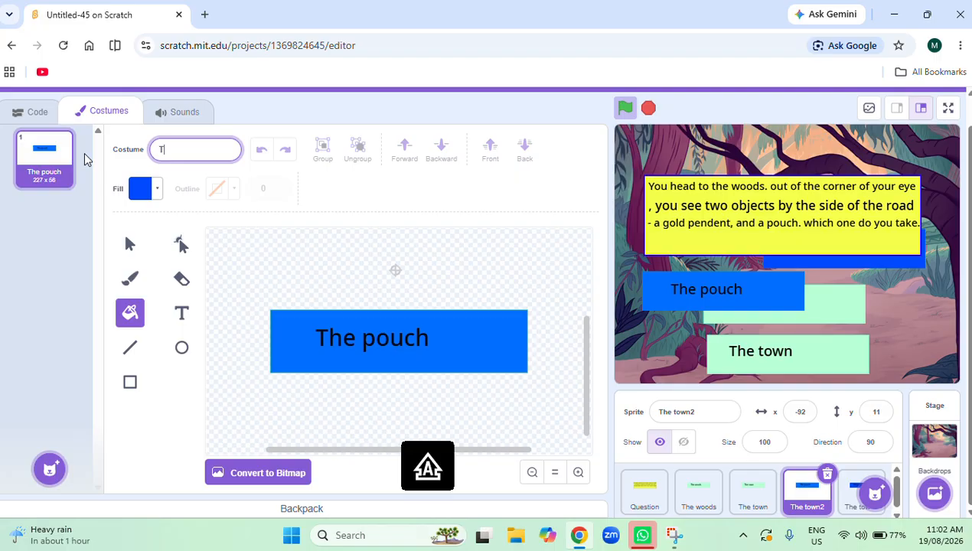
{"action": "key", "text": "Caps_Lock"}
{"action": "type", "text": "he pouch"}
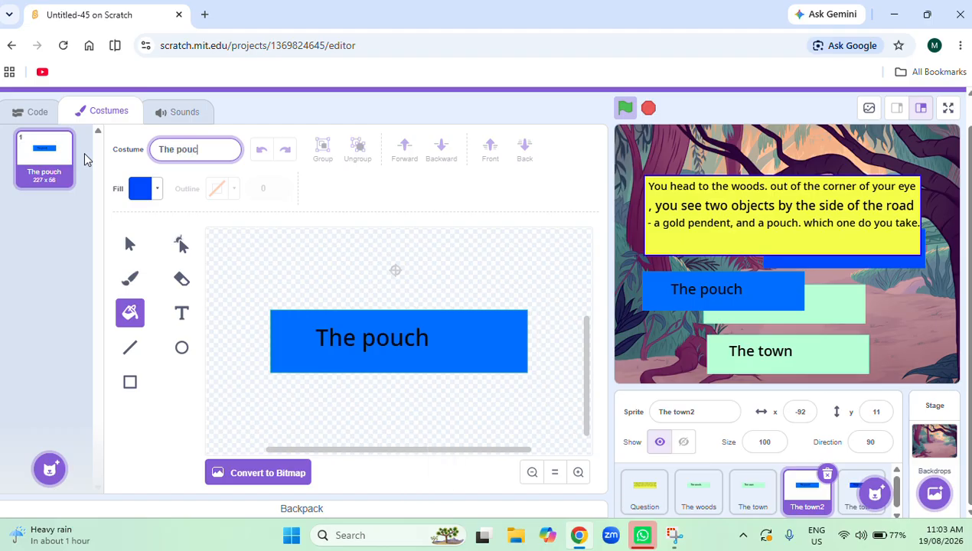
{"action": "left_click", "coordinate": [700, 412]}
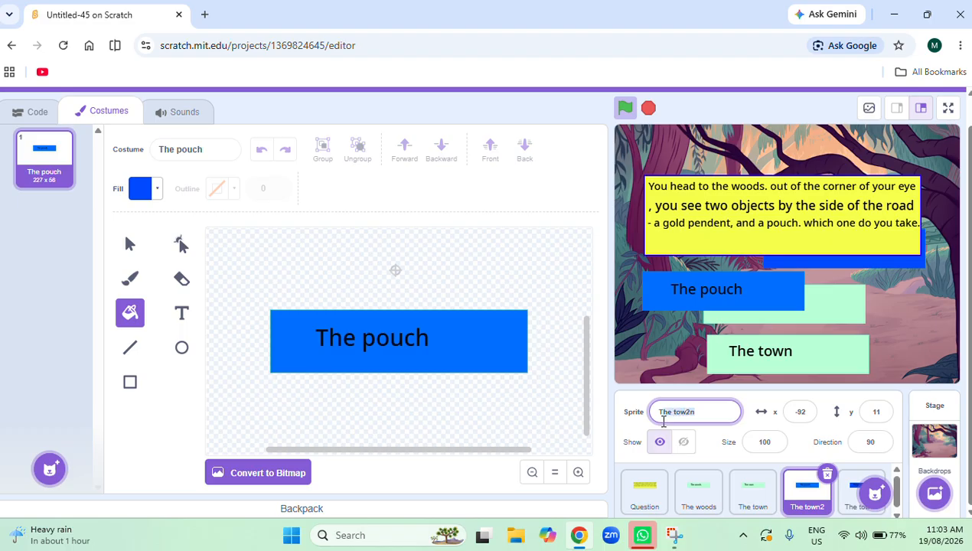
{"action": "type", "text": "T"}
{"action": "key", "text": "BackSpace"}
{"action": "left_click", "coordinate": [164, 150]}
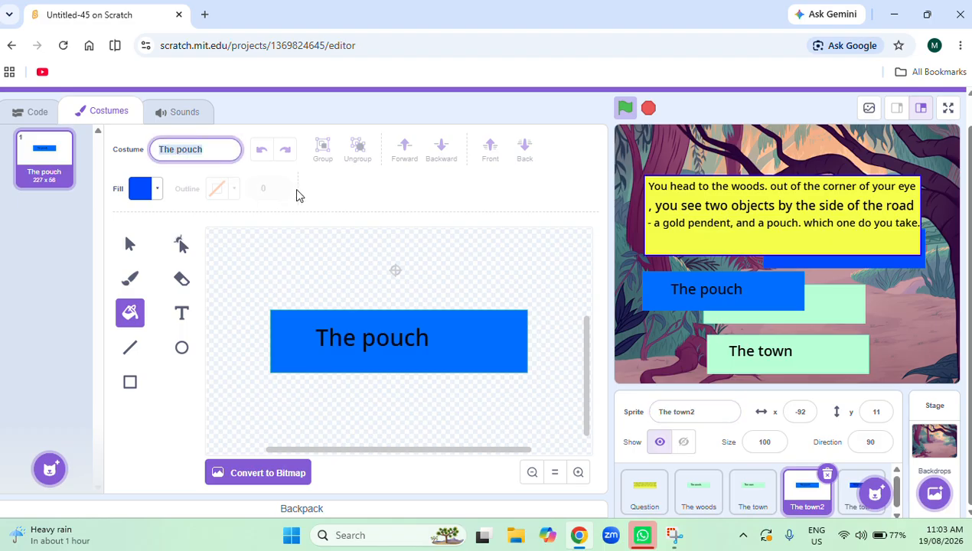
{"action": "type", "text": "c"}
{"action": "key", "text": "BackSpace"}
{"action": "type", "text": "T"}
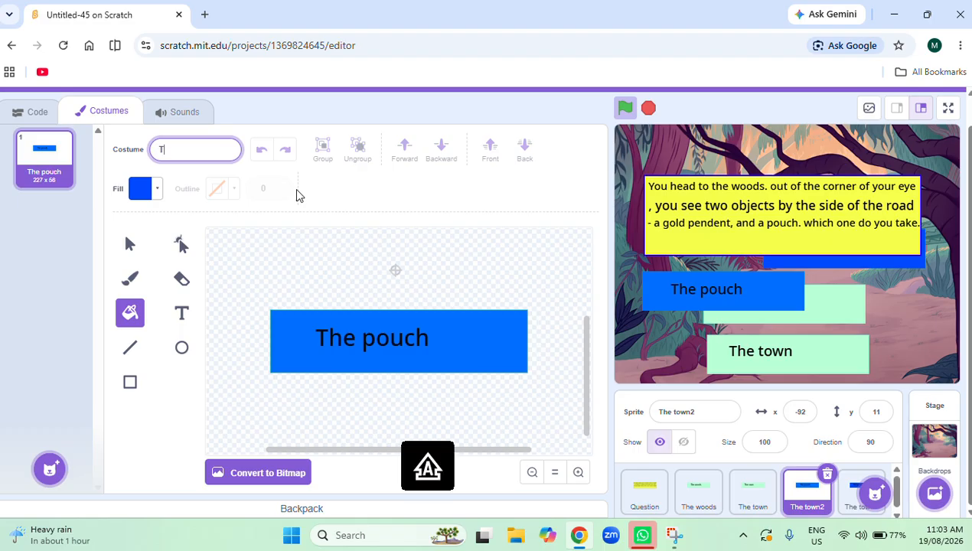
{"action": "type", "text": "he p"}
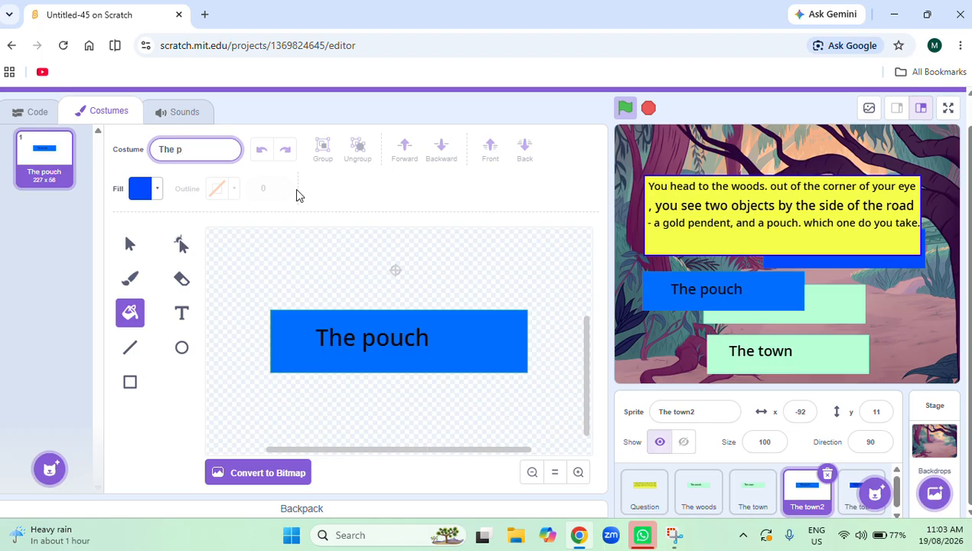
{"action": "type", "text": "ouch"}
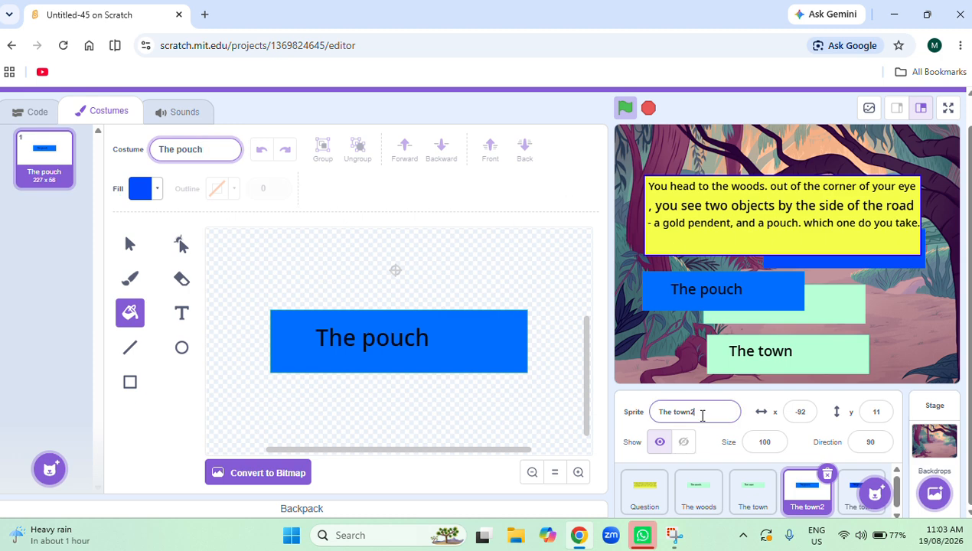
Rename The town2 sprite as "The pouch".
{"action": "left_click", "coordinate": [699, 411]}
{"action": "key", "text": "BackSpace"}
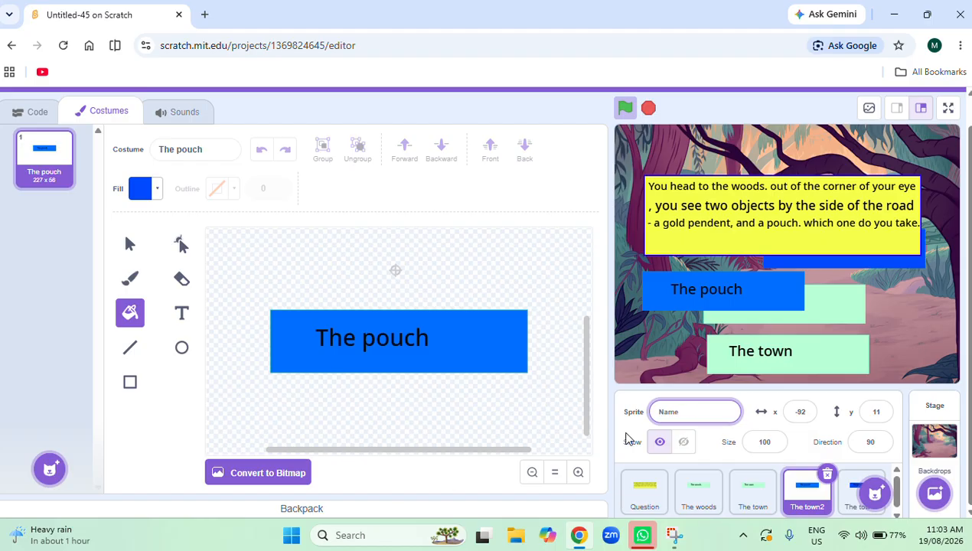
{"action": "type", "text": "The pouch"}
Rename The town3 sprite as "The pendent".
{"action": "left_click", "coordinate": [856, 497]}
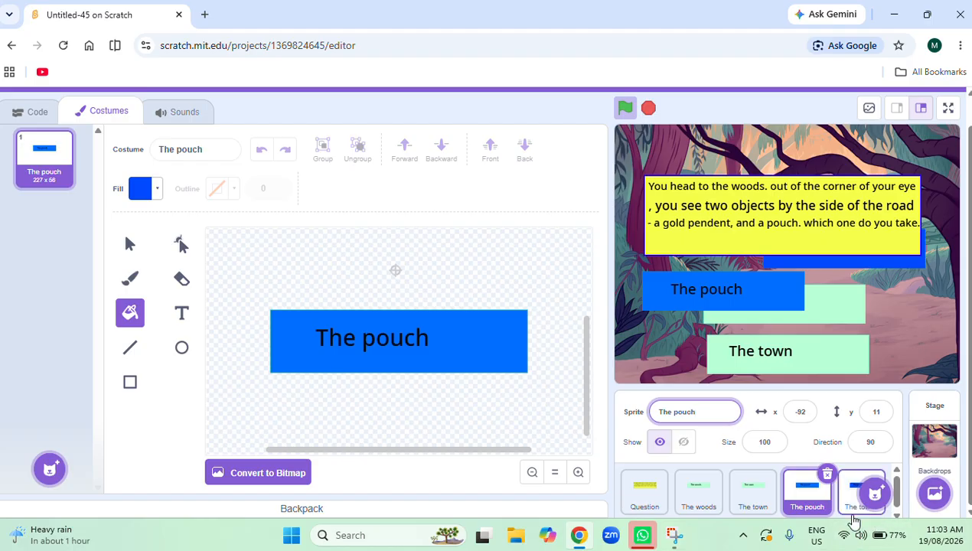
{"action": "left_click", "coordinate": [694, 413]}
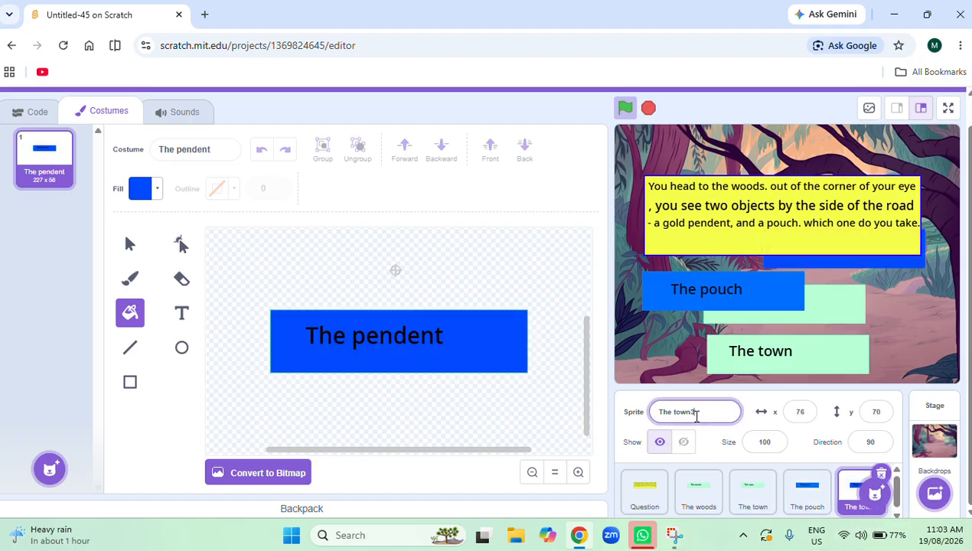
{"action": "left_click_drag", "start_coordinate": [697, 416], "coordinate": [597, 421]}
{"action": "key", "text": "BackSpace"}
{"action": "type", "text": "The p"}
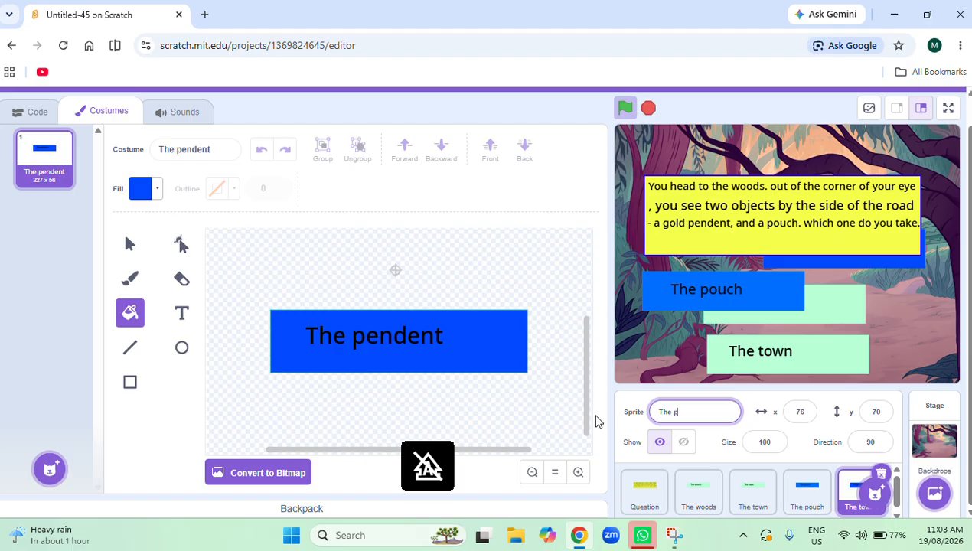
{"action": "type", "text": "endent"}
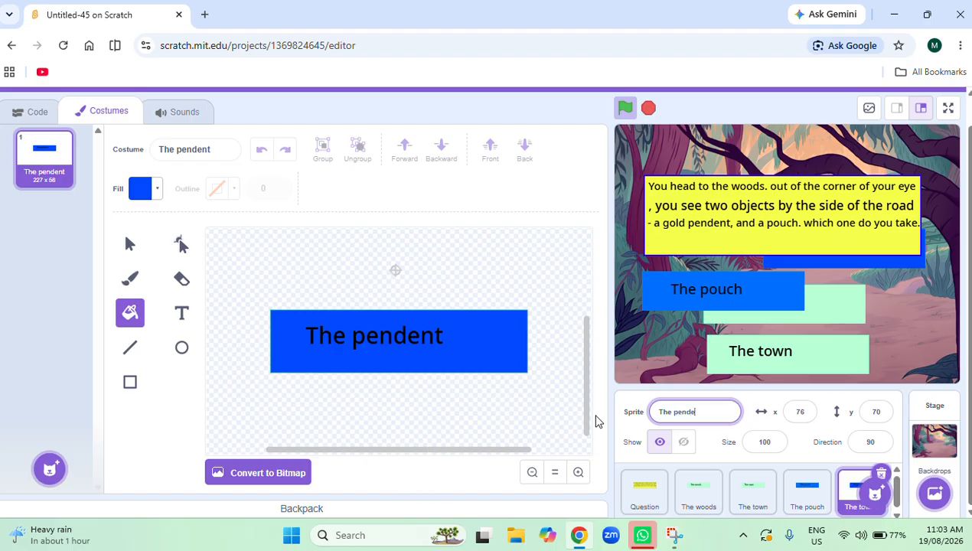
Place The pendent button over The town button at about x -1, y -79, and shift the Question box slightly down.
{"action": "left_click", "coordinate": [32, 111]}
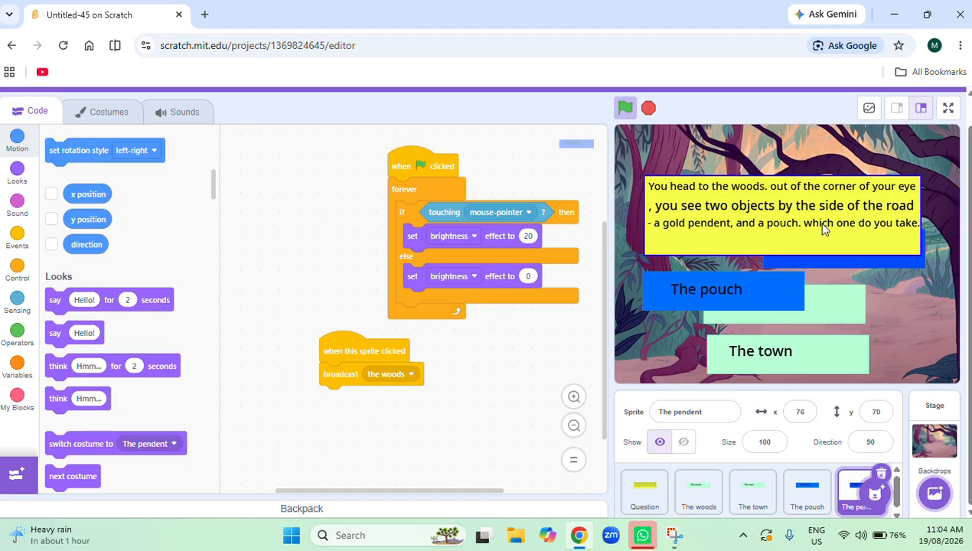
{"action": "left_click_drag", "start_coordinate": [813, 308], "coordinate": [770, 297]}
{"action": "left_click_drag", "start_coordinate": [839, 265], "coordinate": [795, 364]}
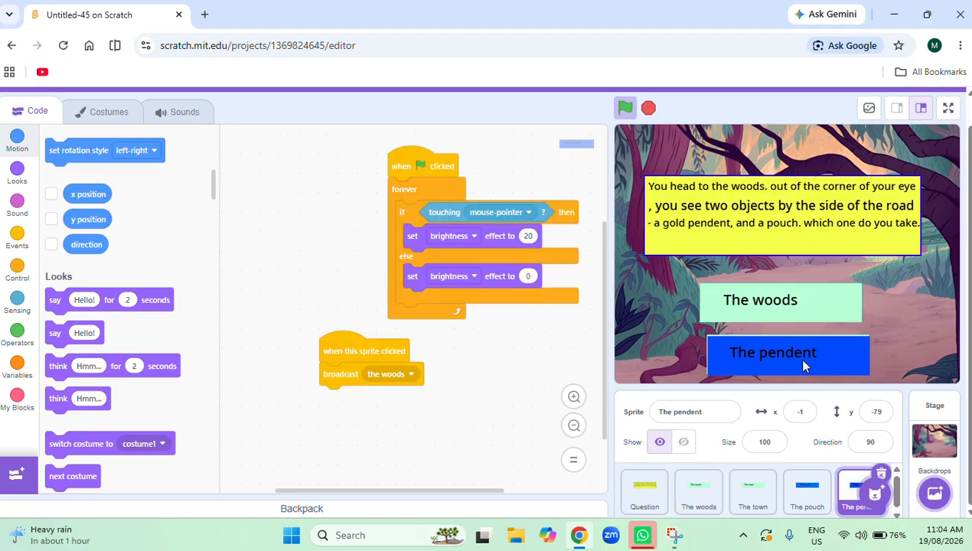
{"action": "mouse_move", "coordinate": [868, 222]}
{"action": "left_mouse_down"}
{"action": "mouse_move", "coordinate": [852, 177]}
{"action": "mouse_move", "coordinate": [857, 235]}
{"action": "left_mouse_up"}
Show The pouch sprite and place it over The woods button at about x -6, y -9.
{"action": "left_click", "coordinate": [804, 496]}
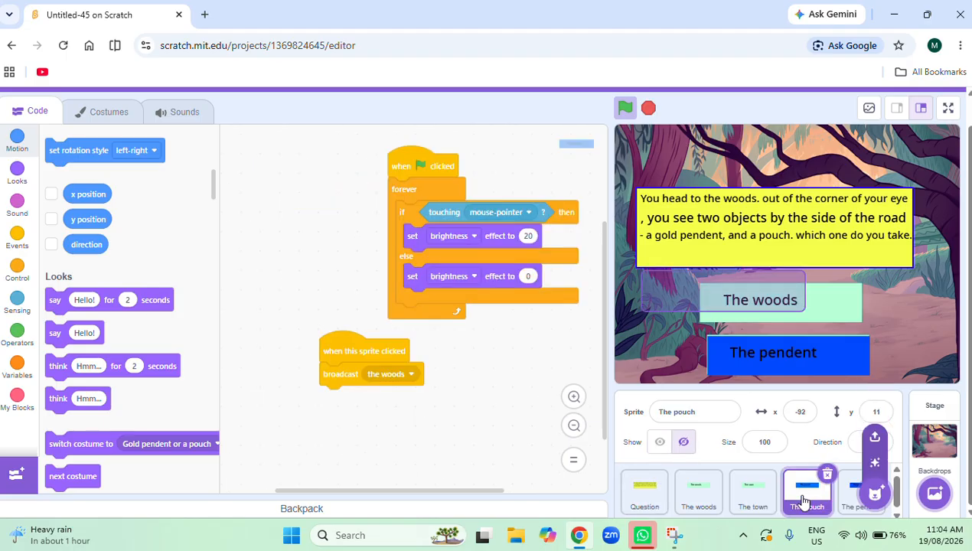
{"action": "left_click", "coordinate": [660, 442]}
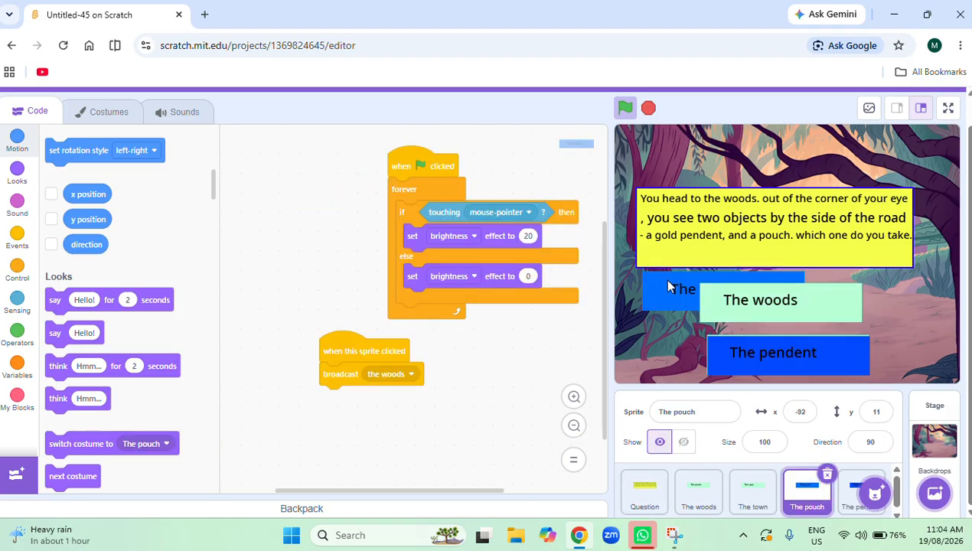
{"action": "left_click_drag", "start_coordinate": [666, 280], "coordinate": [753, 303]}
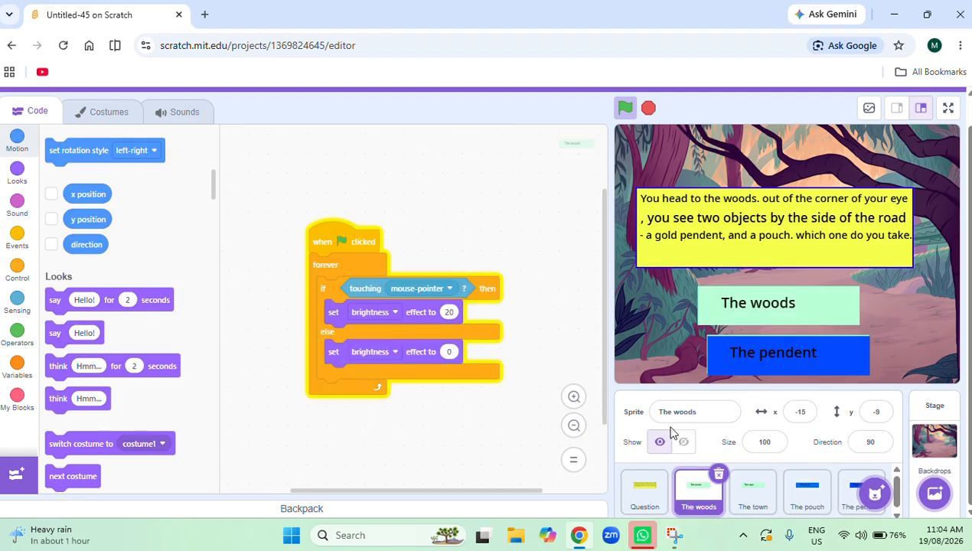
{"action": "left_click", "coordinate": [755, 494]}
{"action": "left_click", "coordinate": [804, 494]}
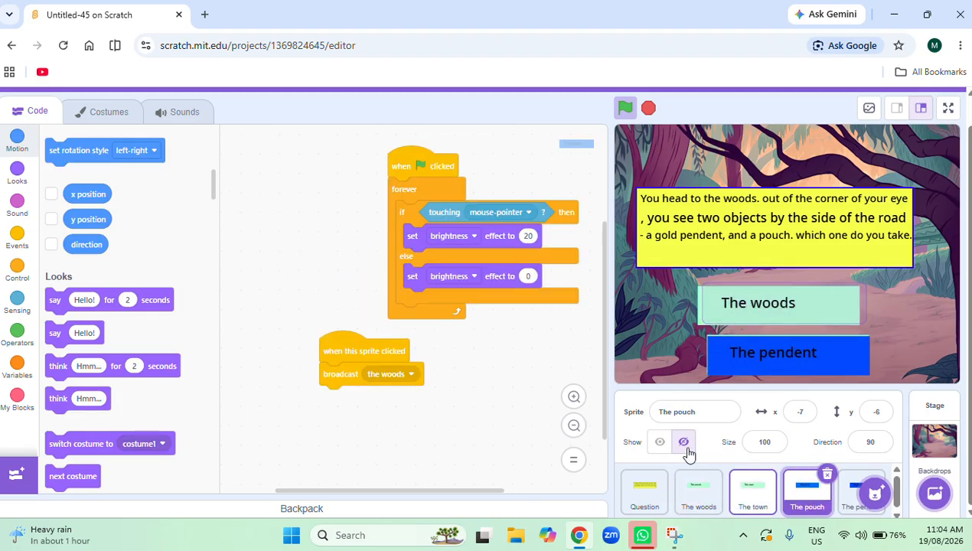
{"action": "left_click", "coordinate": [659, 441]}
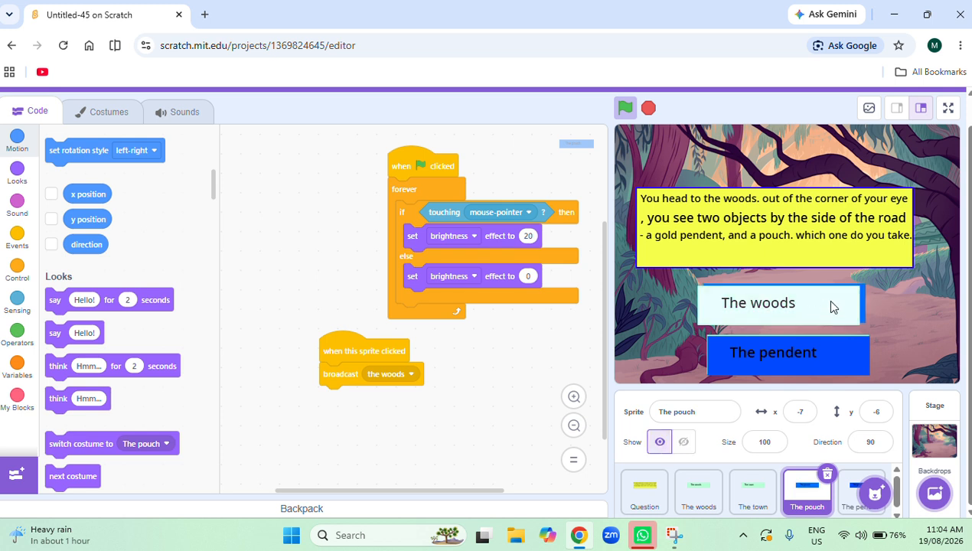
{"action": "left_click", "coordinate": [865, 304]}
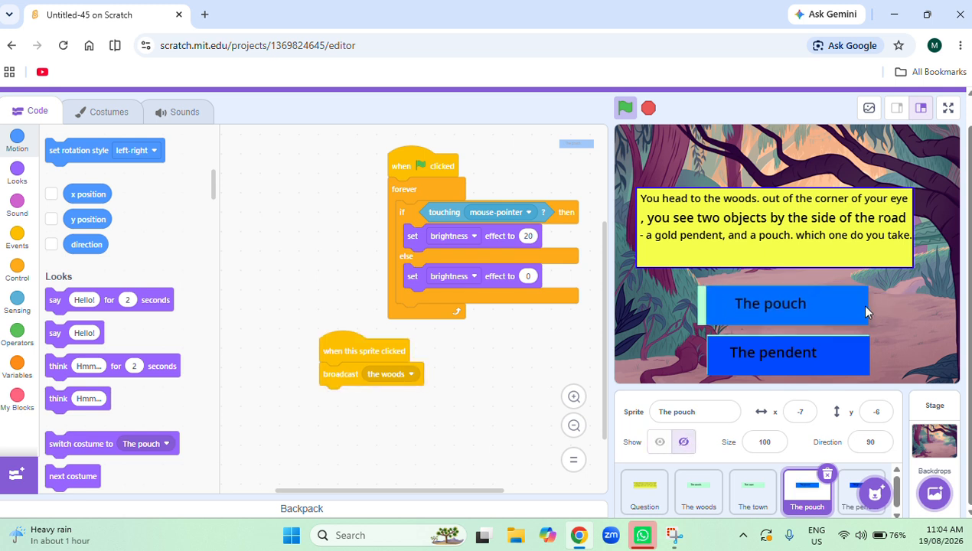
{"action": "left_click_drag", "start_coordinate": [863, 306], "coordinate": [863, 306]}
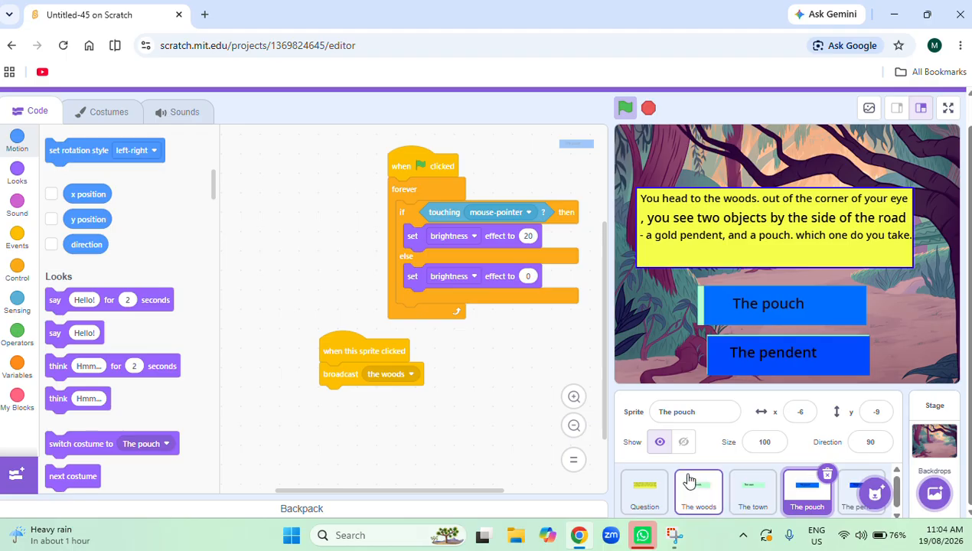
Copy The town's green-flag brightness hover script to The pouch and delete the original duplicate script there.
{"action": "left_click", "coordinate": [762, 507]}
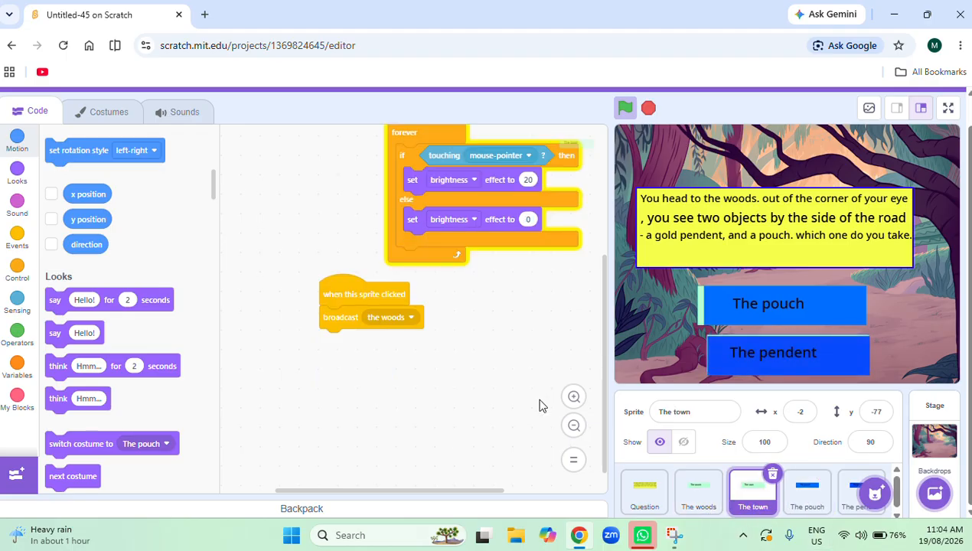
{"action": "scroll", "coordinate": [461, 364], "scroll_direction": "up", "scroll_amount": 2}
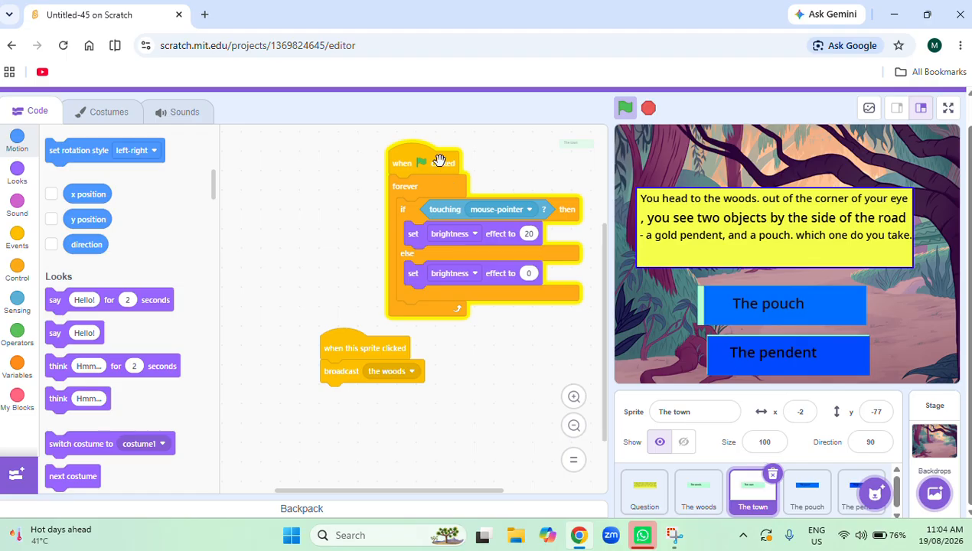
{"action": "left_click_drag", "start_coordinate": [434, 158], "coordinate": [813, 502]}
{"action": "left_click", "coordinate": [812, 497]}
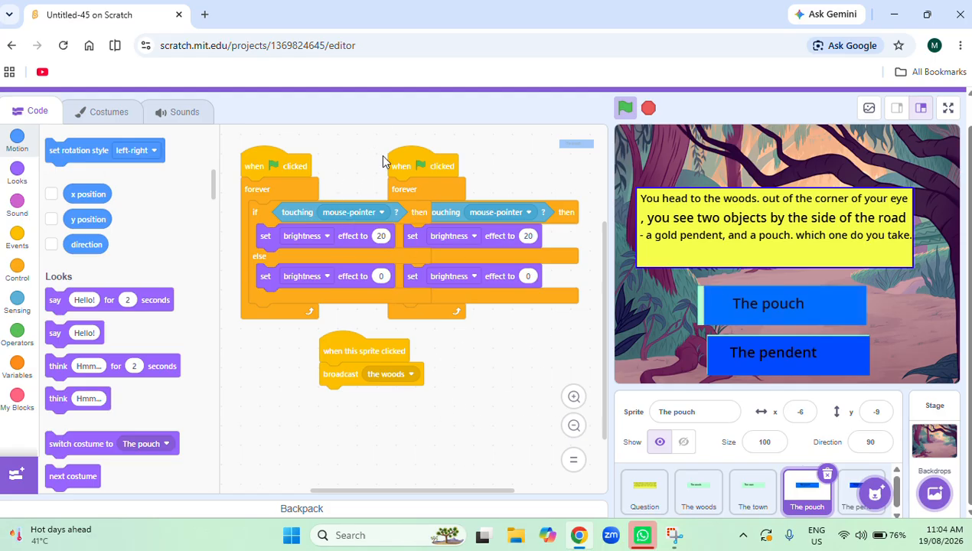
{"action": "left_click_drag", "start_coordinate": [437, 169], "coordinate": [449, 184]}
{"action": "left_click_drag", "start_coordinate": [475, 229], "coordinate": [115, 322]}
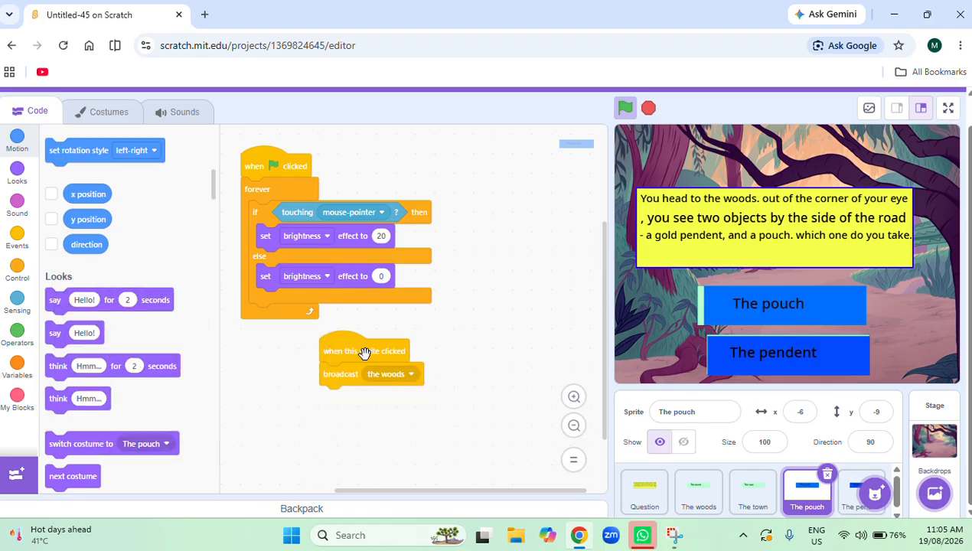
Delete the "when this sprite clicked" script broadcasting "the woods" from both The pendent and The pouch.
{"action": "left_click", "coordinate": [852, 505]}
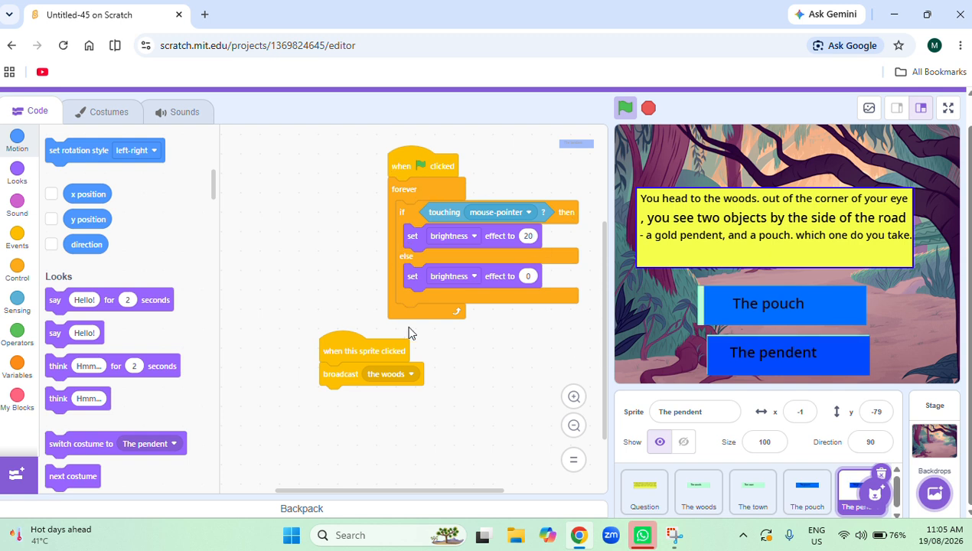
{"action": "scroll", "coordinate": [409, 333], "scroll_direction": "up", "scroll_amount": 2}
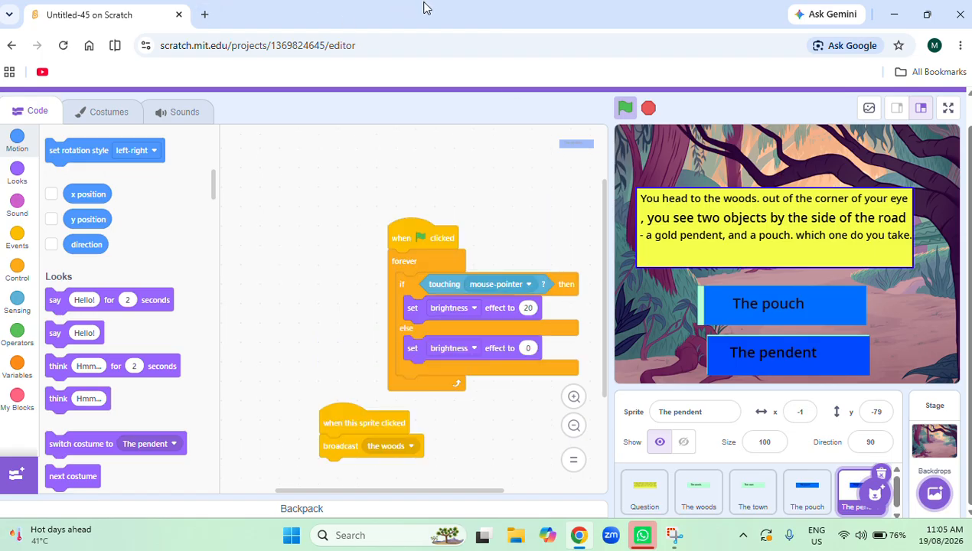
{"action": "scroll", "coordinate": [404, 191], "scroll_direction": "down", "scroll_amount": 2}
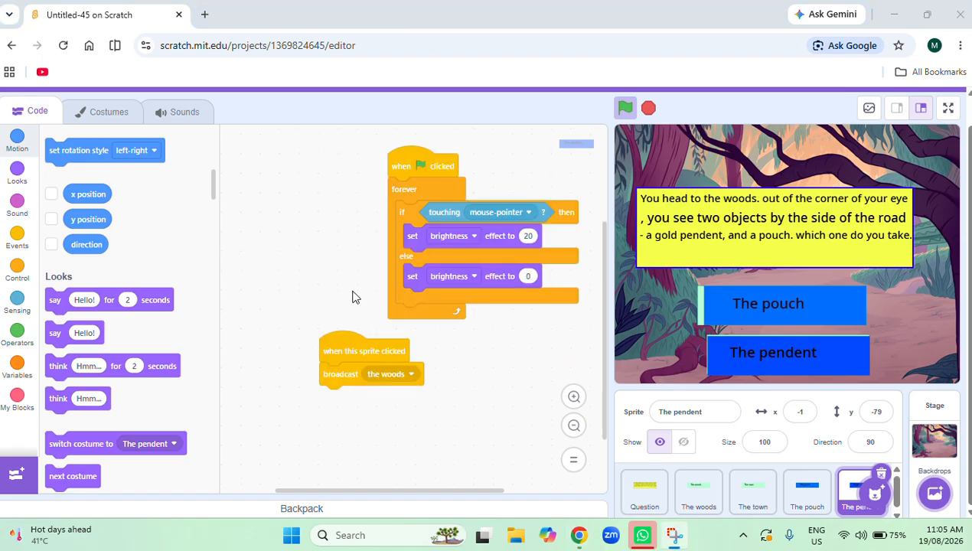
{"action": "left_click_drag", "start_coordinate": [316, 340], "coordinate": [136, 321]}
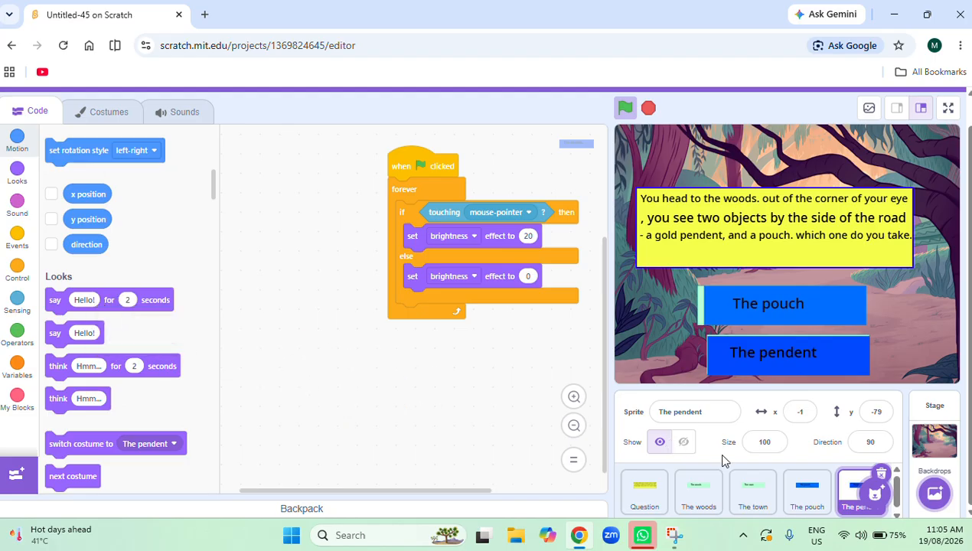
{"action": "left_click", "coordinate": [813, 498]}
{"action": "left_click_drag", "start_coordinate": [375, 345], "coordinate": [182, 328]}
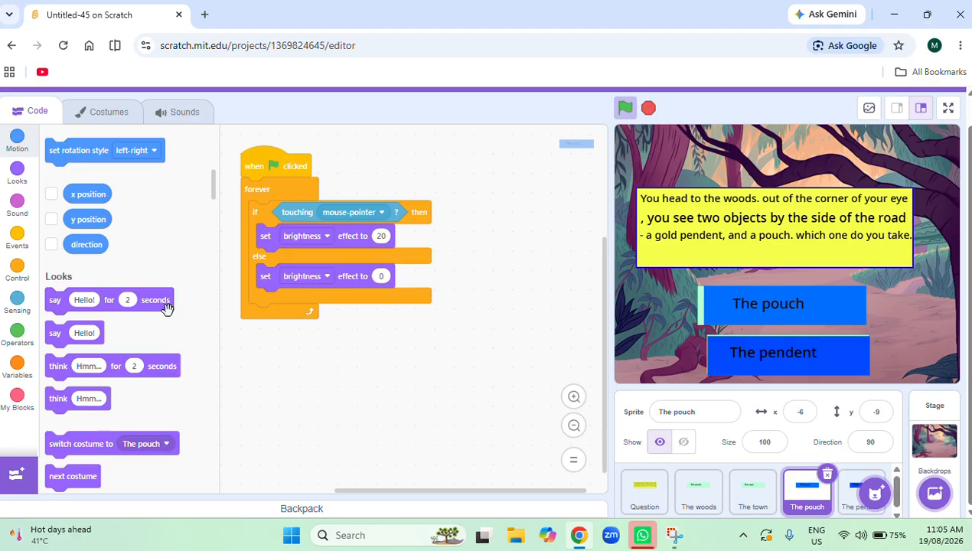
{"action": "left_click", "coordinate": [711, 501]}
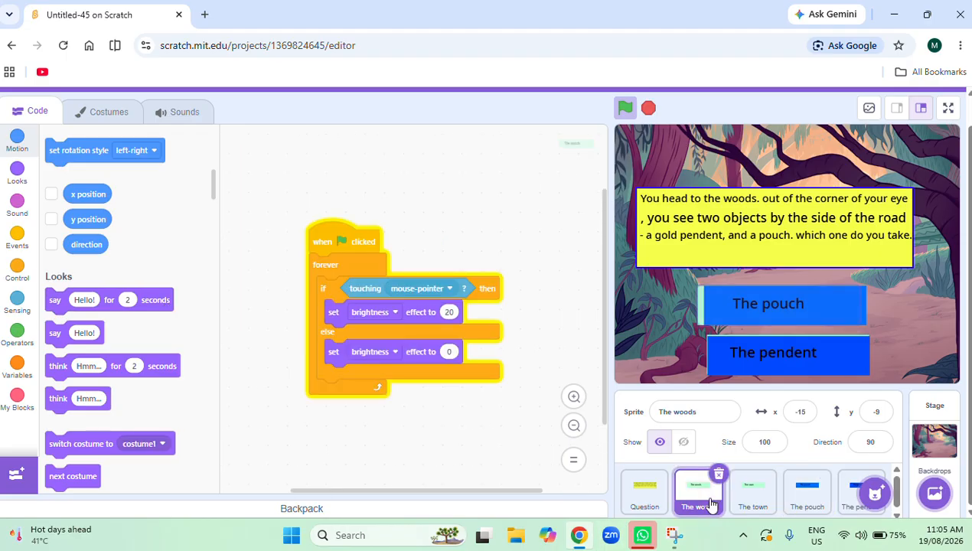
{"action": "left_click", "coordinate": [739, 502]}
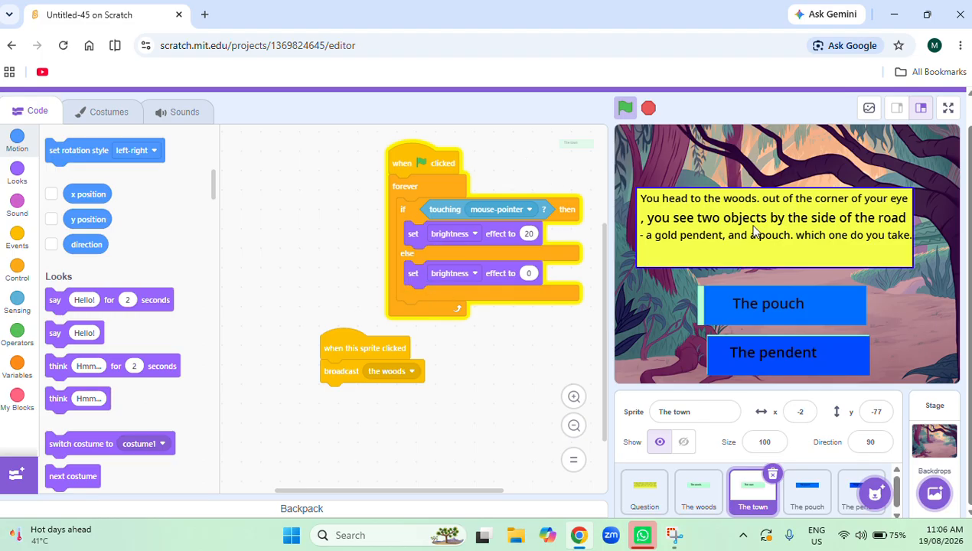
{"action": "left_click", "coordinate": [806, 498]}
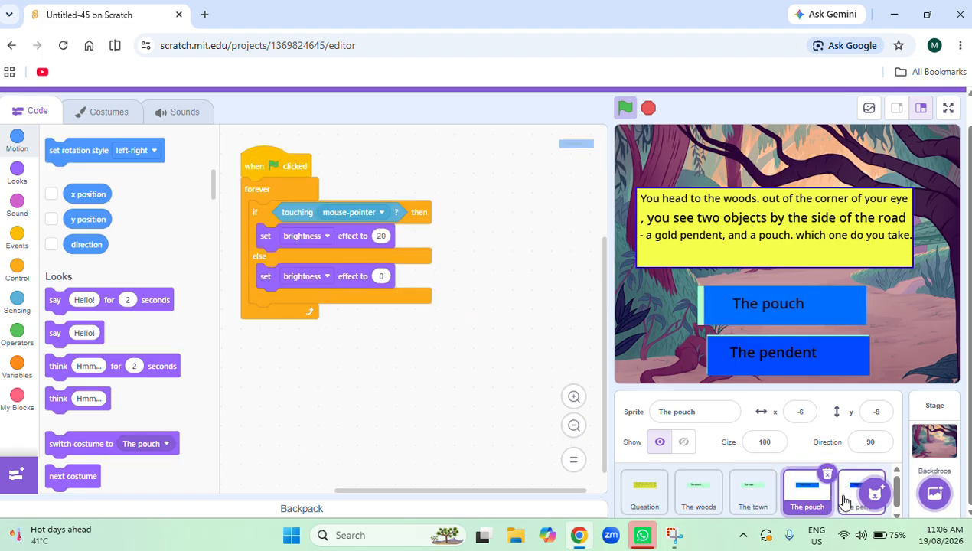
Add a separate script to The pendent sprite that hides it when the green flag is clicked.
{"action": "left_click", "coordinate": [842, 498]}
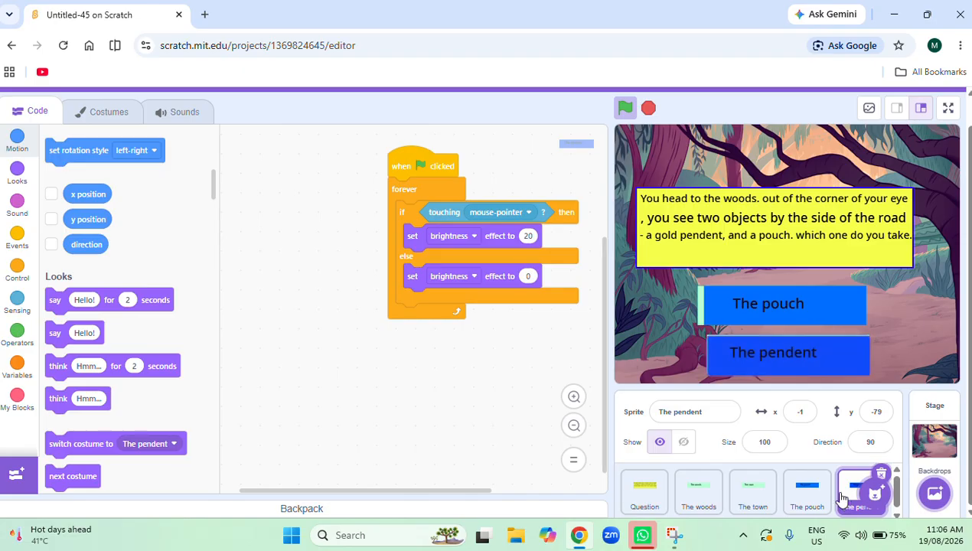
{"action": "left_click", "coordinate": [17, 234]}
{"action": "left_click_drag", "start_coordinate": [64, 164], "coordinate": [296, 358]}
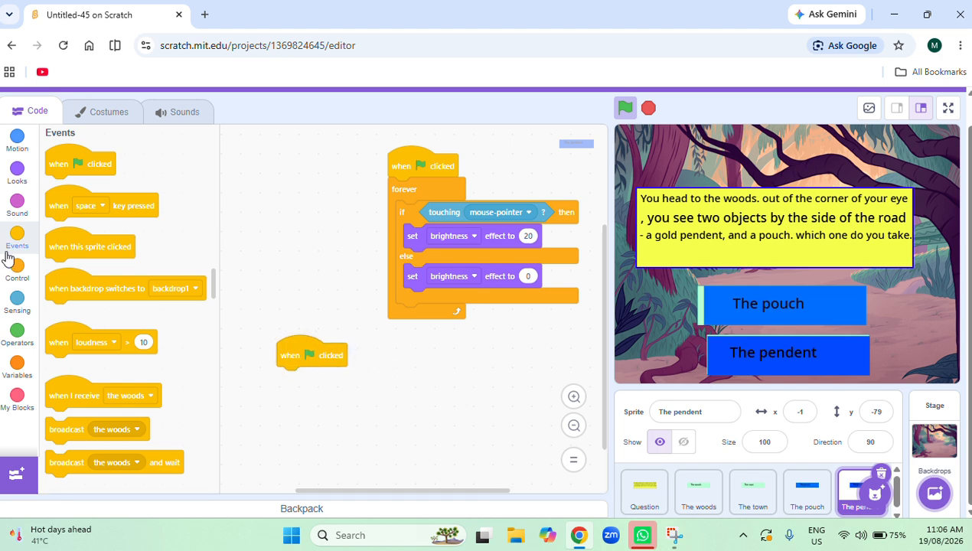
{"action": "left_click", "coordinate": [19, 178]}
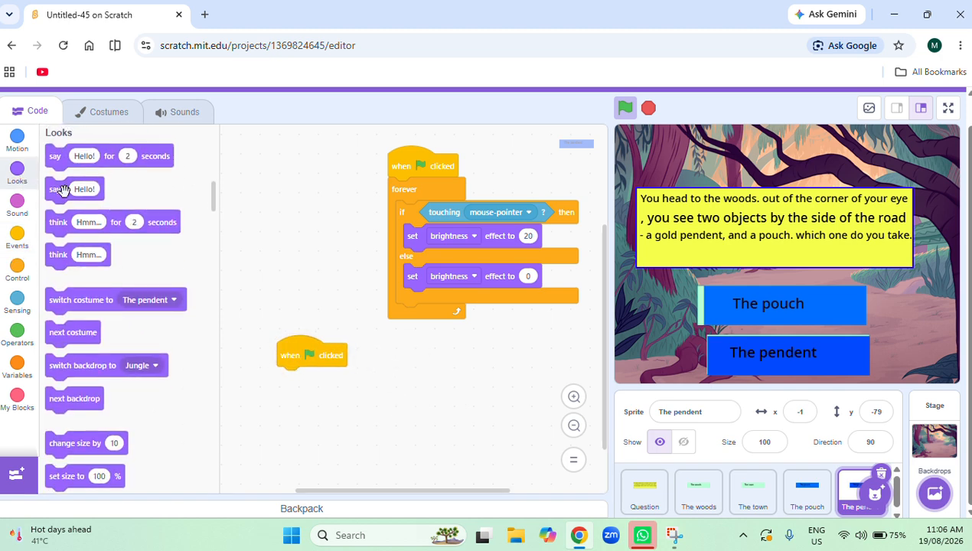
{"action": "scroll", "coordinate": [148, 376], "scroll_direction": "down", "scroll_amount": 5}
{"action": "left_click_drag", "start_coordinate": [54, 451], "coordinate": [284, 398]}
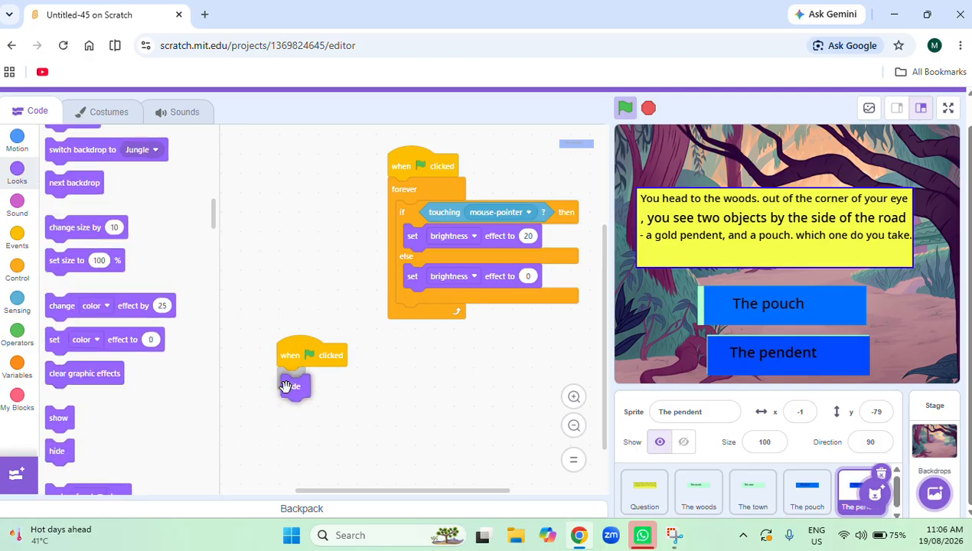
{"action": "left_click_drag", "start_coordinate": [285, 386], "coordinate": [285, 385]}
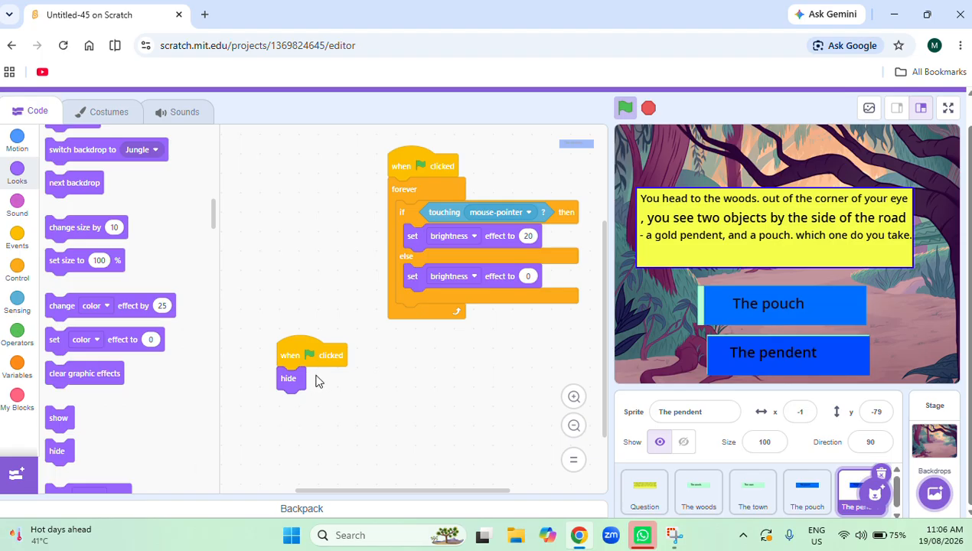
Copy The pendent's green-flag hide script to The pouch and rearrange the overlapping blocks into separate hide and brightness hover scripts.
{"action": "left_click_drag", "start_coordinate": [328, 361], "coordinate": [805, 504]}
{"action": "left_click", "coordinate": [807, 494]}
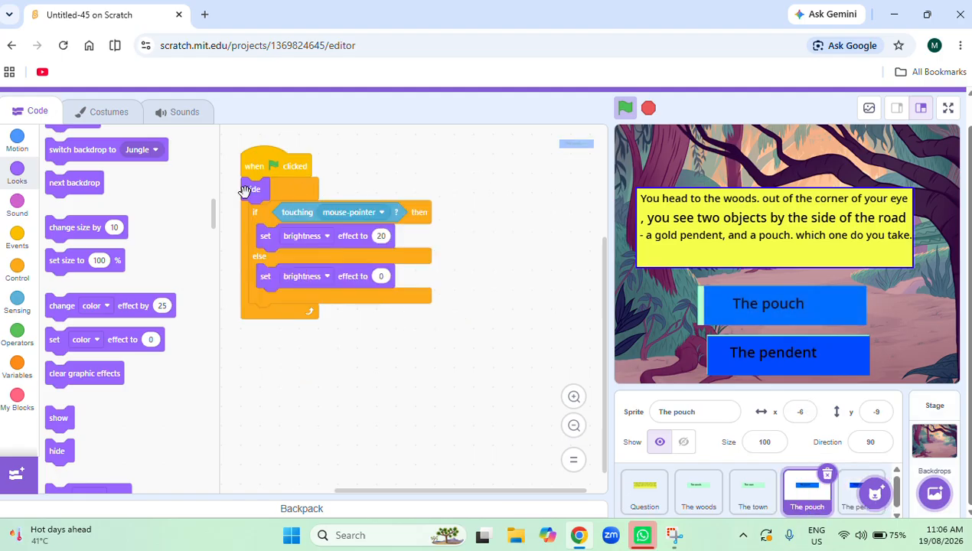
{"action": "left_click_drag", "start_coordinate": [245, 191], "coordinate": [328, 382]}
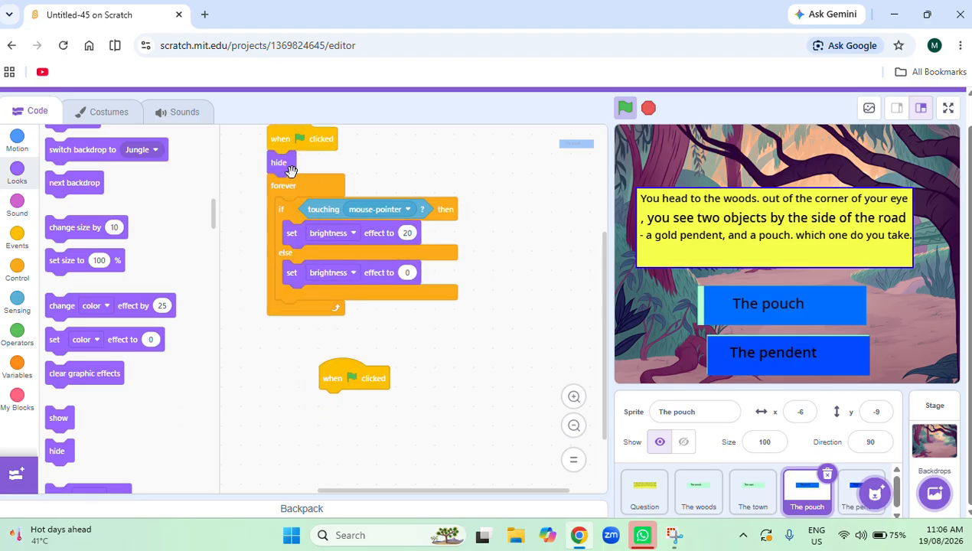
{"action": "left_click_drag", "start_coordinate": [287, 184], "coordinate": [369, 247]}
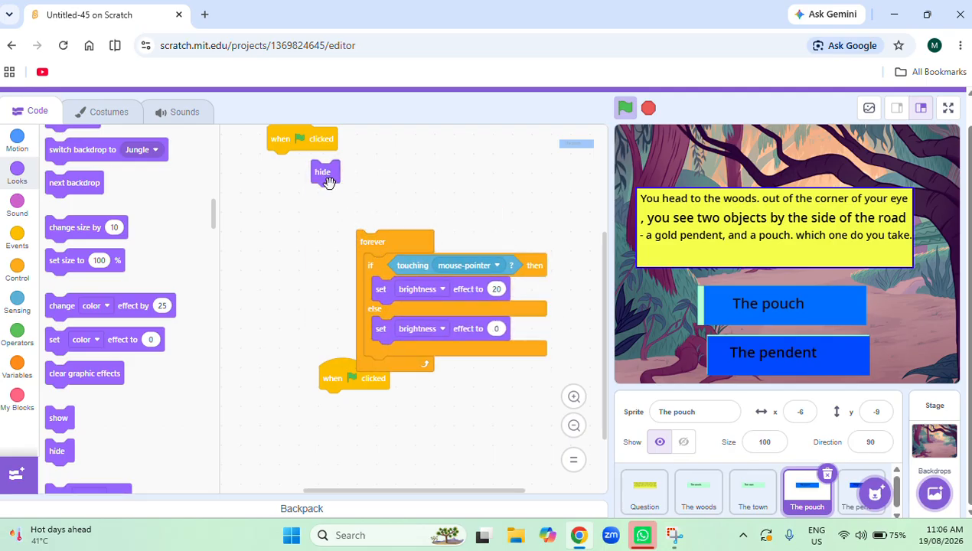
{"action": "left_click_drag", "start_coordinate": [330, 177], "coordinate": [325, 405]}
{"action": "left_click_drag", "start_coordinate": [364, 237], "coordinate": [295, 162]}
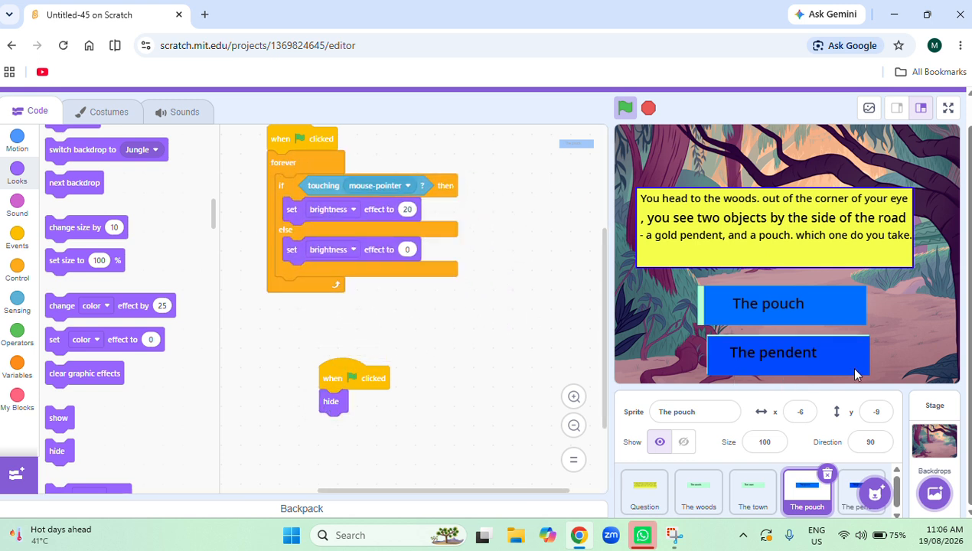
Run the project from the green flag and choose The woods to test which buttons are hidden.
{"action": "left_click", "coordinate": [635, 115]}
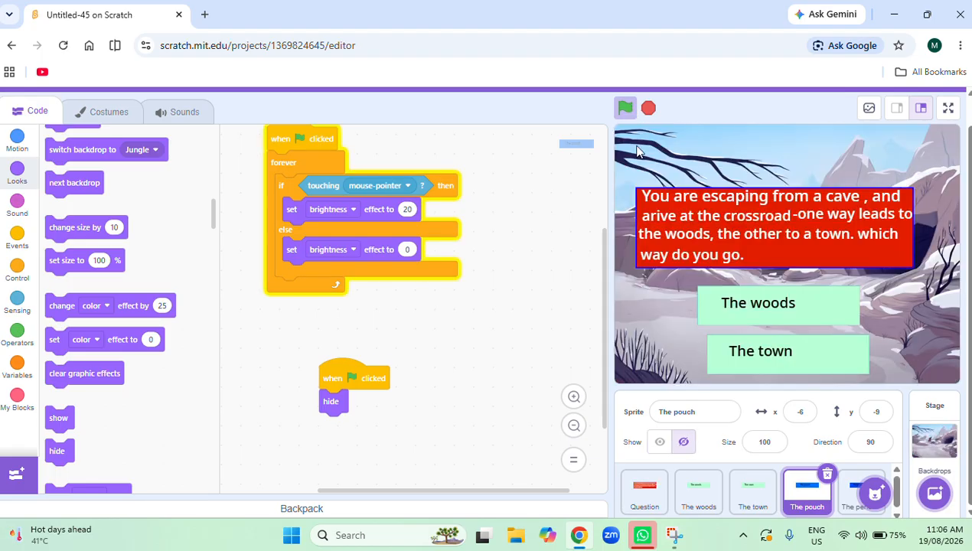
{"action": "left_click", "coordinate": [775, 317]}
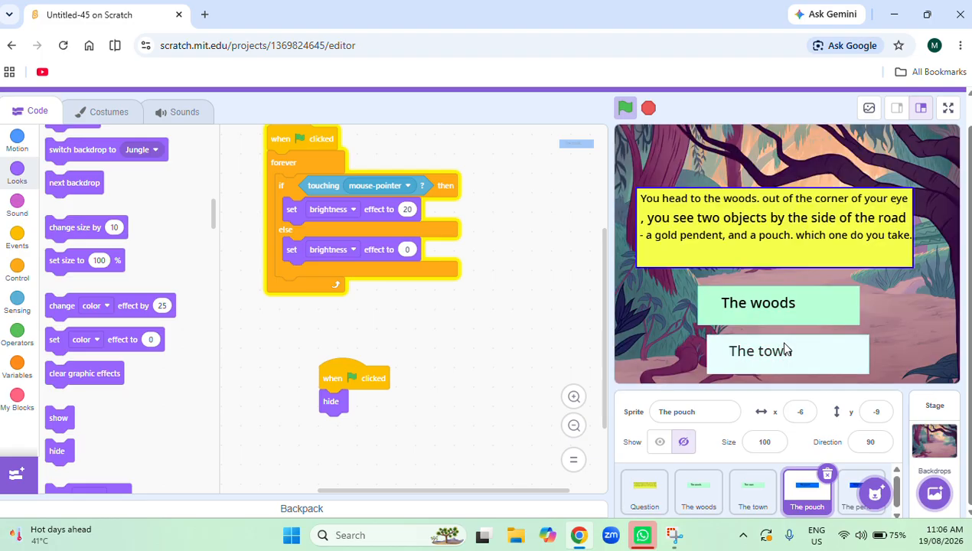
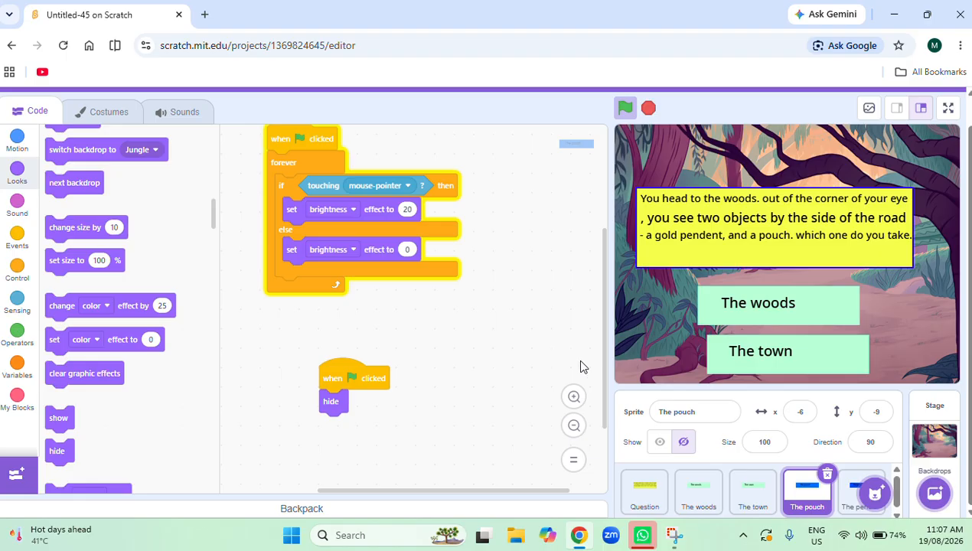
Stop the project and add a green-flag script to The woods sprite that broadcasts "the woods".
{"action": "left_click", "coordinate": [701, 497]}
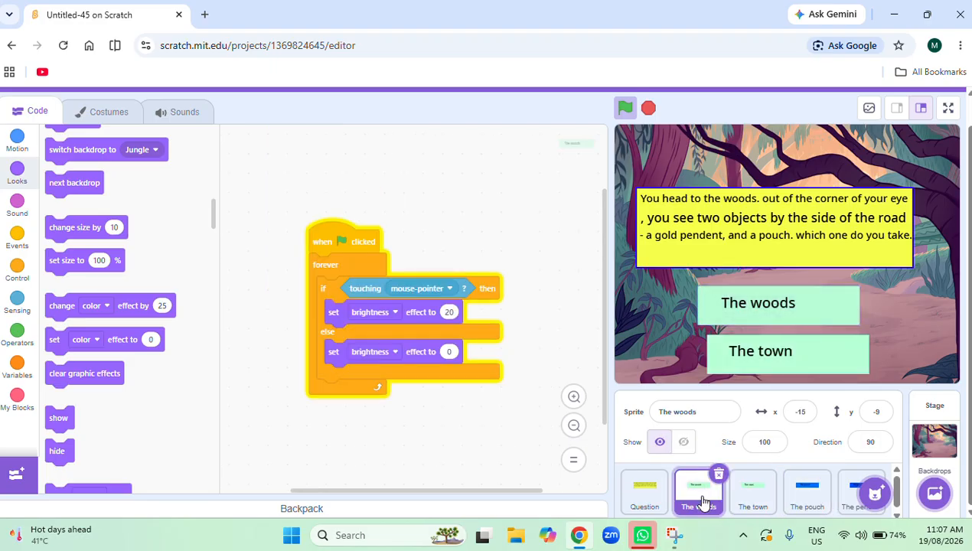
{"action": "scroll", "coordinate": [374, 429], "scroll_direction": "down", "scroll_amount": 3}
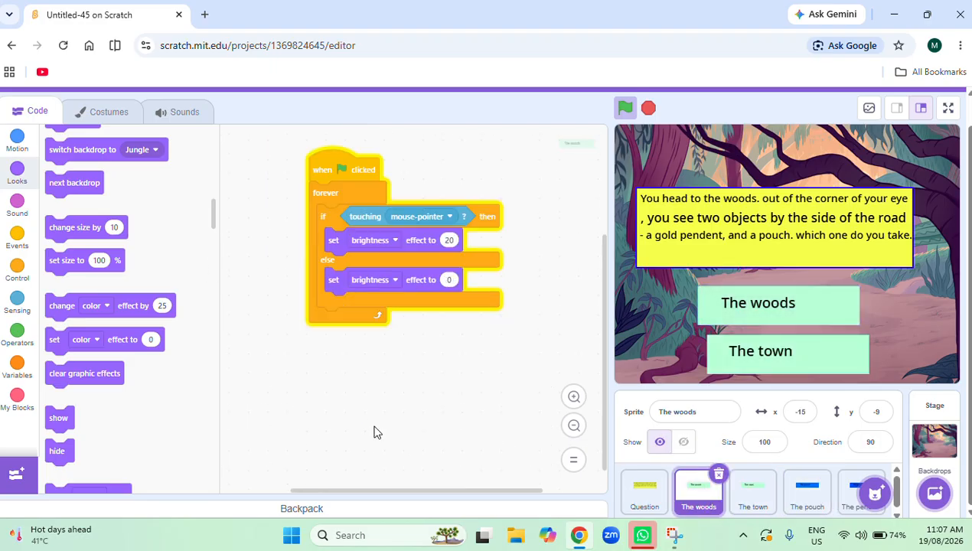
{"action": "left_click", "coordinate": [648, 110]}
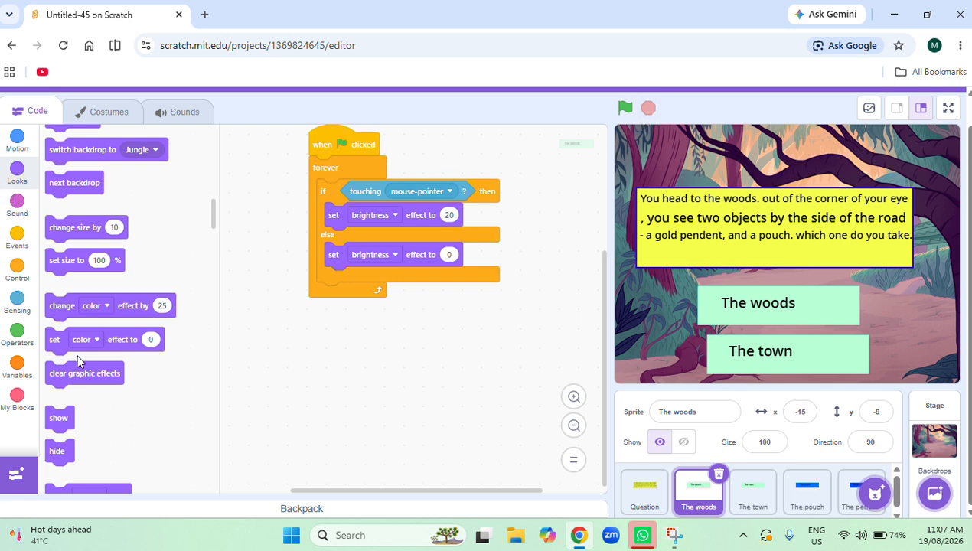
{"action": "left_click", "coordinate": [17, 251]}
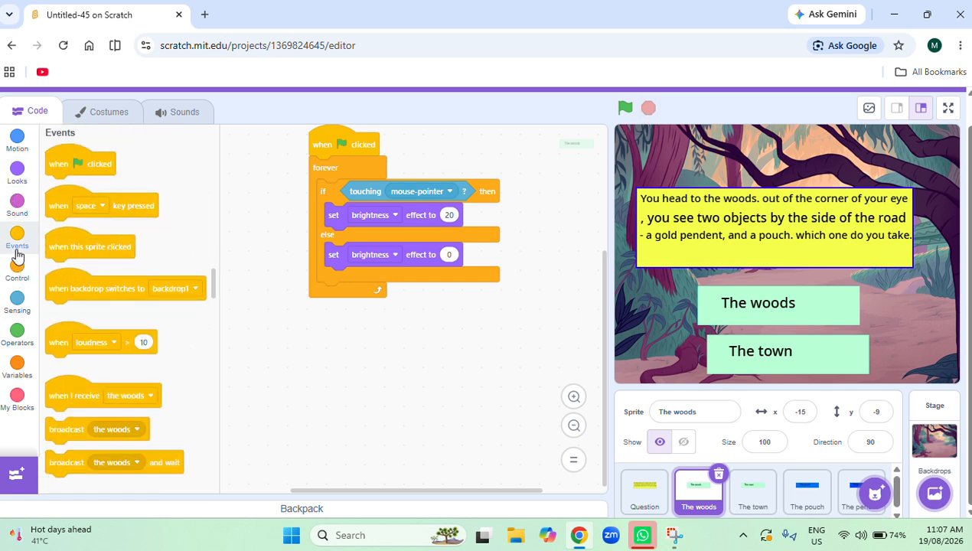
{"action": "scroll", "coordinate": [421, 413], "scroll_direction": "up", "scroll_amount": 4}
{"action": "scroll", "coordinate": [417, 401], "scroll_direction": "down", "scroll_amount": 4}
{"action": "left_click_drag", "start_coordinate": [111, 160], "coordinate": [492, 342]}
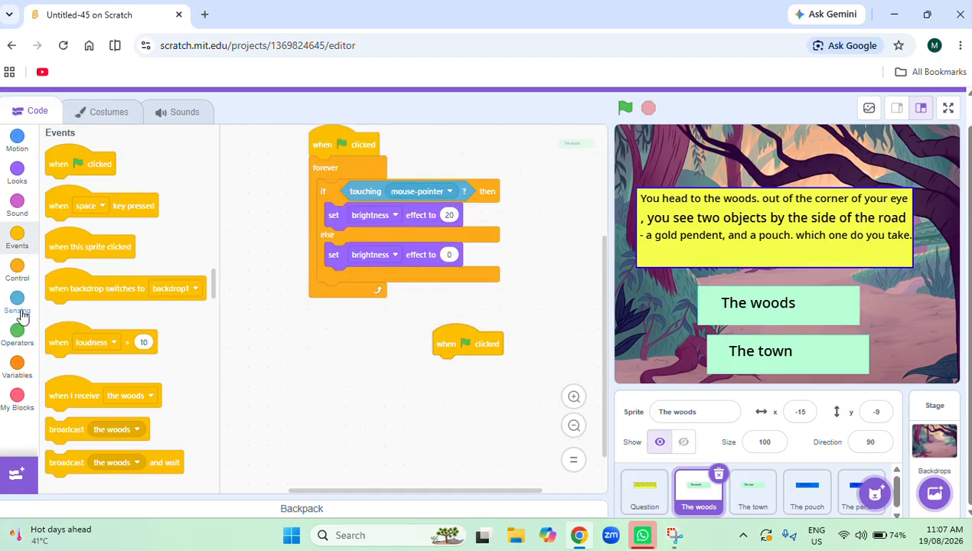
{"action": "left_click", "coordinate": [4, 276]}
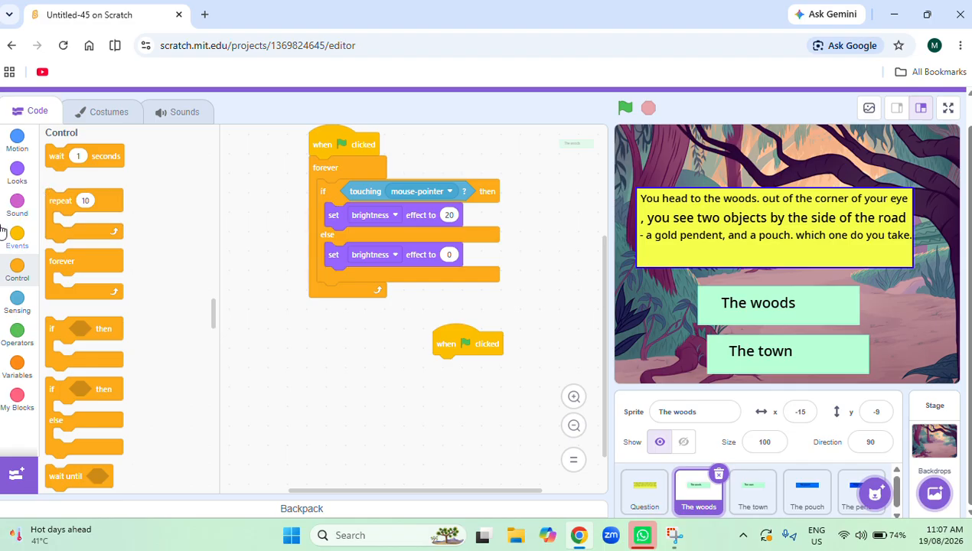
{"action": "left_click", "coordinate": [17, 236]}
{"action": "left_click_drag", "start_coordinate": [54, 428], "coordinate": [454, 367]}
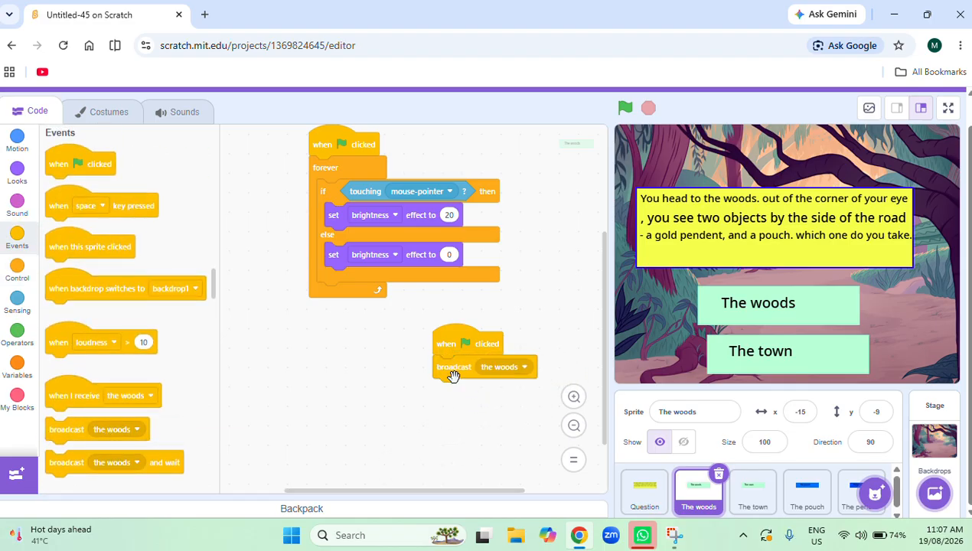
Replace the green-flag hat above The woods sprite's broadcast with "when this sprite clicked", matching The town's script.
{"action": "left_click", "coordinate": [757, 497]}
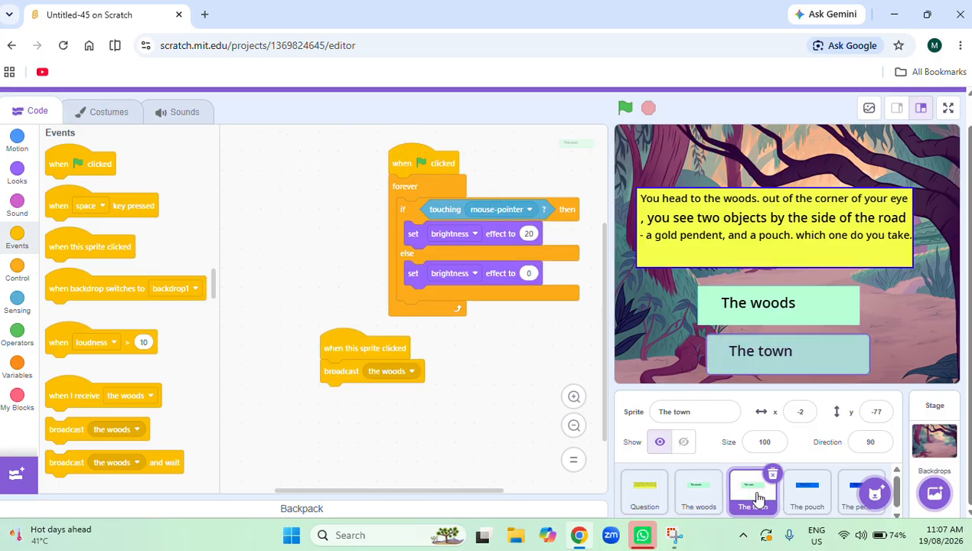
{"action": "left_click", "coordinate": [701, 499]}
{"action": "scroll", "coordinate": [337, 376], "scroll_direction": "down", "scroll_amount": 2}
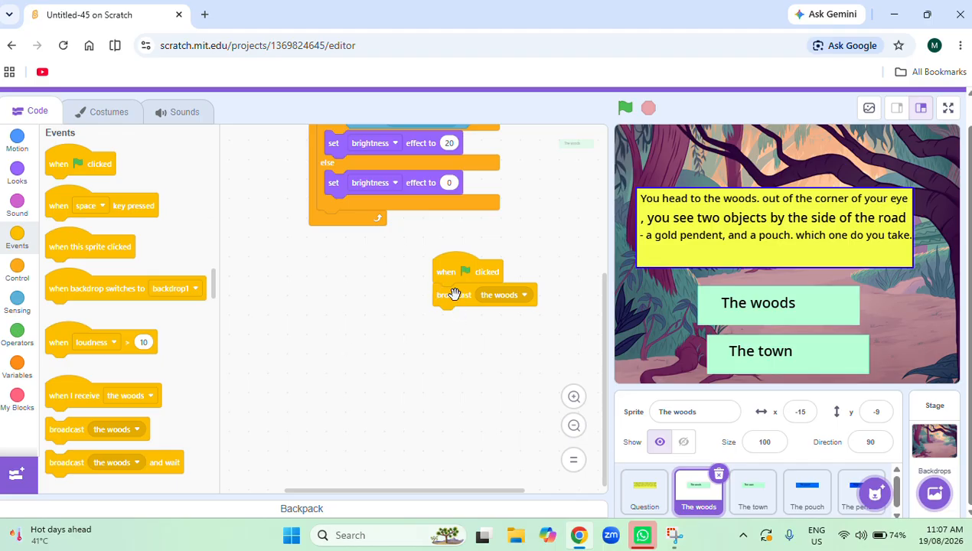
{"action": "left_click_drag", "start_coordinate": [453, 296], "coordinate": [415, 344]}
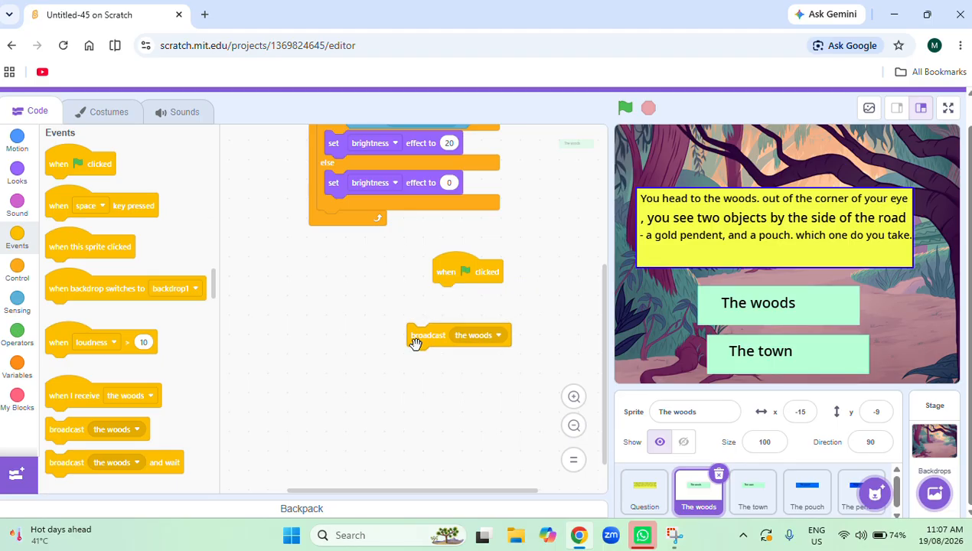
{"action": "left_click_drag", "start_coordinate": [469, 265], "coordinate": [500, 342]}
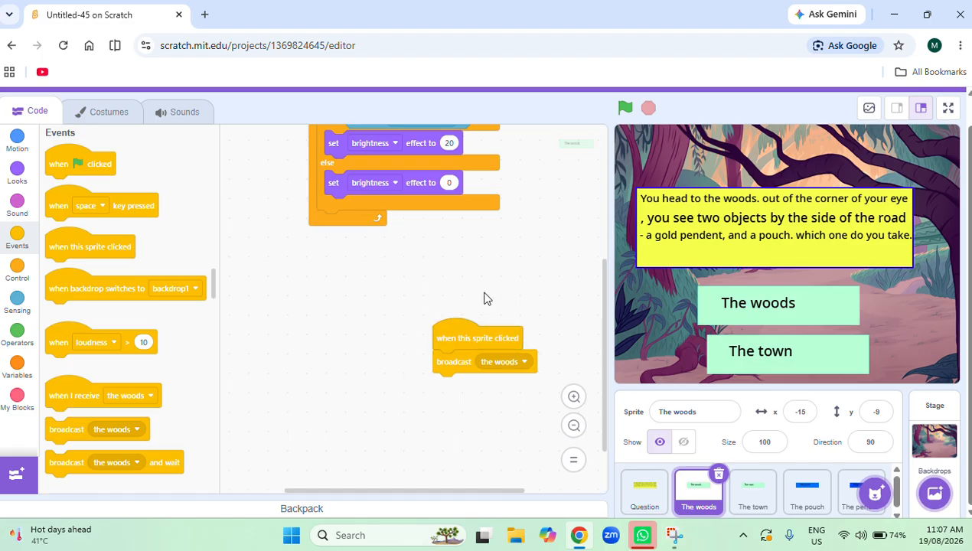
{"action": "scroll", "coordinate": [115, 322], "scroll_direction": "down", "scroll_amount": 1}
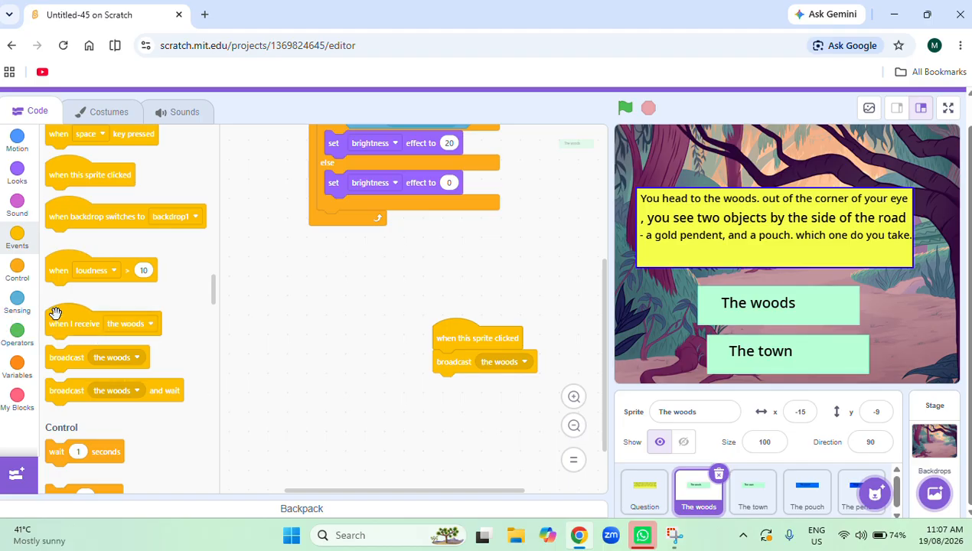
{"action": "left_click_drag", "start_coordinate": [91, 313], "coordinate": [299, 283]}
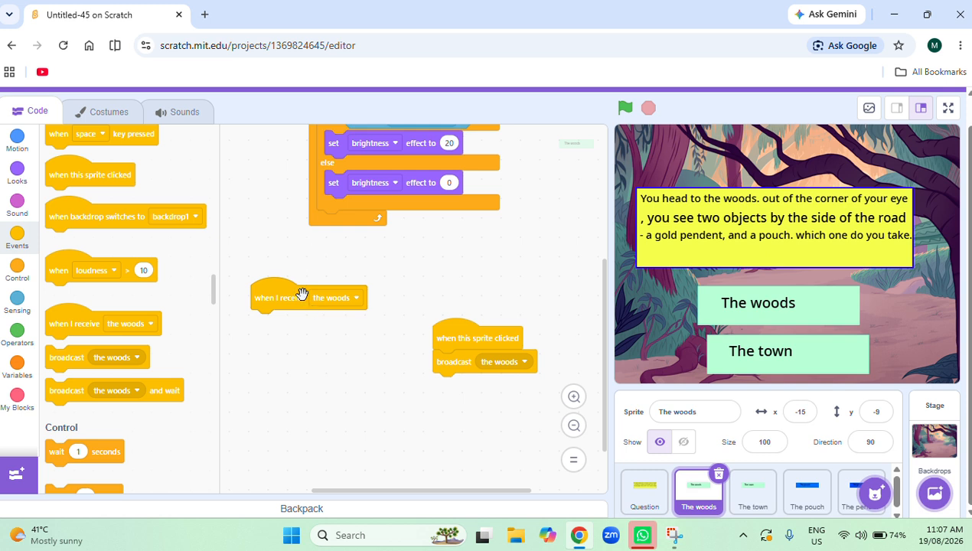
{"action": "left_click_drag", "start_coordinate": [303, 295], "coordinate": [105, 348]}
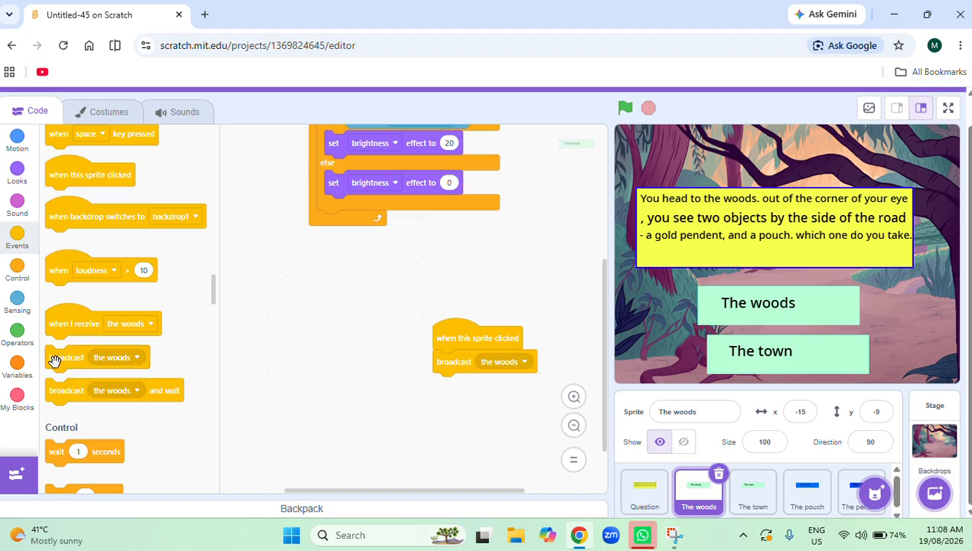
Add a broadcast of a new message "Hide all the option" before the "the woods" broadcast in The woods sprite's click script.
{"action": "left_click_drag", "start_coordinate": [54, 358], "coordinate": [443, 386]}
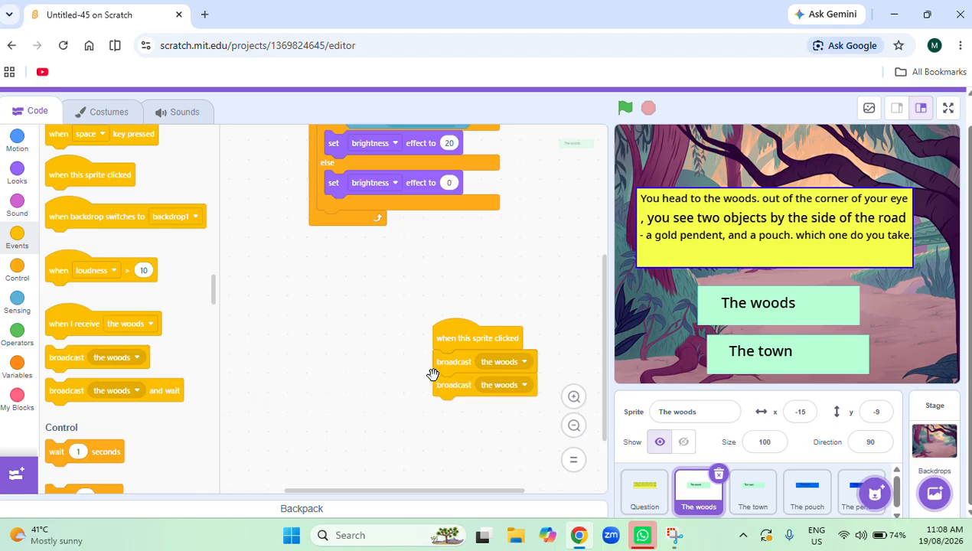
{"action": "left_click", "coordinate": [503, 385]}
{"action": "left_click", "coordinate": [460, 453]}
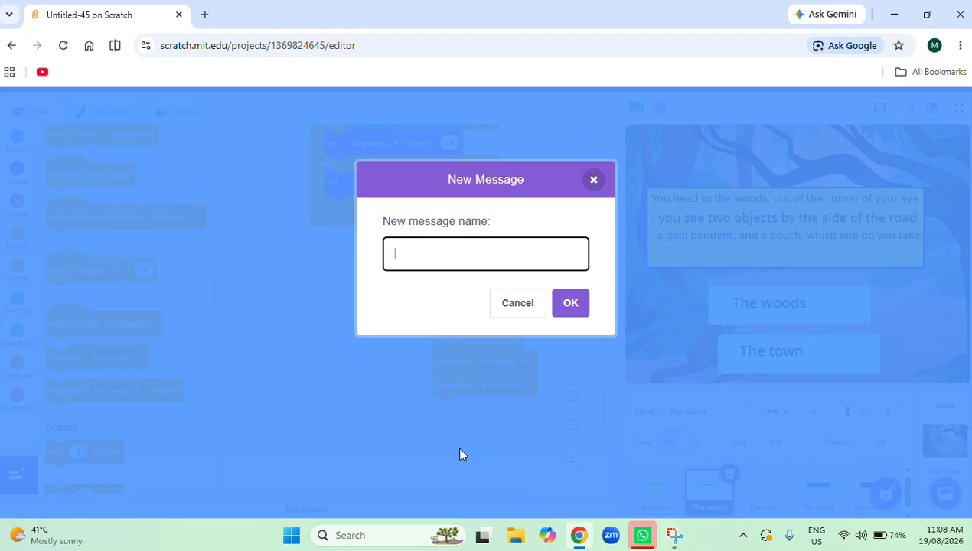
{"action": "key", "text": "Caps_Lock"}
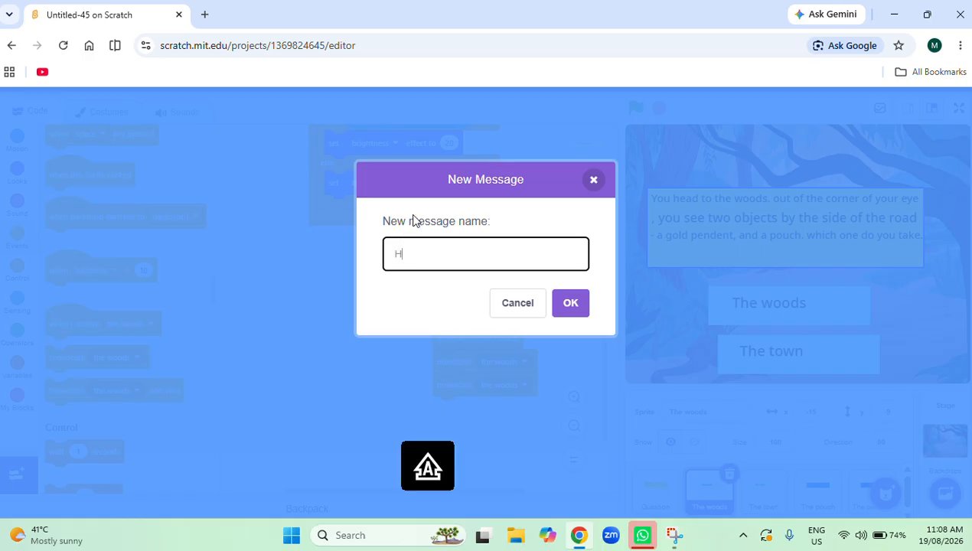
{"action": "key", "text": "Caps_Lock"}
{"action": "type", "text": "Hide all the option"}
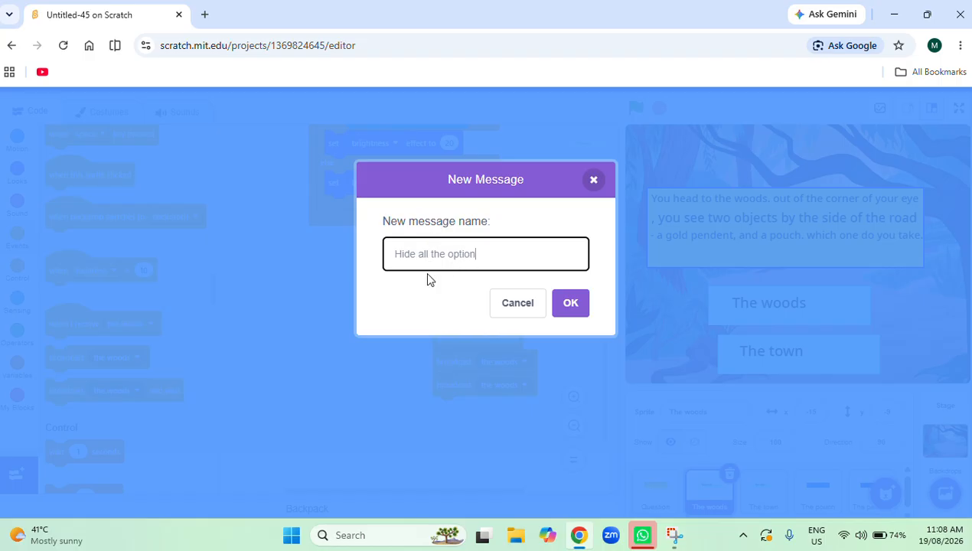
{"action": "left_click", "coordinate": [571, 303]}
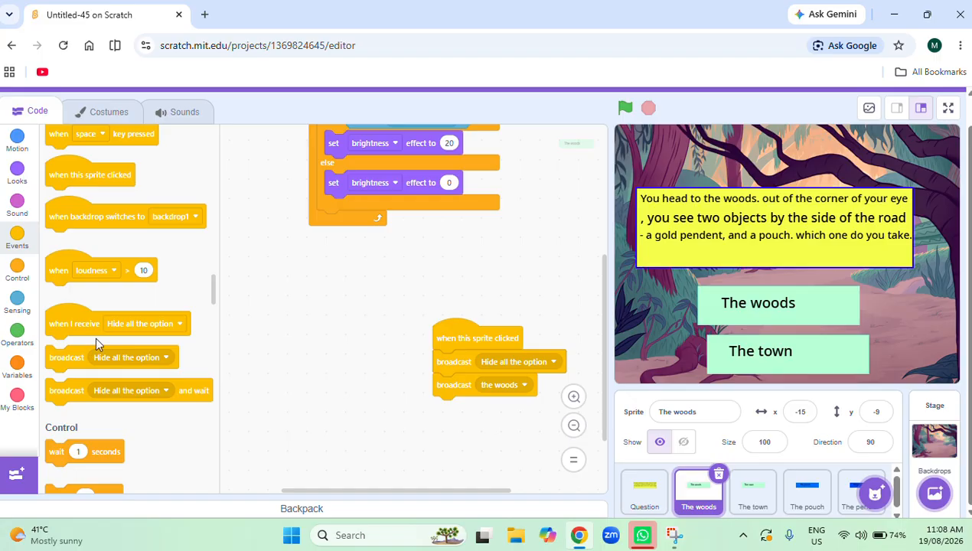
Add a script to The woods that hides it on receiving "Hide all the option", and copy it to The town.
{"action": "left_click_drag", "start_coordinate": [95, 324], "coordinate": [293, 309]}
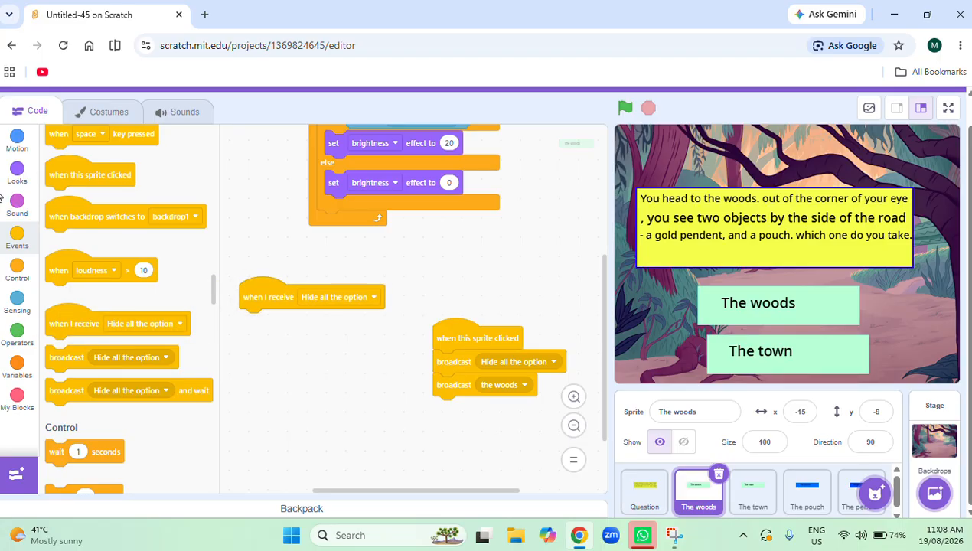
{"action": "left_click", "coordinate": [17, 175]}
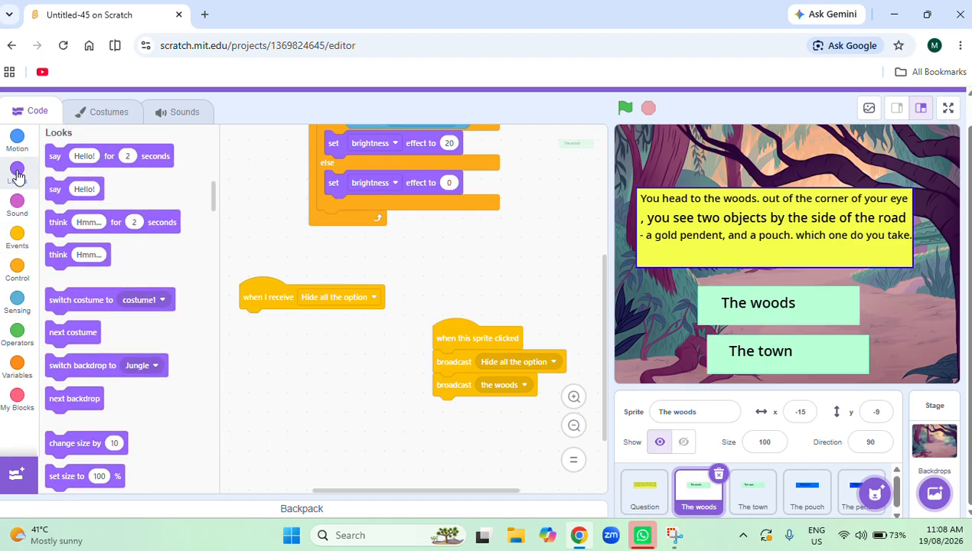
{"action": "scroll", "coordinate": [166, 352], "scroll_direction": "down", "scroll_amount": 3}
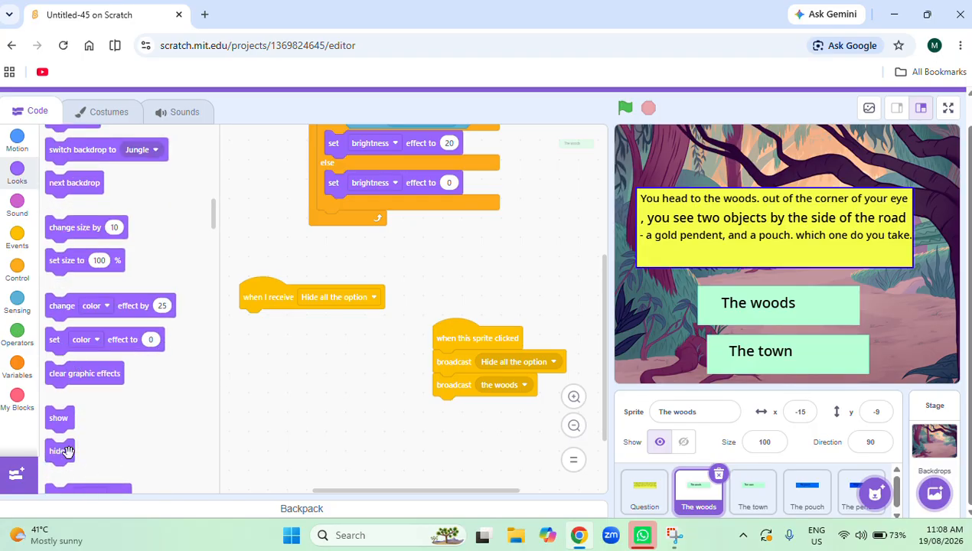
{"action": "left_click_drag", "start_coordinate": [68, 451], "coordinate": [250, 325]}
{"action": "left_click_drag", "start_coordinate": [273, 298], "coordinate": [773, 497]}
{"action": "left_click", "coordinate": [758, 504]}
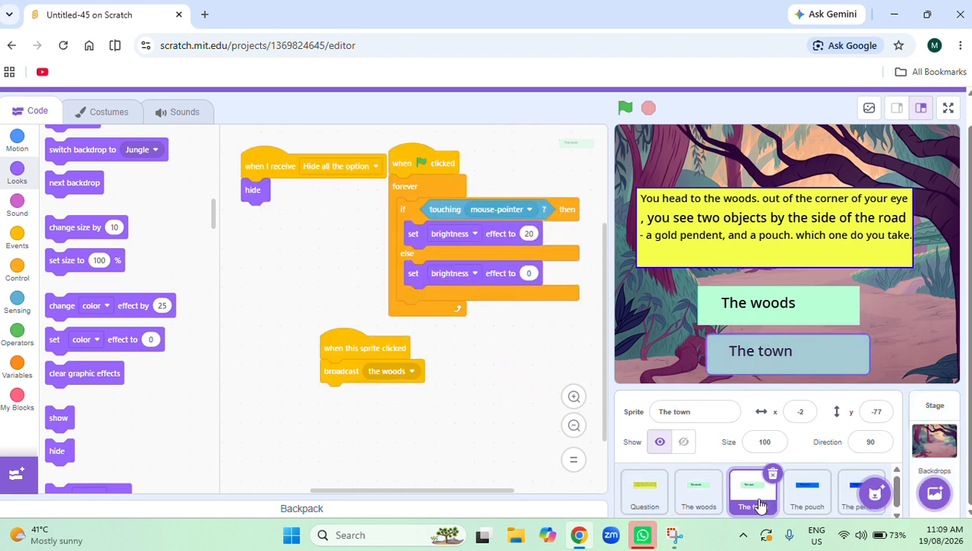
Run the project, choose The town, and run the "Hide all the option" scripts of The town and The woods to test them.
{"action": "left_click", "coordinate": [624, 107]}
{"action": "left_click", "coordinate": [783, 352]}
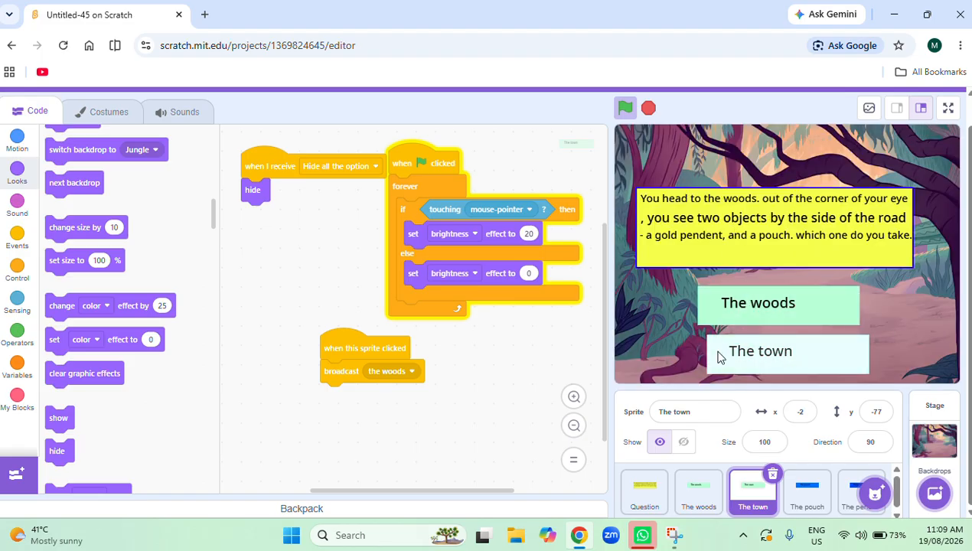
{"action": "left_click", "coordinate": [274, 166]}
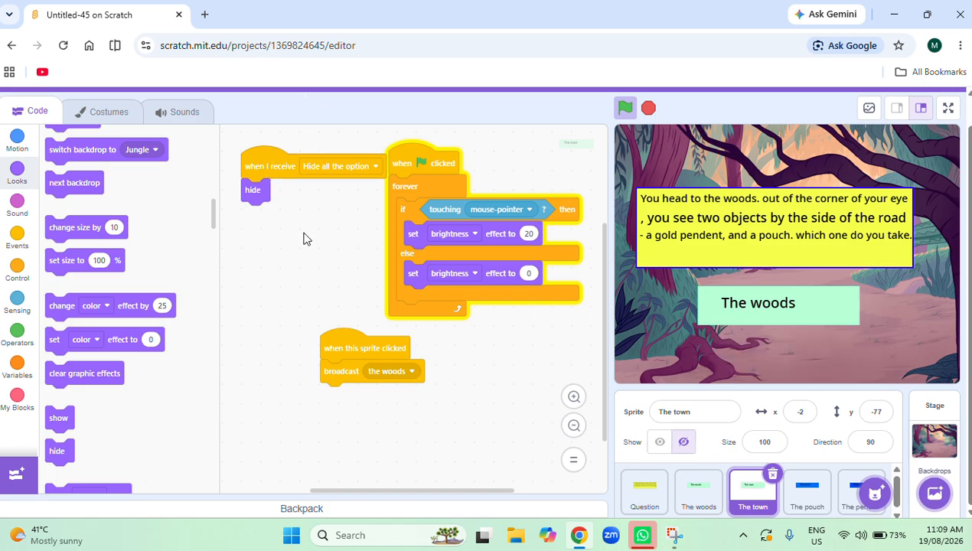
{"action": "left_click", "coordinate": [677, 498]}
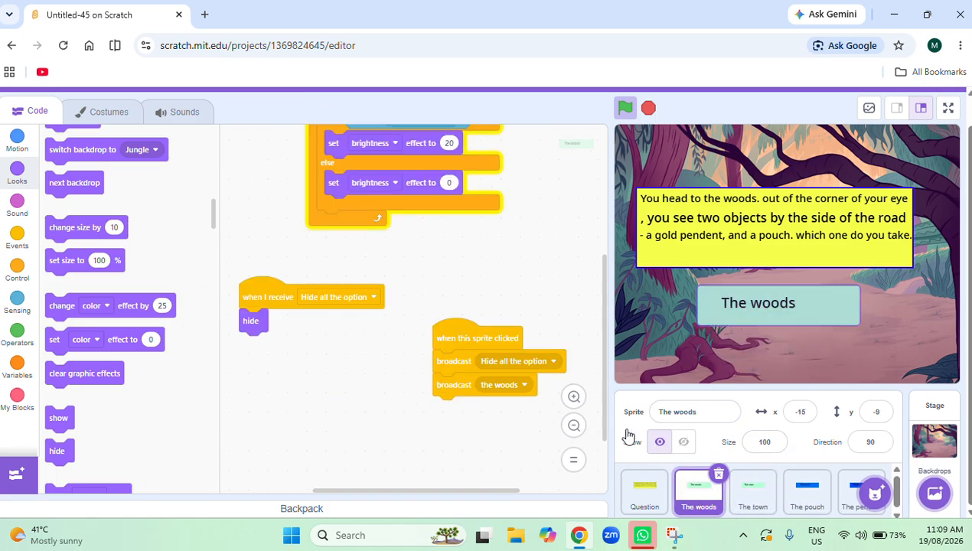
{"action": "left_click", "coordinate": [246, 286]}
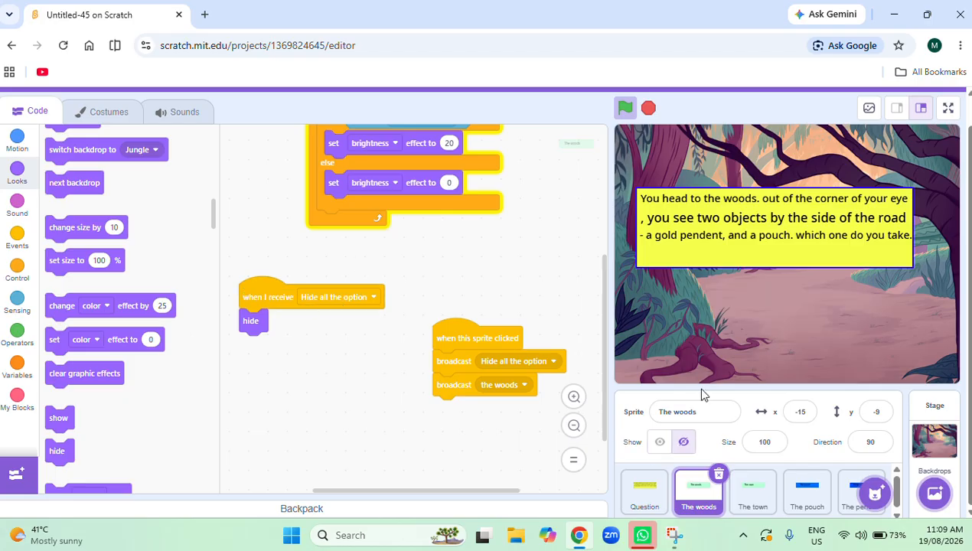
Set The woods and The town sprites to be shown on the stage again.
{"action": "left_click", "coordinate": [809, 494]}
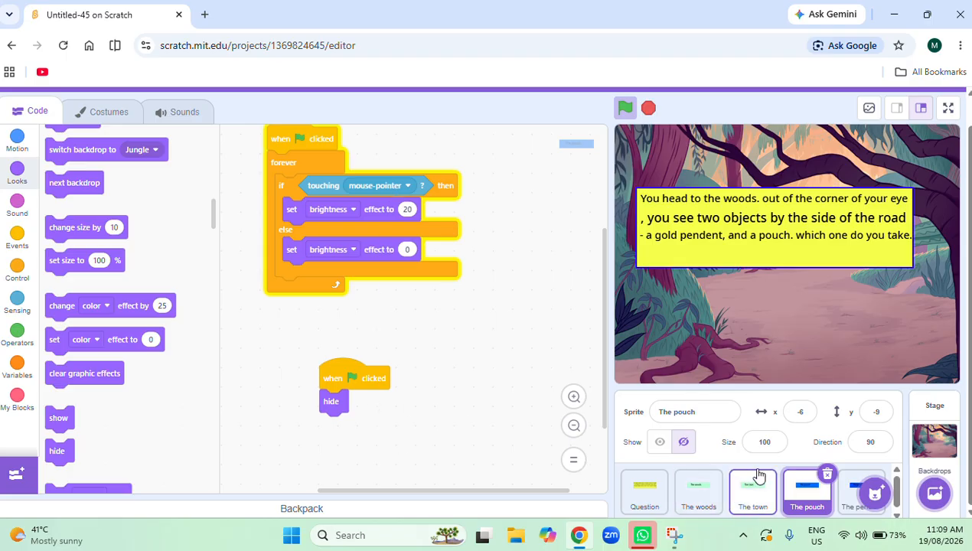
{"action": "left_click", "coordinate": [689, 494]}
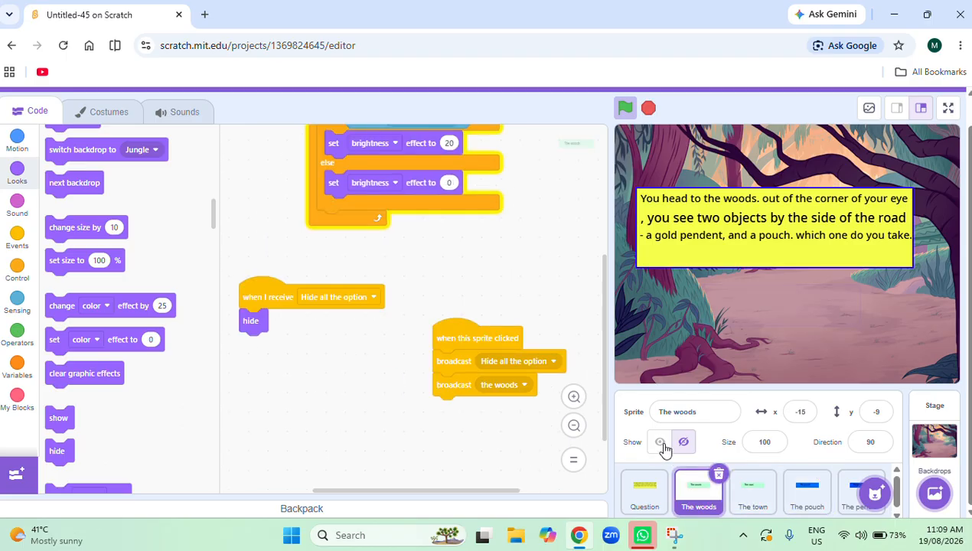
{"action": "left_click", "coordinate": [660, 442]}
{"action": "left_click", "coordinate": [750, 505]}
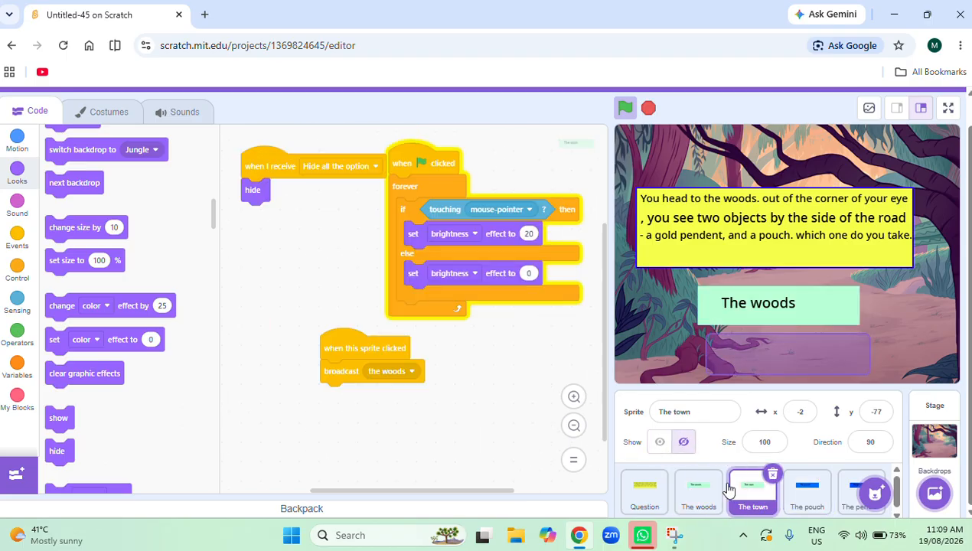
{"action": "left_click", "coordinate": [659, 446]}
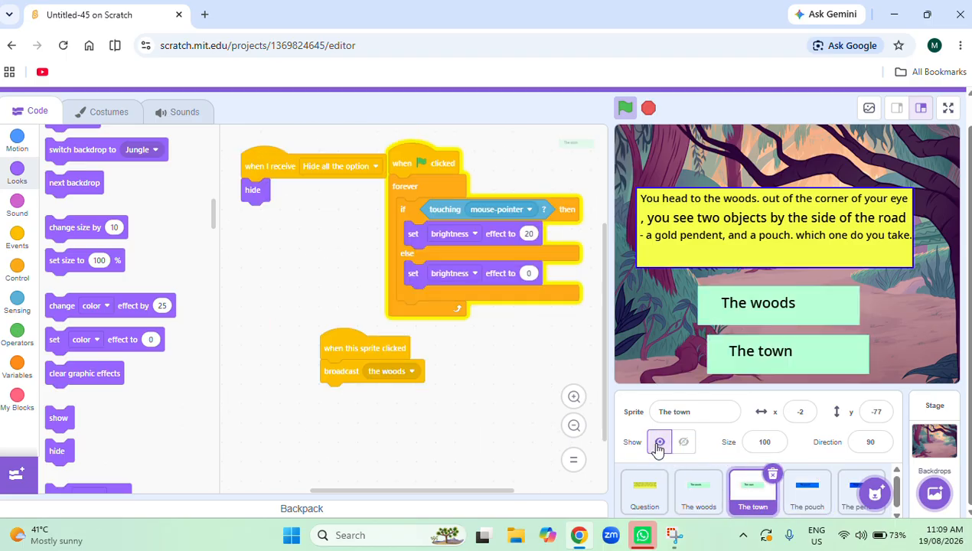
Add a script to The pouch sprite that shows it on receiving the message "the woods".
{"action": "left_click", "coordinate": [692, 502]}
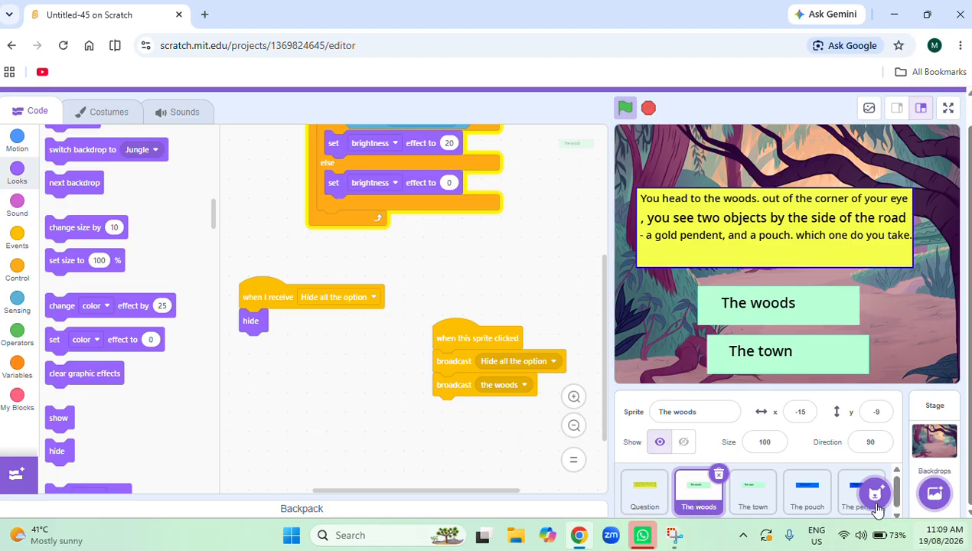
{"action": "left_click", "coordinate": [809, 494]}
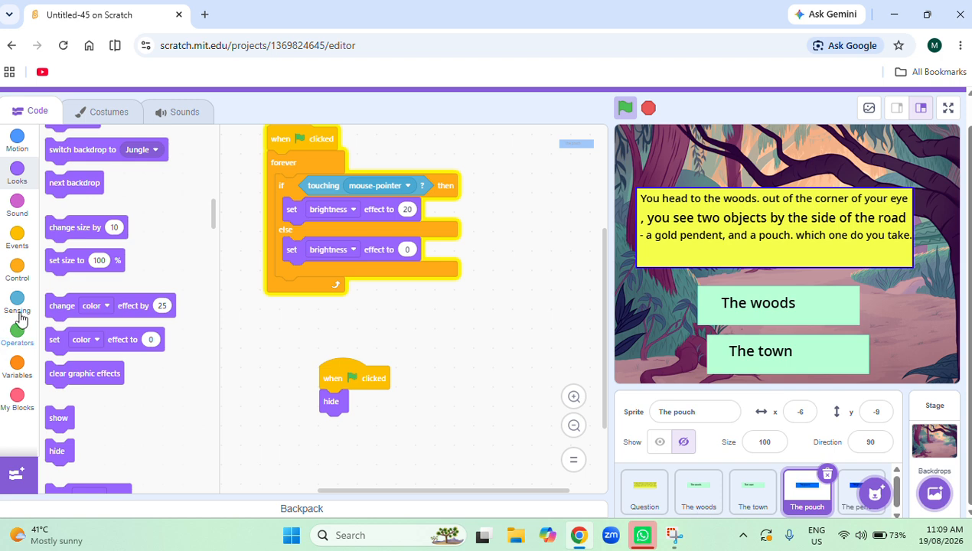
{"action": "left_click", "coordinate": [17, 267]}
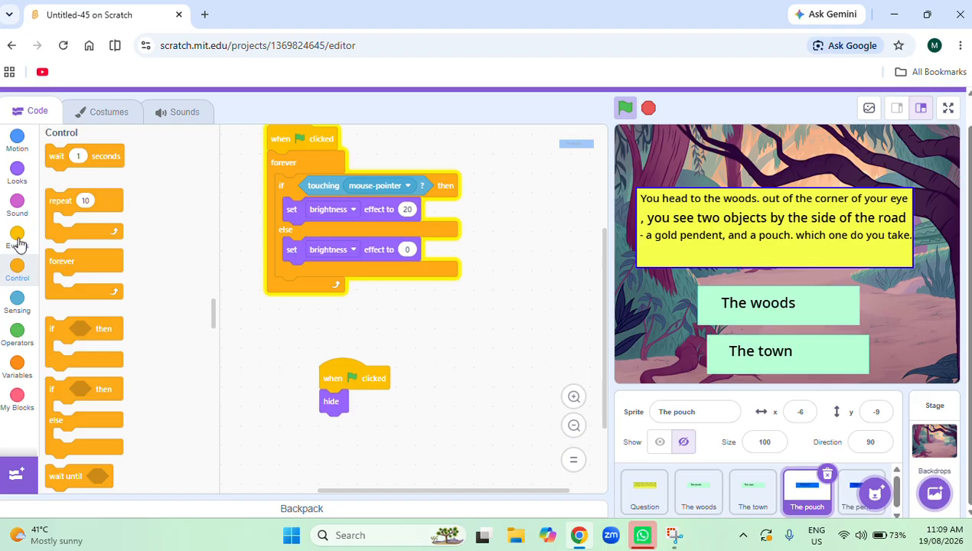
{"action": "left_click", "coordinate": [17, 242]}
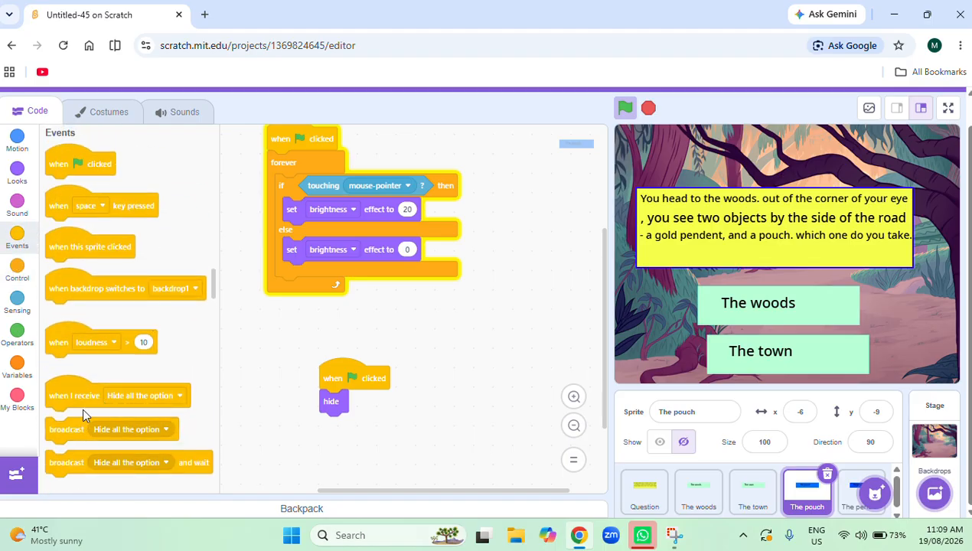
{"action": "left_click_drag", "start_coordinate": [82, 407], "coordinate": [449, 332]}
{"action": "left_click", "coordinate": [540, 337]}
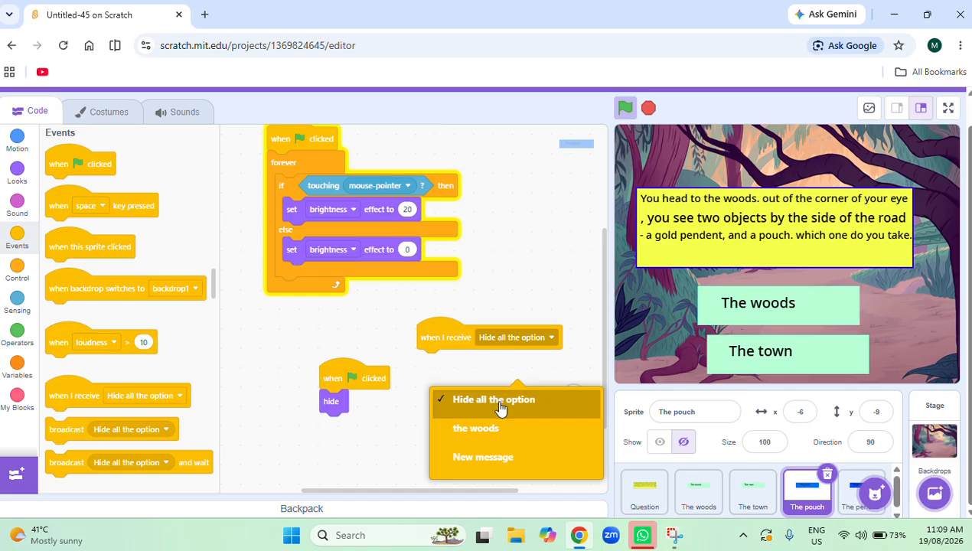
{"action": "left_click", "coordinate": [502, 411]}
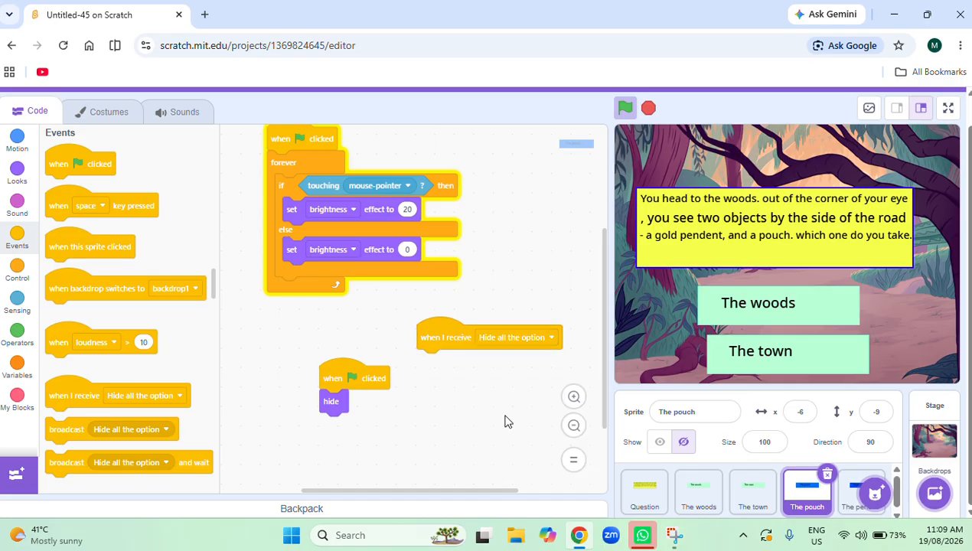
{"action": "left_click", "coordinate": [504, 346]}
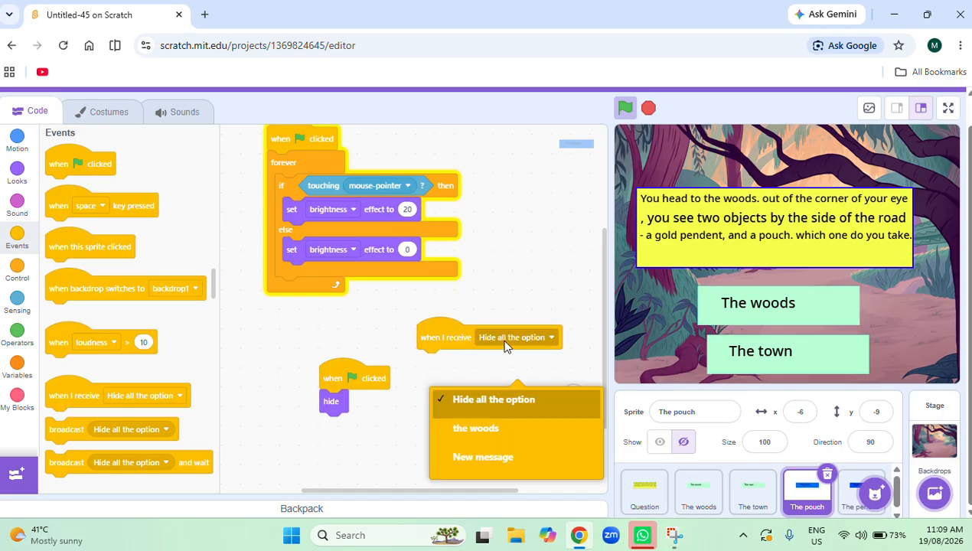
{"action": "left_click", "coordinate": [519, 429]}
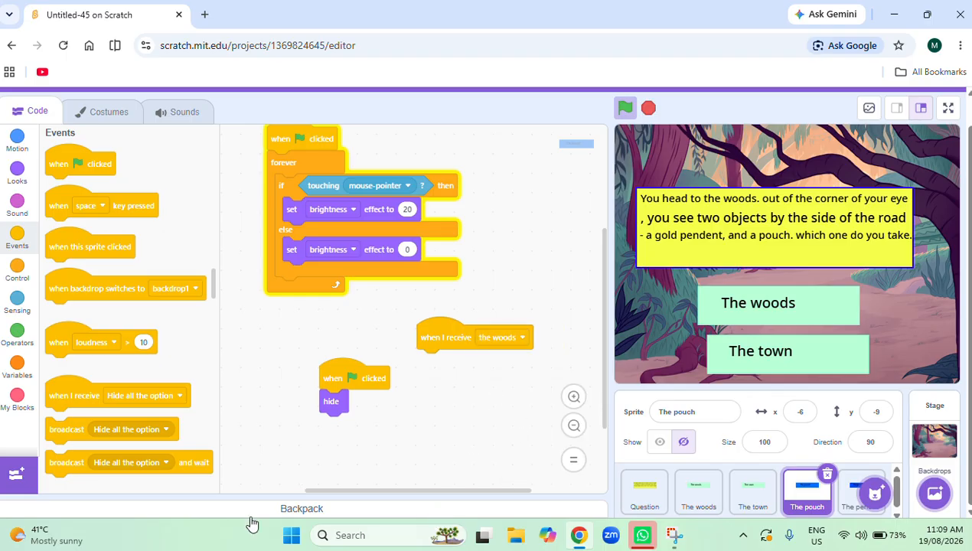
{"action": "left_click", "coordinate": [17, 171]}
{"action": "scroll", "coordinate": [109, 481], "scroll_direction": "down", "scroll_amount": 5}
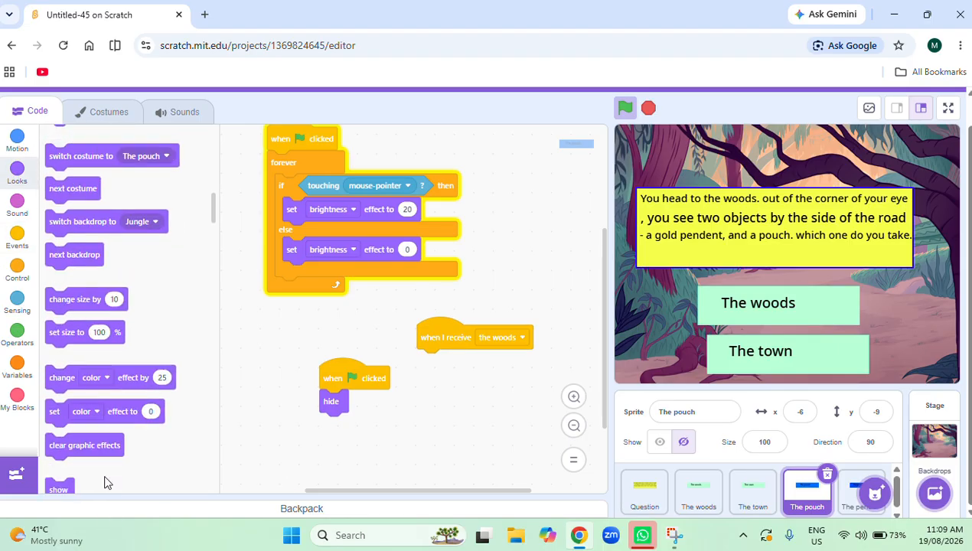
{"action": "left_click_drag", "start_coordinate": [53, 346], "coordinate": [430, 368]}
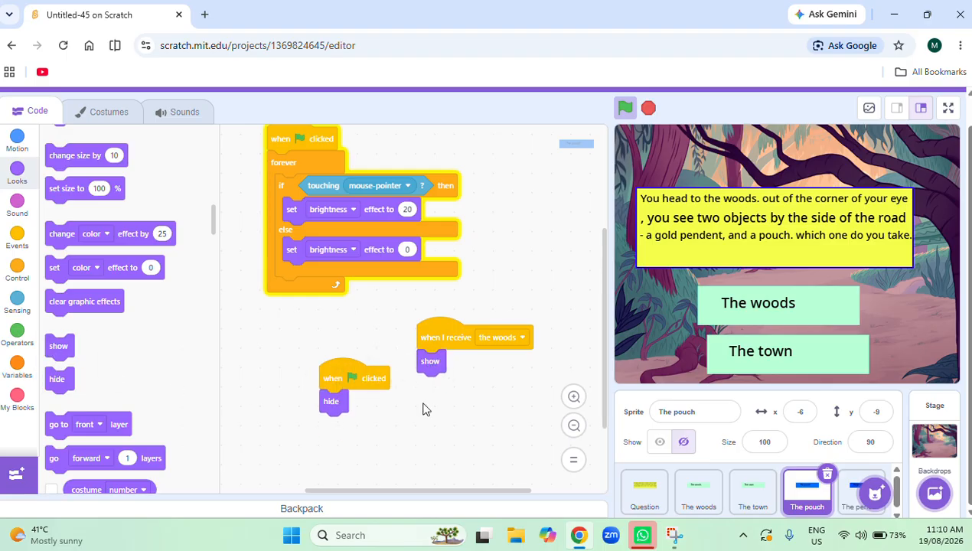
Copy The pouch's "the woods" script to The pendent, and test it by running the project and choosing The woods.
{"action": "left_click_drag", "start_coordinate": [426, 331], "coordinate": [856, 512]}
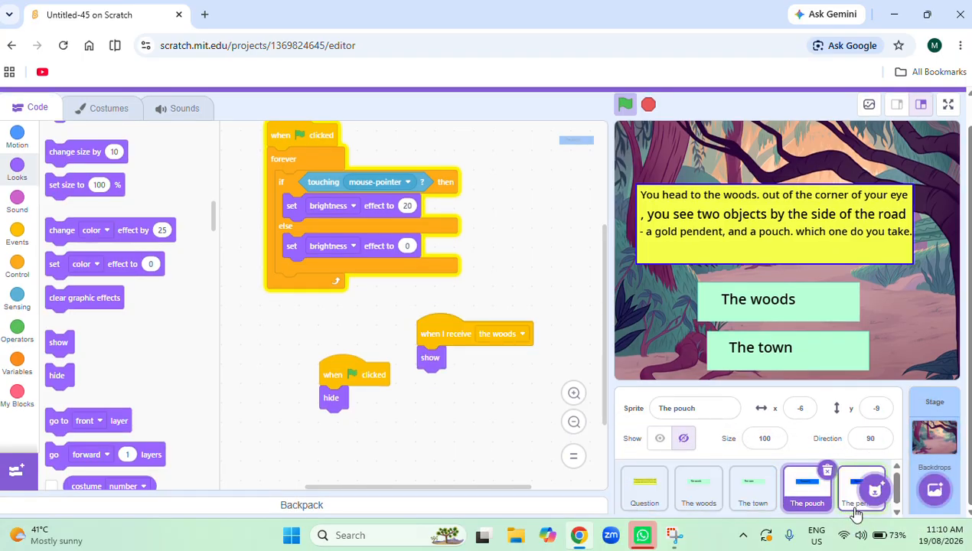
{"action": "left_click", "coordinate": [856, 511]}
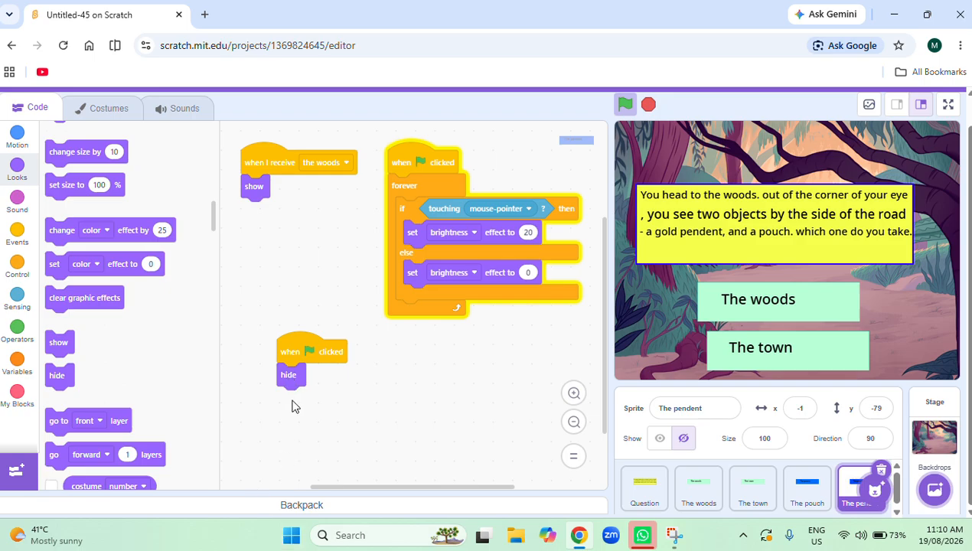
{"action": "left_click", "coordinate": [626, 105]}
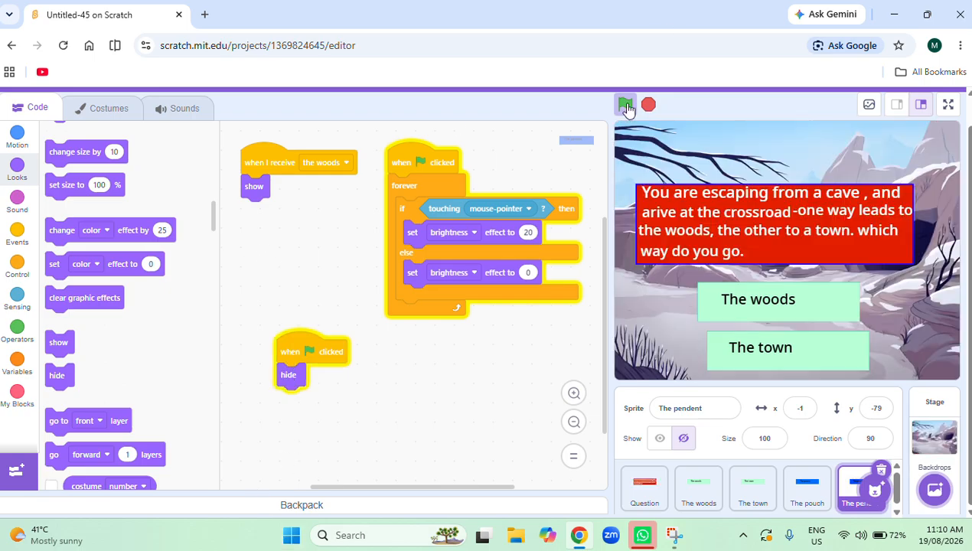
{"action": "left_click", "coordinate": [731, 287]}
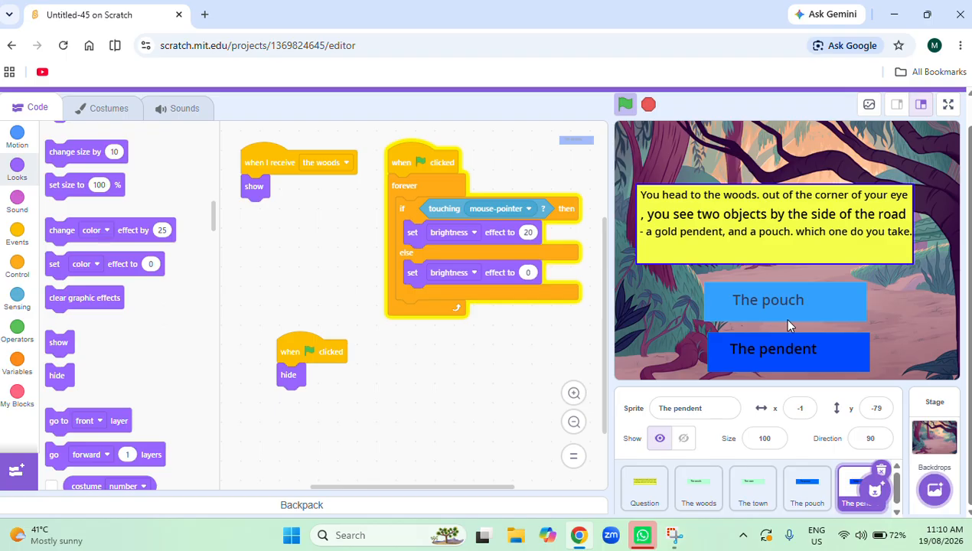
Add a green-flag script with a hide block to The town sprite.
{"action": "left_click", "coordinate": [756, 487]}
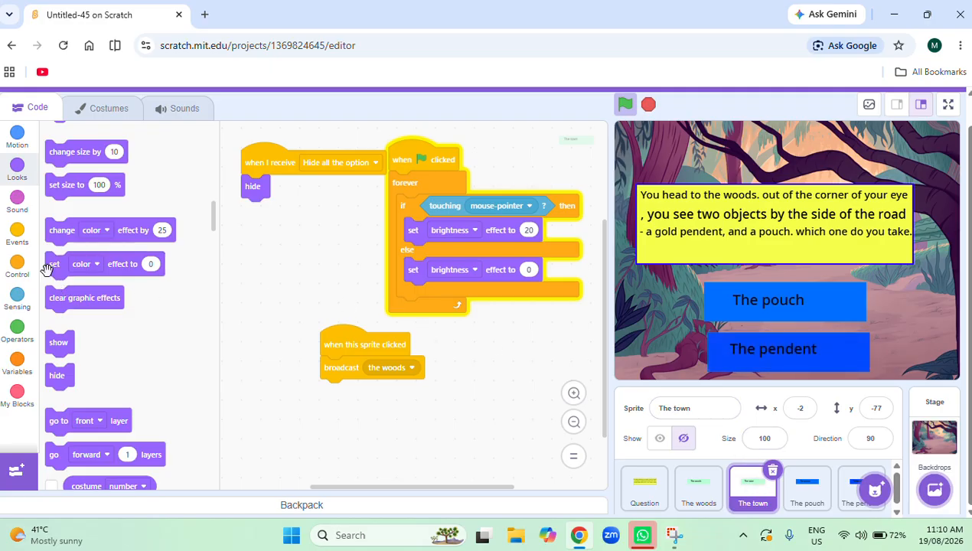
{"action": "left_click", "coordinate": [23, 242]}
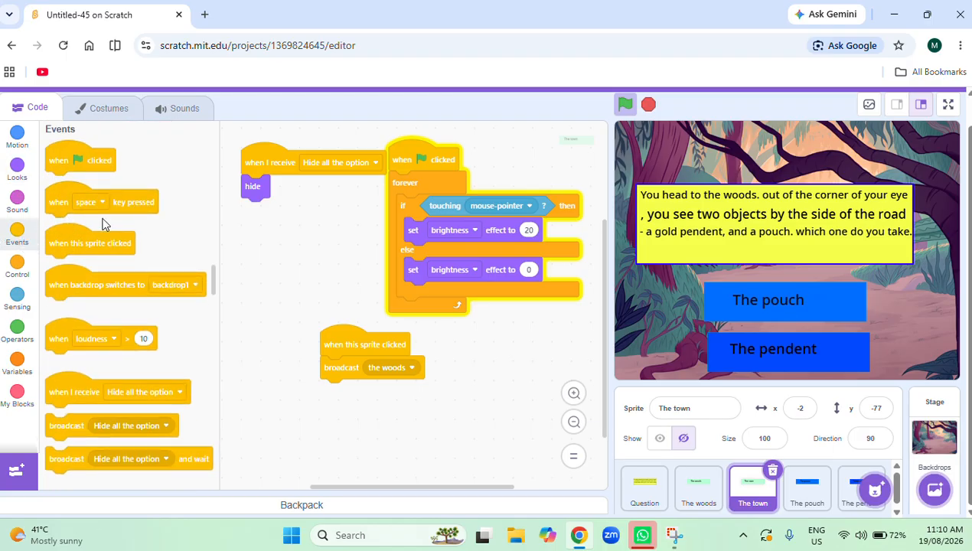
{"action": "left_click_drag", "start_coordinate": [95, 166], "coordinate": [489, 351]}
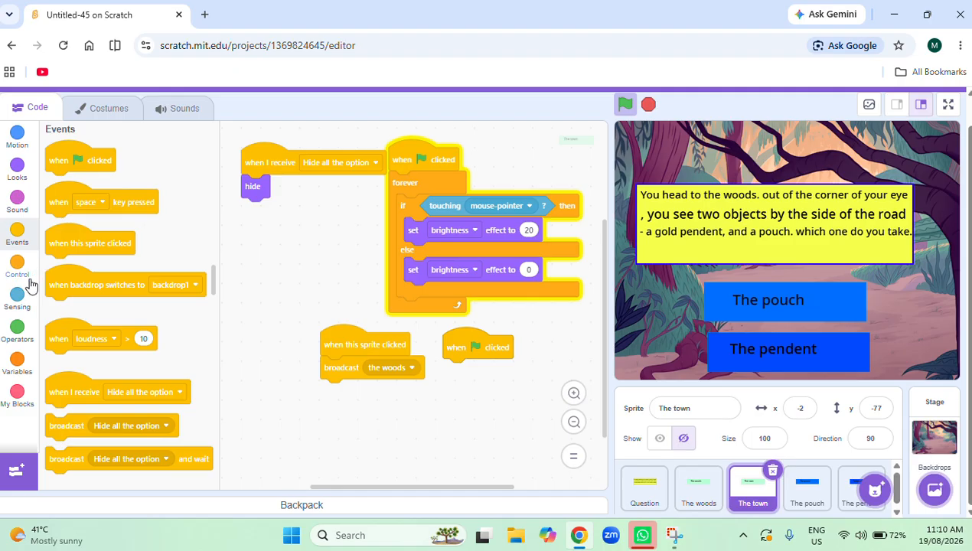
{"action": "left_click", "coordinate": [17, 170]}
{"action": "scroll", "coordinate": [68, 409], "scroll_direction": "down", "scroll_amount": 3}
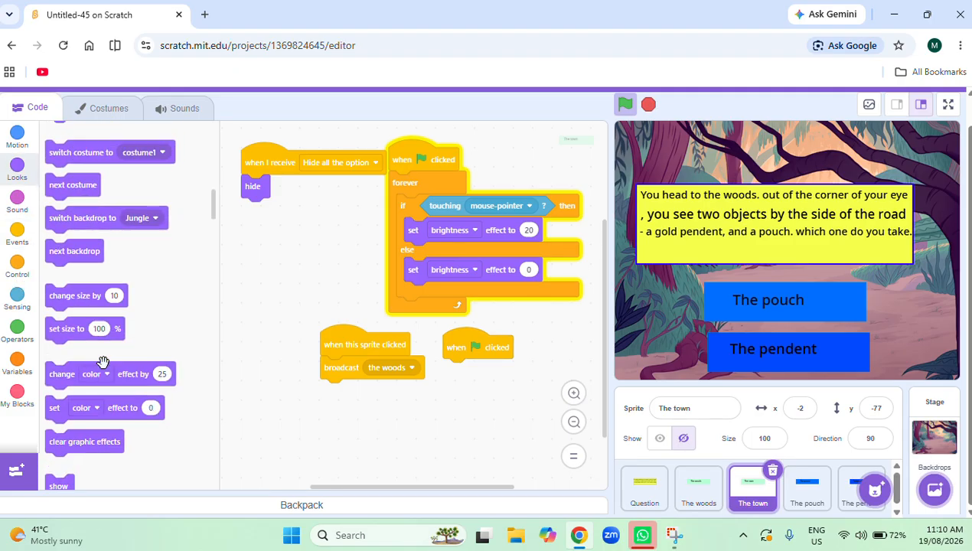
{"action": "left_click_drag", "start_coordinate": [69, 446], "coordinate": [459, 367]}
Add a green-flag script with a show block to The woods sprite.
{"action": "left_click", "coordinate": [802, 506]}
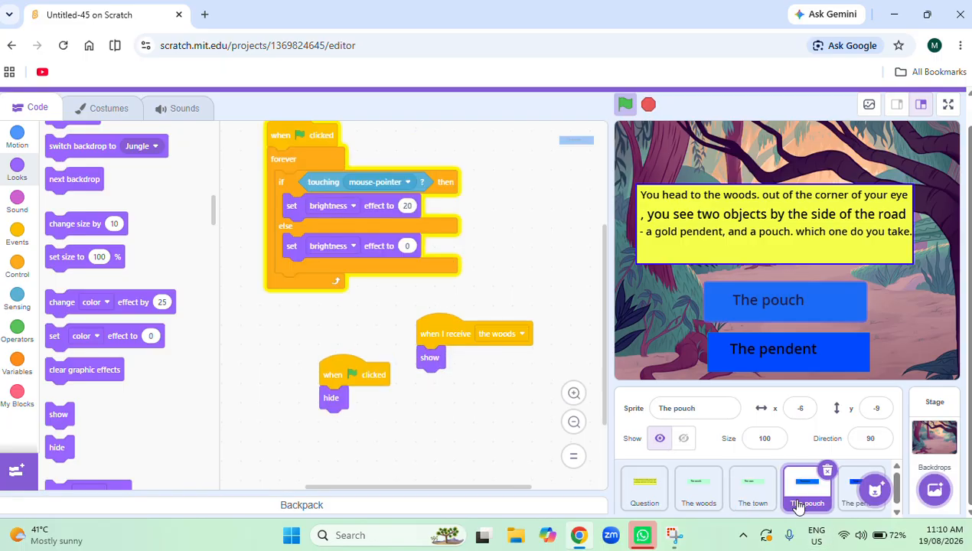
{"action": "left_click", "coordinate": [691, 502]}
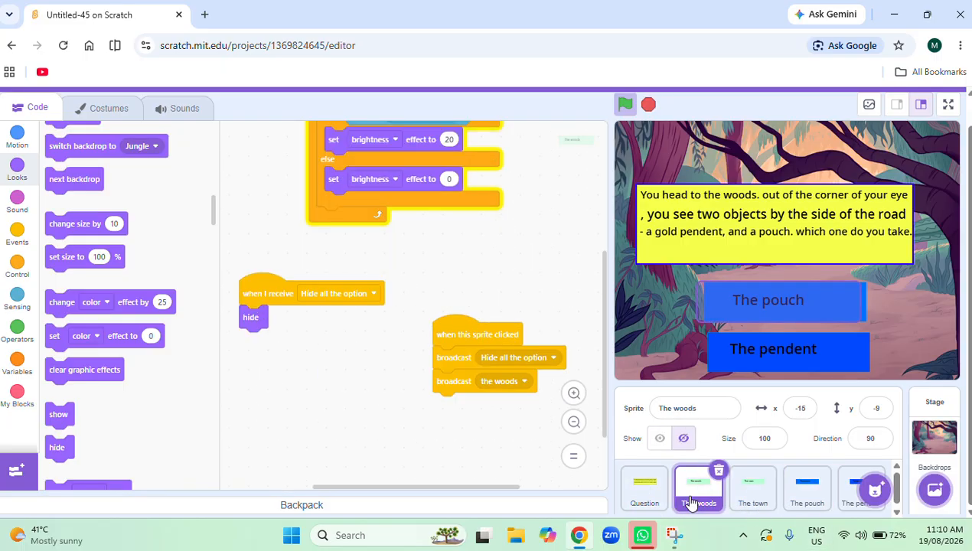
{"action": "left_click", "coordinate": [17, 234]}
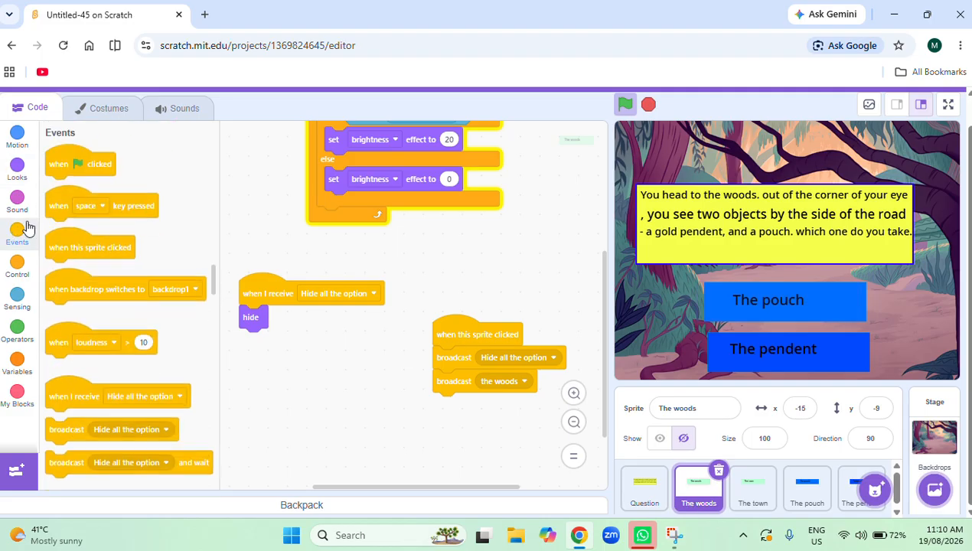
{"action": "left_click_drag", "start_coordinate": [105, 161], "coordinate": [504, 246]}
{"action": "left_click", "coordinate": [16, 167]}
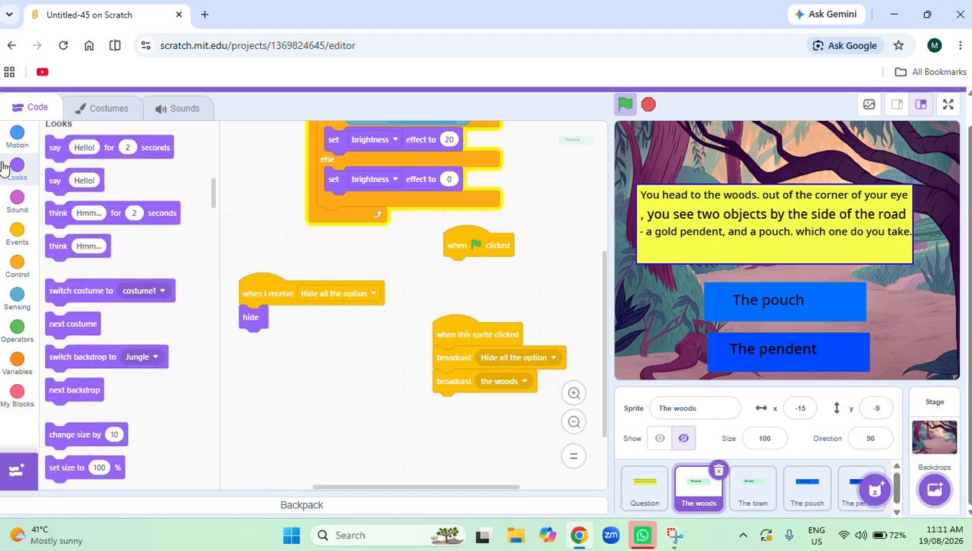
{"action": "scroll", "coordinate": [96, 396], "scroll_direction": "down", "scroll_amount": 5}
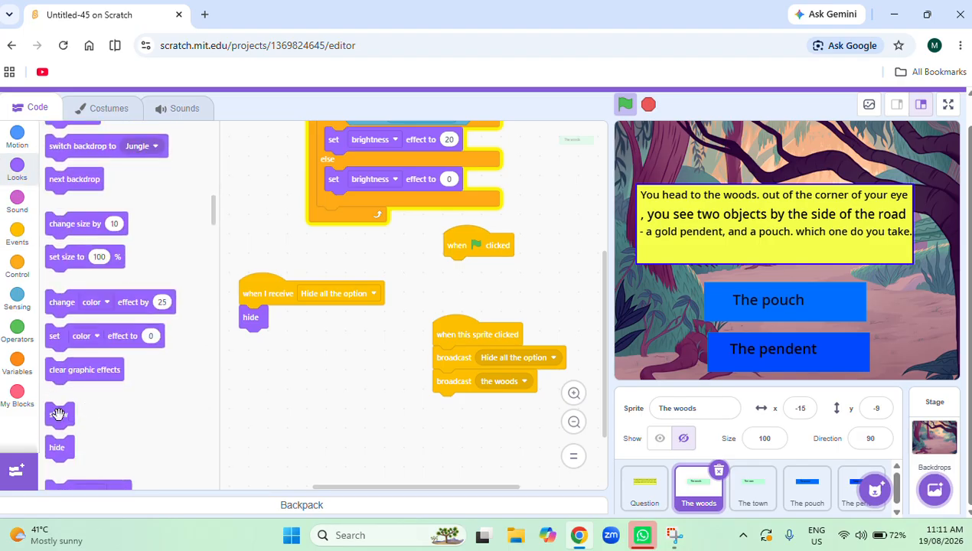
{"action": "left_click_drag", "start_coordinate": [59, 413], "coordinate": [460, 257]}
Run the project, choose The woods to test the option buttons, and stop the project.
{"action": "left_click", "coordinate": [625, 104]}
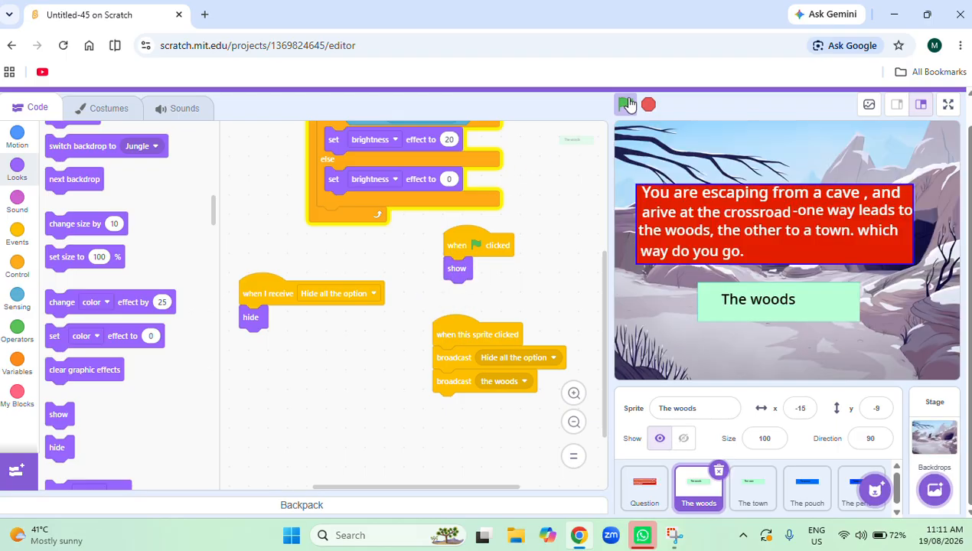
{"action": "left_click", "coordinate": [716, 310]}
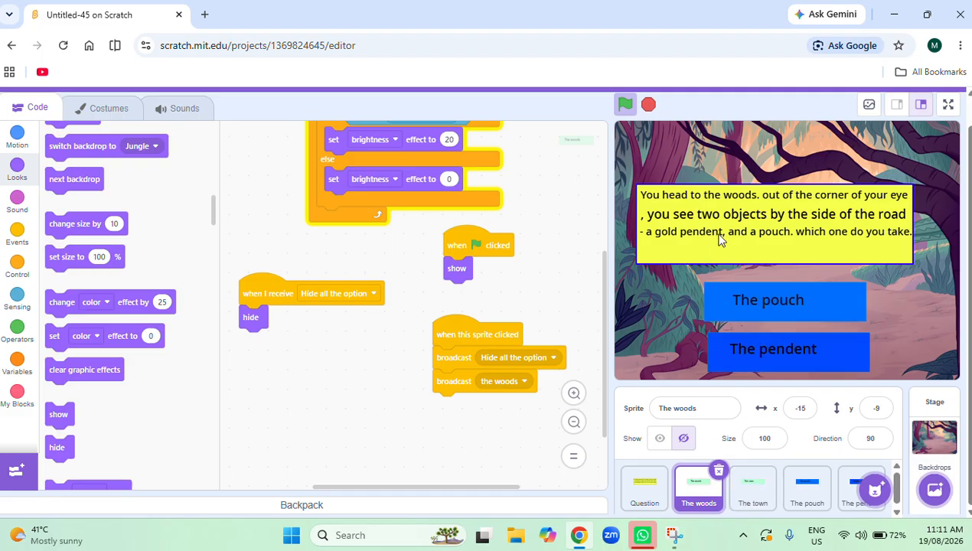
{"action": "left_click", "coordinate": [649, 105]}
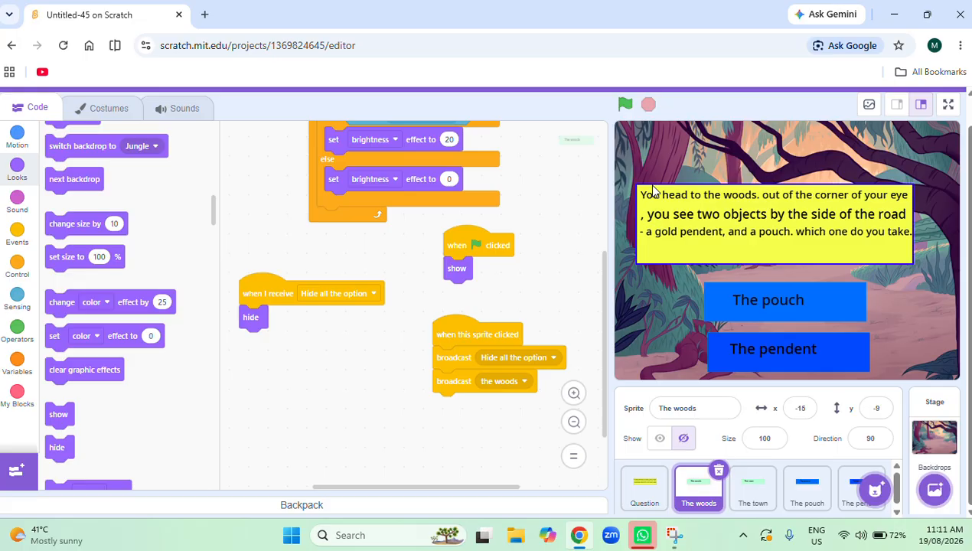
Replace hide with show in The town's green-flag script, and test it by running the project and choosing The woods.
{"action": "left_click", "coordinate": [751, 487]}
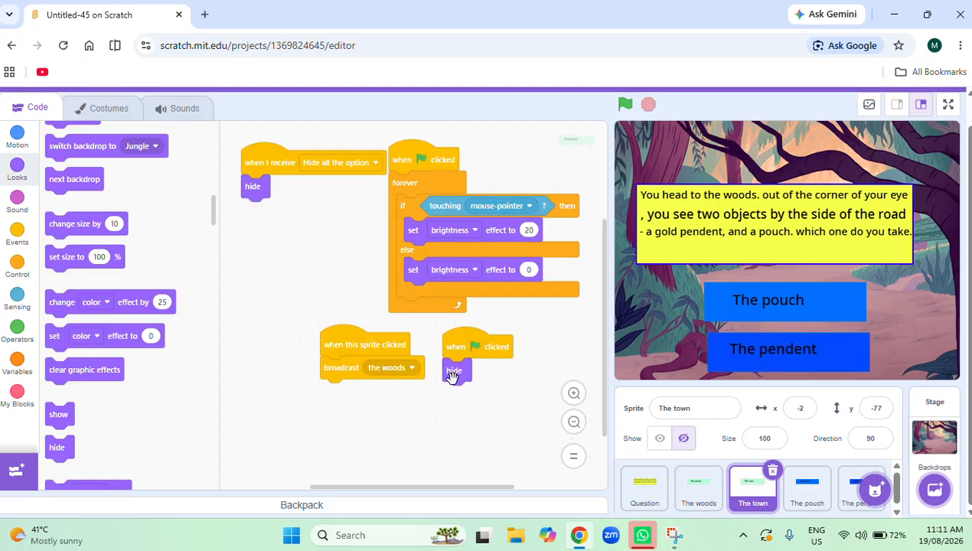
{"action": "left_click_drag", "start_coordinate": [463, 374], "coordinate": [31, 358]}
{"action": "left_click_drag", "start_coordinate": [59, 414], "coordinate": [466, 369]}
{"action": "left_click", "coordinate": [632, 111]}
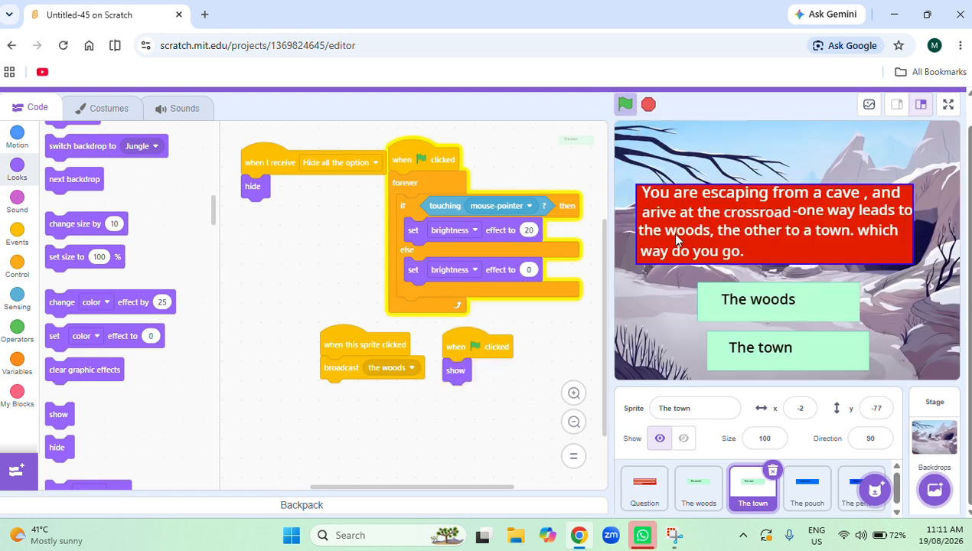
{"action": "left_click", "coordinate": [730, 307]}
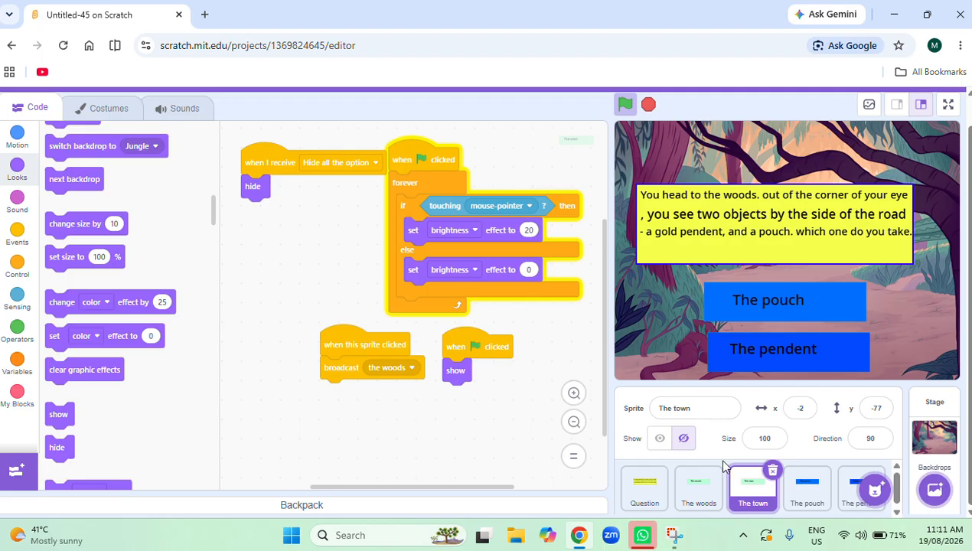
Add a script to The pendent sprite that runs when the sprite is clicked and has two broadcast Hide all the option blocks.
{"action": "left_click", "coordinate": [859, 486]}
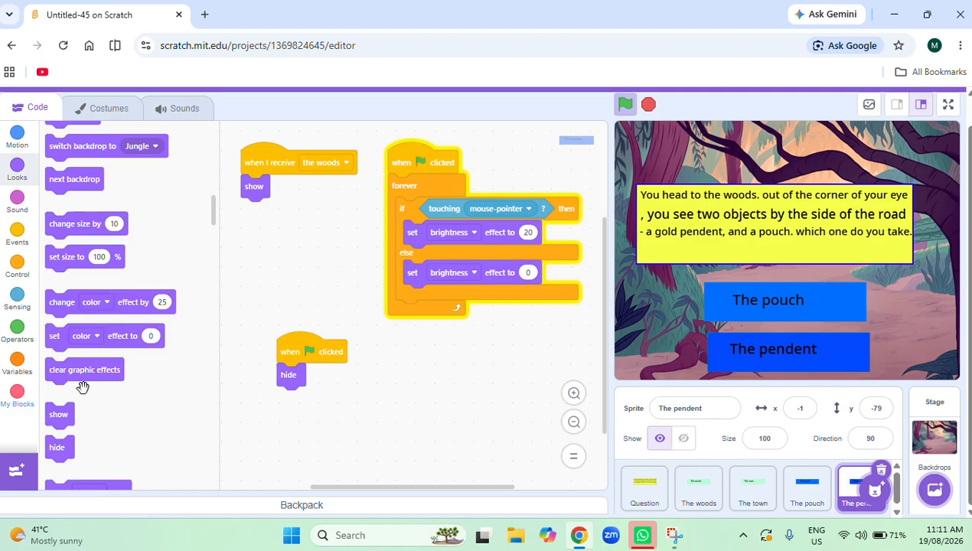
{"action": "left_click", "coordinate": [17, 235]}
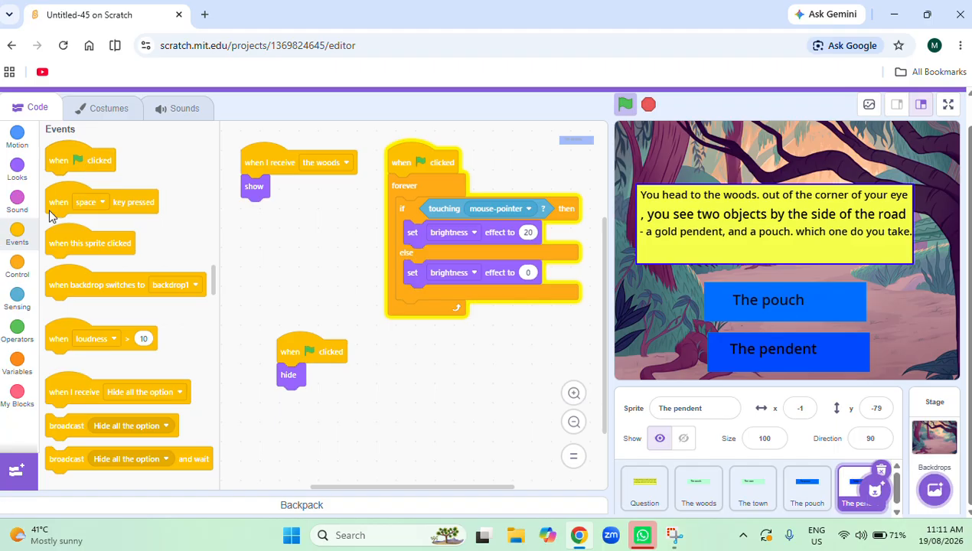
{"action": "left_click_drag", "start_coordinate": [70, 247], "coordinate": [434, 377]}
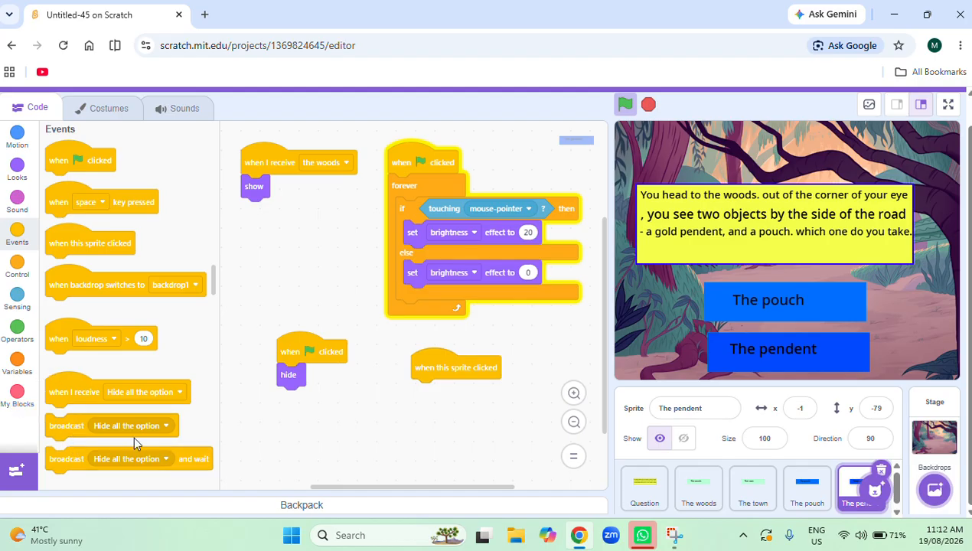
{"action": "left_click_drag", "start_coordinate": [71, 430], "coordinate": [429, 403]}
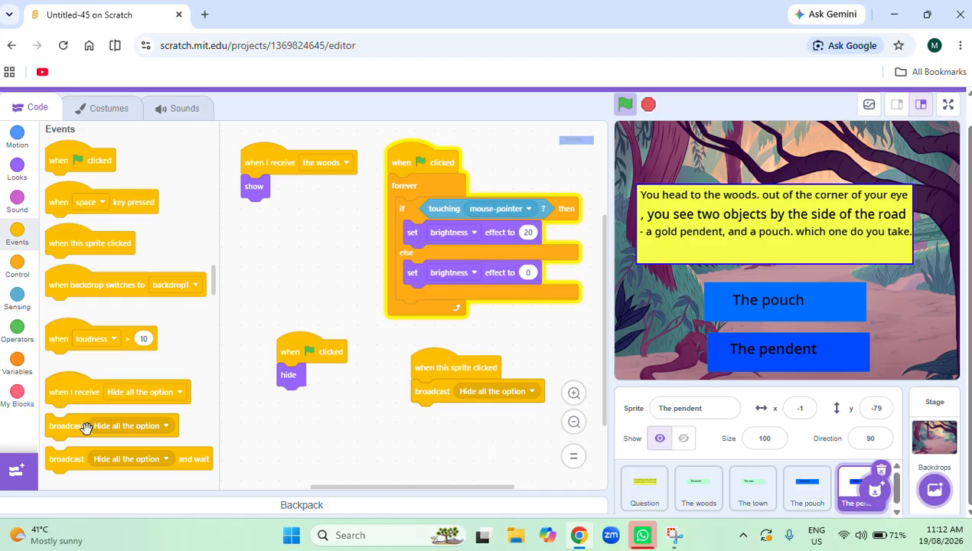
{"action": "left_click_drag", "start_coordinate": [128, 431], "coordinate": [443, 423]}
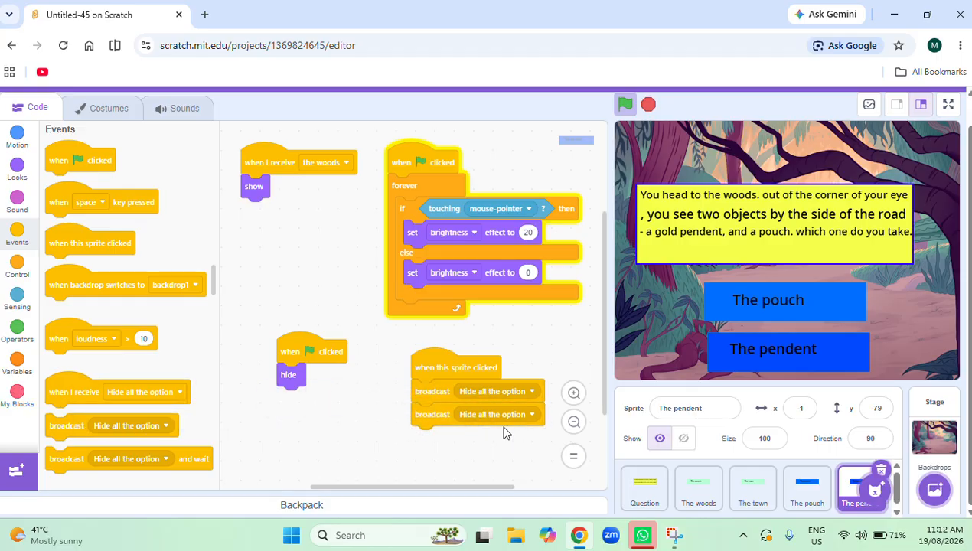
Create a new message named The pendent for the second broadcast block in The pendent's click script.
{"action": "left_click", "coordinate": [499, 418]}
{"action": "left_click", "coordinate": [471, 398]}
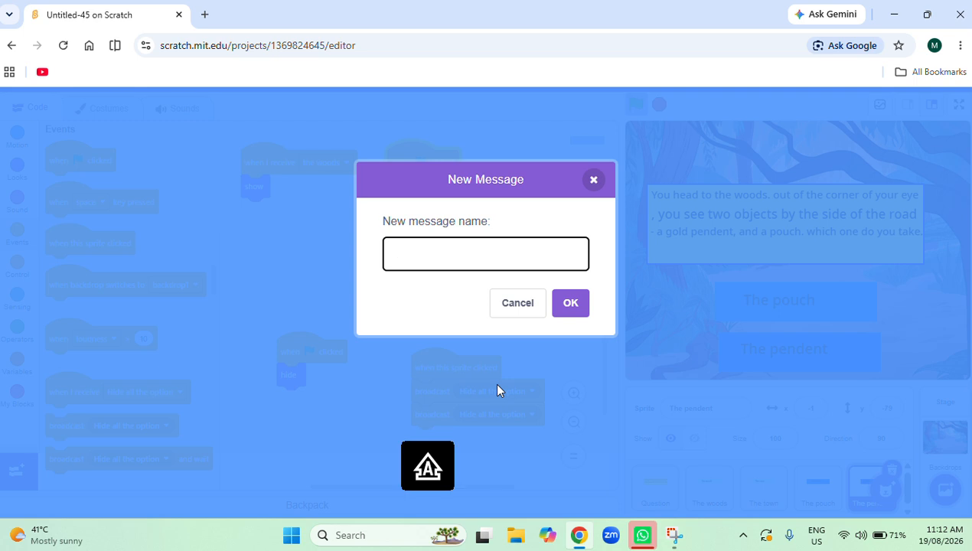
{"action": "type", "text": "Th"}
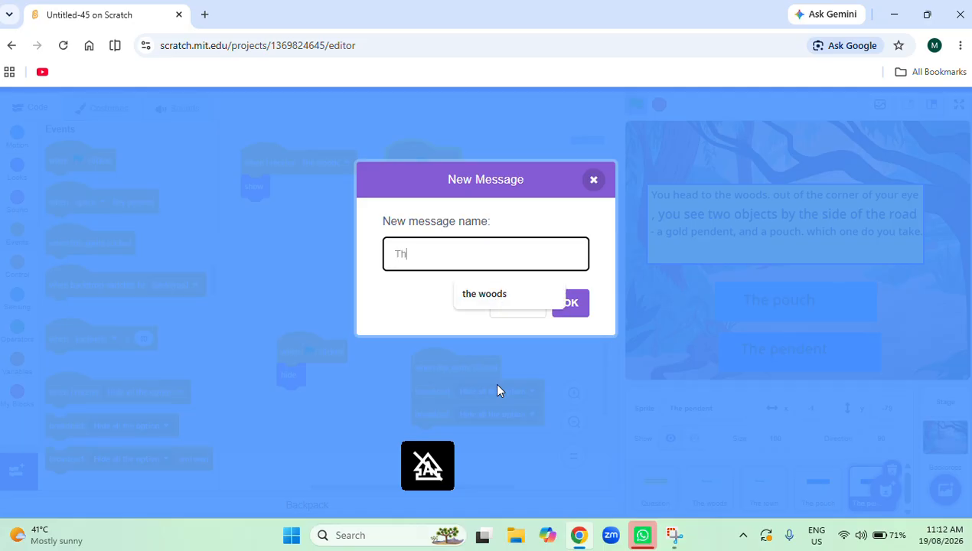
{"action": "type", "text": "e"}
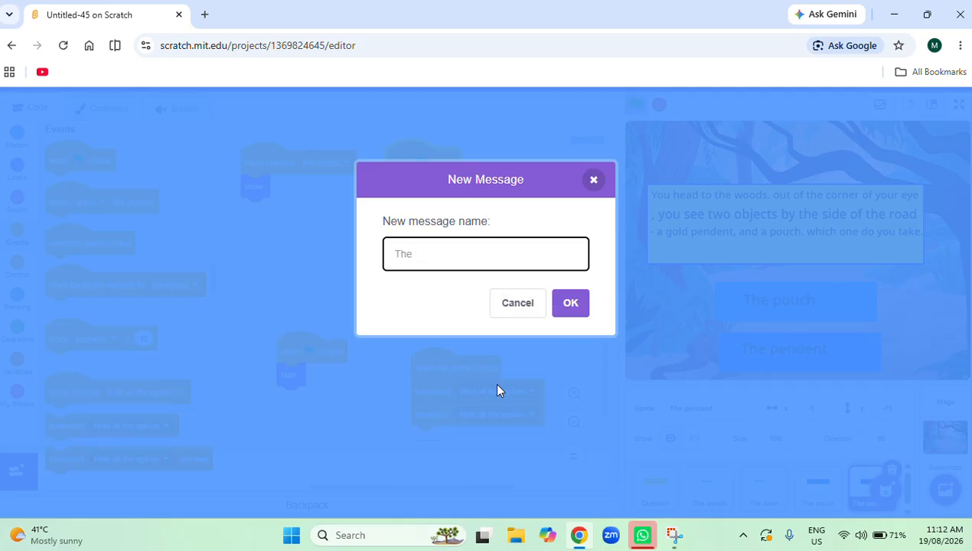
{"action": "type", "text": " pendent"}
{"action": "left_click", "coordinate": [568, 306]}
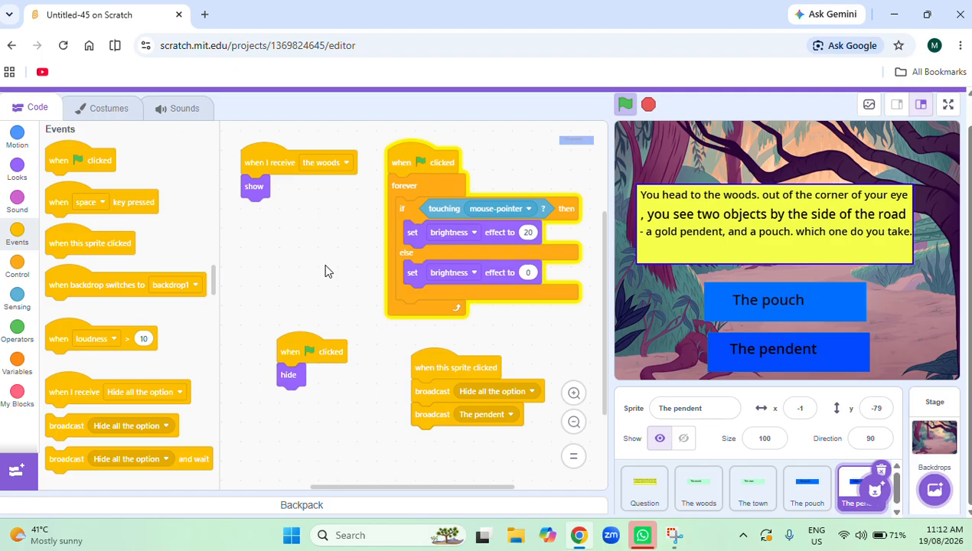
Add a script to The pendent sprite that hides it on receiving Hide all the option.
{"action": "left_click_drag", "start_coordinate": [82, 398], "coordinate": [269, 289]}
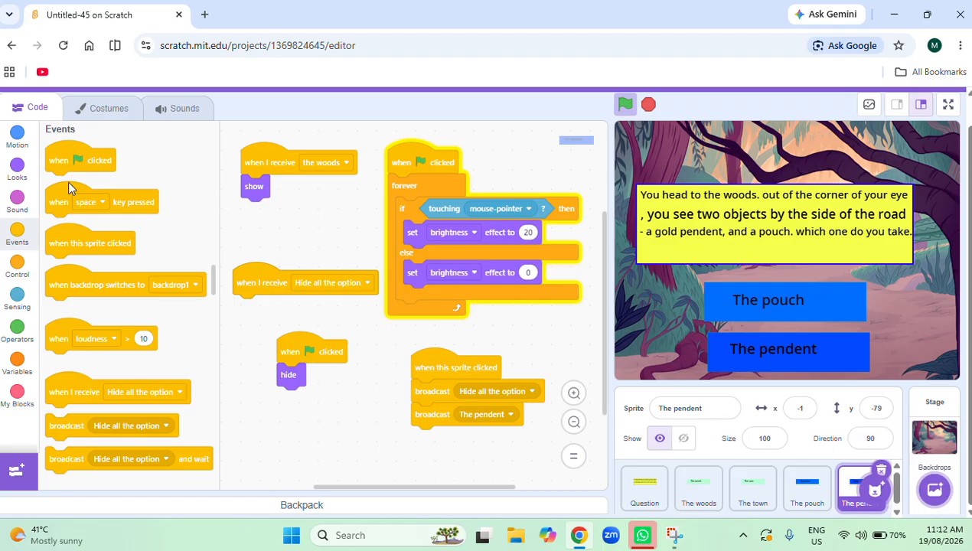
{"action": "left_click", "coordinate": [19, 169]}
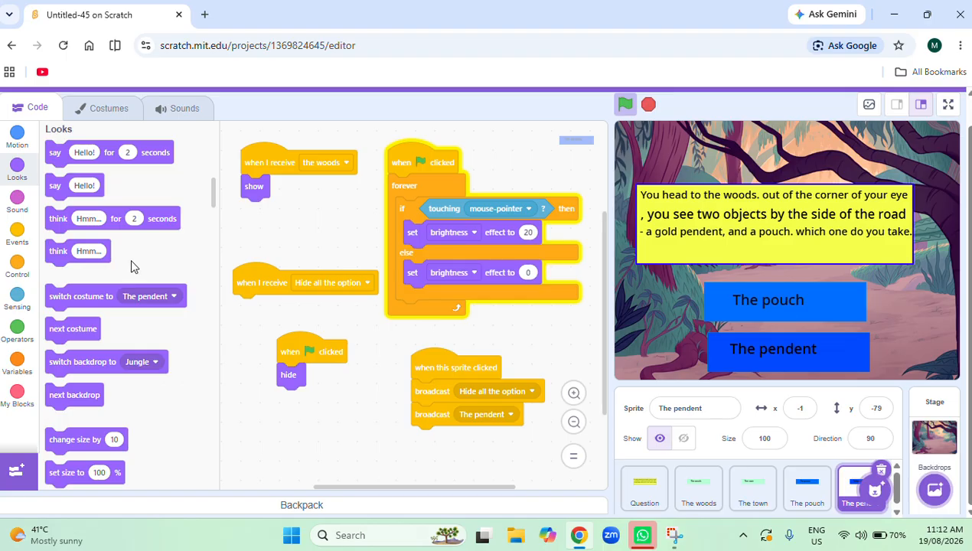
{"action": "scroll", "coordinate": [92, 415], "scroll_direction": "down", "scroll_amount": 4}
{"action": "scroll", "coordinate": [92, 415], "scroll_direction": "down", "scroll_amount": 1}
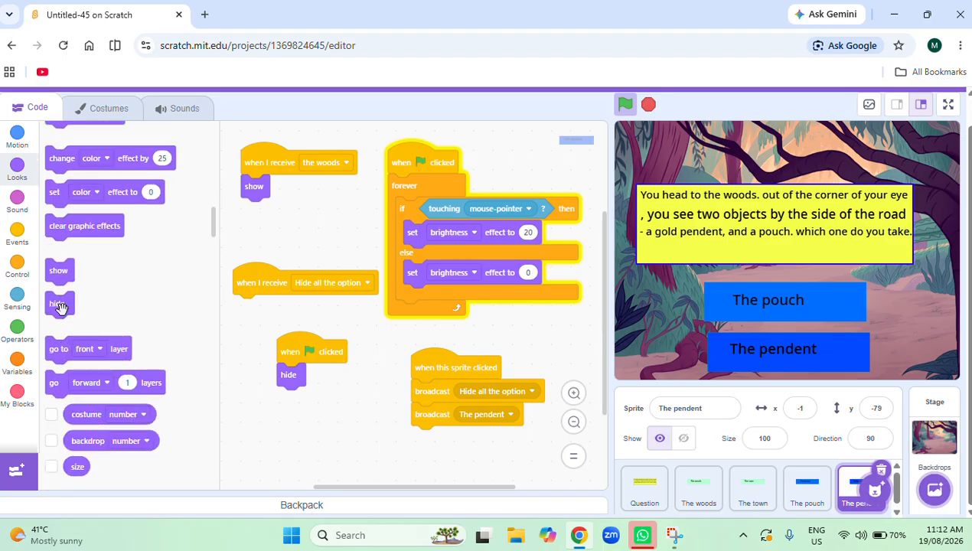
{"action": "left_click_drag", "start_coordinate": [60, 307], "coordinate": [288, 389]}
{"action": "left_click_drag", "start_coordinate": [56, 303], "coordinate": [261, 316]}
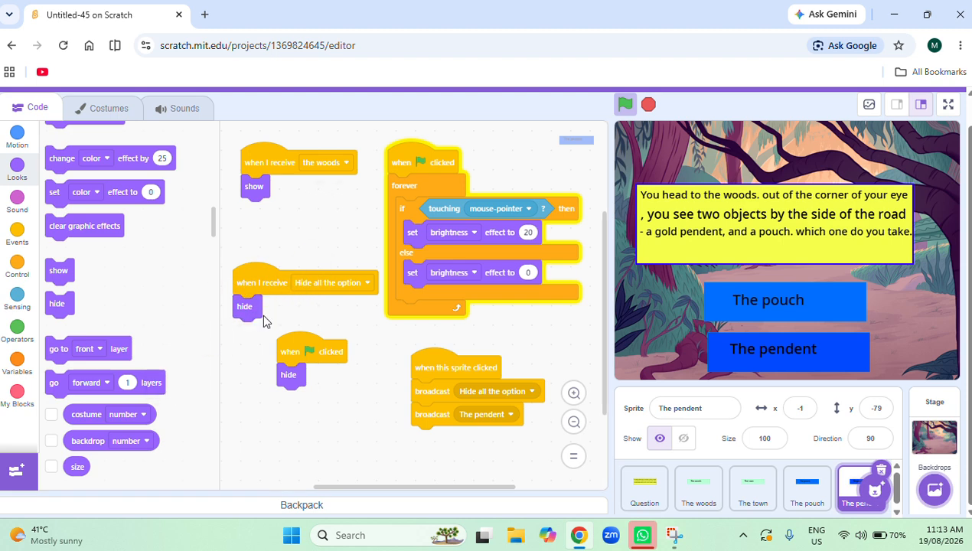
Copy the Hide all the option receiver script to The pouch sprite and place it below the forever script.
{"action": "left_click_drag", "start_coordinate": [257, 273], "coordinate": [829, 494]}
{"action": "left_click", "coordinate": [830, 494]}
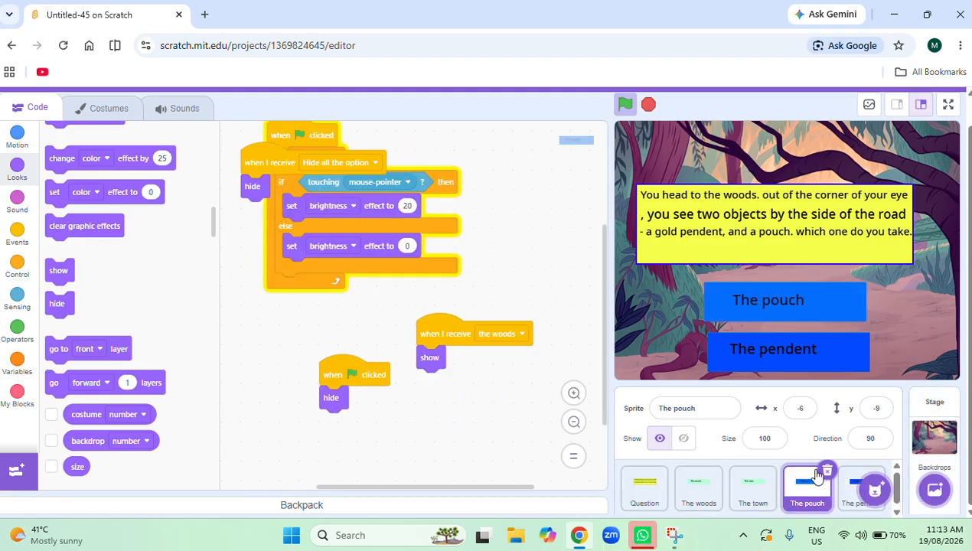
{"action": "left_click_drag", "start_coordinate": [288, 162], "coordinate": [325, 326]}
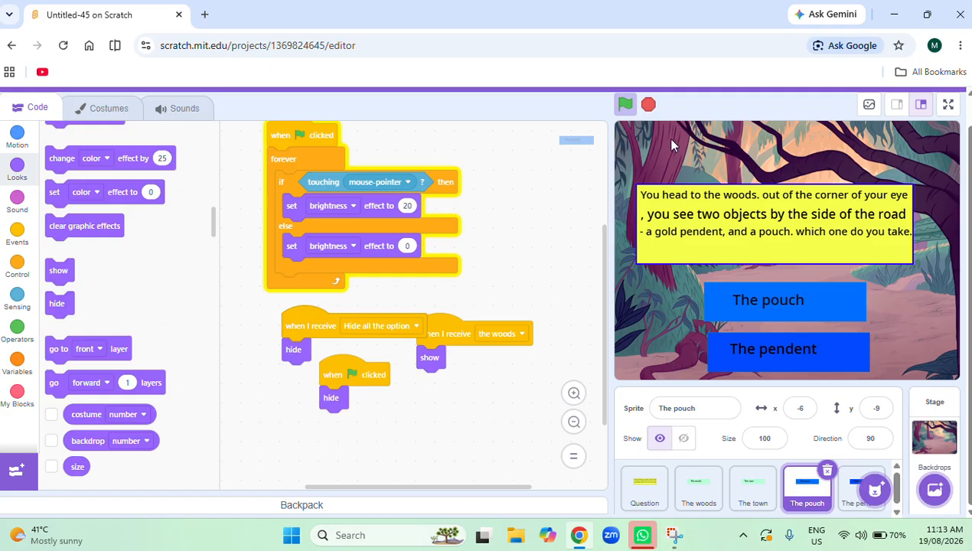
Stop the project, rerun it in full screen, and choose The woods followed by The pendent to test hiding the options.
{"action": "left_click", "coordinate": [649, 105]}
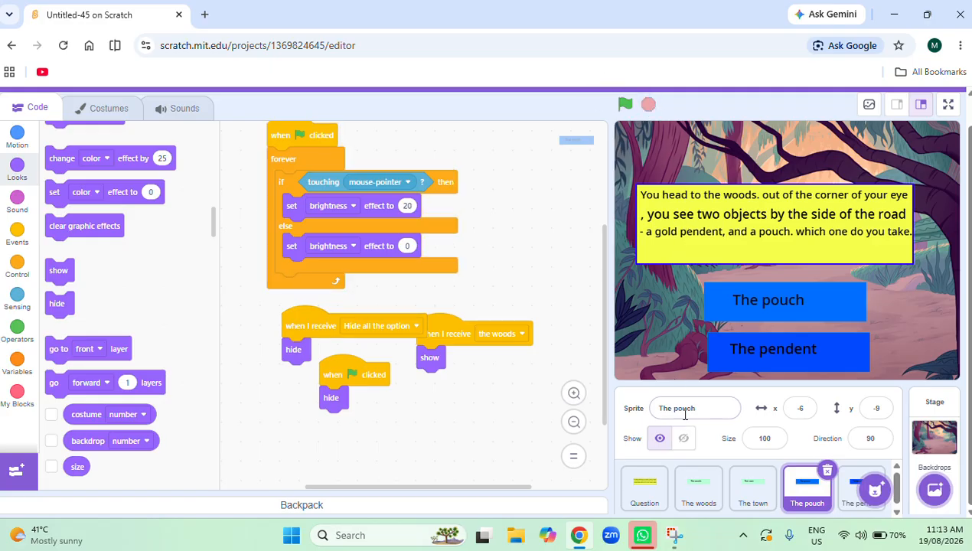
{"action": "left_click", "coordinate": [643, 489]}
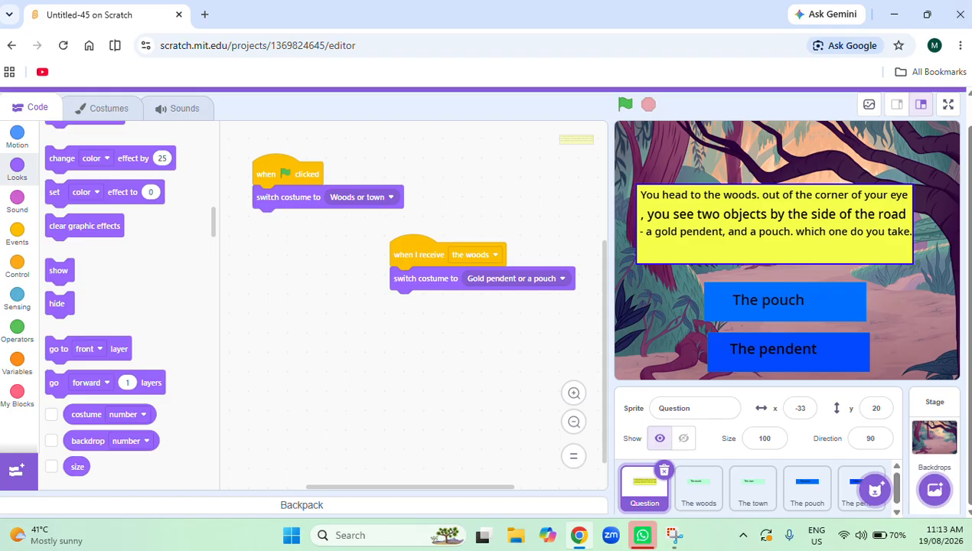
{"action": "left_click", "coordinate": [950, 105]}
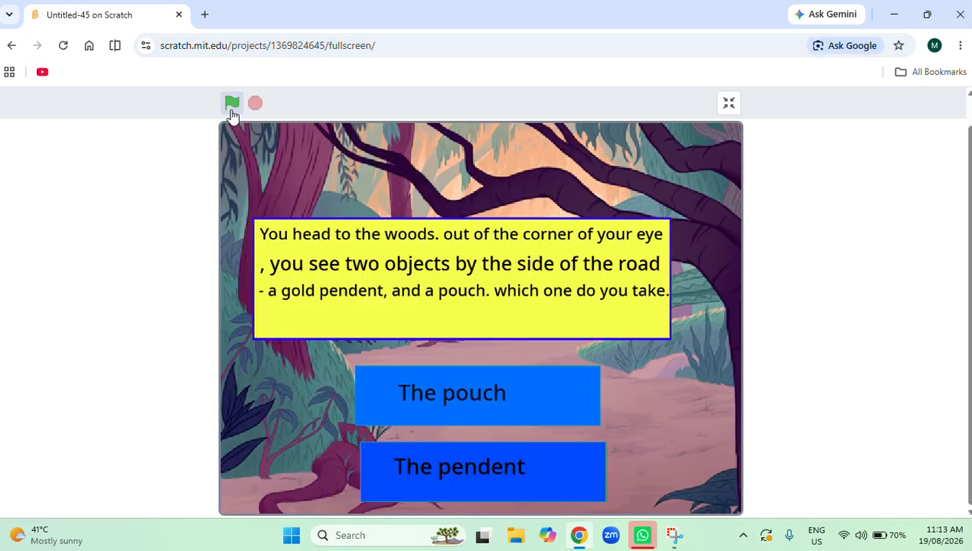
{"action": "left_click", "coordinate": [232, 107]}
{"action": "left_click", "coordinate": [486, 404]}
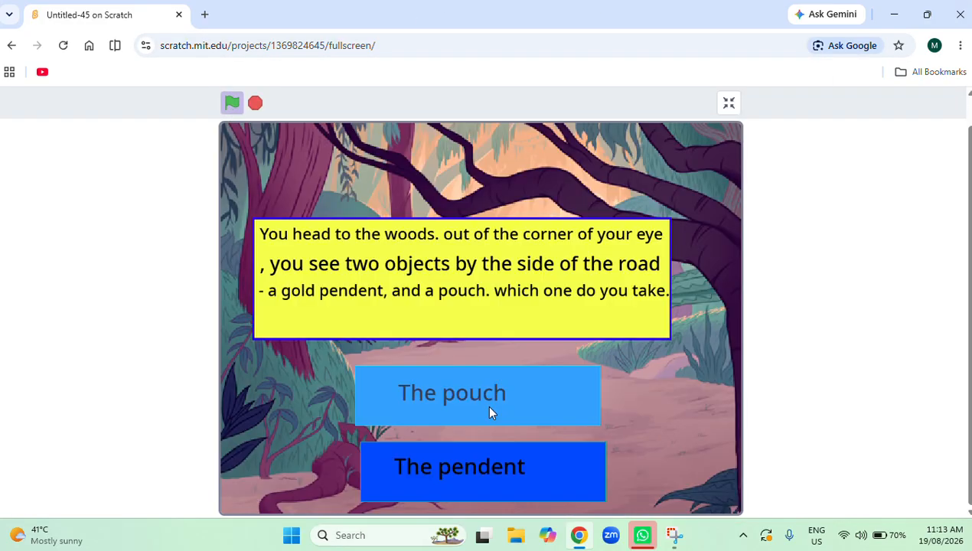
{"action": "left_click", "coordinate": [519, 479]}
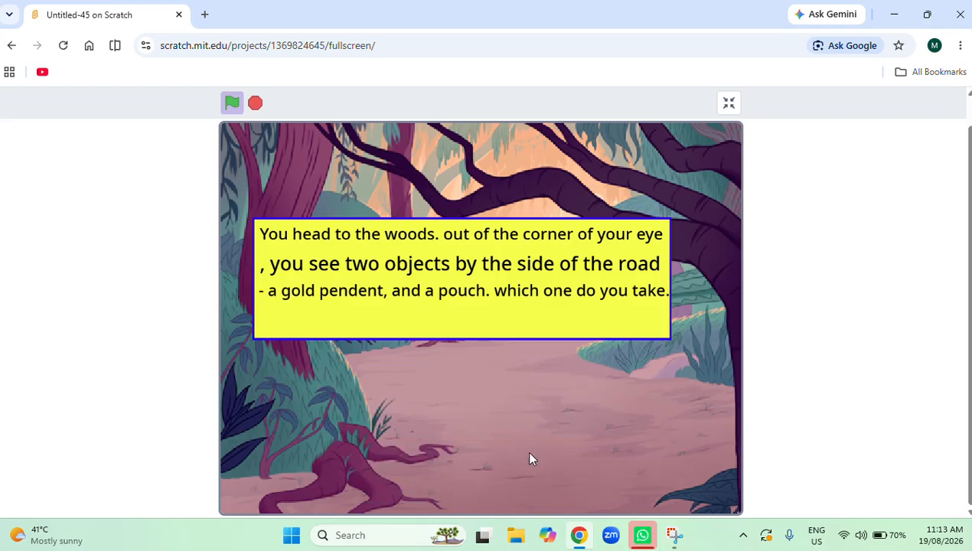